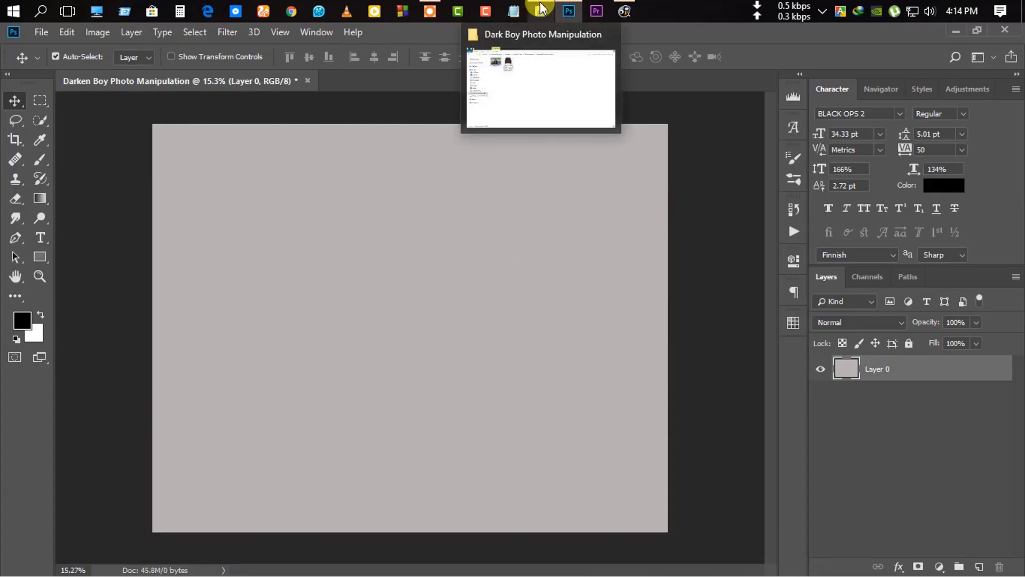
# Open DSC_1094 in Photoshop and apply Imagenomic Noiseware noise reduction.
pyautogui.click(541, 11)
pyautogui.moveTo(235, 135)
pyautogui.mouseDown()
pyautogui.moveTo(472, 54)
pyautogui.moveTo(489, 79)
pyautogui.mouseUp()
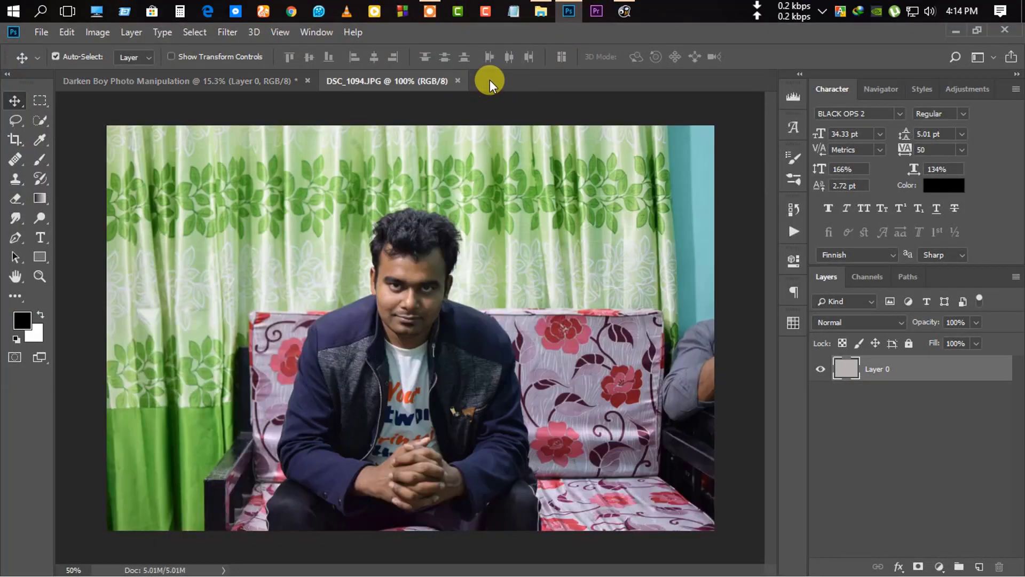
pyautogui.click(227, 32)
pyautogui.click(463, 352)
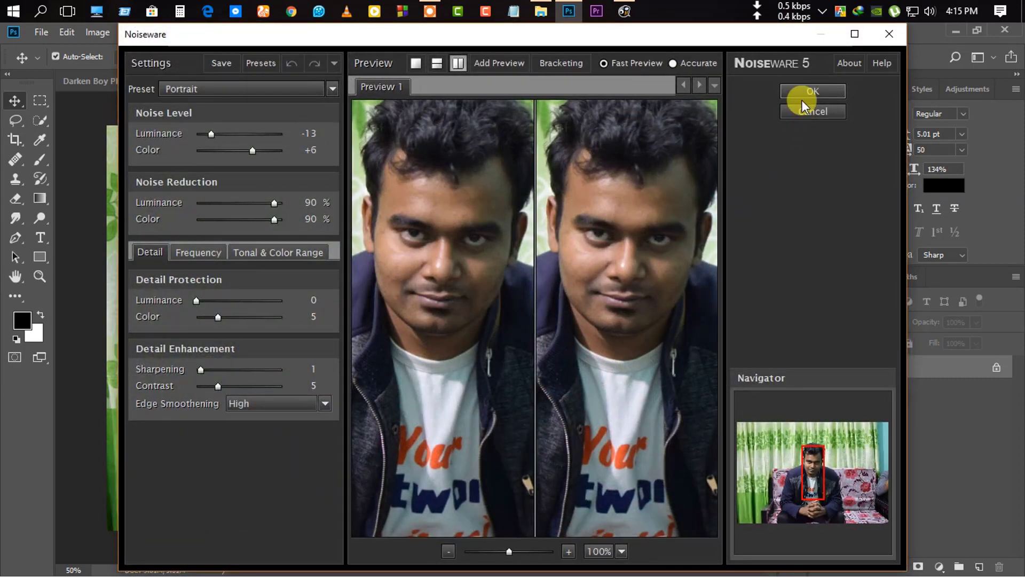
pyautogui.click(802, 100)
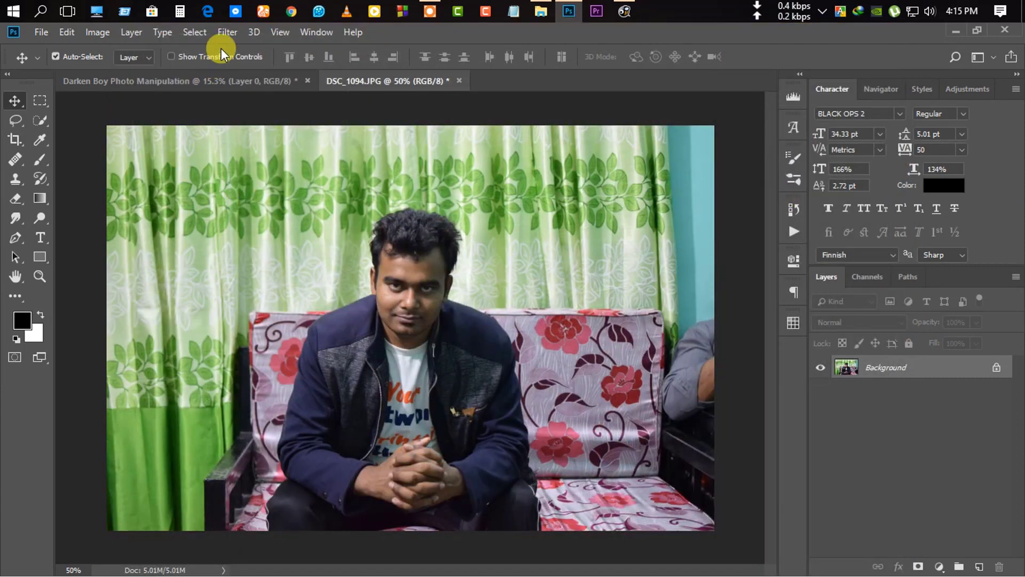
# Apply Imagenomic Portraiture skin smoothing to the photo.
pyautogui.click(227, 32)
pyautogui.moveTo(252, 354)
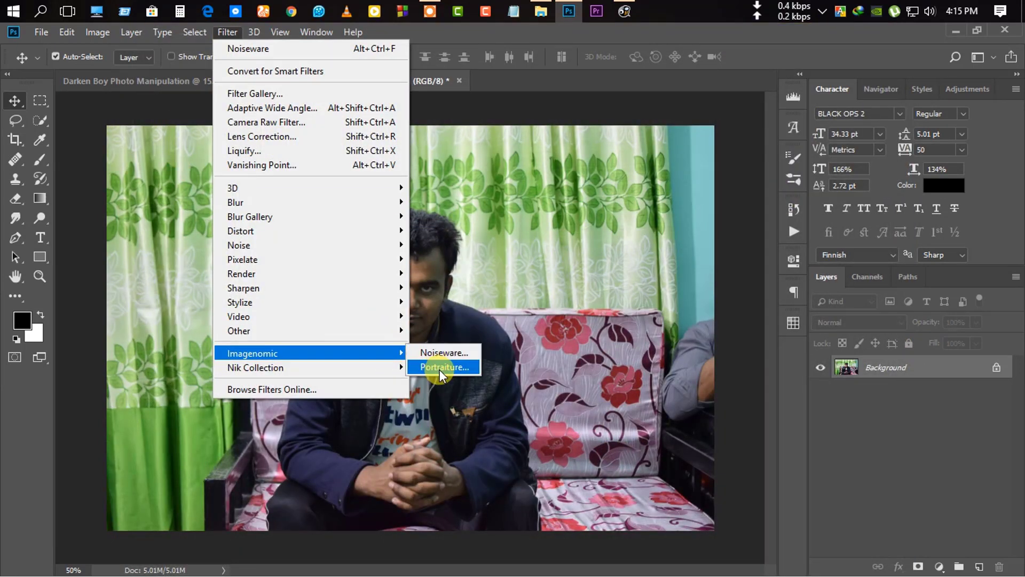
pyautogui.click(440, 367)
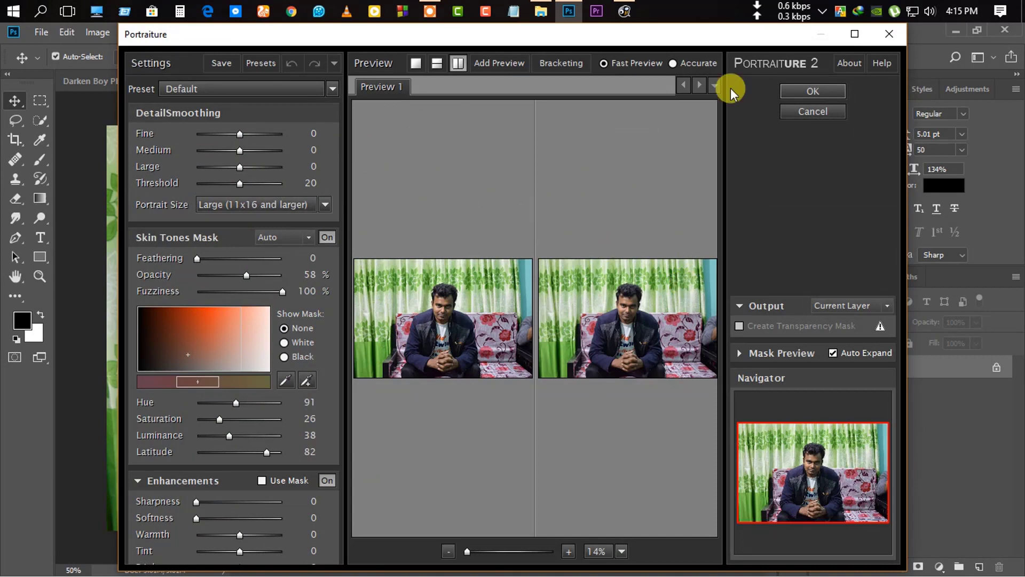
pyautogui.click(828, 88)
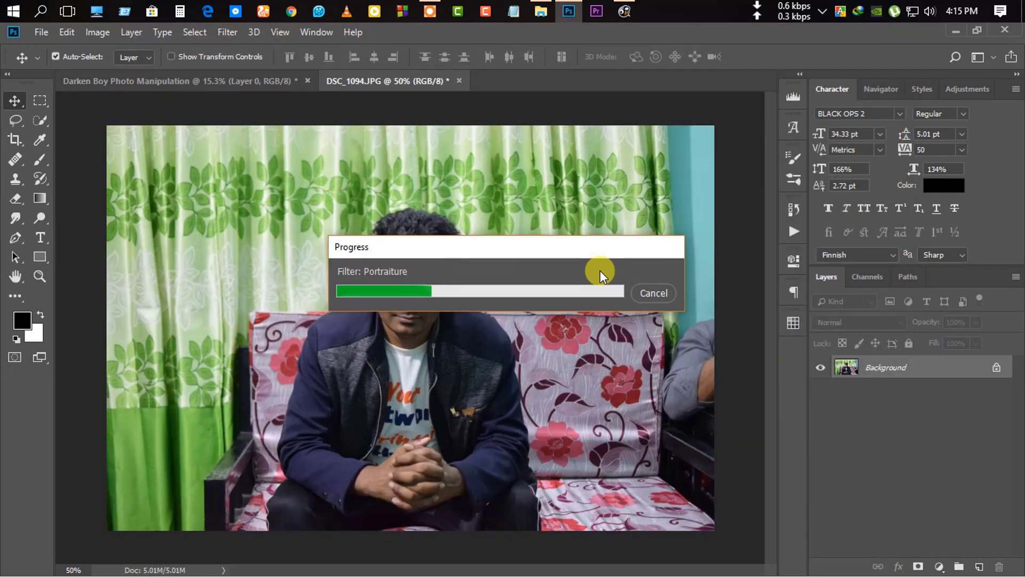
pyautogui.click(235, 32)
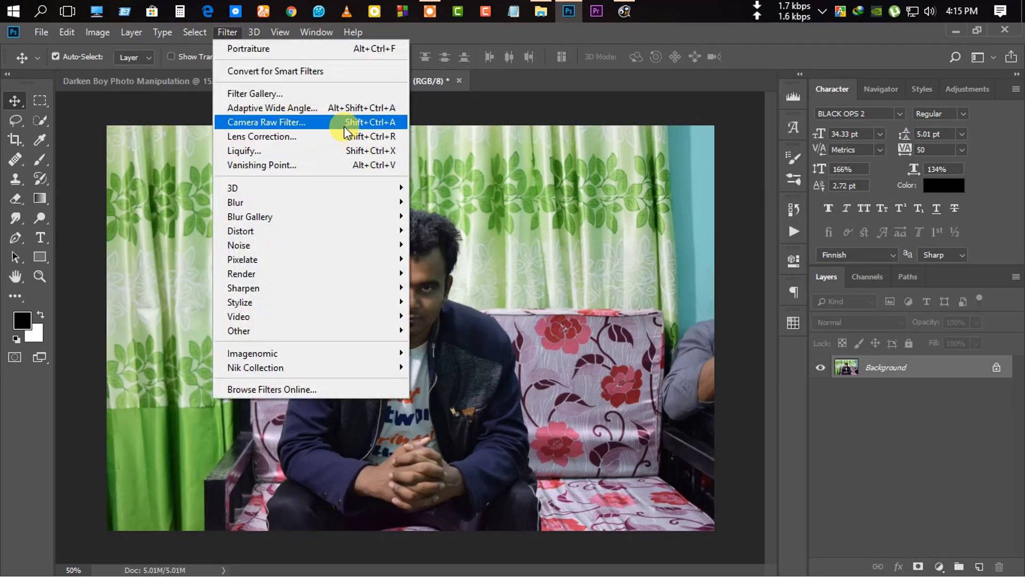
# In Camera Raw, set Exposure +0.15, Contrast +24, Highlights +18, Shadows +4, Whites +8, Clarity +3.
pyautogui.click(345, 126)
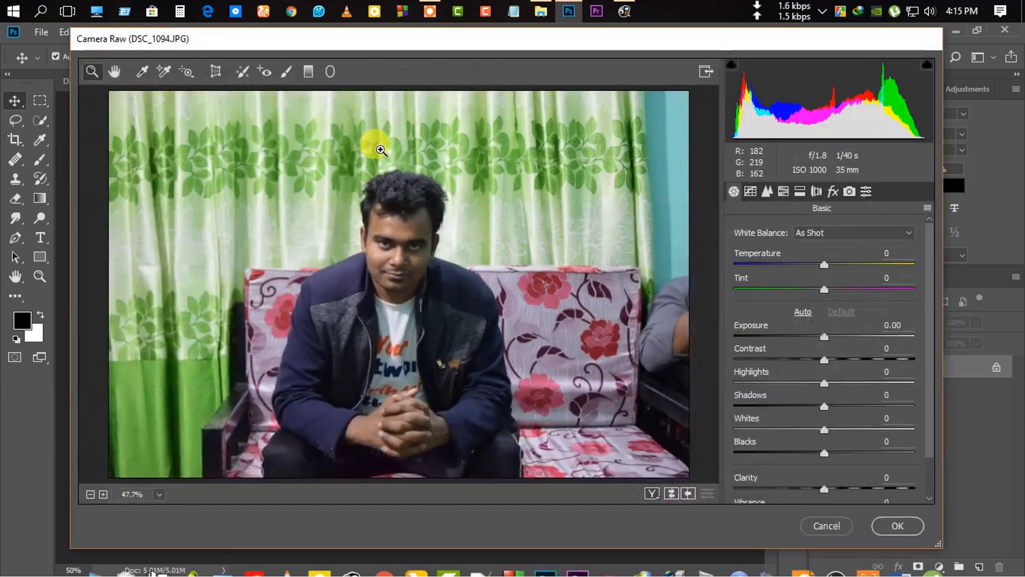
pyautogui.click(464, 279)
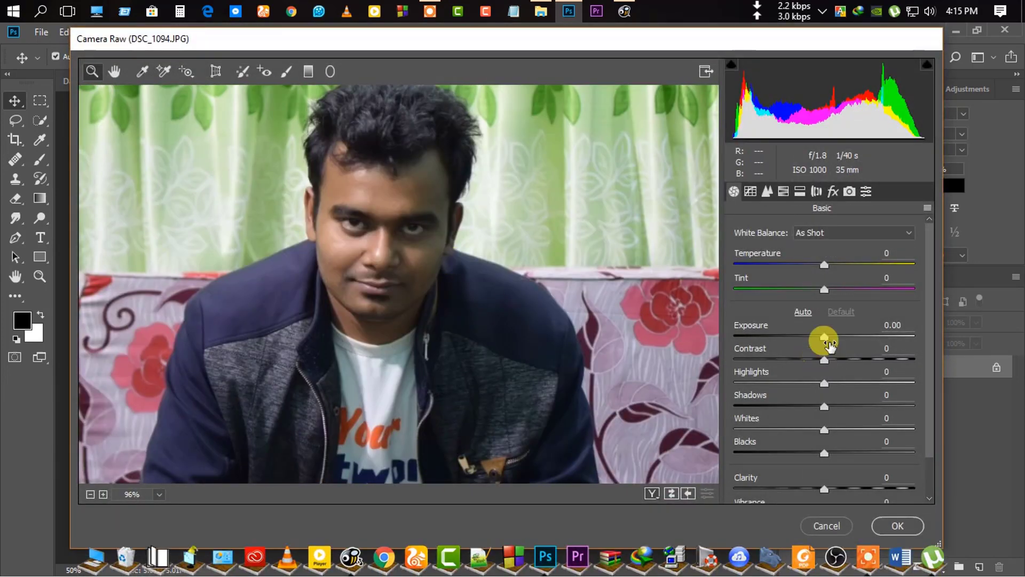
pyautogui.click(822, 336)
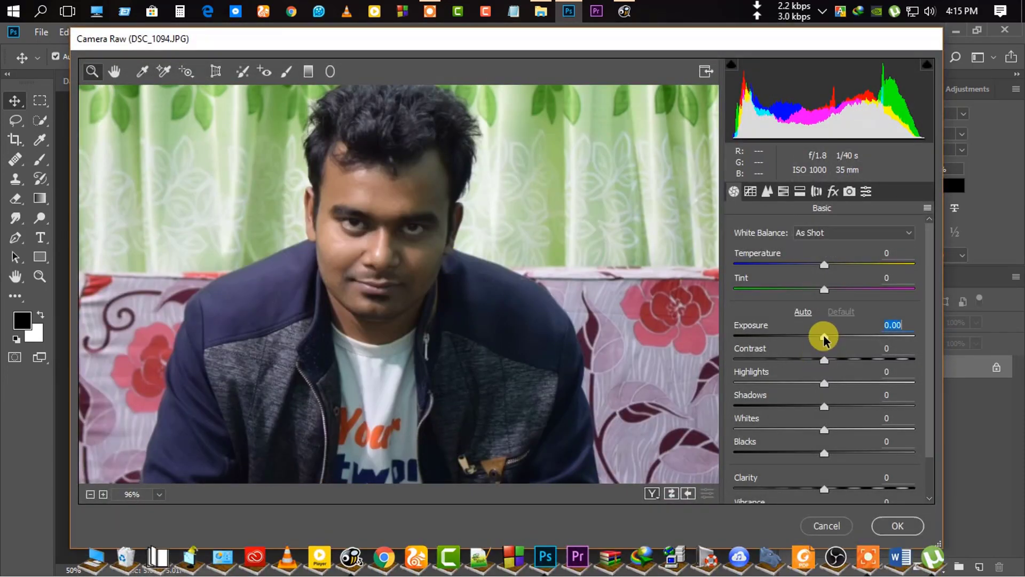
pyautogui.press('Up')
pyautogui.press('Up')
pyautogui.press('Up')
pyautogui.moveTo(824, 359)
pyautogui.mouseDown()
pyautogui.moveTo(858, 360)
pyautogui.moveTo(846, 360)
pyautogui.moveTo(832, 429)
pyautogui.mouseUp()
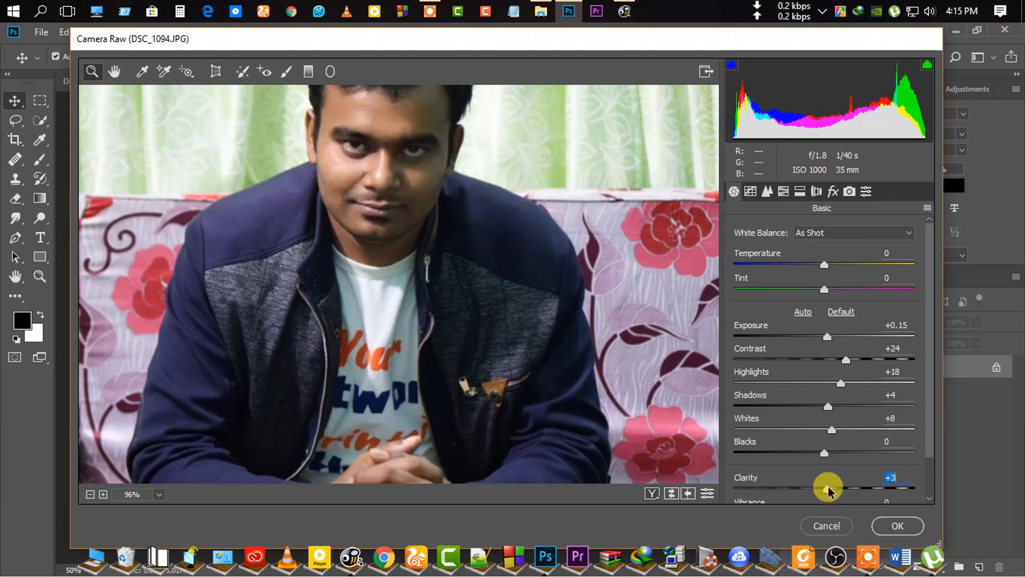
# Set HSL Luminance Oranges to +9 and apply the Camera Raw filter.
pyautogui.click(783, 191)
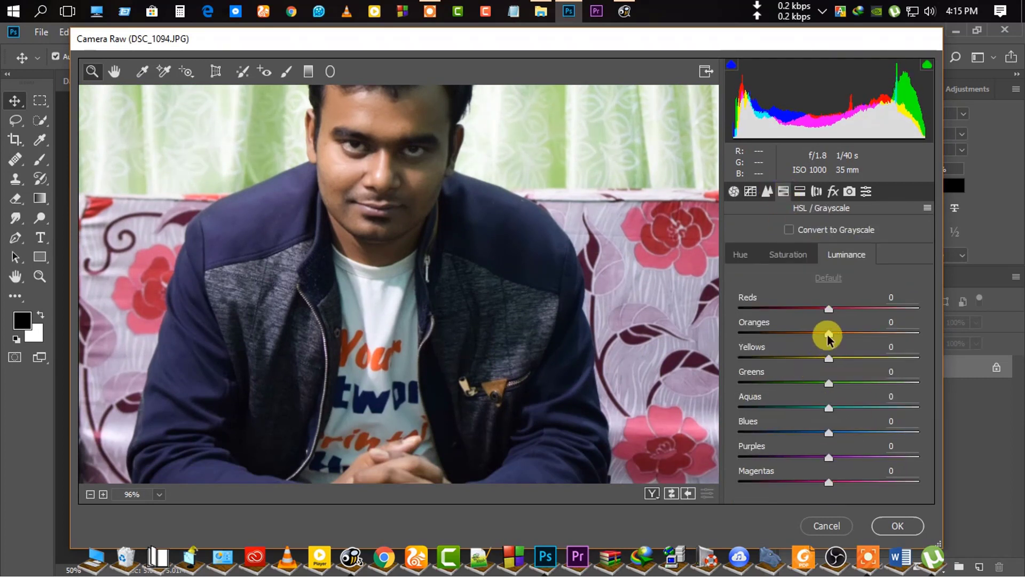
pyautogui.moveTo(828, 335); pyautogui.dragTo(837, 335)
pyautogui.click(901, 526)
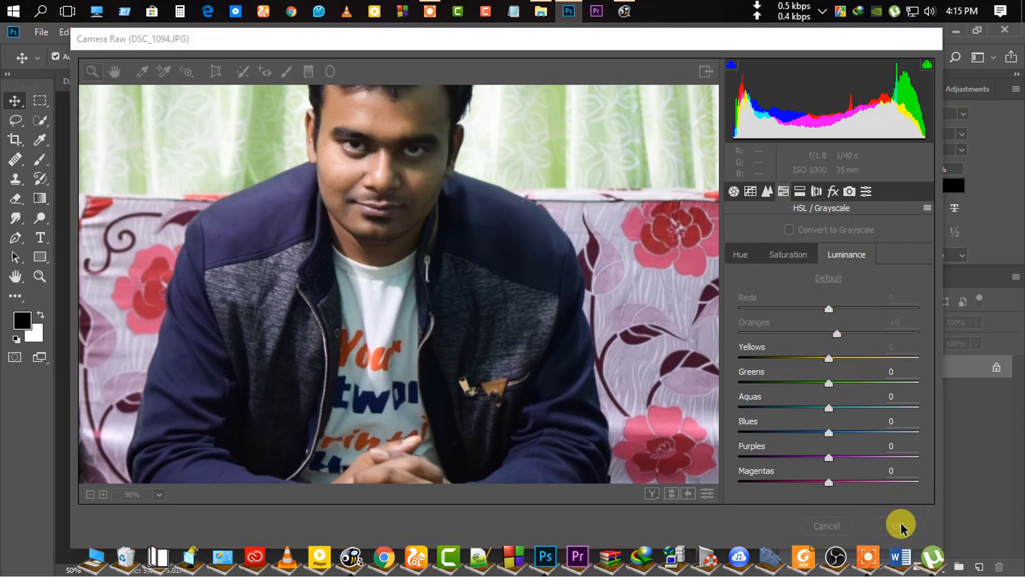
# Unlock the Background layer and duplicate it twice (Ctrl+J).
pyautogui.scroll(3, 421, 266)
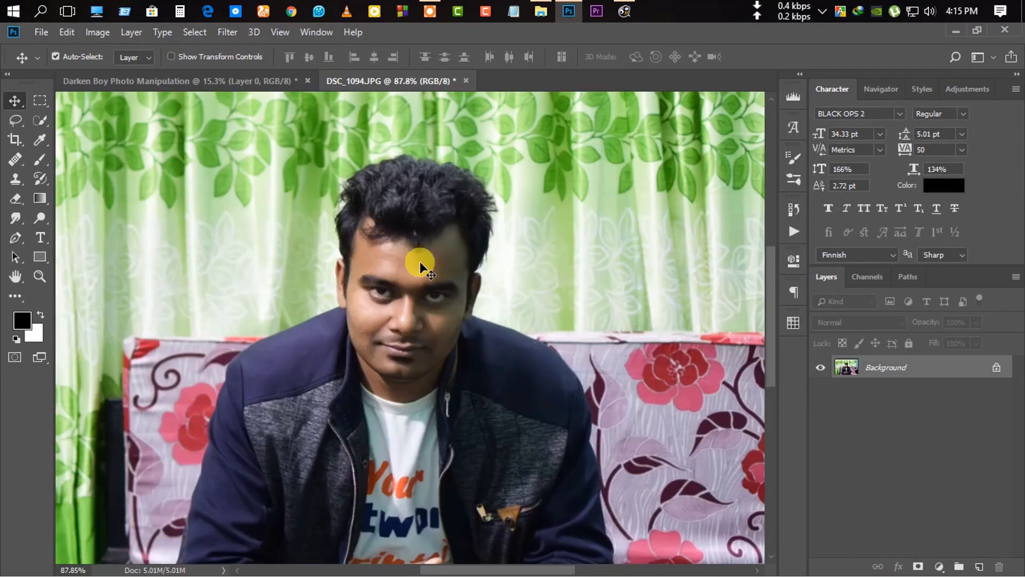
pyautogui.scroll(1, 420, 266)
pyautogui.scroll(-3, 399, 263)
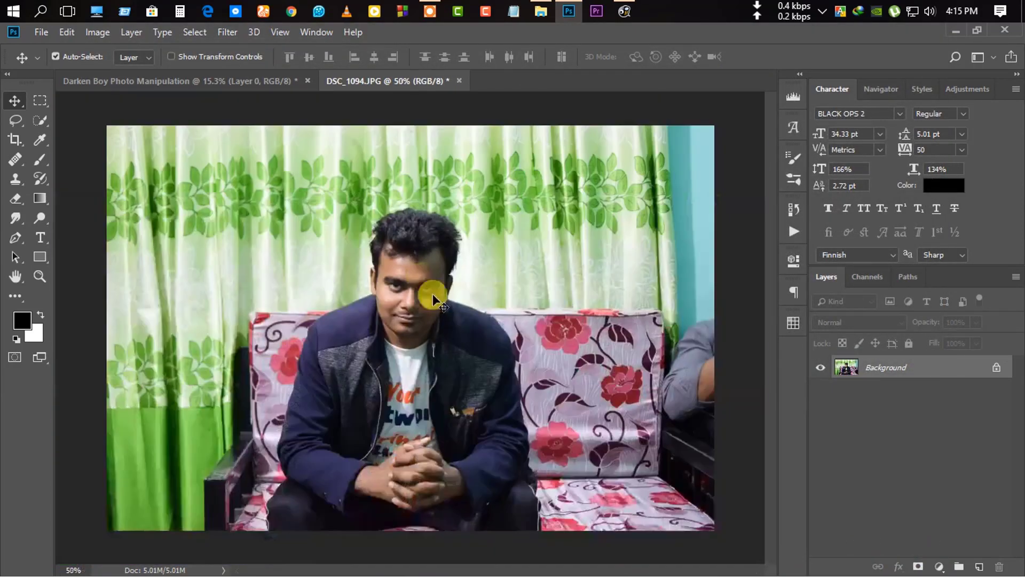
pyautogui.click(996, 370)
pyautogui.scroll(2, 329, 329)
pyautogui.click(55, 56)
pyautogui.hotkey('ctrl', 'j')
pyautogui.scroll(1, 358, 229)
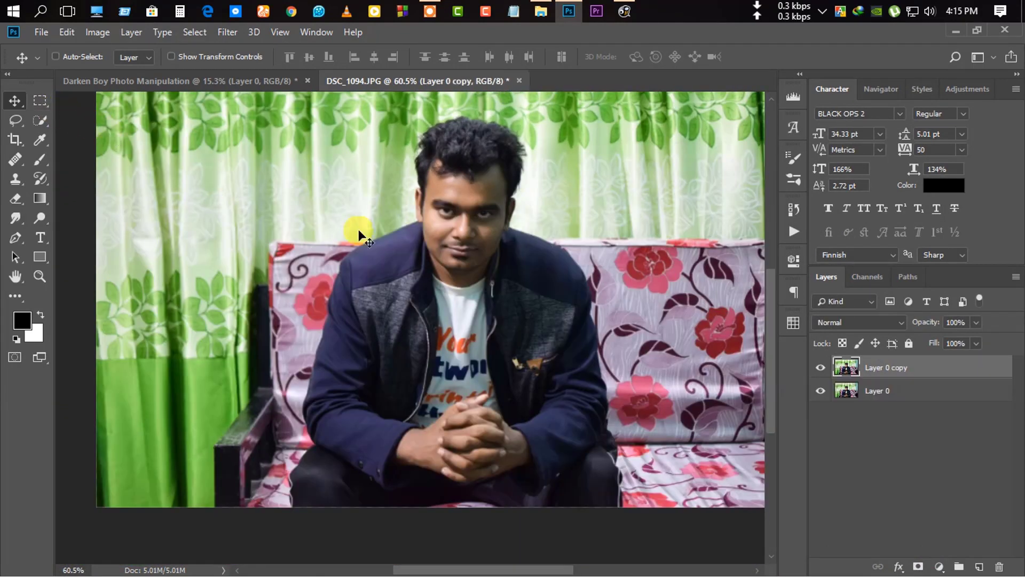
pyautogui.hotkey('ctrl', 'j')
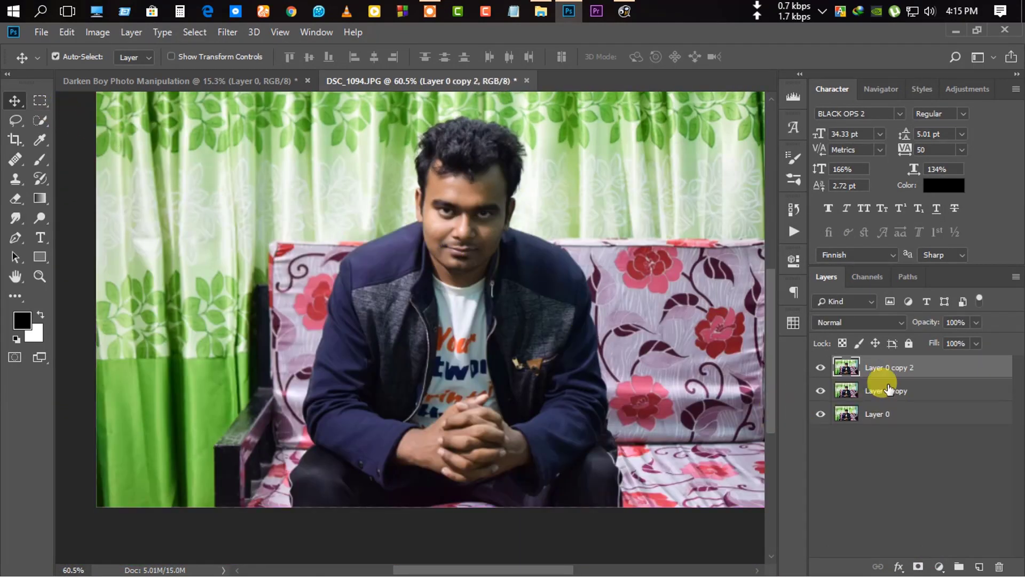
# Apply a 1.5-pixel Gaussian Blur to Layer 0 copy.
pyautogui.click(888, 388)
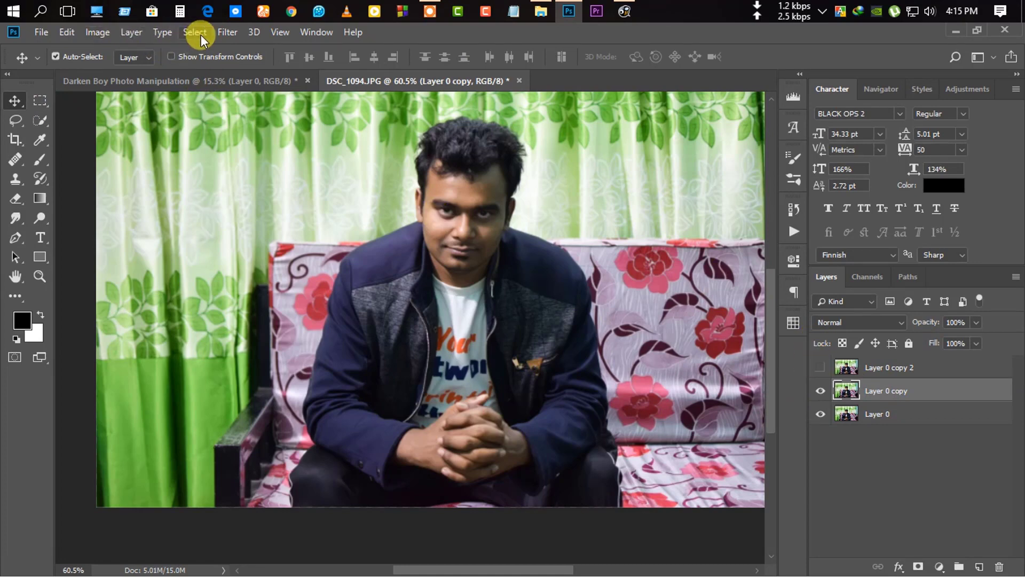
pyautogui.click(227, 32)
pyautogui.click(470, 259)
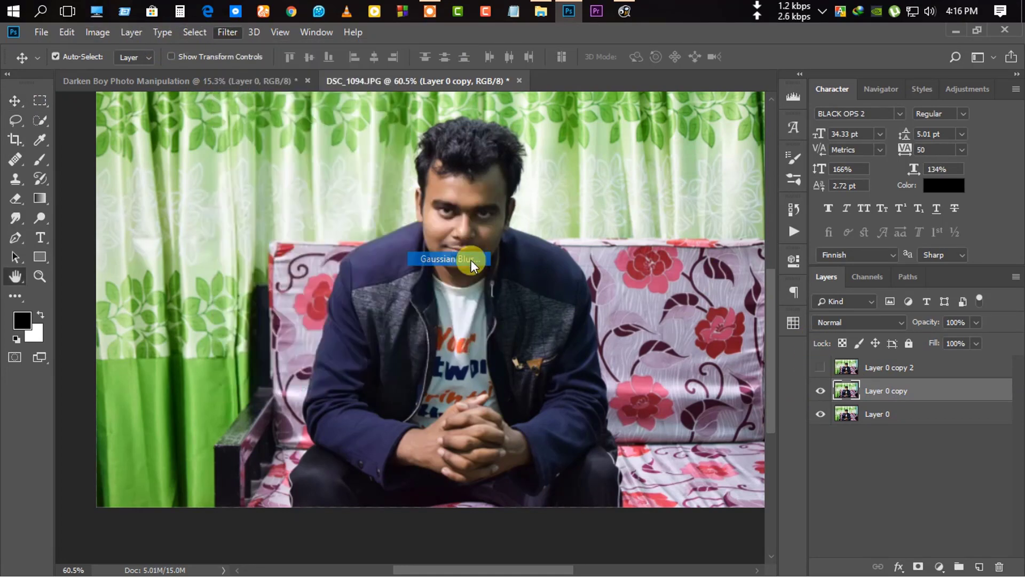
pyautogui.moveTo(483, 229); pyautogui.dragTo(554, 337)
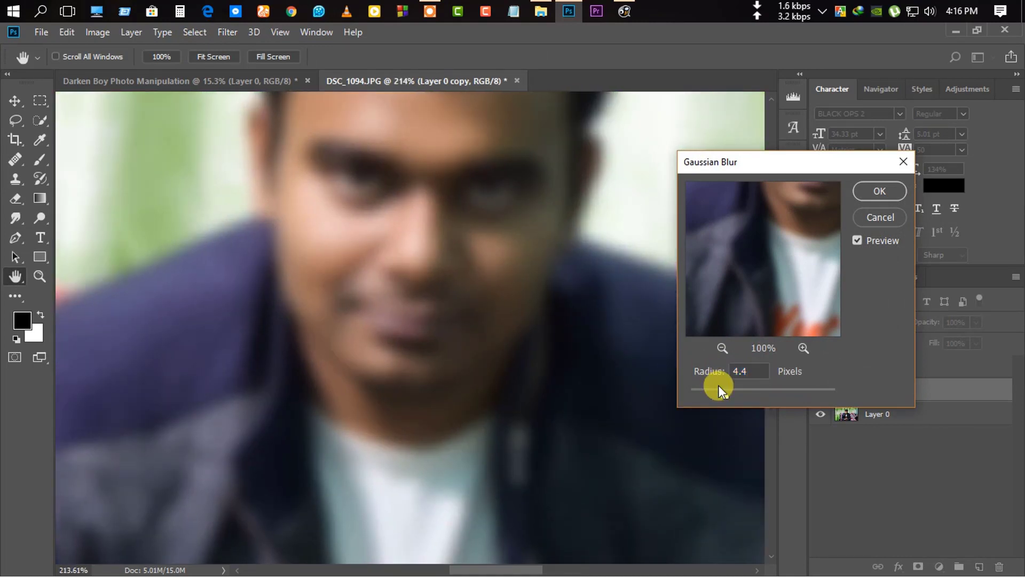
pyautogui.moveTo(723, 394); pyautogui.dragTo(703, 395)
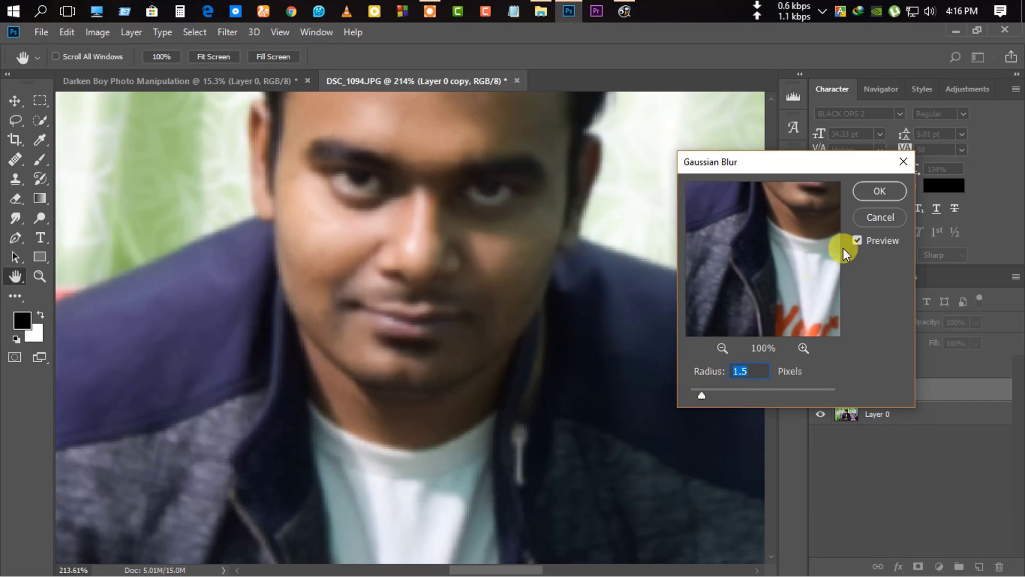
pyautogui.click(879, 191)
# Select Layer 0 copy 2 and make it visible again.
pyautogui.click(830, 371)
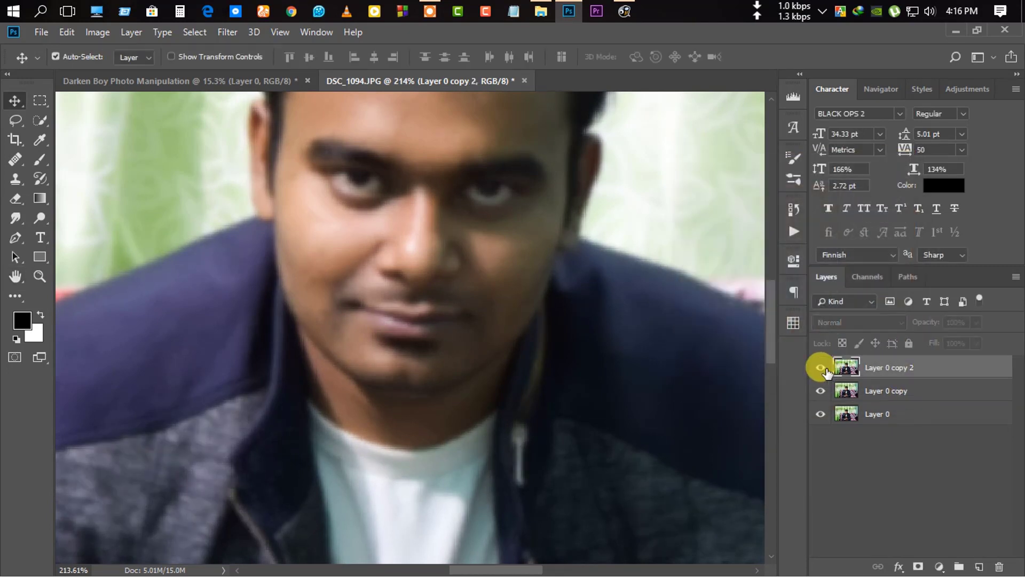
pyautogui.click(822, 369)
pyautogui.click(98, 32)
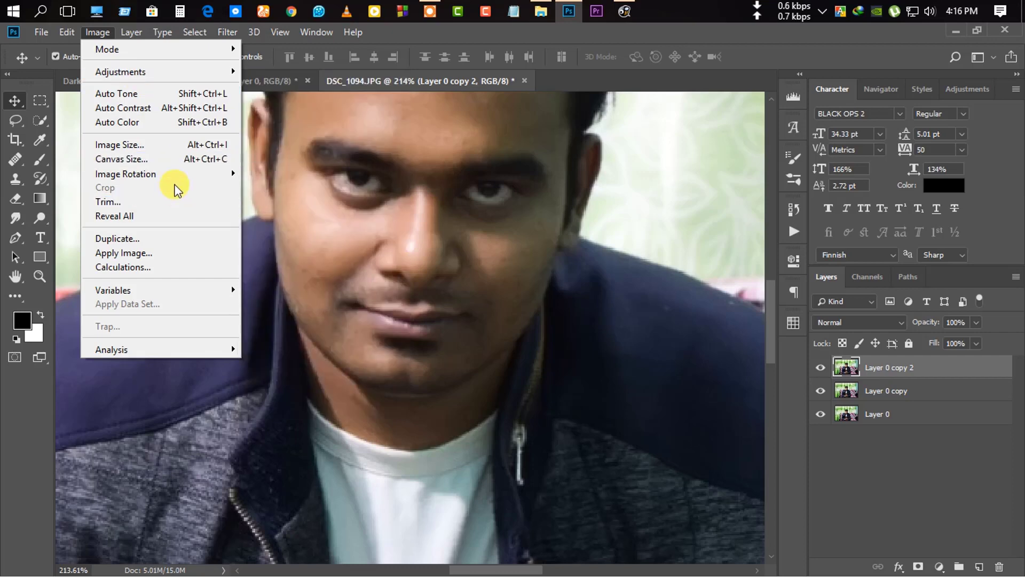
# Apply Image from Layer 0 copy with Subtract, Scale 2, Offset 128.
pyautogui.click(190, 252)
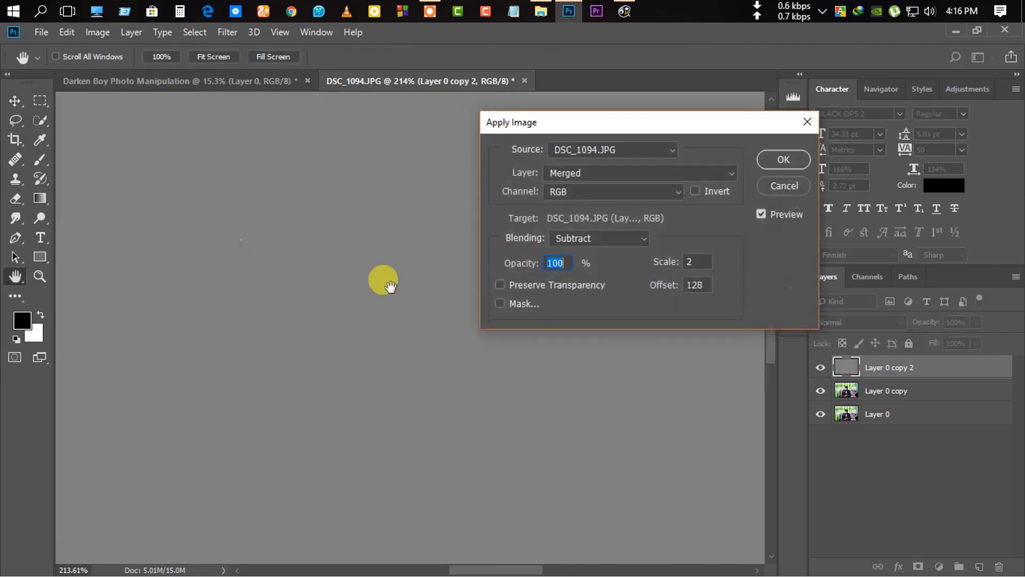
pyautogui.click(605, 180)
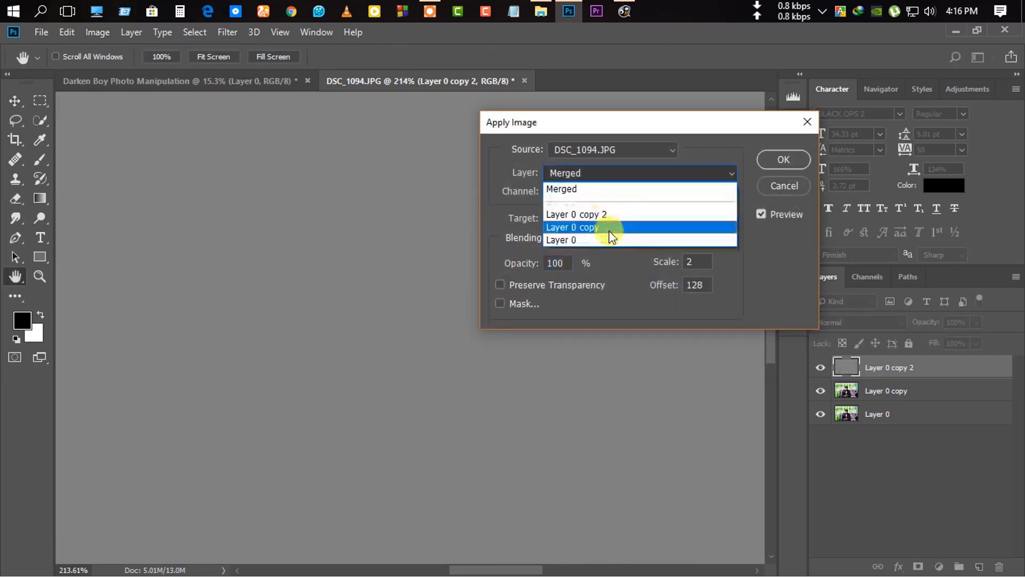
pyautogui.click(608, 223)
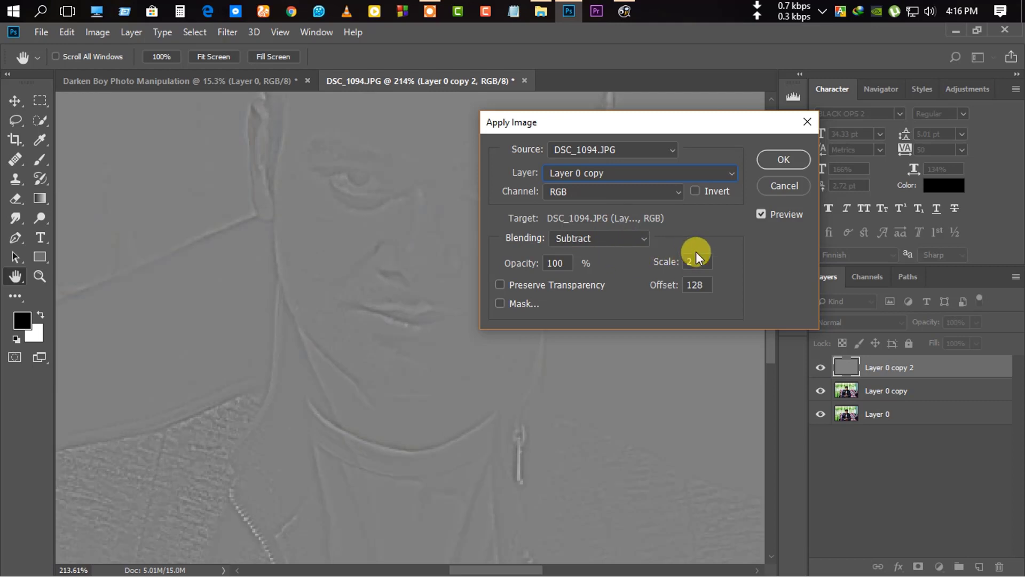
pyautogui.click(793, 156)
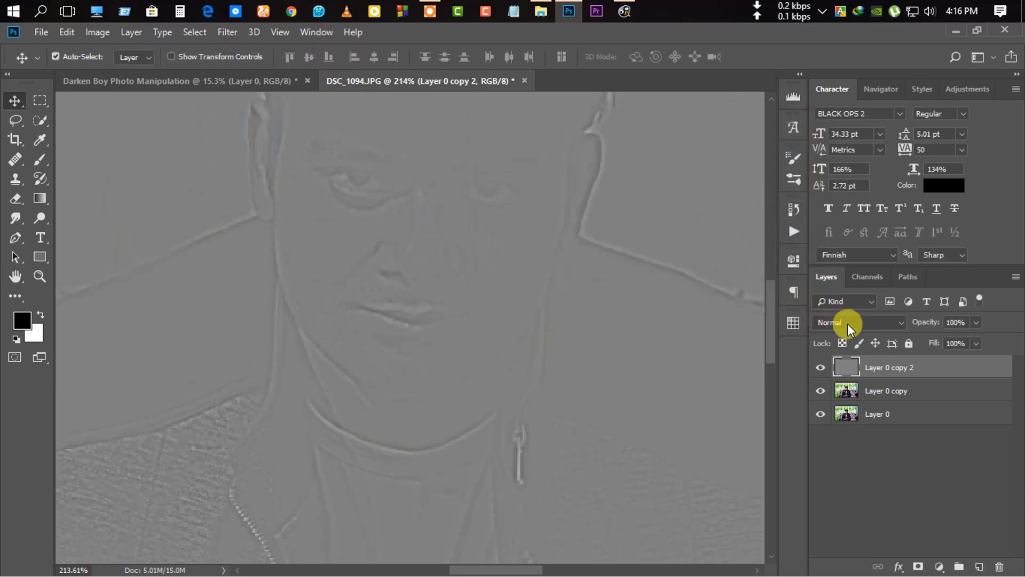
# Set Layer 0 copy 2's blend mode to Linear Light.
pyautogui.click(849, 323)
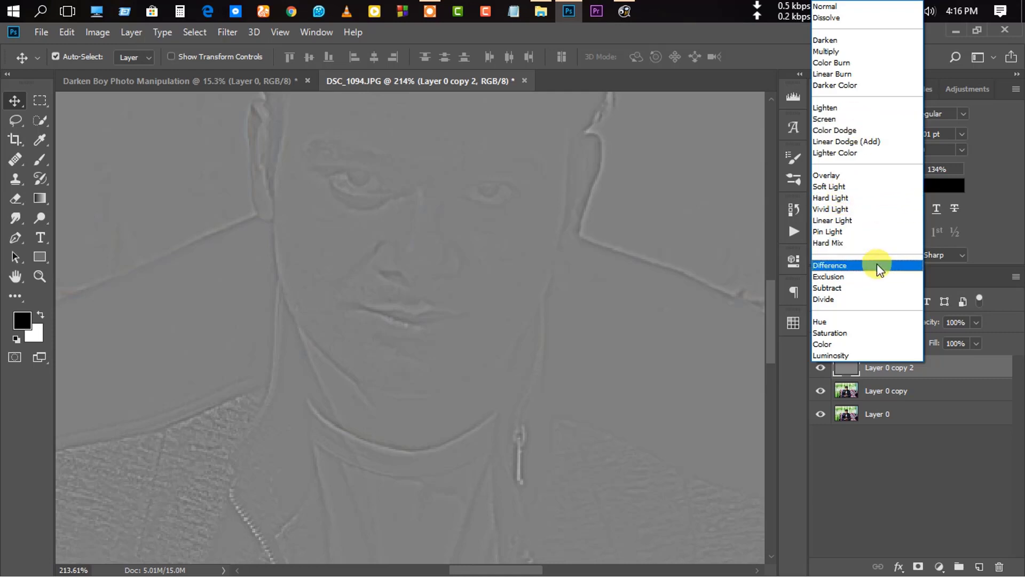
pyautogui.click(873, 287)
pyautogui.click(863, 320)
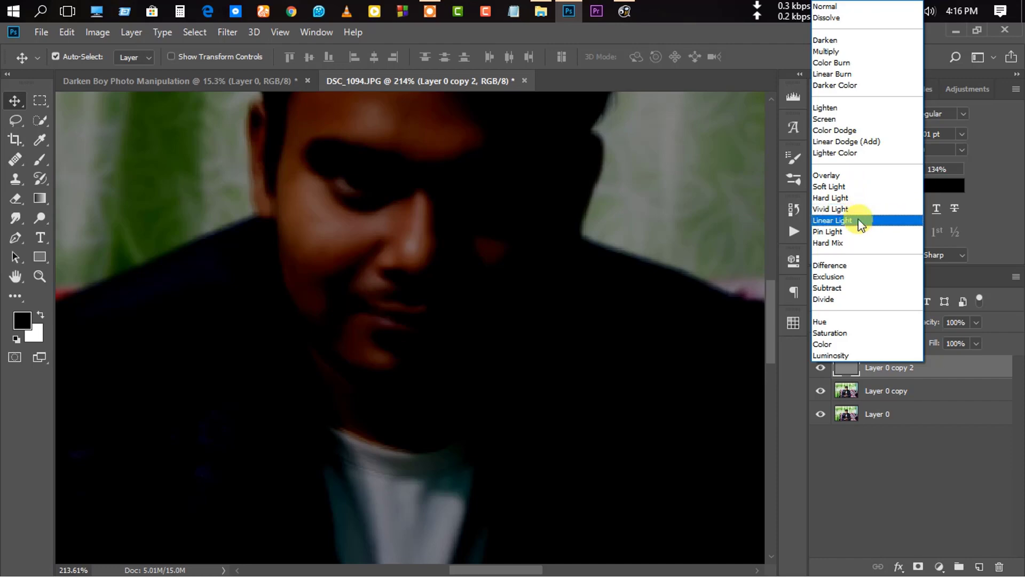
pyautogui.click(858, 220)
# Select the blurred layer, Layer 0 copy.
pyautogui.scroll(-3, 444, 226)
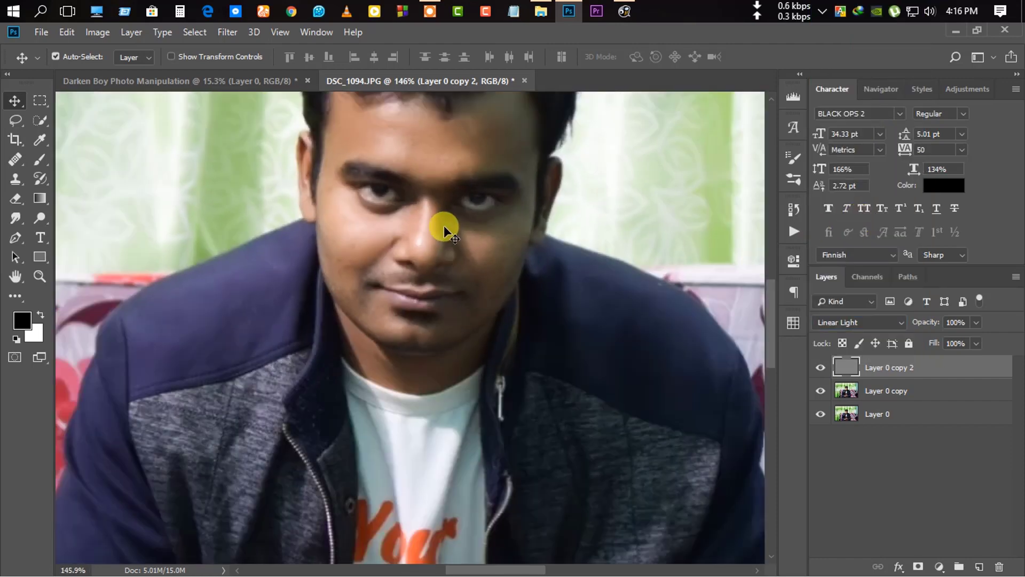
pyautogui.scroll(-3, 444, 225)
pyautogui.scroll(1, 444, 207)
pyautogui.scroll(4, 308, 411)
pyautogui.scroll(3, 309, 412)
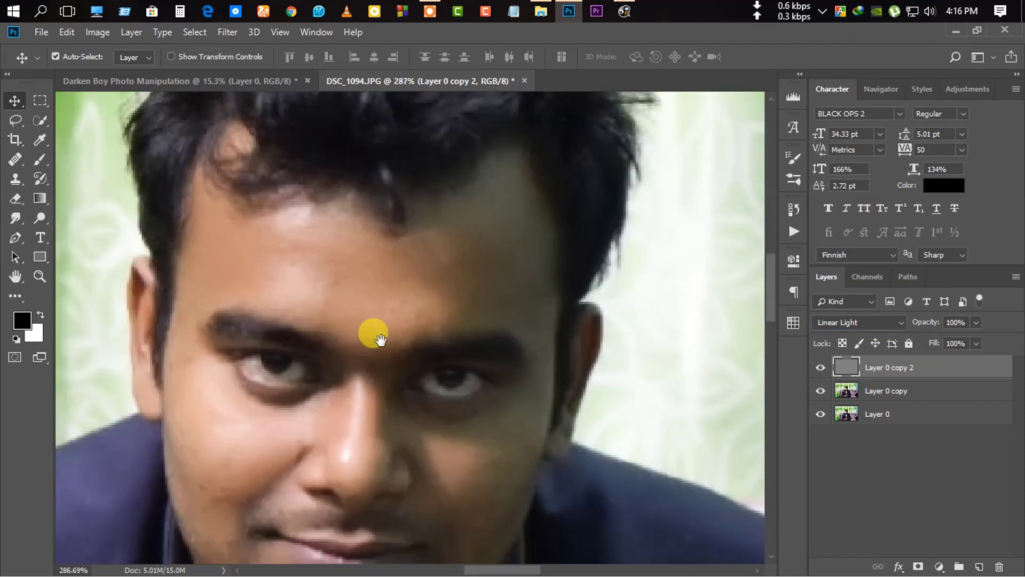
pyautogui.click(885, 390)
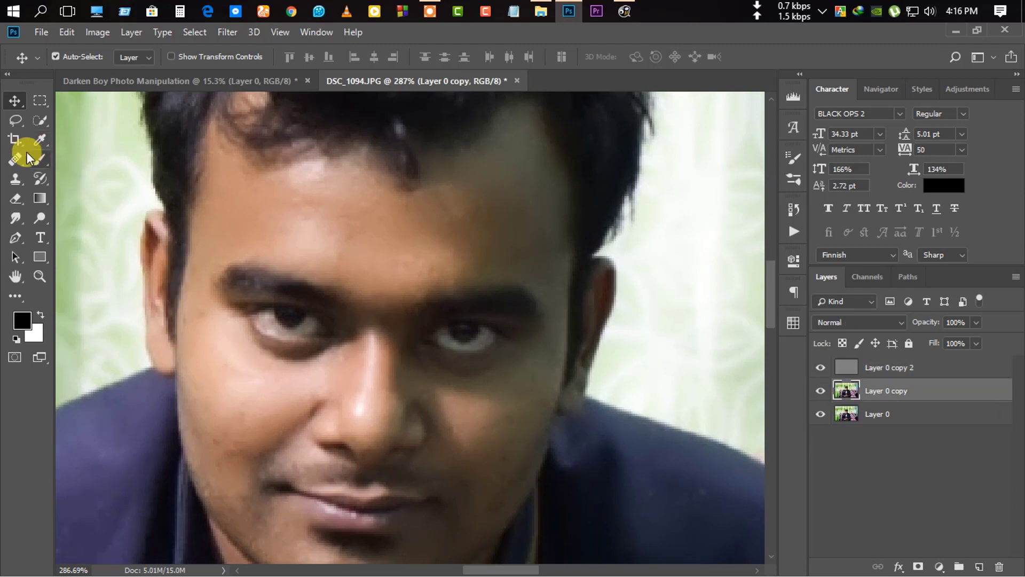
# Lasso the forehead from the hairline down to above the eyebrows.
pyautogui.click(15, 120)
pyautogui.scroll(-1, 373, 368)
pyautogui.scroll(-2, 366, 392)
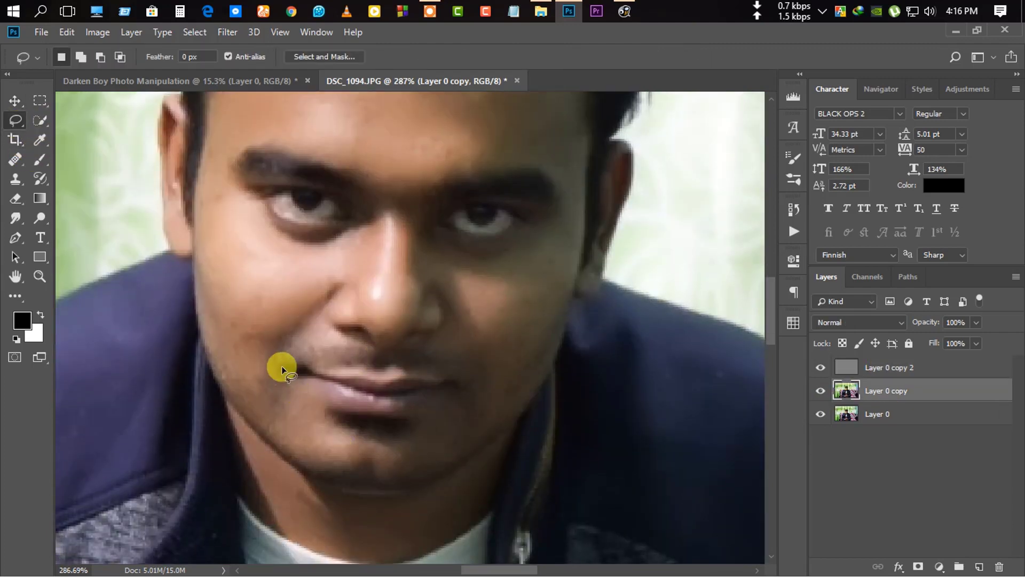
pyautogui.scroll(-1, 281, 366)
pyautogui.scroll(4, 344, 355)
pyautogui.scroll(-5, 382, 461)
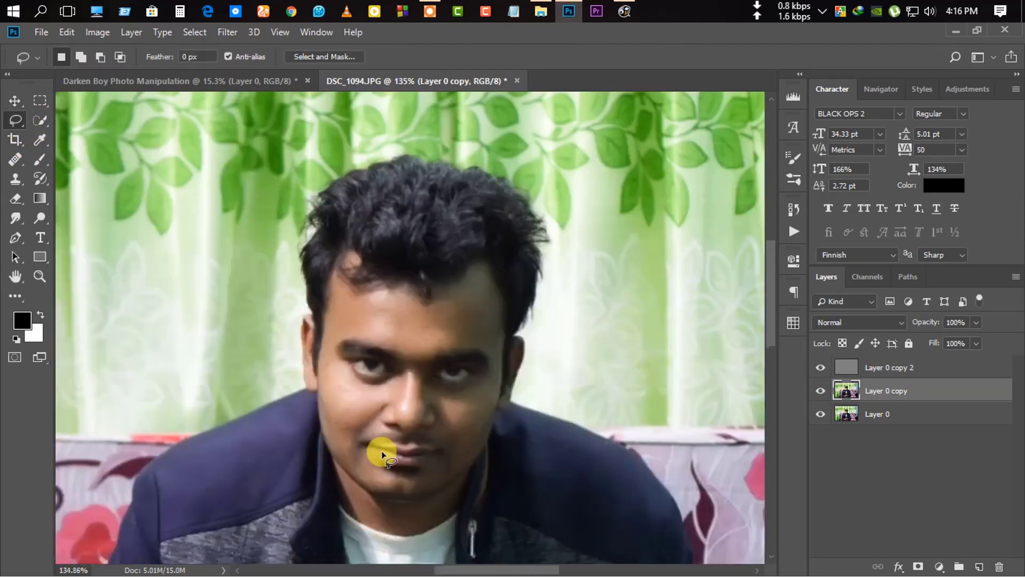
pyautogui.scroll(2, 342, 333)
pyautogui.scroll(2, 375, 348)
pyautogui.scroll(1, 385, 390)
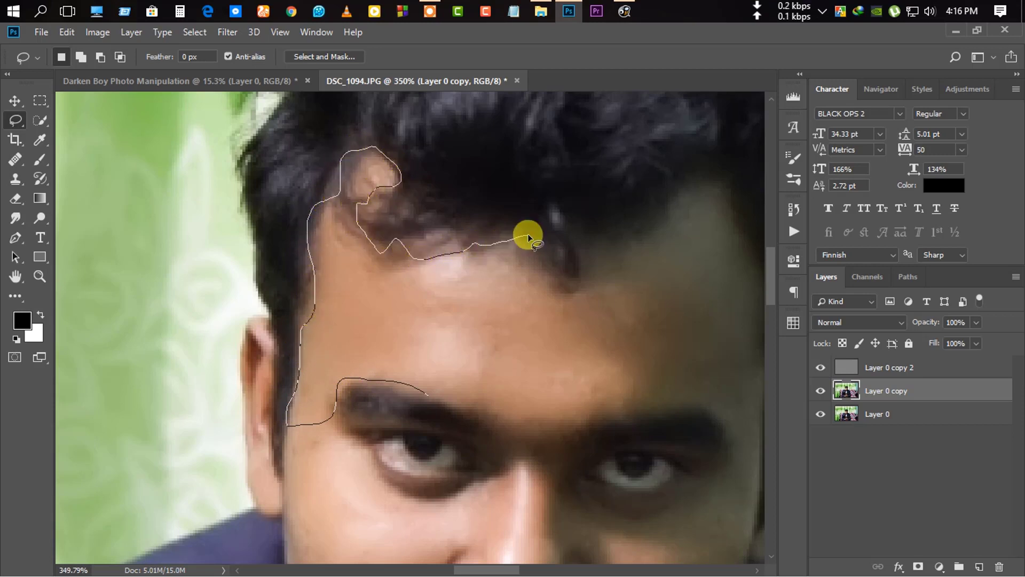
pyautogui.moveTo(590, 232); pyautogui.dragTo(591, 218)
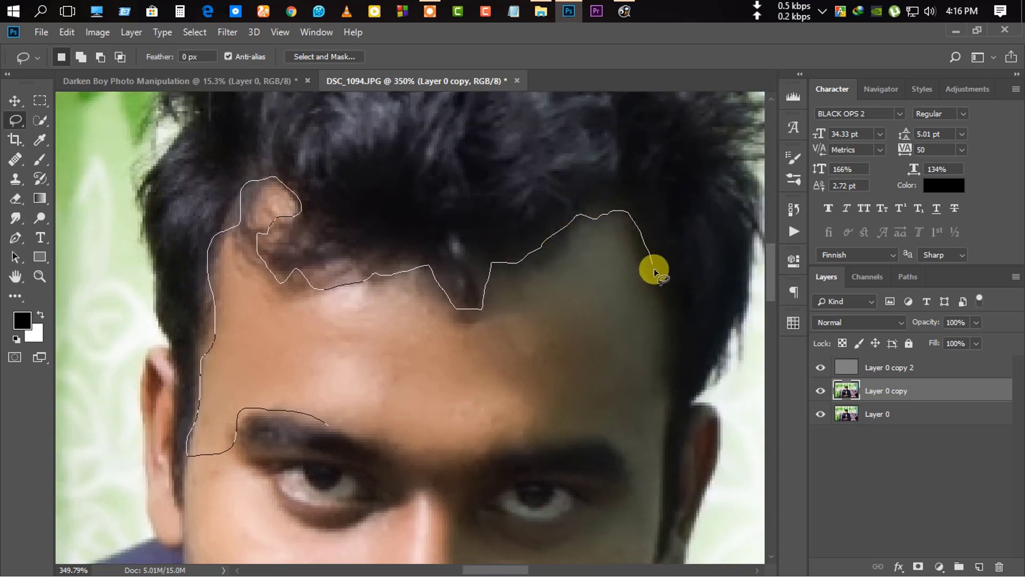
pyautogui.moveTo(677, 386); pyautogui.dragTo(671, 441)
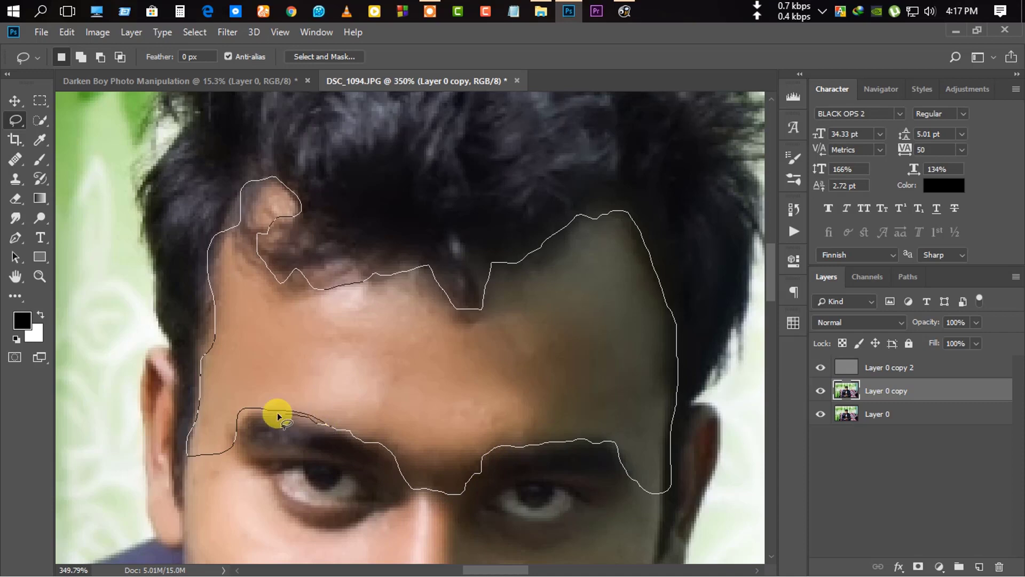
pyautogui.moveTo(238, 416); pyautogui.dragTo(239, 417)
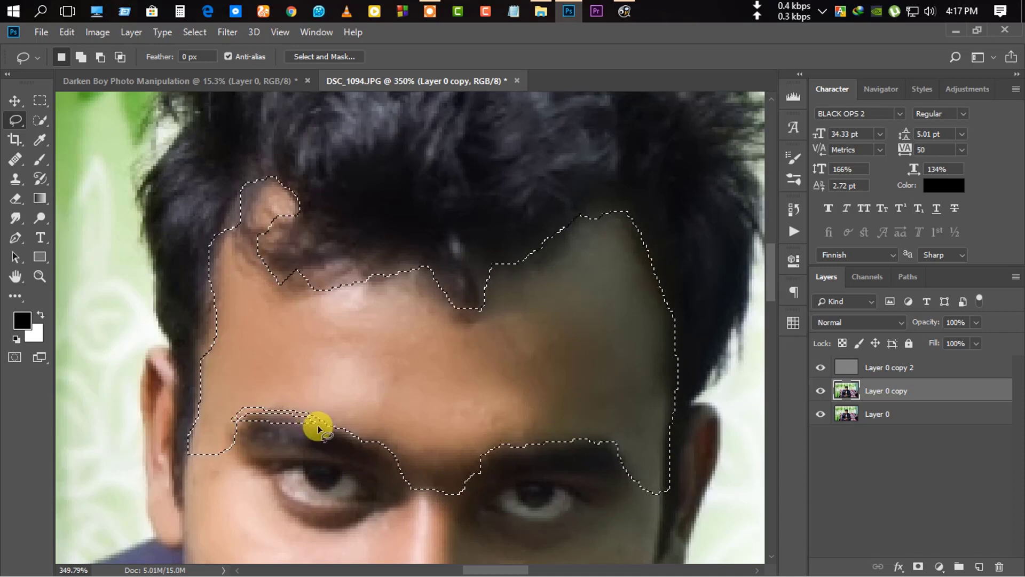
# Blur the forehead with a 3.1-pixel Gaussian Blur and deselect.
pyautogui.scroll(-2, 327, 422)
pyautogui.scroll(-2, 336, 412)
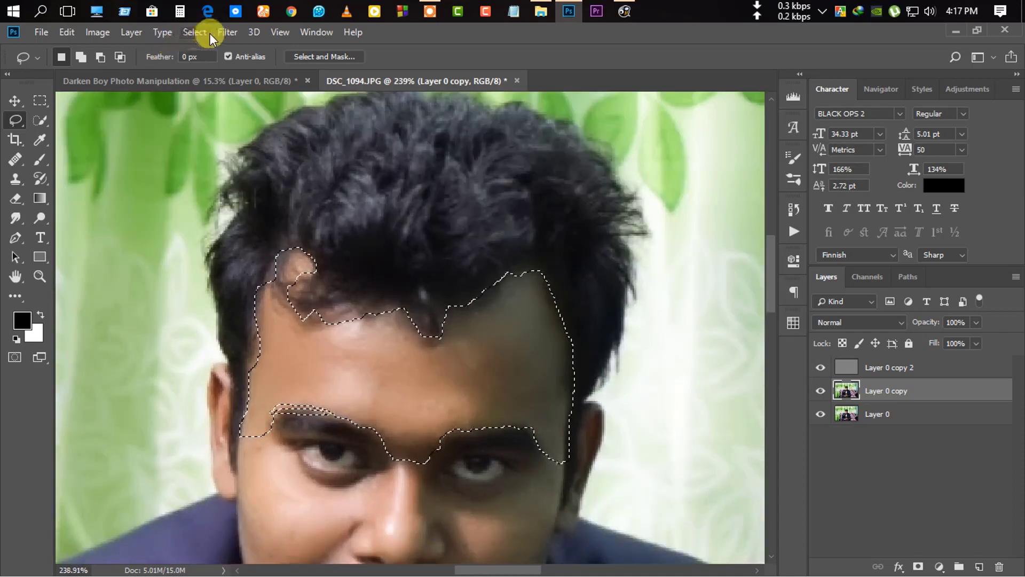
pyautogui.click(227, 32)
pyautogui.click(462, 262)
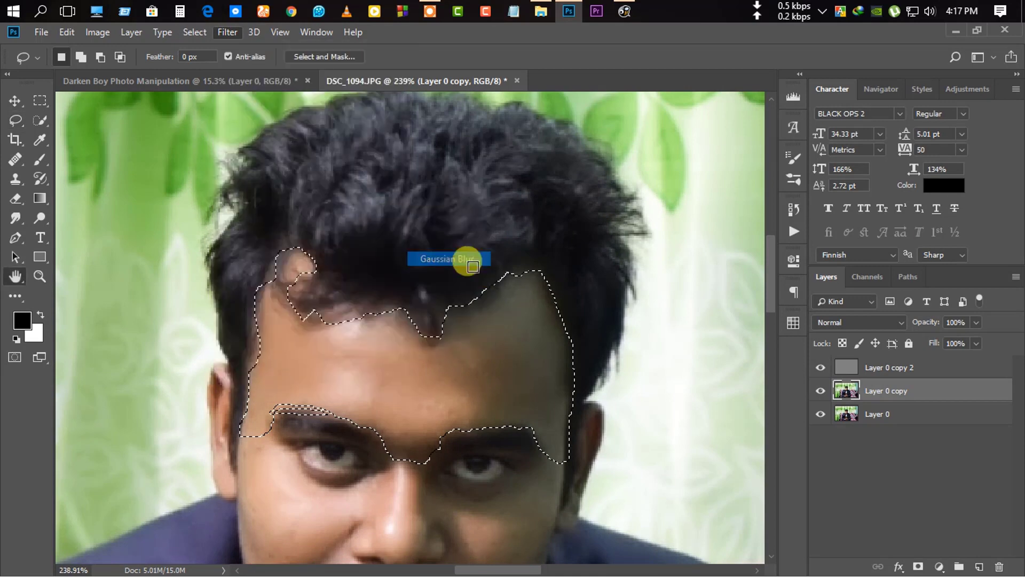
pyautogui.moveTo(702, 395); pyautogui.dragTo(715, 395)
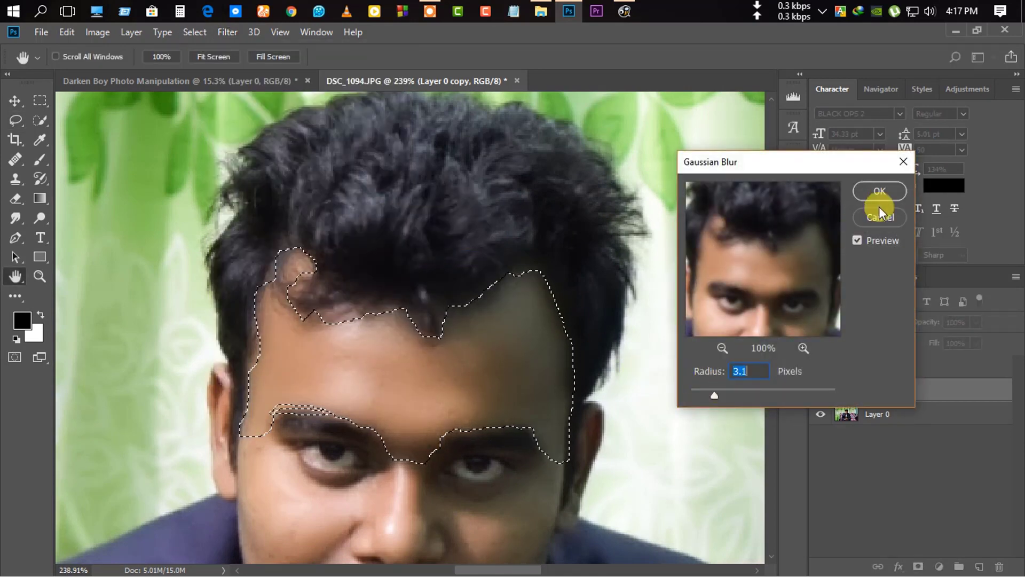
pyautogui.click(884, 194)
pyautogui.hotkey('ctrl', 'd')
# Lasso the left cheek from the face edge up beside the nose.
pyautogui.scroll(-3, 542, 418)
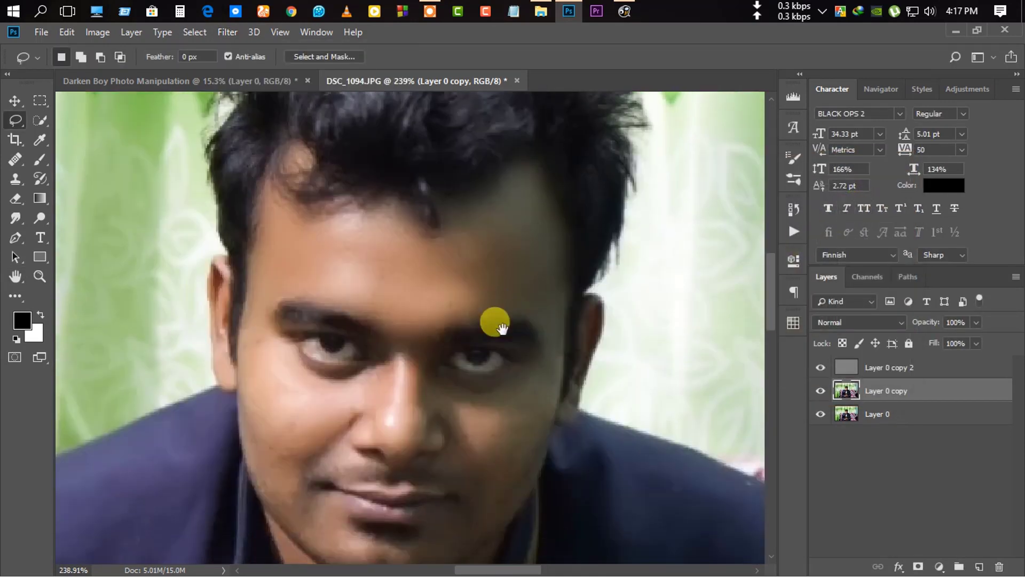
pyautogui.scroll(2, 249, 363)
pyautogui.scroll(2, 254, 284)
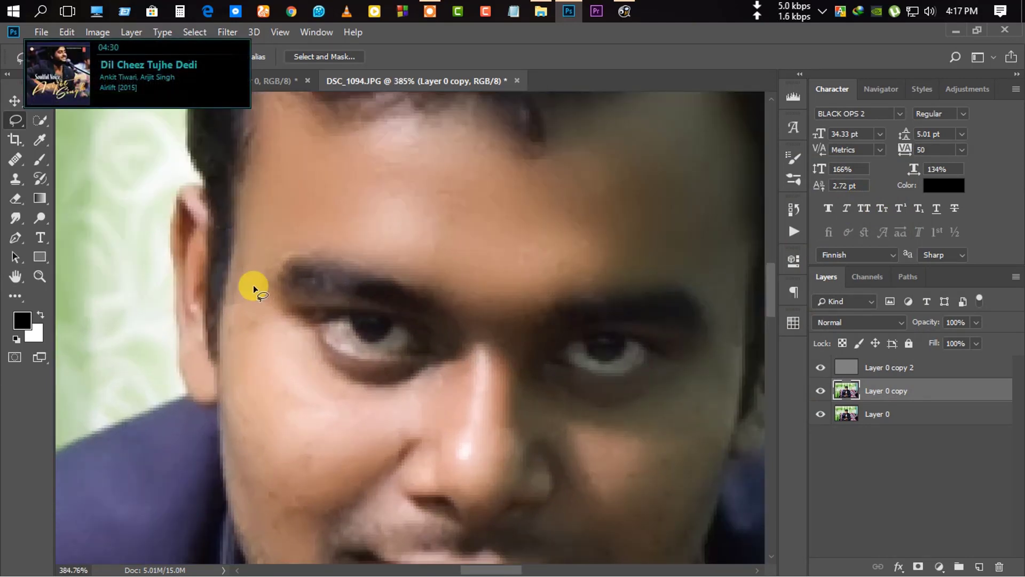
pyautogui.moveTo(225, 310); pyautogui.dragTo(216, 416)
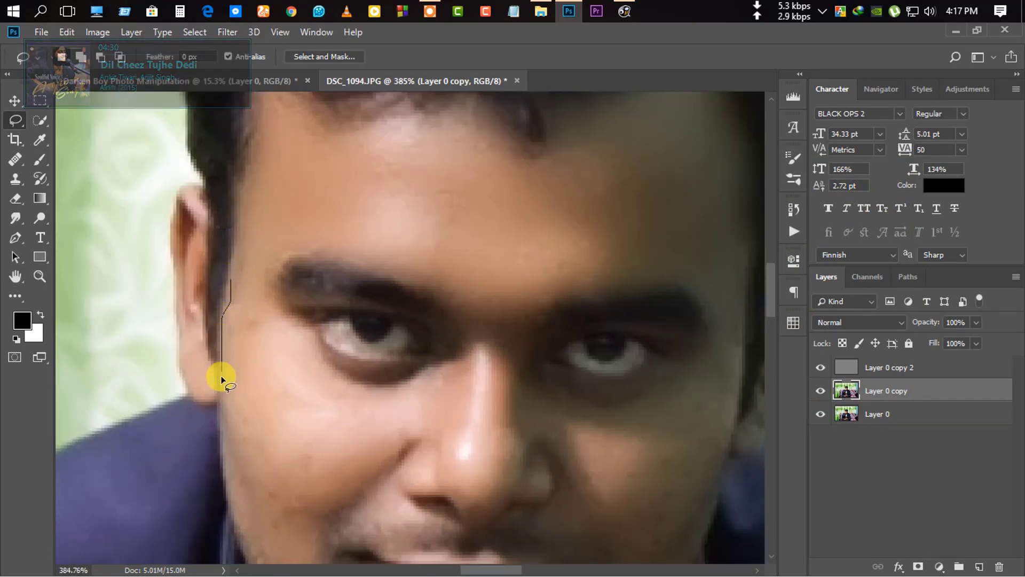
pyautogui.moveTo(218, 468); pyautogui.dragTo(227, 332)
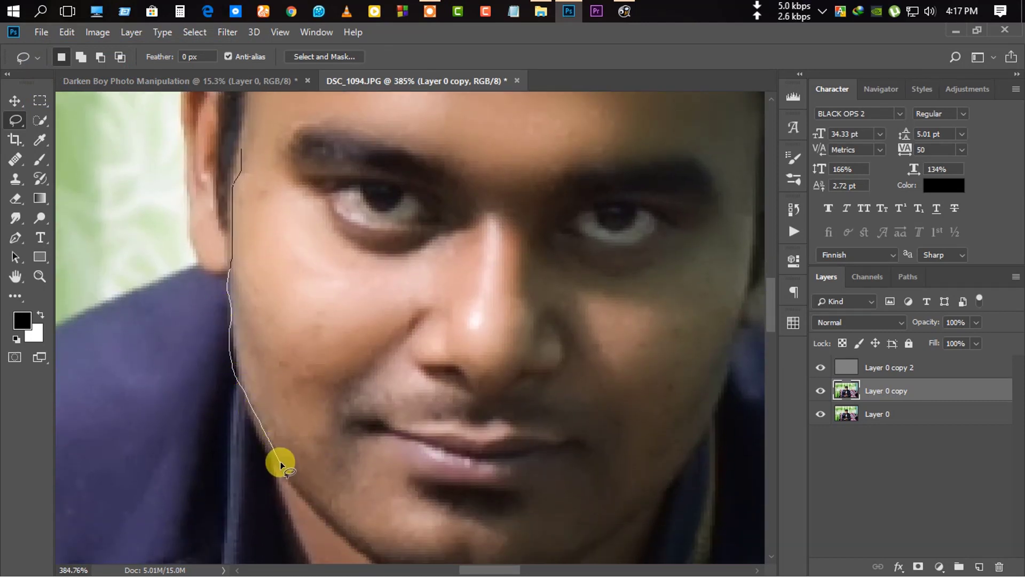
pyautogui.moveTo(235, 181); pyautogui.dragTo(229, 255)
pyautogui.moveTo(234, 304)
pyautogui.mouseDown()
pyautogui.moveTo(271, 434)
pyautogui.moveTo(317, 398)
pyautogui.mouseUp()
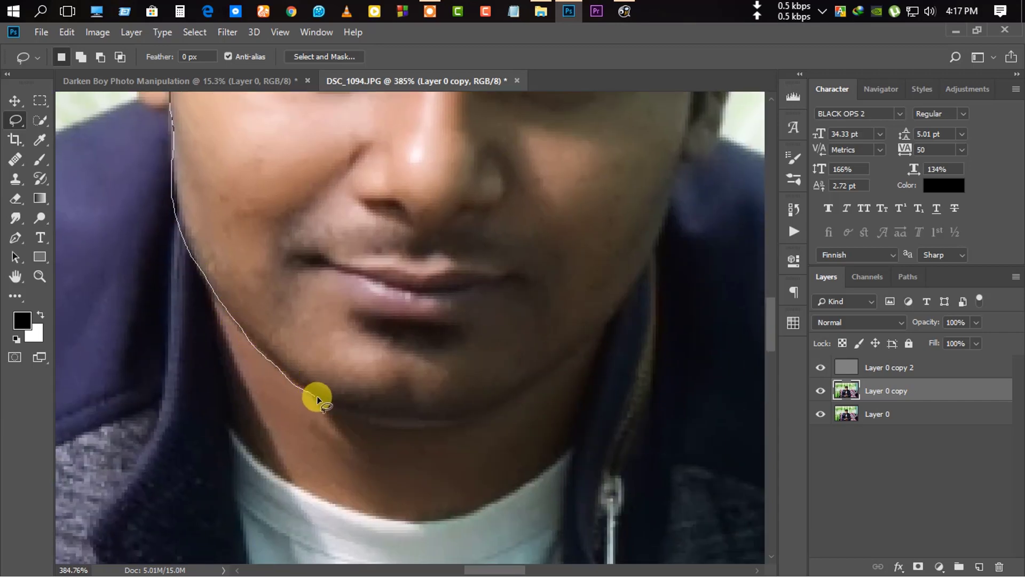
pyautogui.moveTo(287, 248); pyautogui.dragTo(384, 233)
pyautogui.moveTo(283, 143)
pyautogui.mouseDown()
pyautogui.moveTo(184, 137)
pyautogui.moveTo(219, 194)
pyautogui.mouseUp()
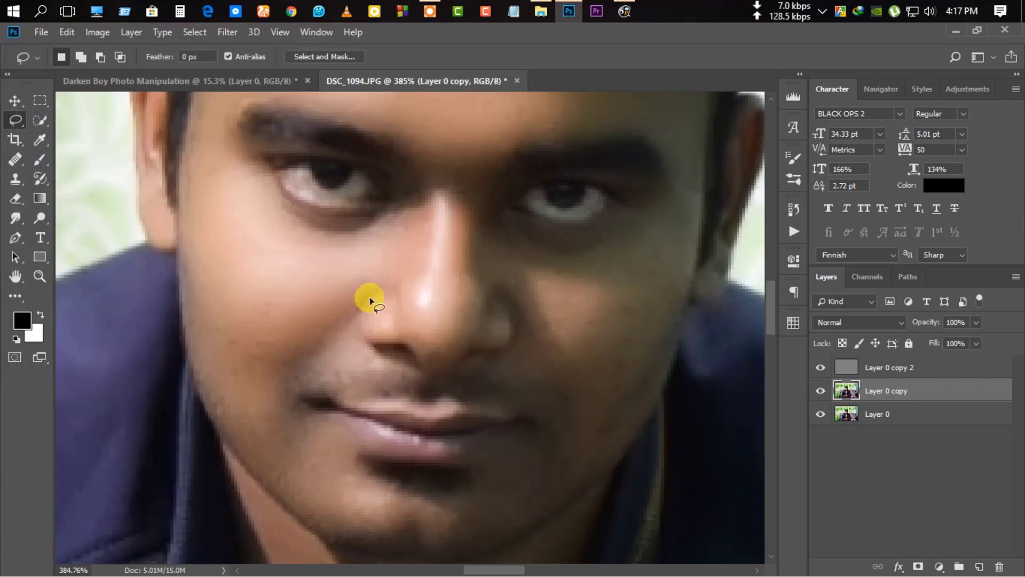
# Apply Gaussian Blur to the left cheek and deselect.
pyautogui.scroll(3, 370, 297)
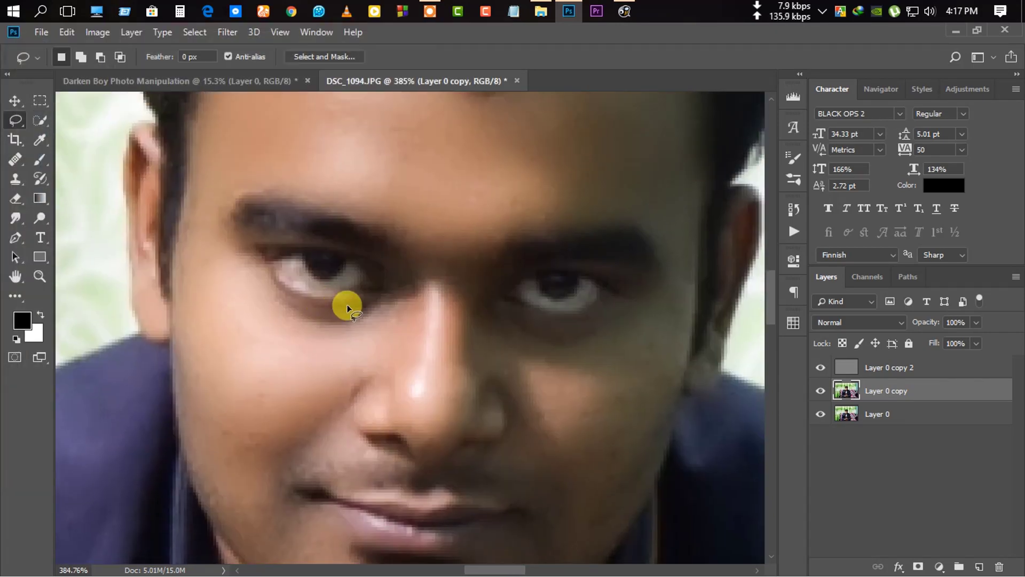
pyautogui.moveTo(296, 289); pyautogui.dragTo(257, 285)
pyautogui.click(228, 32)
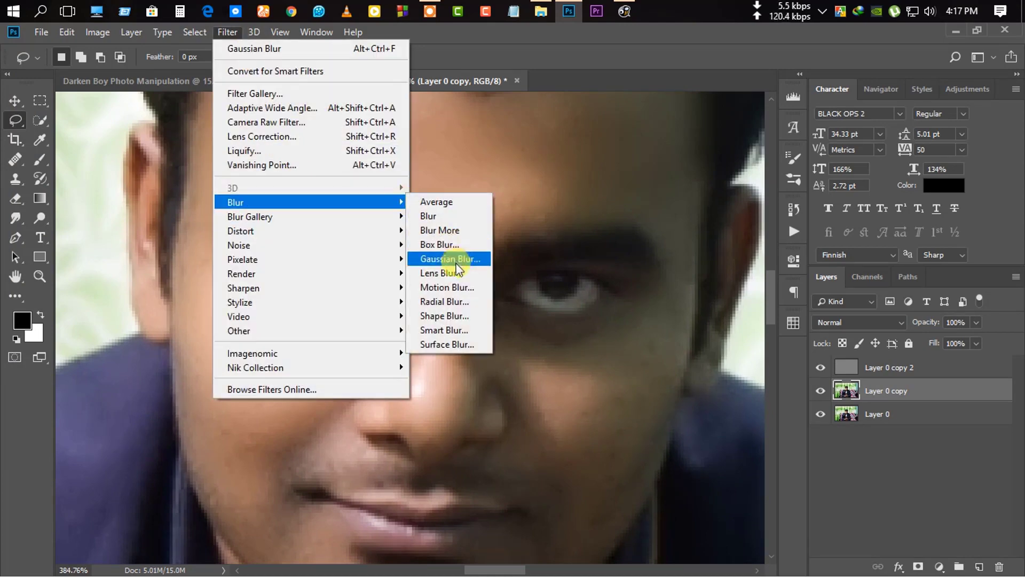
pyautogui.click(451, 258)
pyautogui.click(865, 192)
pyautogui.hotkey('ctrl', 'd')
# Lasso the right cheek from nose to temple and apply Gaussian Blur.
pyautogui.scroll(-5, 475, 323)
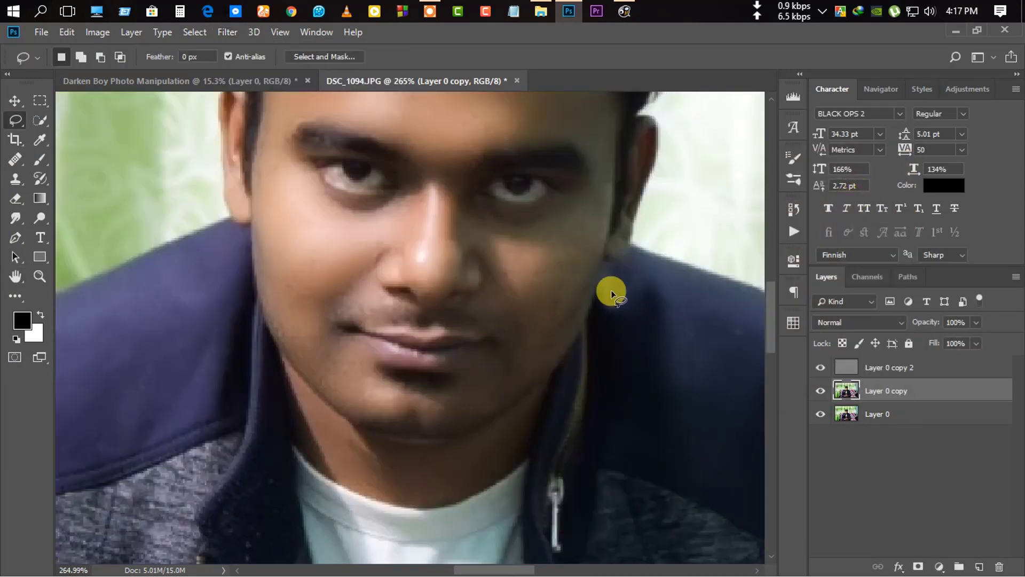
pyautogui.scroll(5, 396, 199)
pyautogui.moveTo(396, 199); pyautogui.dragTo(376, 240)
pyautogui.moveTo(490, 214); pyautogui.dragTo(437, 304)
pyautogui.moveTo(454, 216); pyautogui.dragTo(492, 340)
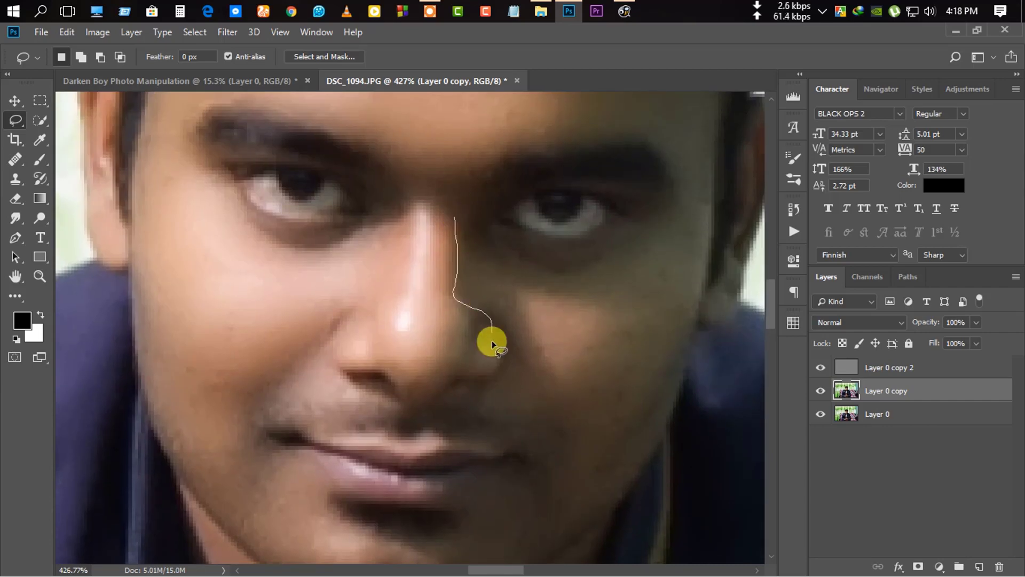
pyautogui.moveTo(677, 400); pyautogui.dragTo(693, 134)
pyautogui.moveTo(488, 210); pyautogui.dragTo(458, 201)
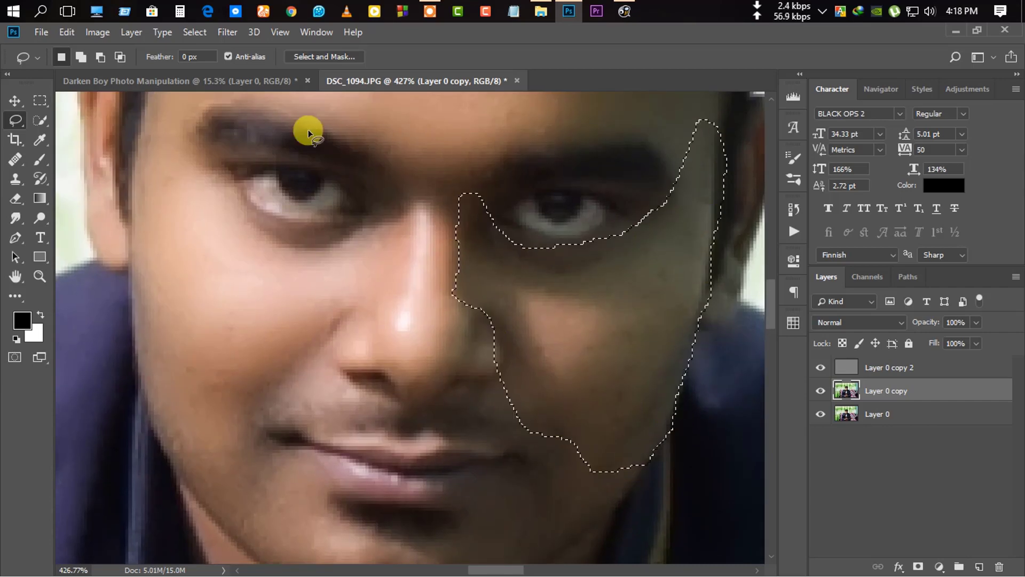
pyautogui.click(227, 32)
pyautogui.click(455, 259)
pyautogui.press('Return')
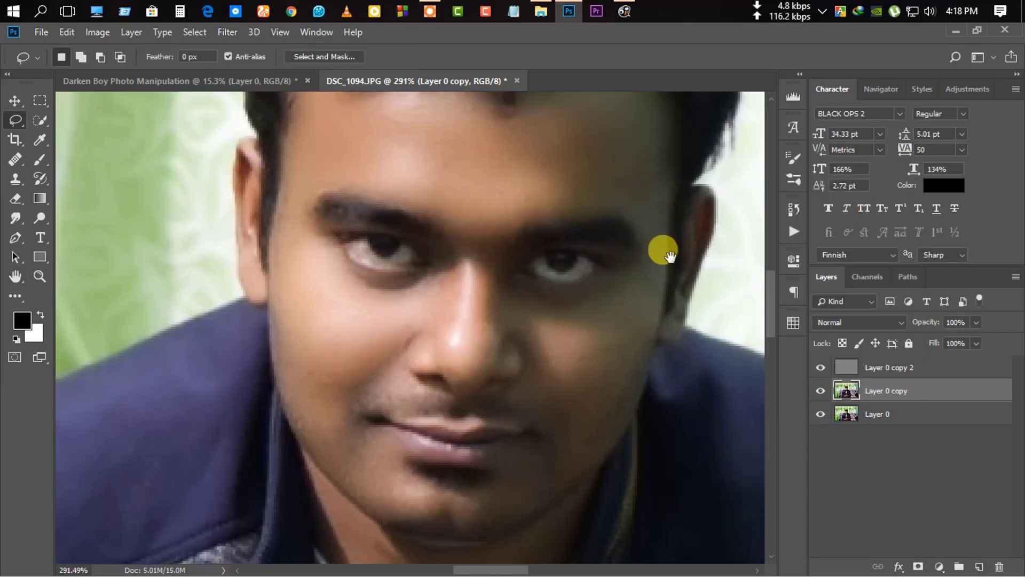
# Select the right ear and apply Gaussian Blur to it.
pyautogui.moveTo(630, 187)
pyautogui.mouseDown()
pyautogui.moveTo(607, 325)
pyautogui.moveTo(630, 186)
pyautogui.mouseUp()
pyautogui.click(228, 32)
pyautogui.click(448, 260)
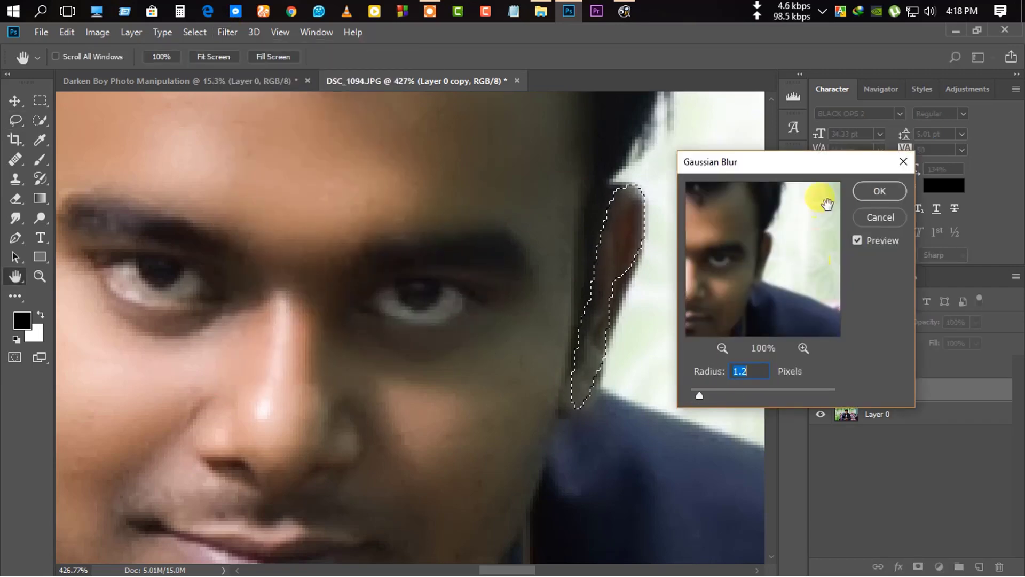
pyautogui.click(874, 191)
# Lasso the jaw and chin, apply Gaussian Blur, and deselect.
pyautogui.scroll(-5, 561, 206)
pyautogui.scroll(-3, 560, 205)
pyautogui.moveTo(347, 339); pyautogui.dragTo(238, 229)
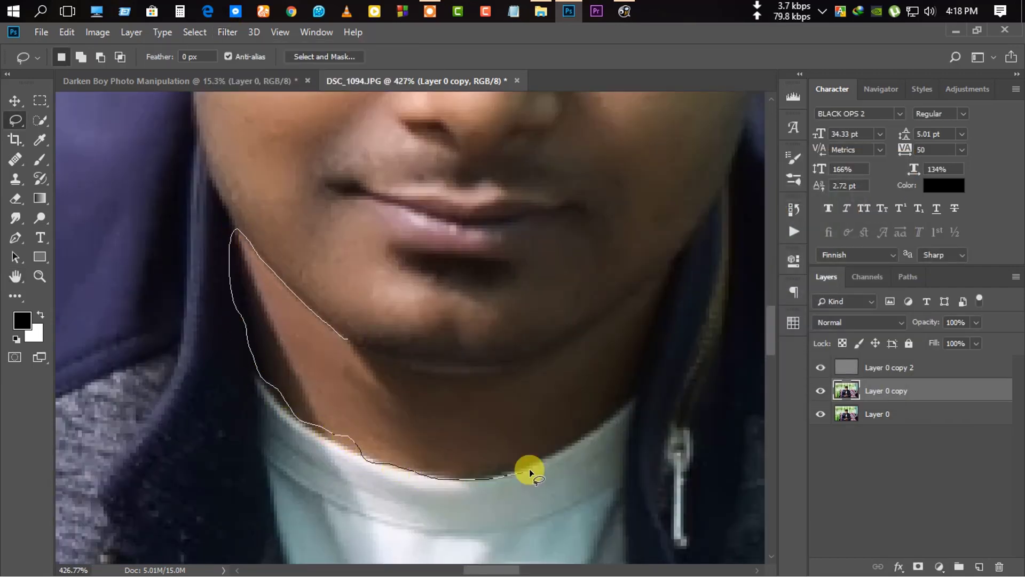
pyautogui.moveTo(638, 283); pyautogui.dragTo(429, 368)
pyautogui.click(228, 33)
pyautogui.click(455, 258)
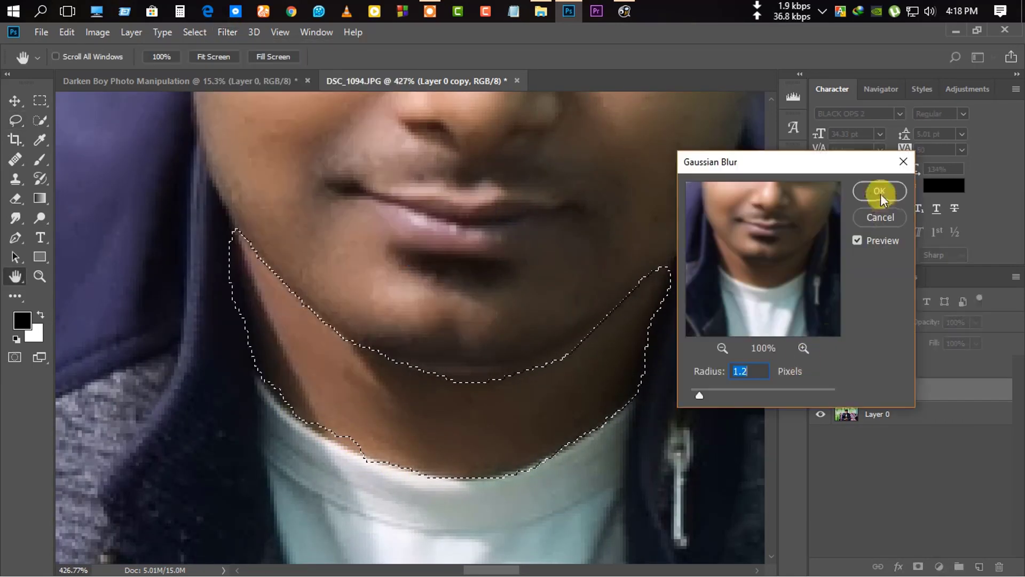
pyautogui.click(877, 197)
pyautogui.hotkey('ctrl', 'd')
# Lasso areas around the lower lip and right cheek, then drop the selection.
pyautogui.scroll(2, 371, 357)
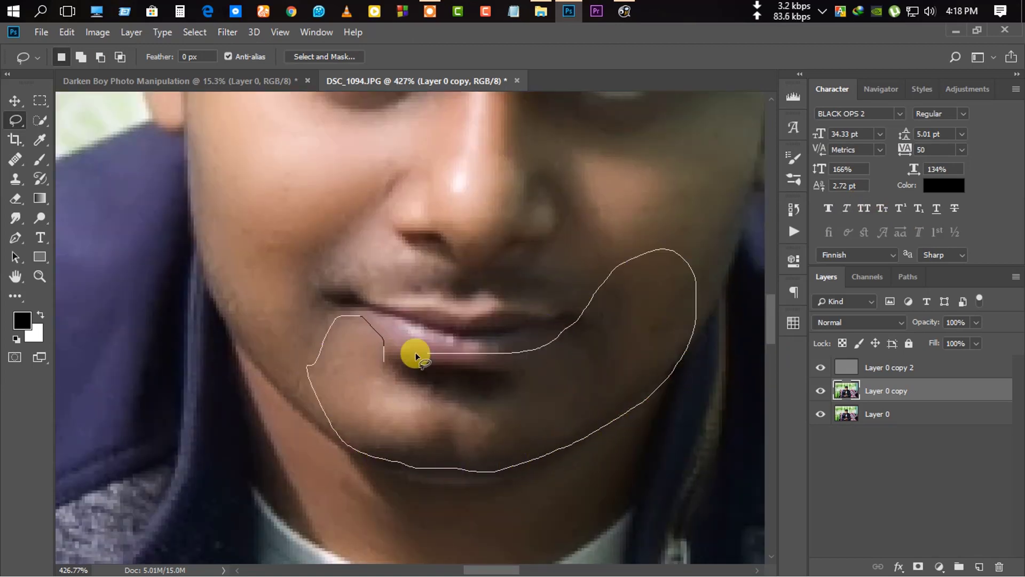
pyautogui.moveTo(416, 353)
pyautogui.mouseDown()
pyautogui.moveTo(441, 373)
pyautogui.moveTo(320, 417)
pyautogui.mouseUp()
pyautogui.moveTo(468, 197); pyautogui.dragTo(291, 327)
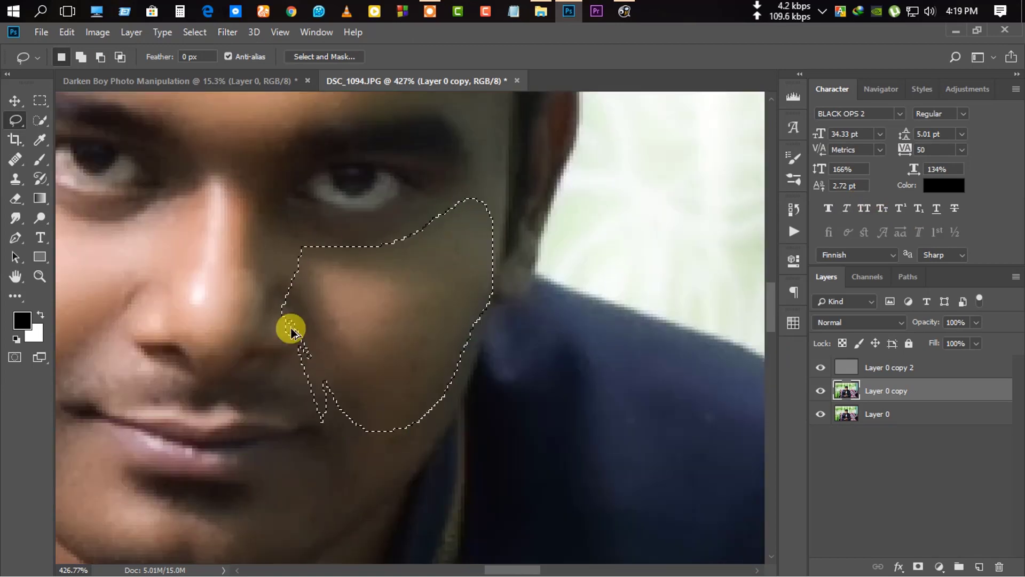
pyautogui.hotkey('ctrl', 'd')
pyautogui.scroll(-2, 291, 327)
pyautogui.scroll(-2, 289, 329)
pyautogui.scroll(-2, 293, 366)
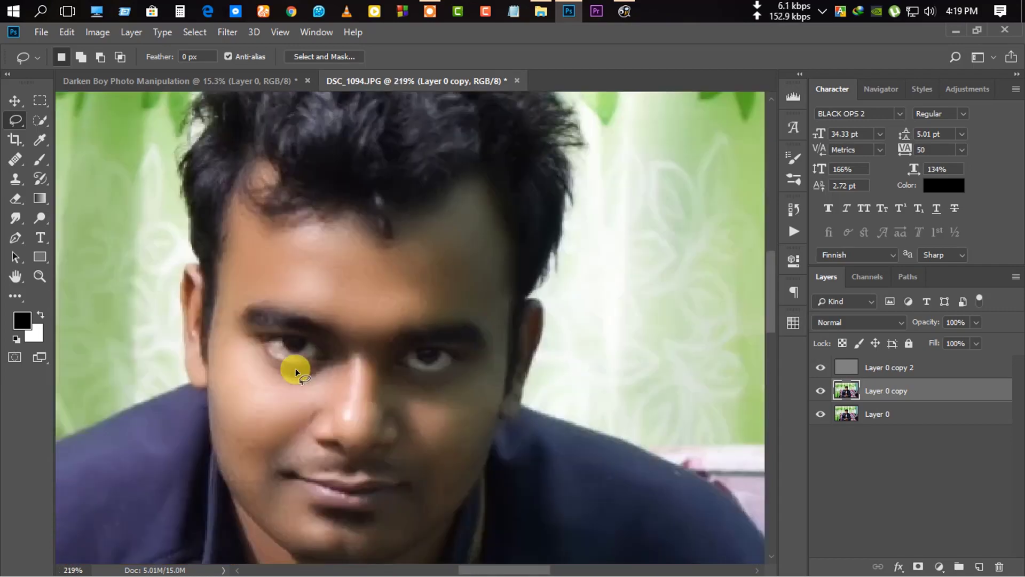
pyautogui.scroll(-2, 302, 382)
pyautogui.scroll(2, 408, 371)
# Quick-select the clasped hands, including the top fingertip.
pyautogui.click(40, 121)
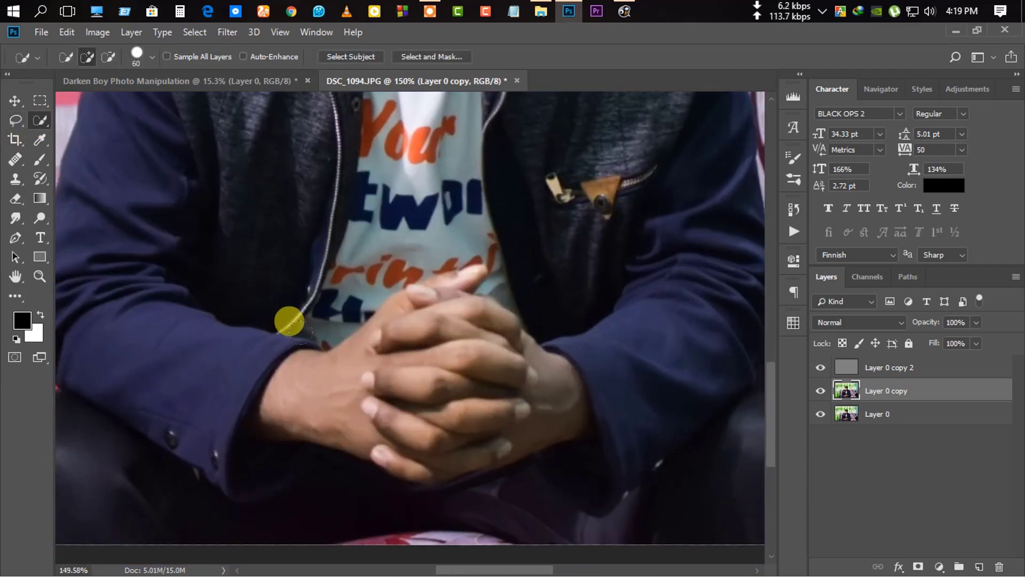
pyautogui.moveTo(286, 320)
pyautogui.mouseDown()
pyautogui.moveTo(446, 343)
pyautogui.moveTo(550, 393)
pyautogui.mouseUp()
pyautogui.scroll(2, 487, 277)
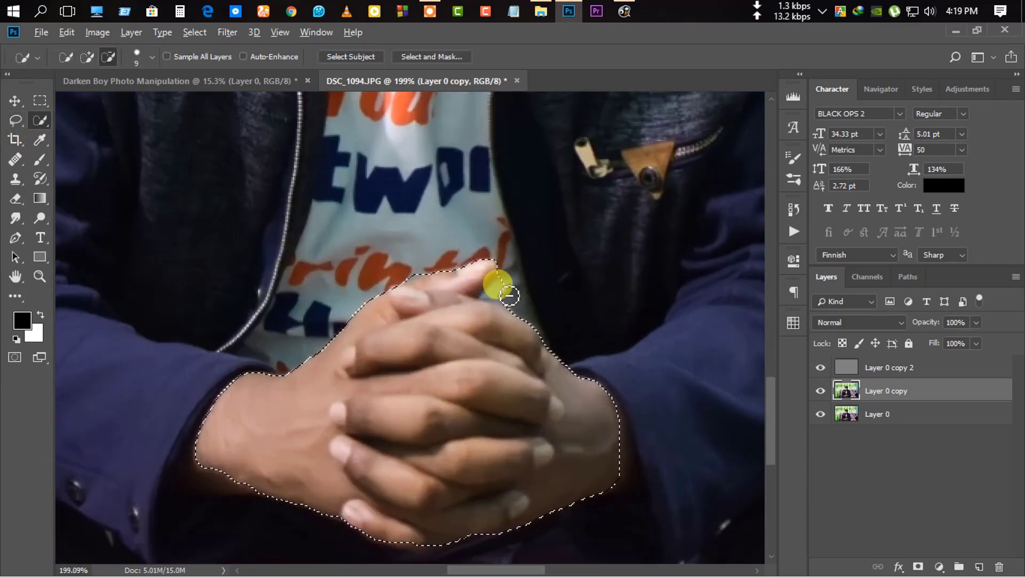
pyautogui.moveTo(487, 278); pyautogui.dragTo(469, 276)
pyautogui.press('[')
pyautogui.press('[')
# Blur the selected hands with a 1.2-pixel Gaussian Blur and review the result.
pyautogui.scroll(-1, 389, 496)
pyautogui.scroll(-1, 388, 496)
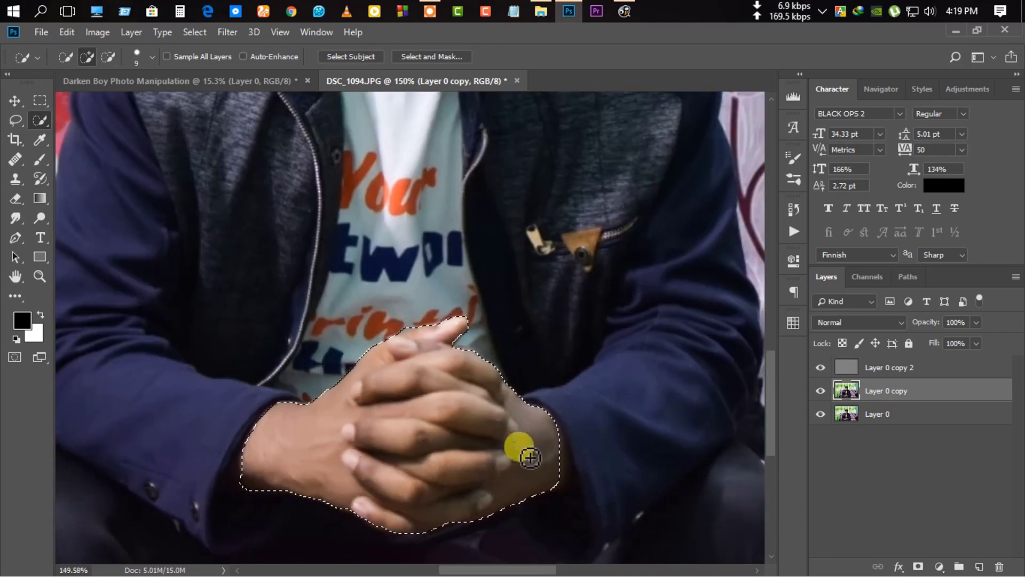
pyautogui.scroll(-1, 522, 447)
pyautogui.click(227, 32)
pyautogui.moveTo(401, 213)
pyautogui.click(450, 258)
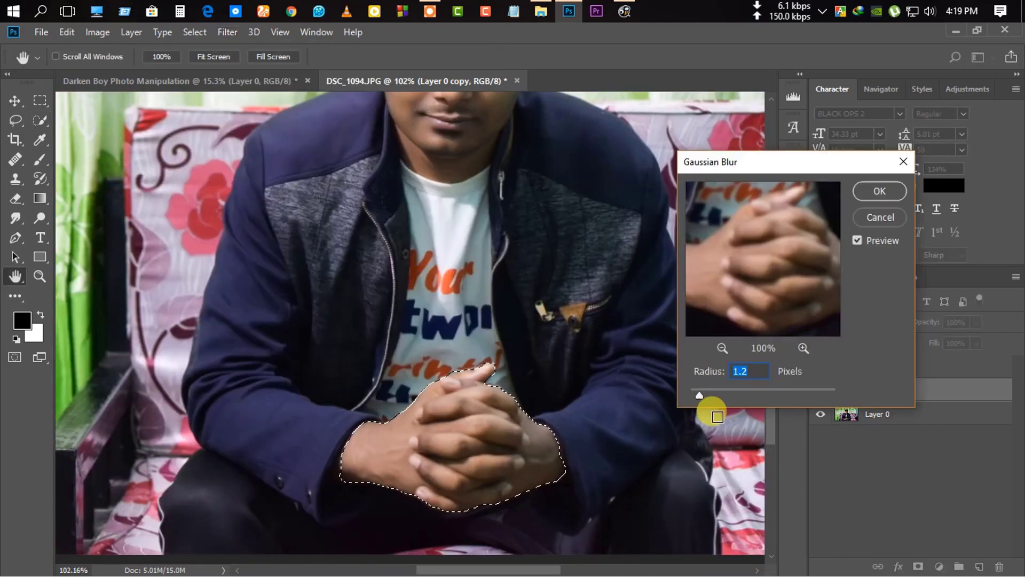
pyautogui.click(877, 190)
pyautogui.scroll(1, 516, 288)
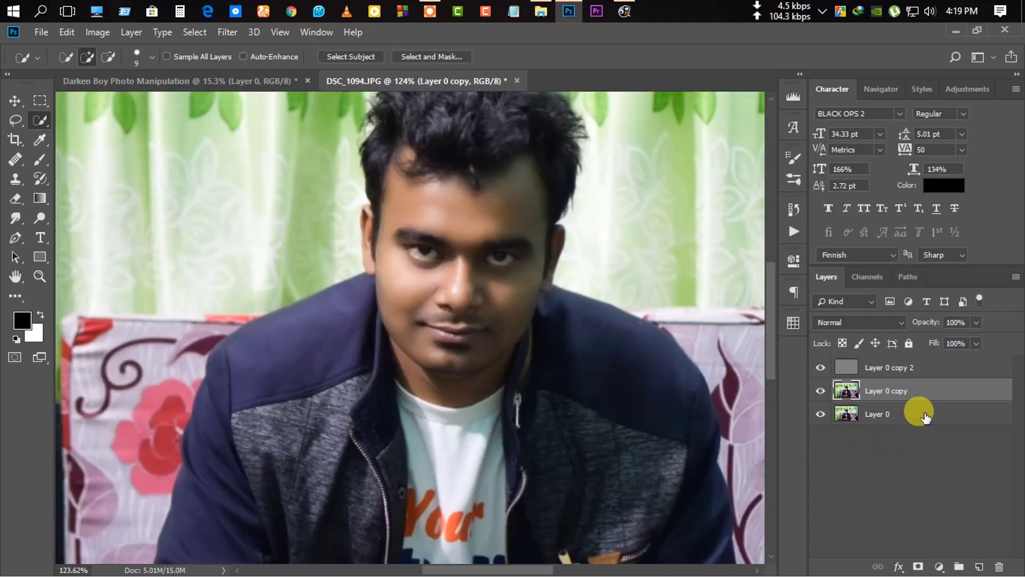
pyautogui.scroll(1, 408, 298)
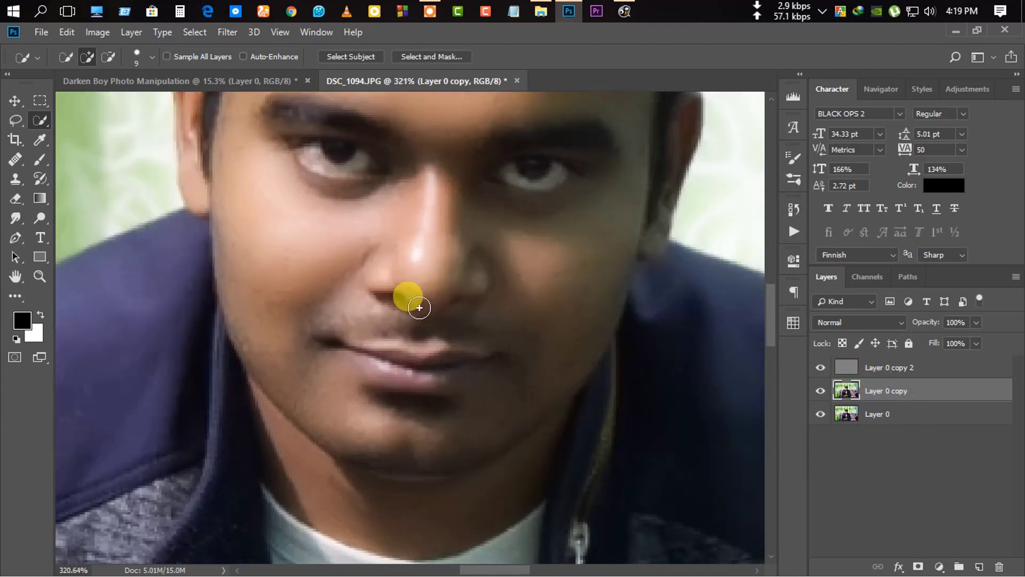
pyautogui.scroll(1, 396, 290)
pyautogui.scroll(1, 401, 314)
pyautogui.scroll(-1, 401, 314)
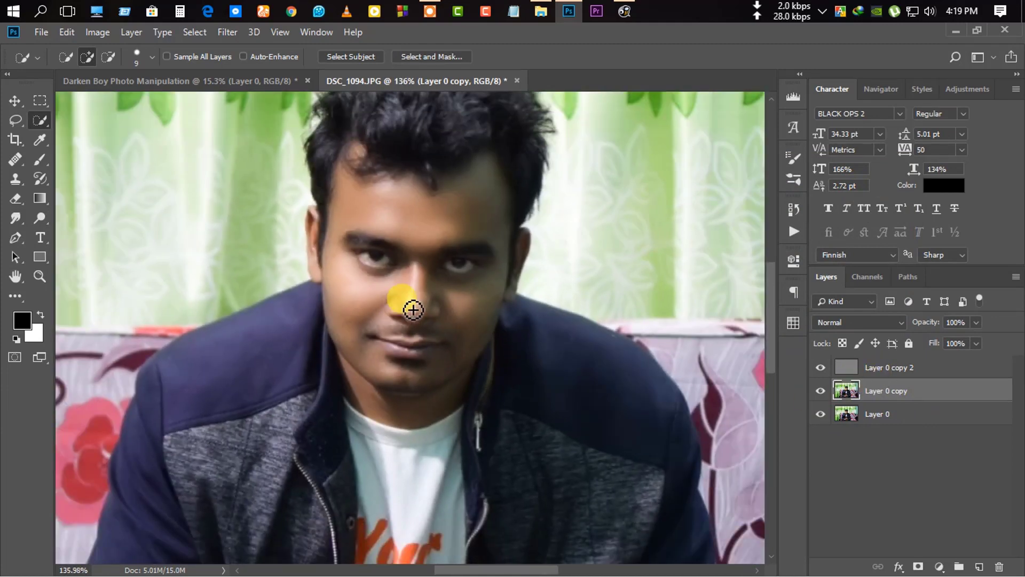
pyautogui.scroll(-2, 420, 310)
# Adjust Layer 0 copy 2's opacity and merge the two copy layers with Ctrl+E.
pyautogui.click(903, 367)
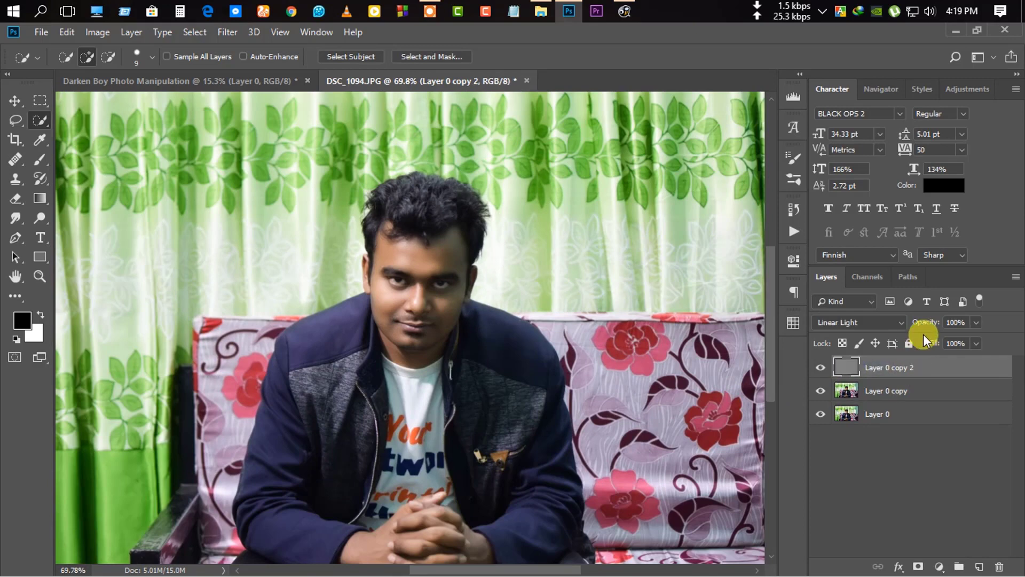
pyautogui.moveTo(919, 323); pyautogui.dragTo(1020, 347)
pyautogui.keyDown('shift'); pyautogui.click(897, 392); pyautogui.keyUp('shift')
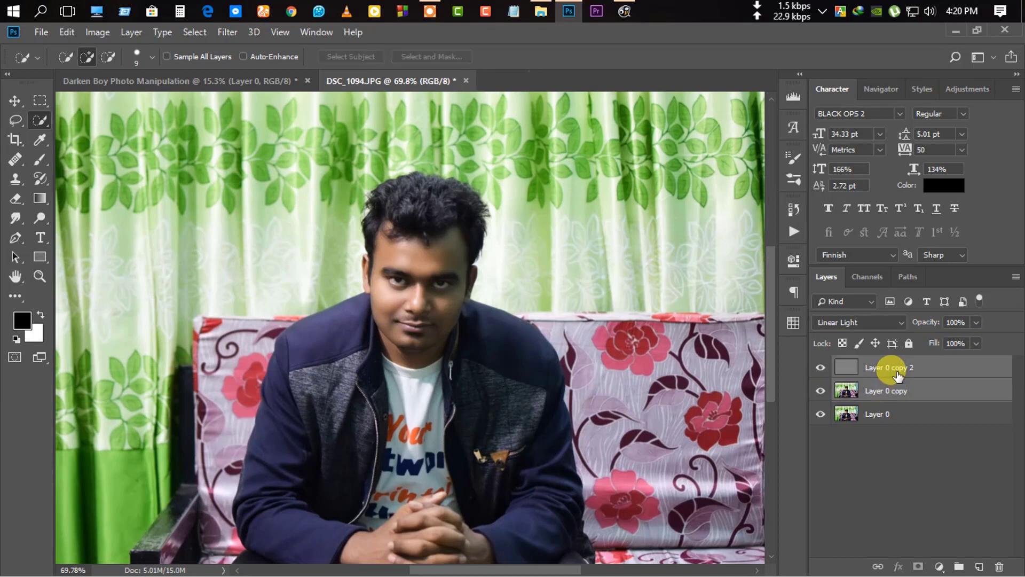
pyautogui.hotkey('ctrl', 'e')
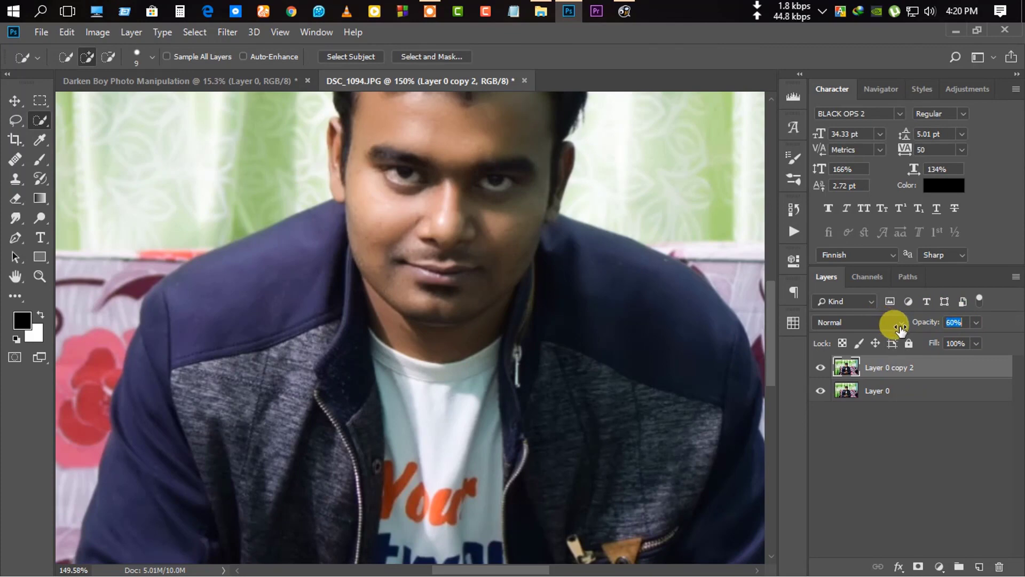
# Add a white layer mask to Layer 0 copy 2.
pyautogui.scroll(1, 326, 142)
pyautogui.scroll(1, 403, 155)
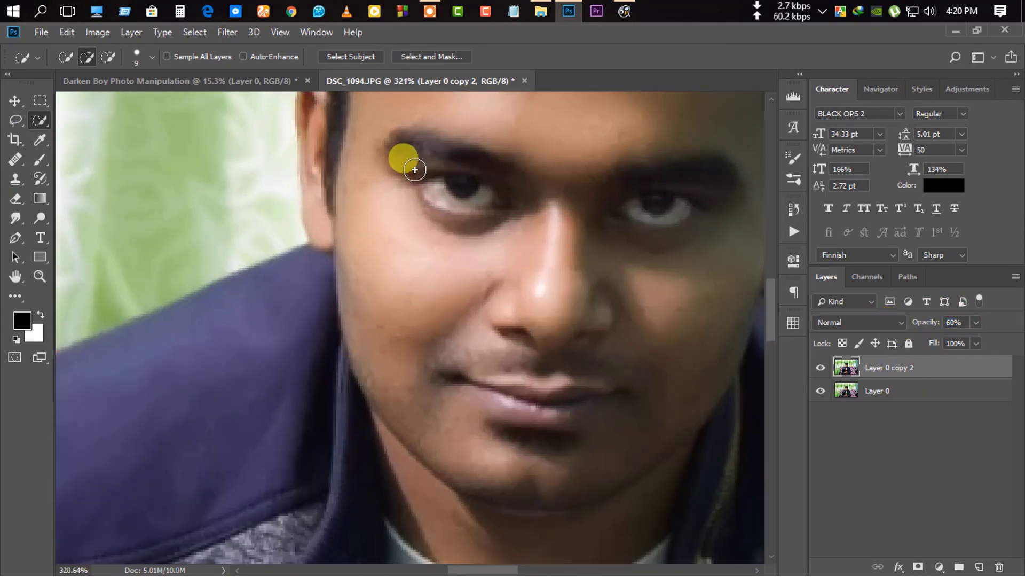
pyautogui.scroll(1, 453, 179)
pyautogui.click(918, 566)
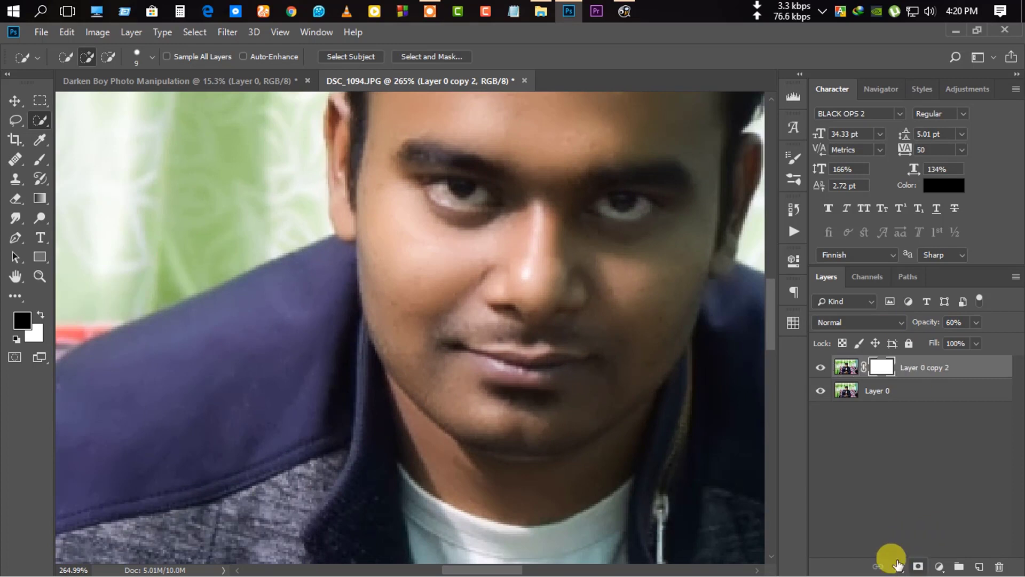
pyautogui.scroll(1, 397, 276)
pyautogui.scroll(1, 404, 276)
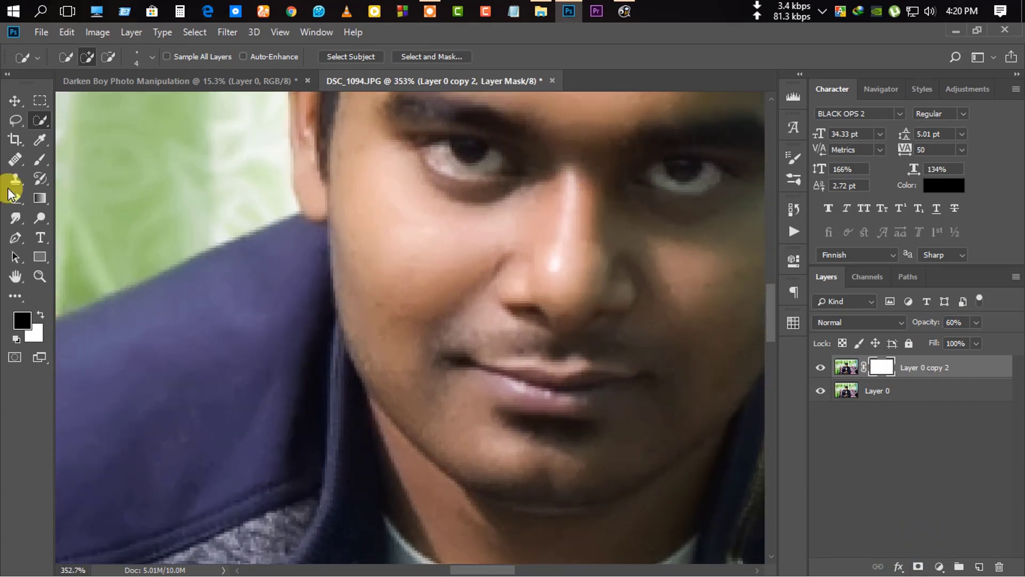
# Mask out the under-eye area with a size-9 brush, then select both remaining layers.
pyautogui.click(35, 160)
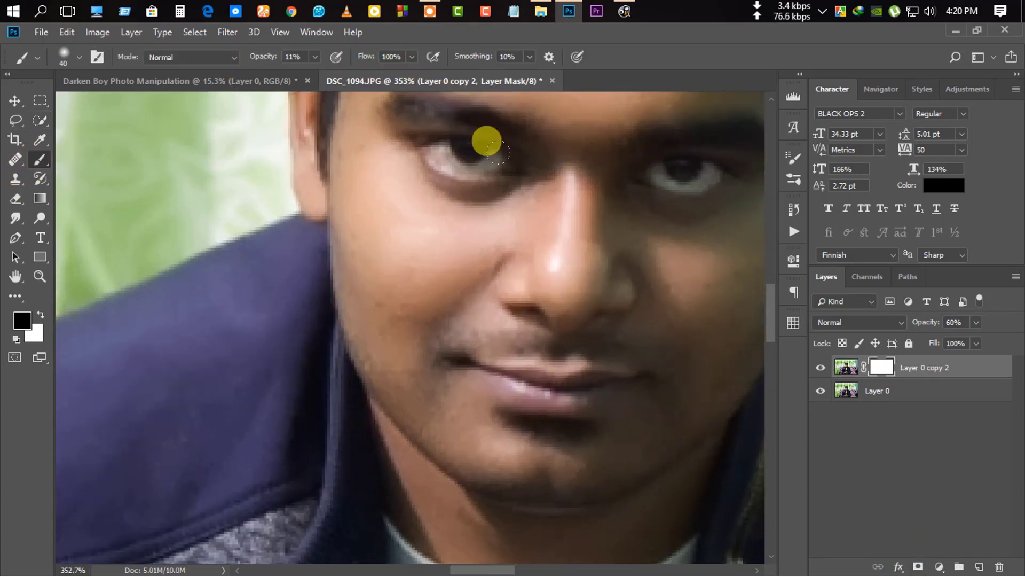
pyautogui.press('[')
pyautogui.moveTo(518, 181)
pyautogui.mouseDown()
pyautogui.moveTo(446, 175)
pyautogui.moveTo(517, 194)
pyautogui.moveTo(501, 180)
pyautogui.moveTo(433, 169)
pyautogui.mouseUp()
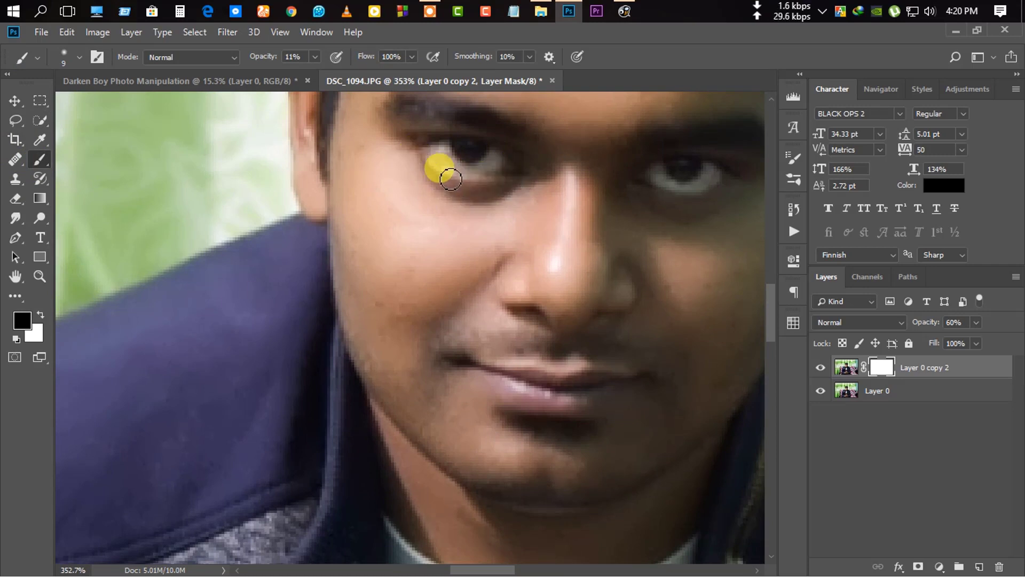
pyautogui.hotkey('ctrl', '0')
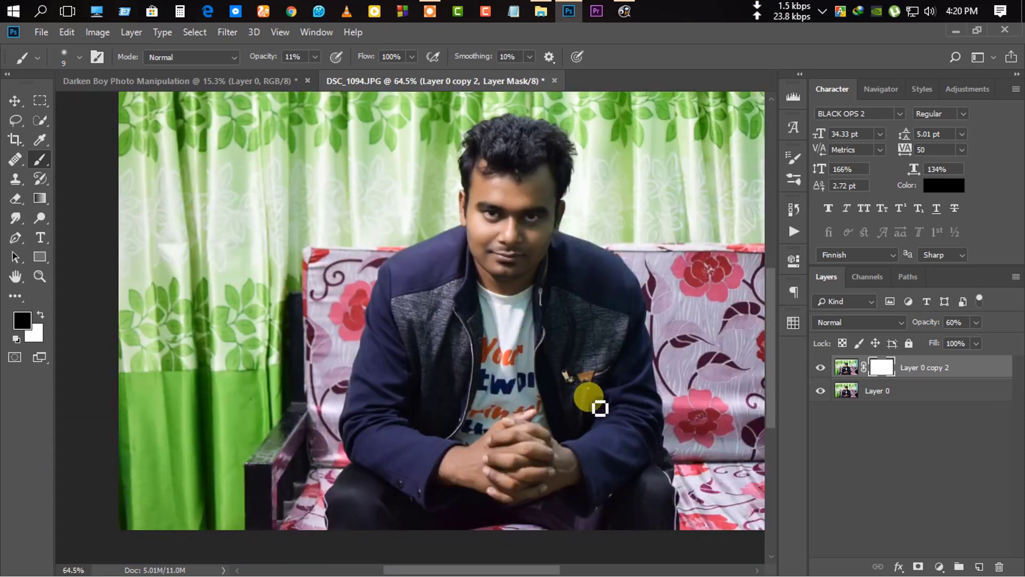
pyautogui.keyDown('shift'); pyautogui.click(903, 396); pyautogui.keyUp('shift')
# Merge the remaining layers and trace an outline path around the man with the Pen tool.
pyautogui.hotkey('ctrl', 'e')
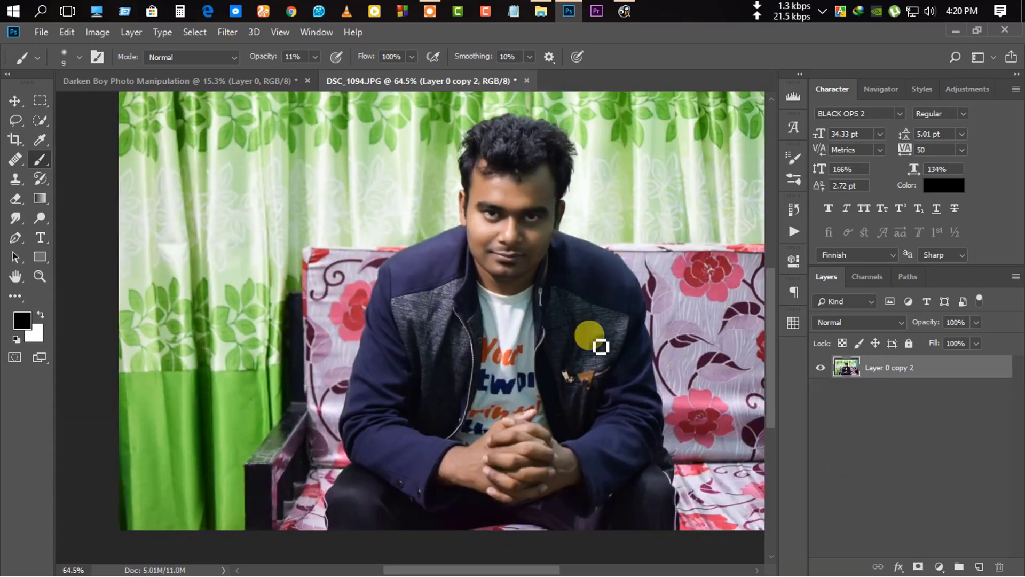
pyautogui.scroll(1, 494, 322)
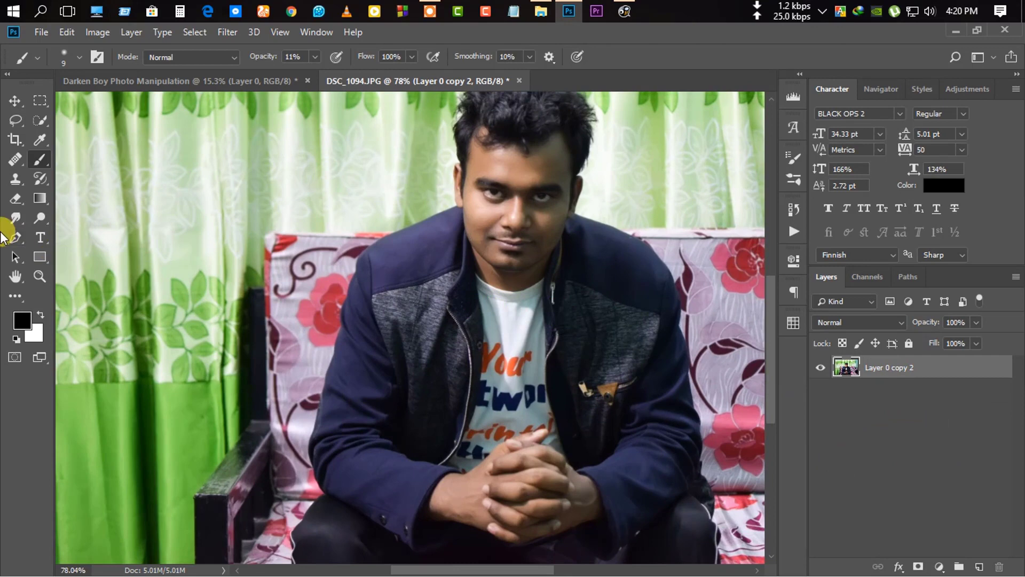
pyautogui.click(14, 238)
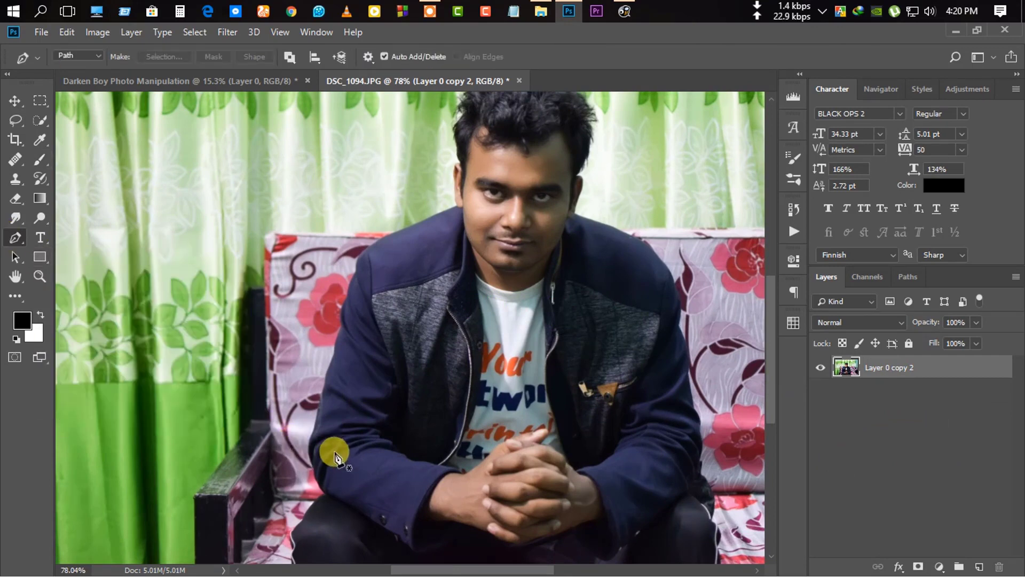
pyautogui.moveTo(334, 457); pyautogui.dragTo(383, 241)
pyautogui.scroll(2, 339, 344)
pyautogui.scroll(2, 299, 343)
pyautogui.scroll(1, 304, 332)
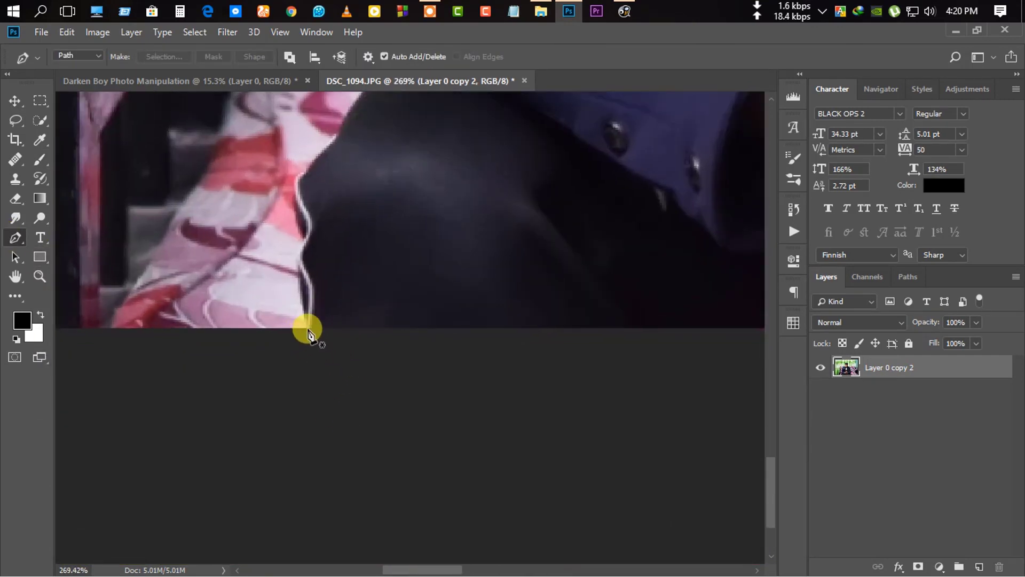
pyautogui.click(308, 330)
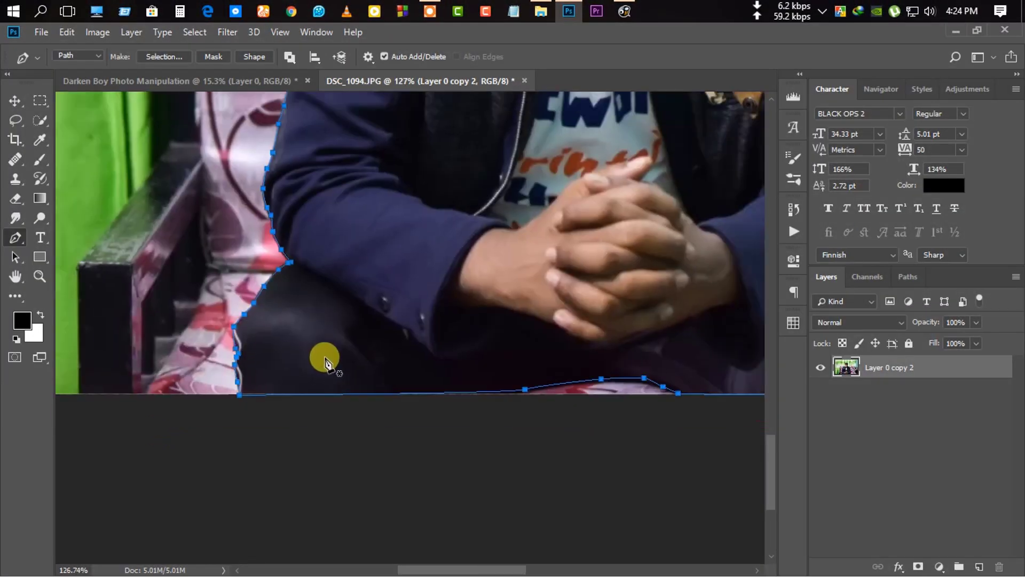
pyautogui.hotkey('ctrl', '0')
pyautogui.hotkey('ctrl', '-')
pyautogui.hotkey('ctrl', '0')
# Turn the path into a 0.4 px feathered selection and add a layer mask from it.
pyautogui.rightClick(385, 356)
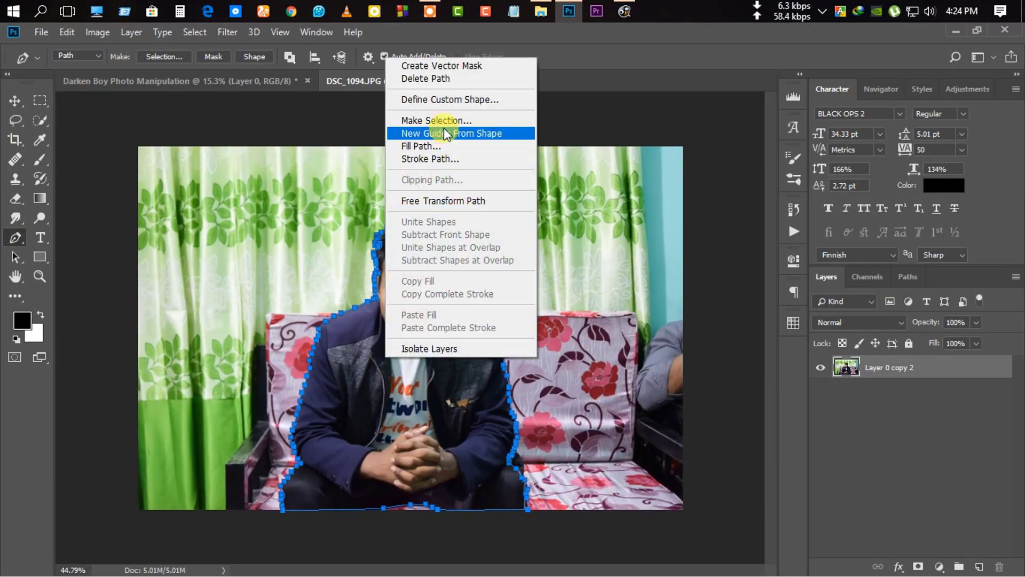
pyautogui.click(445, 120)
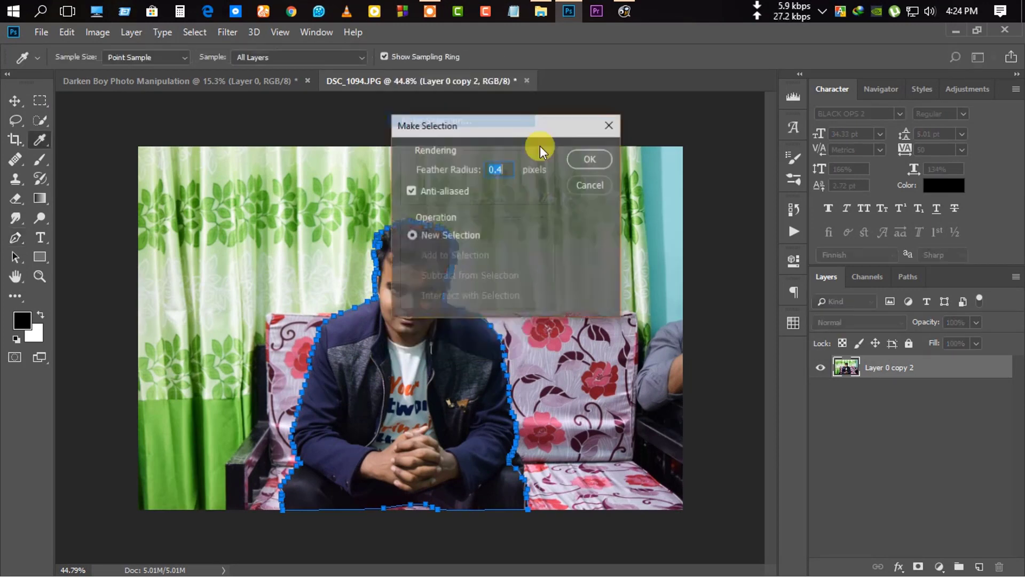
pyautogui.click(600, 159)
pyautogui.scroll(2, 431, 292)
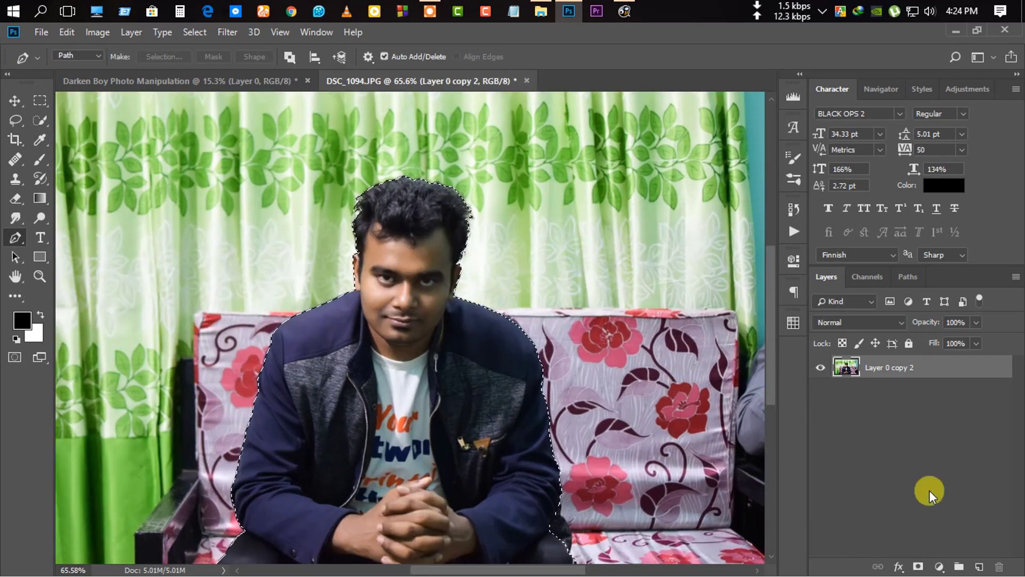
pyautogui.click(919, 567)
pyautogui.scroll(3, 502, 396)
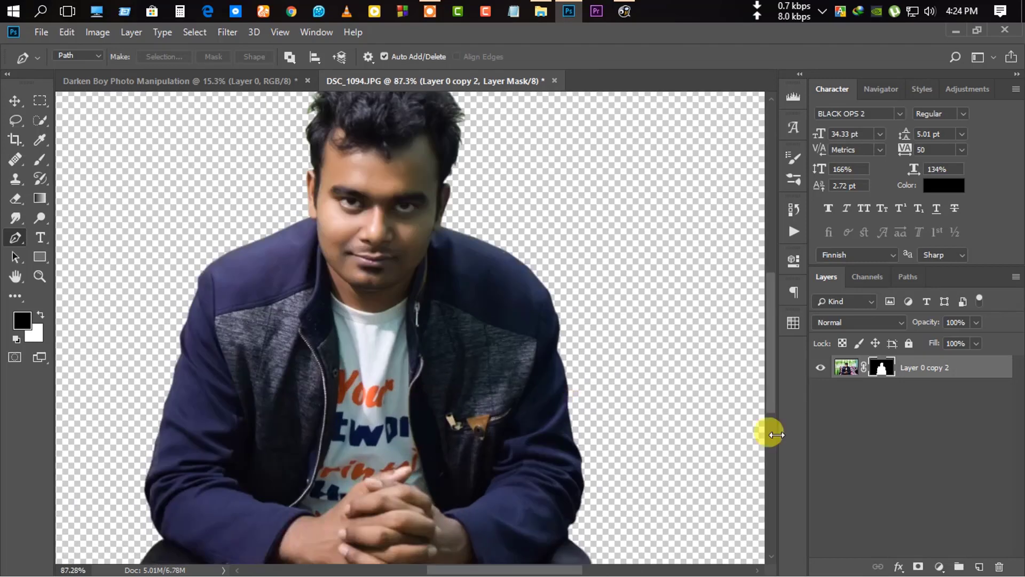
# In Select and Mask, brush the hair edge by the ear and the jaw-neck edge with Refine Edge Brush.
pyautogui.rightClick(881, 368)
pyautogui.click(886, 473)
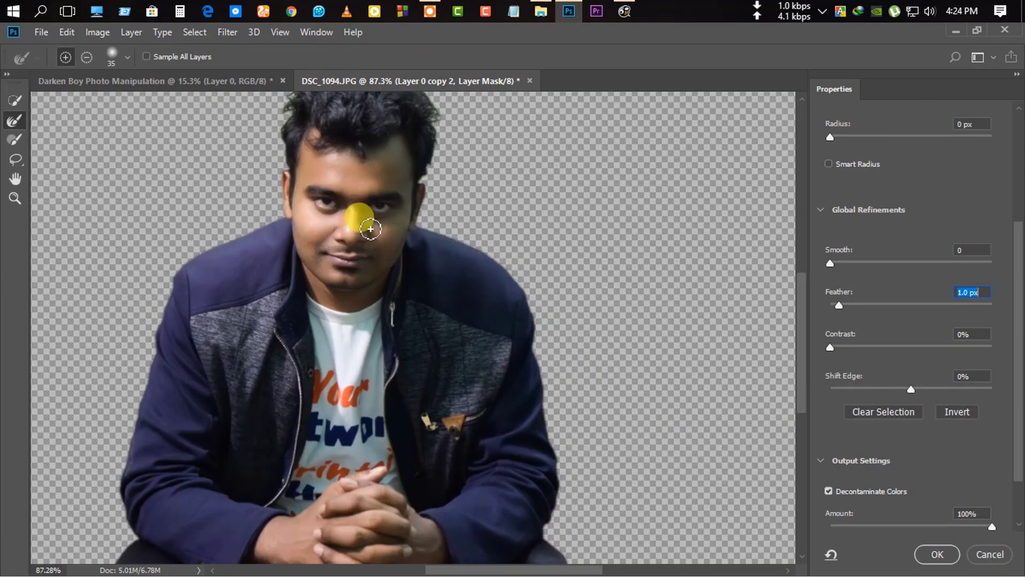
pyautogui.click(18, 176)
pyautogui.scroll(2, 359, 263)
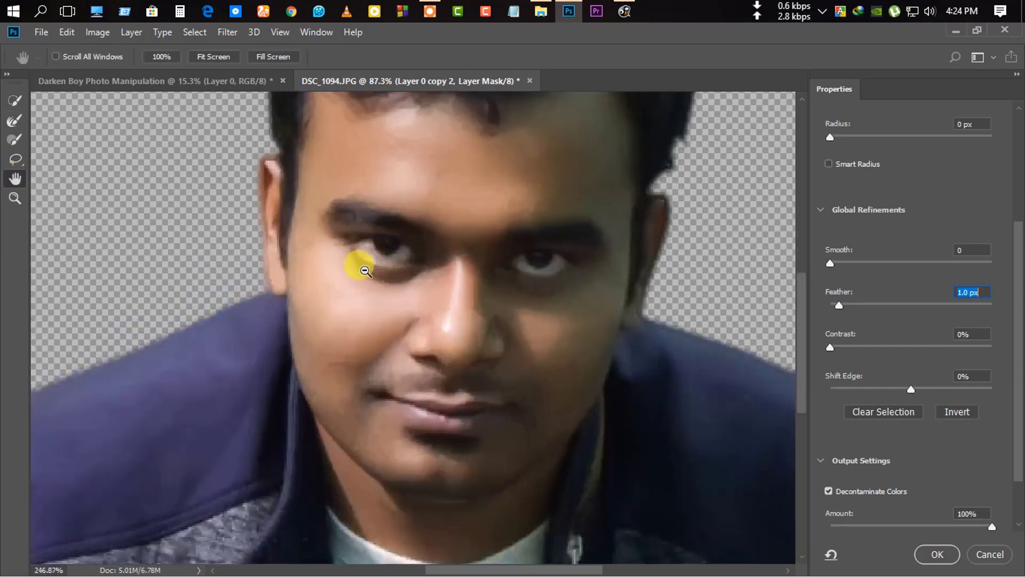
pyautogui.scroll(1, 486, 402)
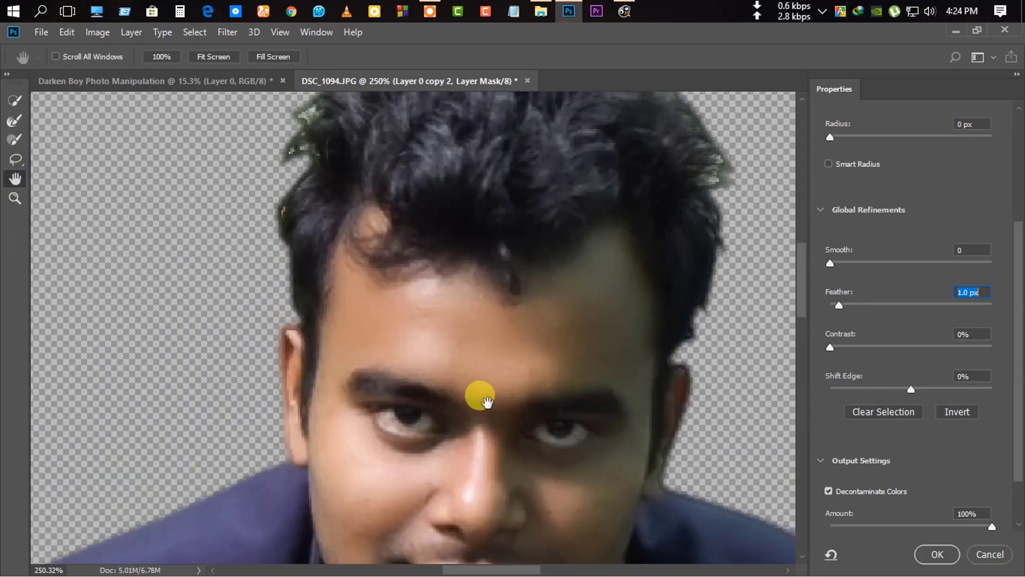
pyautogui.click(16, 122)
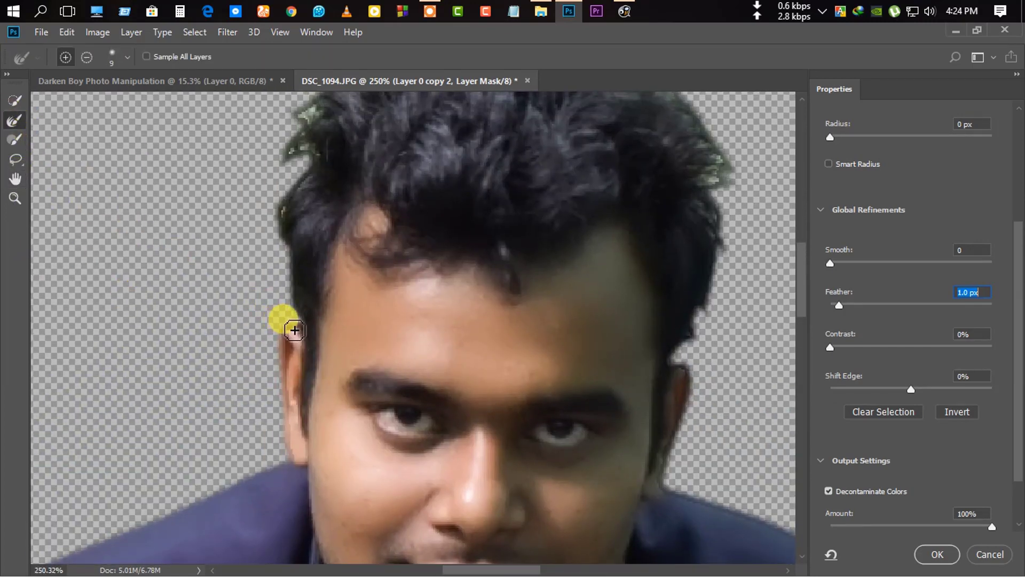
pyautogui.moveTo(298, 333)
pyautogui.mouseDown()
pyautogui.moveTo(289, 219)
pyautogui.moveTo(338, 293)
pyautogui.moveTo(338, 201)
pyautogui.moveTo(450, 153)
pyautogui.moveTo(350, 209)
pyautogui.moveTo(451, 210)
pyautogui.moveTo(396, 240)
pyautogui.moveTo(488, 220)
pyautogui.moveTo(613, 265)
pyautogui.moveTo(625, 259)
pyautogui.moveTo(655, 316)
pyautogui.moveTo(531, 316)
pyautogui.moveTo(488, 245)
pyautogui.moveTo(497, 240)
pyautogui.moveTo(560, 367)
pyautogui.moveTo(531, 341)
pyautogui.moveTo(567, 369)
pyautogui.moveTo(530, 331)
pyautogui.moveTo(527, 309)
pyautogui.moveTo(563, 389)
pyautogui.moveTo(534, 373)
pyautogui.moveTo(552, 430)
pyautogui.moveTo(492, 344)
pyautogui.moveTo(469, 277)
pyautogui.moveTo(488, 311)
pyautogui.moveTo(480, 293)
pyautogui.moveTo(487, 378)
pyautogui.moveTo(469, 323)
pyautogui.moveTo(441, 346)
pyautogui.moveTo(465, 267)
pyautogui.moveTo(475, 366)
pyautogui.moveTo(486, 279)
pyautogui.mouseUp()
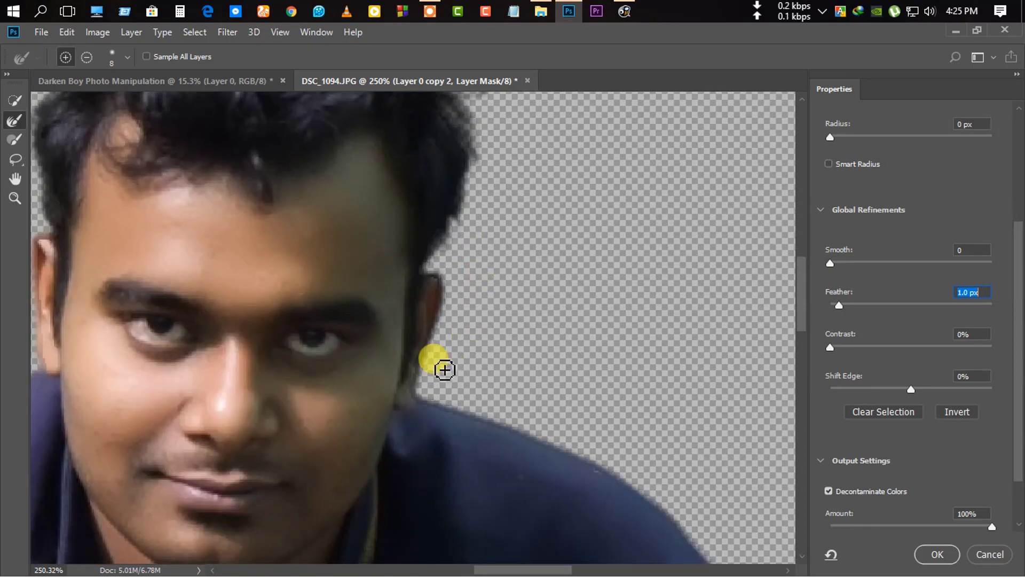
pyautogui.moveTo(423, 396)
pyautogui.mouseDown()
pyautogui.moveTo(488, 406)
pyautogui.moveTo(474, 374)
pyautogui.moveTo(500, 388)
pyautogui.mouseUp()
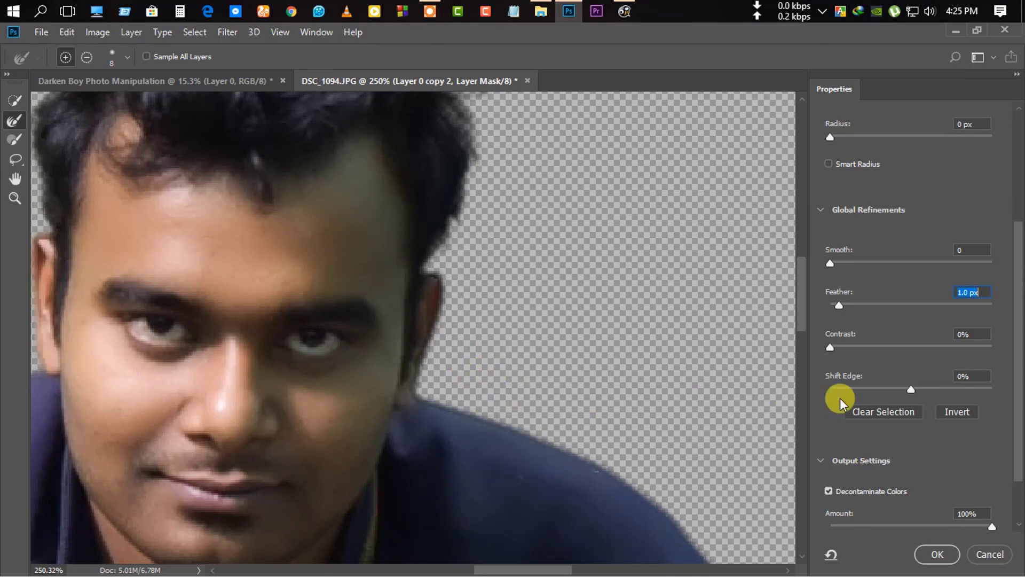
pyautogui.hotkey('ctrl', '0')
pyautogui.write('0')
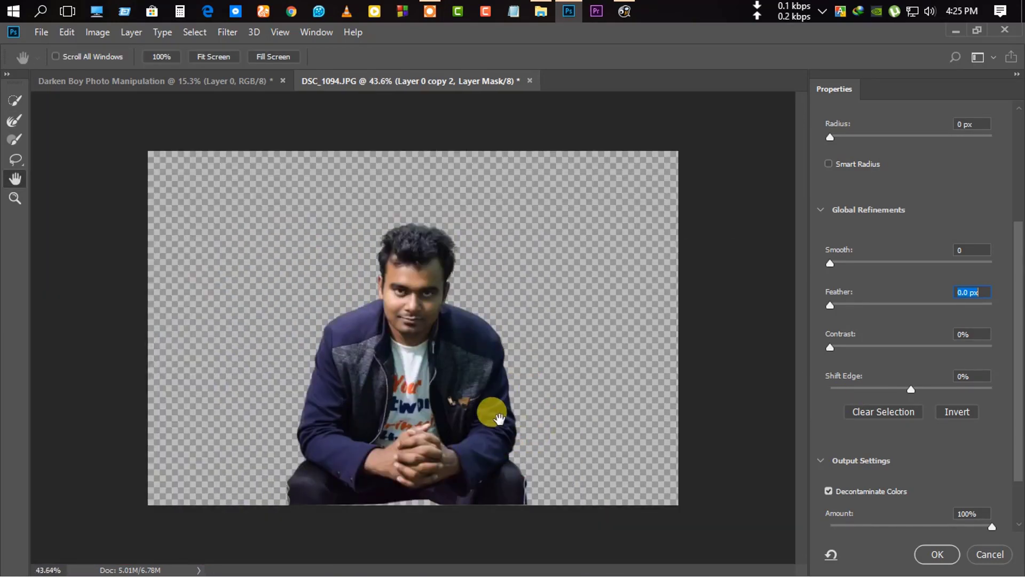
# Accept the refined mask, copy the cut-out into Darken Boy, and scale it to about 305%, centred.
pyautogui.click(934, 555)
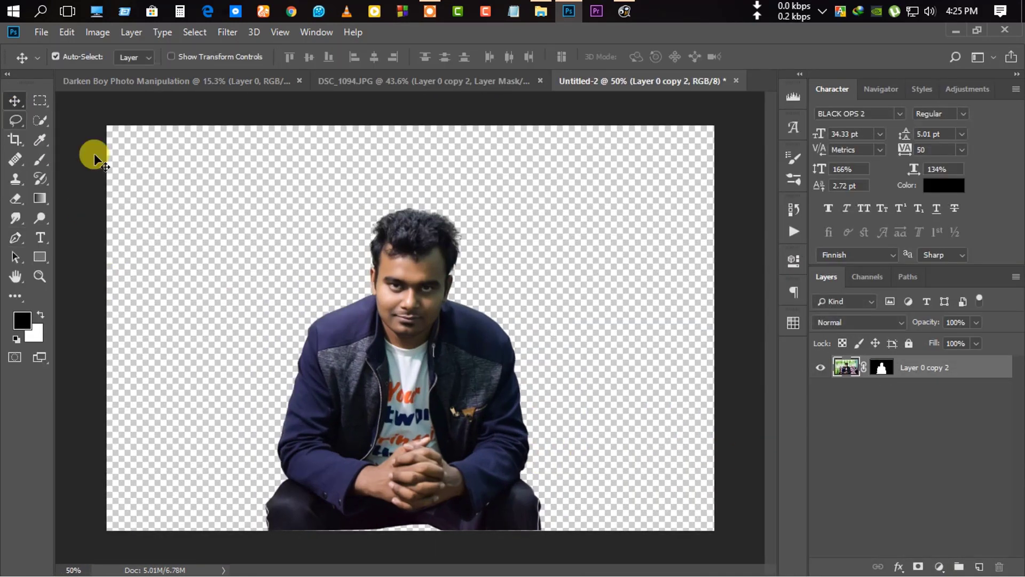
pyautogui.moveTo(404, 261)
pyautogui.mouseDown()
pyautogui.moveTo(188, 80)
pyautogui.moveTo(405, 367)
pyautogui.mouseUp()
pyautogui.hotkey('ctrl', 't')
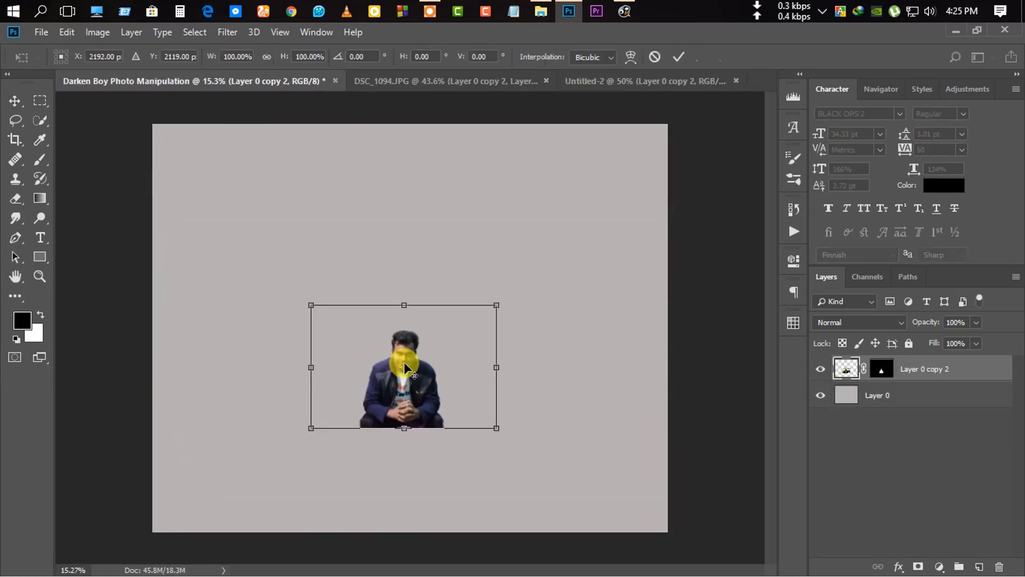
pyautogui.moveTo(493, 305); pyautogui.dragTo(683, 179)
pyautogui.moveTo(551, 310)
pyautogui.mouseDown()
pyautogui.moveTo(456, 387)
pyautogui.moveTo(471, 391)
pyautogui.mouseUp()
pyautogui.moveTo(601, 261); pyautogui.dragTo(785, 130)
pyautogui.moveTo(613, 287); pyautogui.dragTo(521, 310)
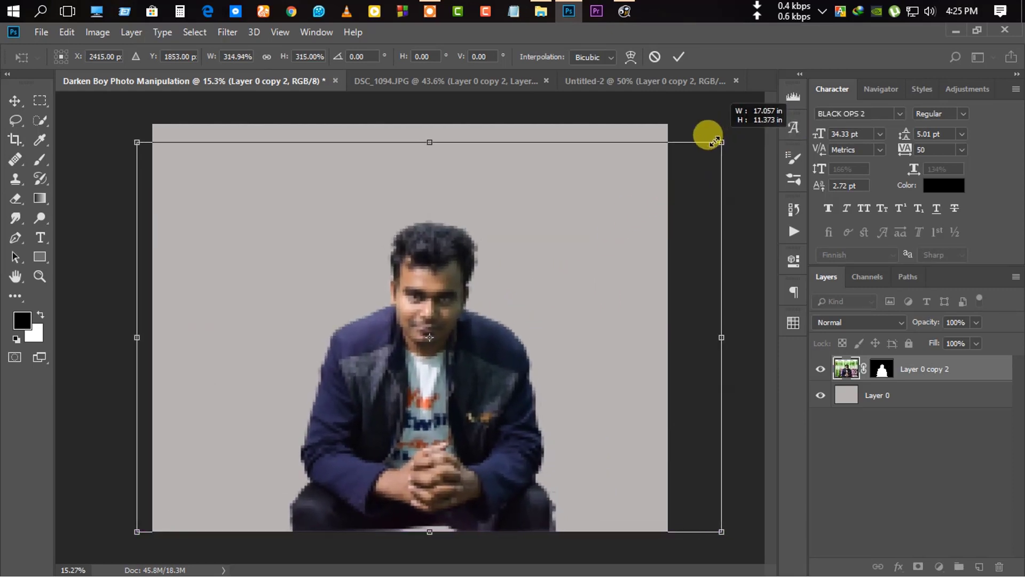
pyautogui.moveTo(601, 283); pyautogui.dragTo(594, 280)
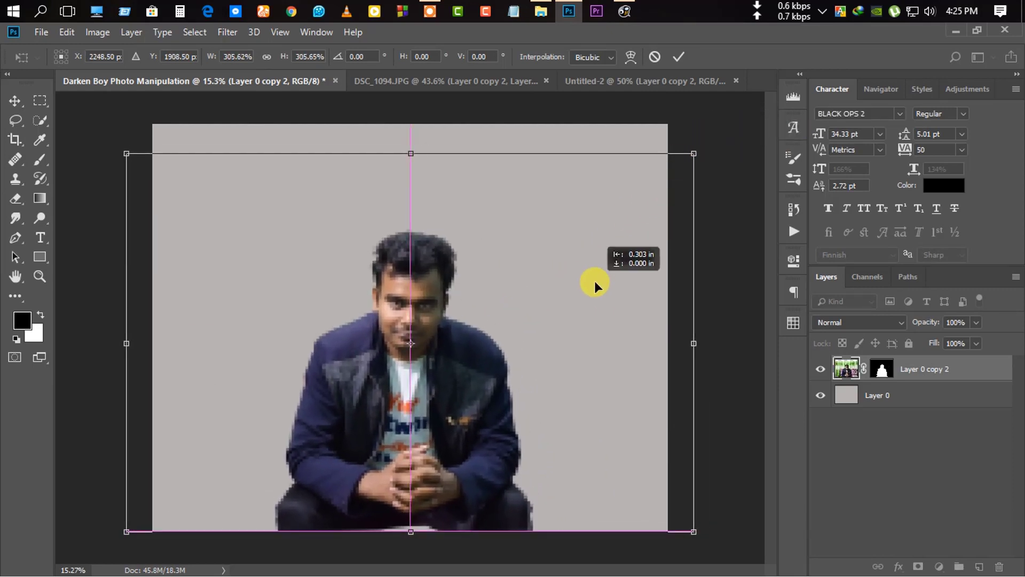
pyautogui.click(677, 54)
# Switch to the DSC_1094 photo document.
pyautogui.scroll(2, 444, 274)
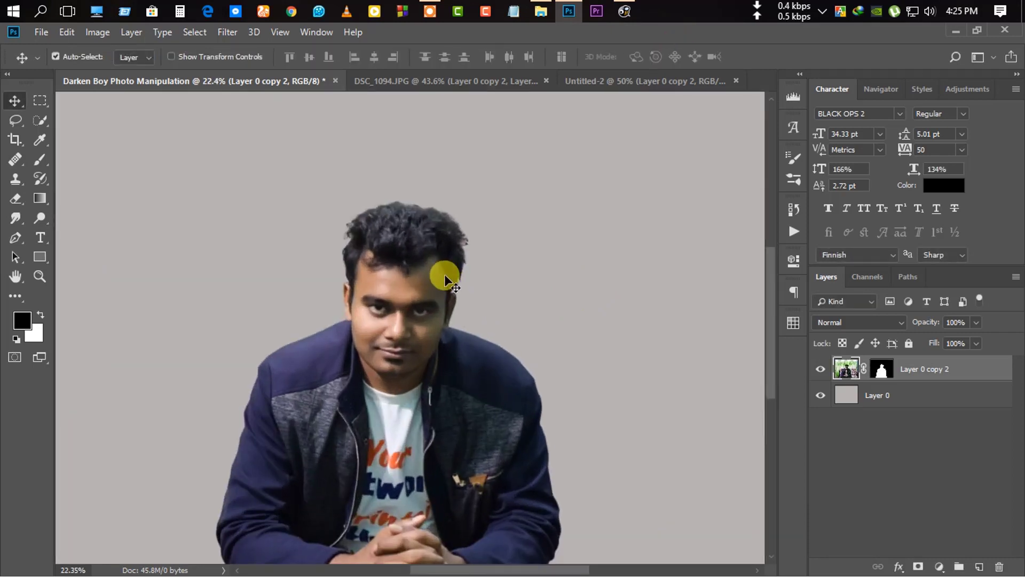
pyautogui.scroll(-3, 386, 255)
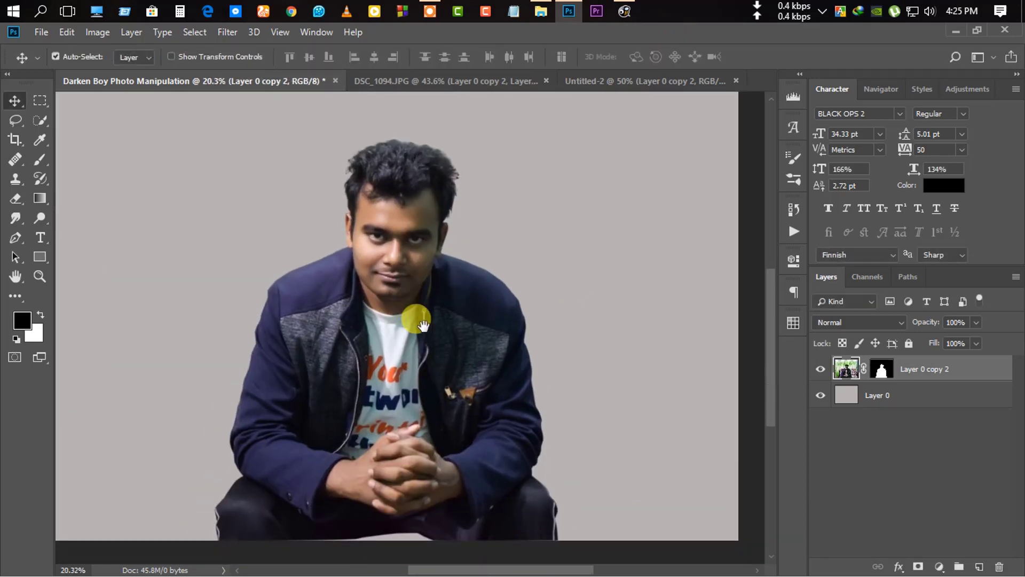
pyautogui.scroll(-3, 422, 495)
pyautogui.click(366, 81)
pyautogui.moveTo(568, 12)
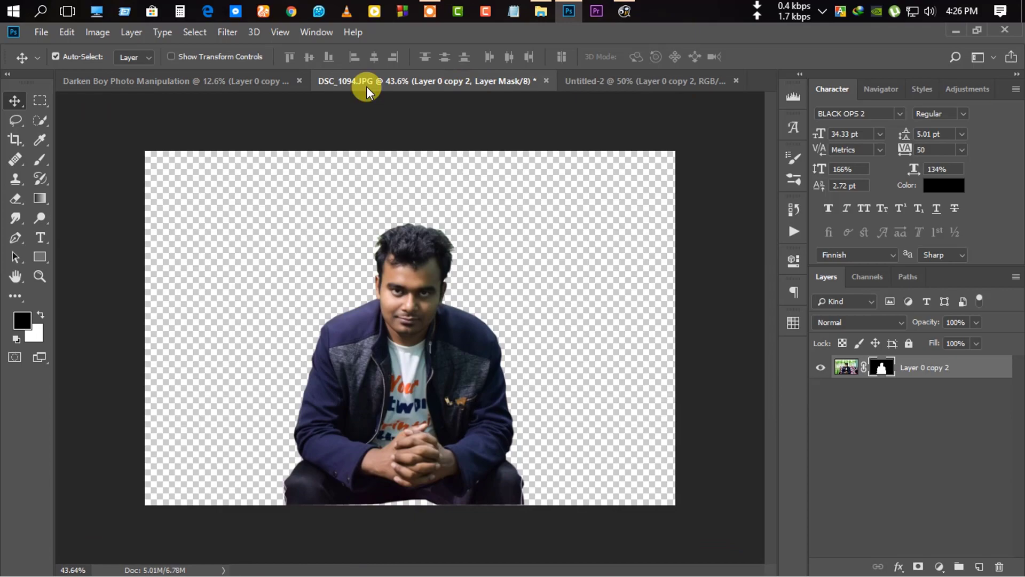
# Open the chair photo from its Explorer folder into Photoshop.
pyautogui.click(278, 81)
pyautogui.click(562, 7)
pyautogui.moveTo(286, 147)
pyautogui.mouseDown()
pyautogui.moveTo(582, 2)
pyautogui.moveTo(774, 75)
pyautogui.mouseUp()
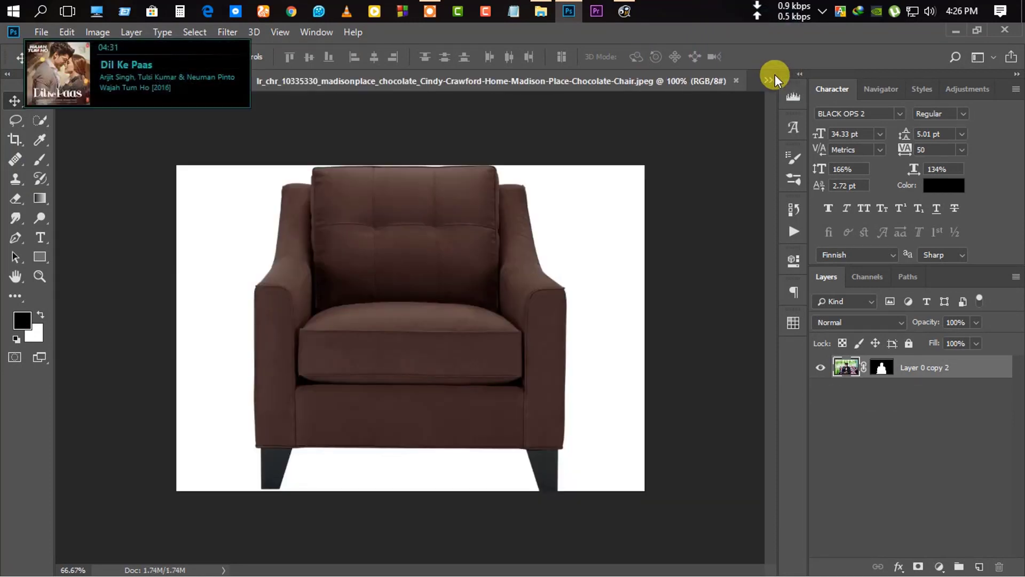
# Select the armchair with Quick Selection and drag it into the Darken Boy document.
pyautogui.scroll(1, 218, 418)
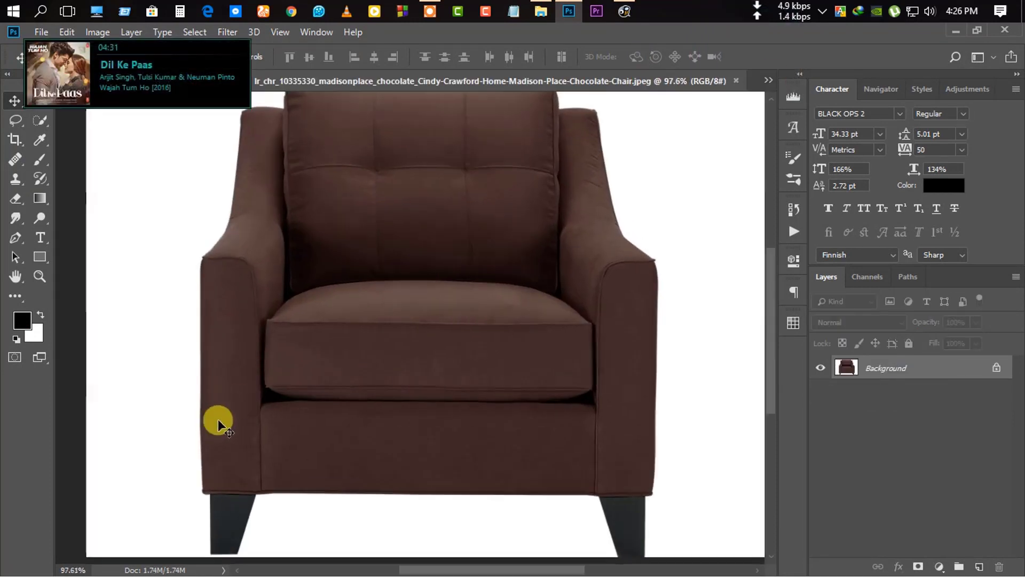
pyautogui.click(40, 122)
pyautogui.moveTo(367, 270); pyautogui.dragTo(258, 435)
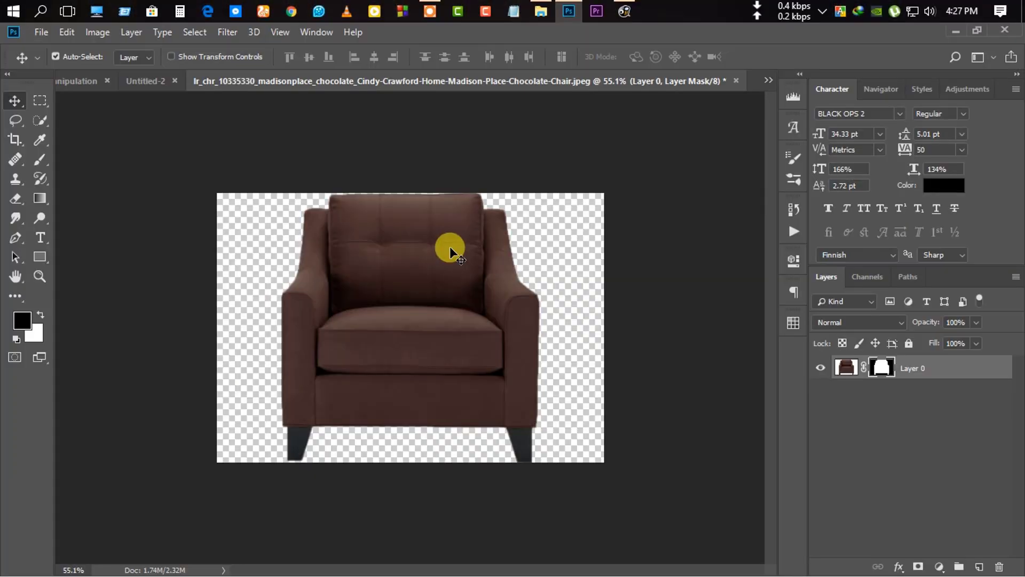
pyautogui.moveTo(449, 246)
pyautogui.mouseDown()
pyautogui.moveTo(183, 97)
pyautogui.moveTo(81, 80)
pyautogui.moveTo(418, 333)
pyautogui.mouseUp()
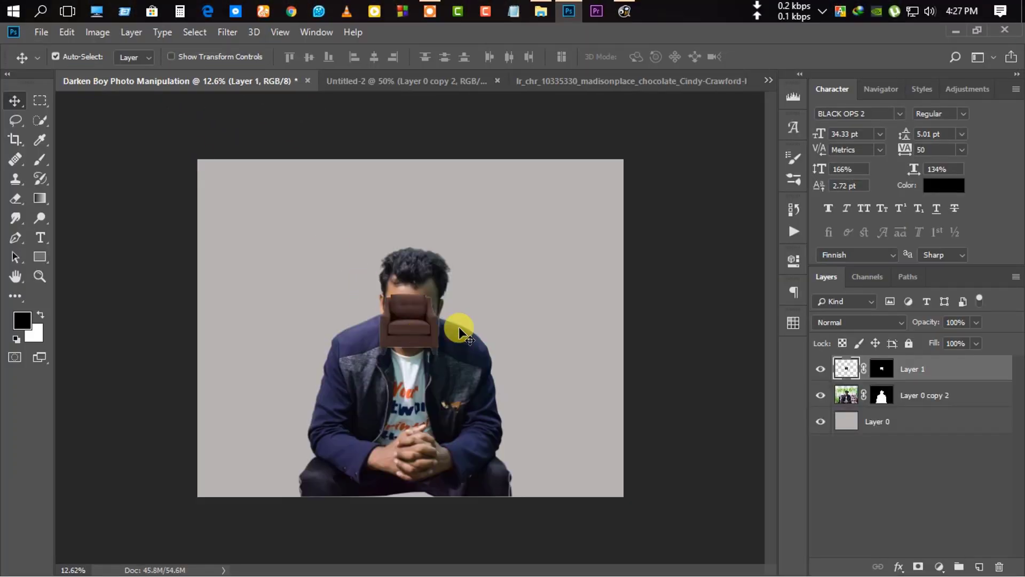
# Discard Untitled-2 without saving, then enlarge the chair to about 382% and commit.
pyautogui.click(498, 80)
pyautogui.click(510, 241)
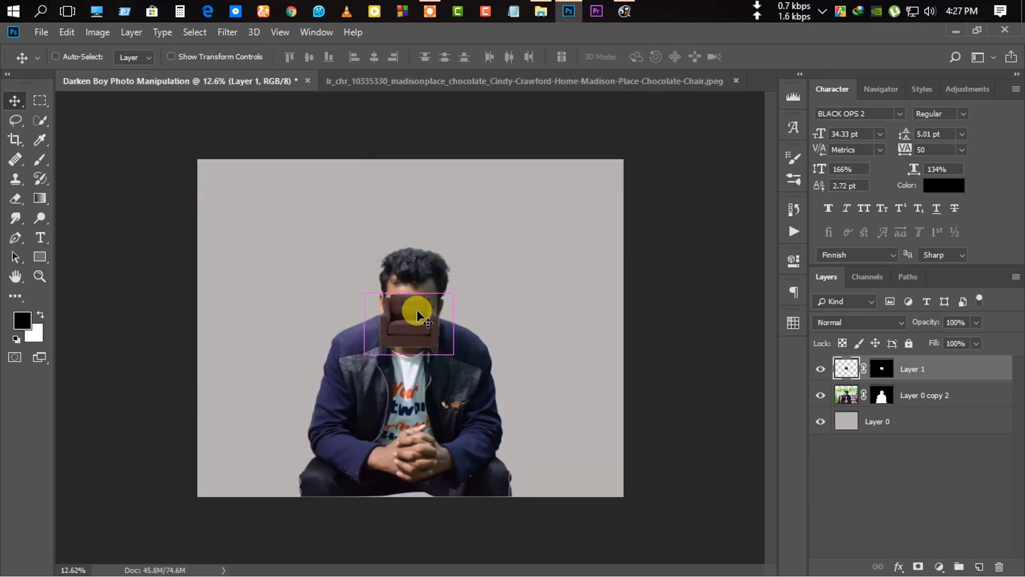
pyautogui.hotkey('ctrl', 't')
pyautogui.moveTo(453, 293)
pyautogui.mouseDown()
pyautogui.moveTo(621, 275)
pyautogui.moveTo(694, 216)
pyautogui.mouseUp()
pyautogui.moveTo(529, 328); pyautogui.dragTo(457, 396)
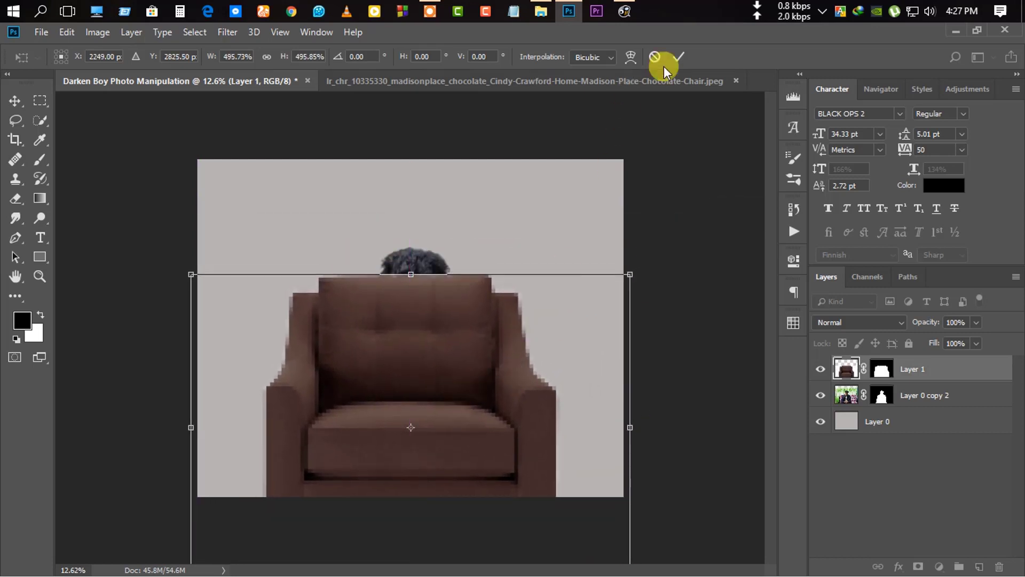
pyautogui.click(678, 57)
# Place the chair layer beneath the boy, scale it to about 105%, and nudge it down-right.
pyautogui.moveTo(932, 394); pyautogui.dragTo(921, 400)
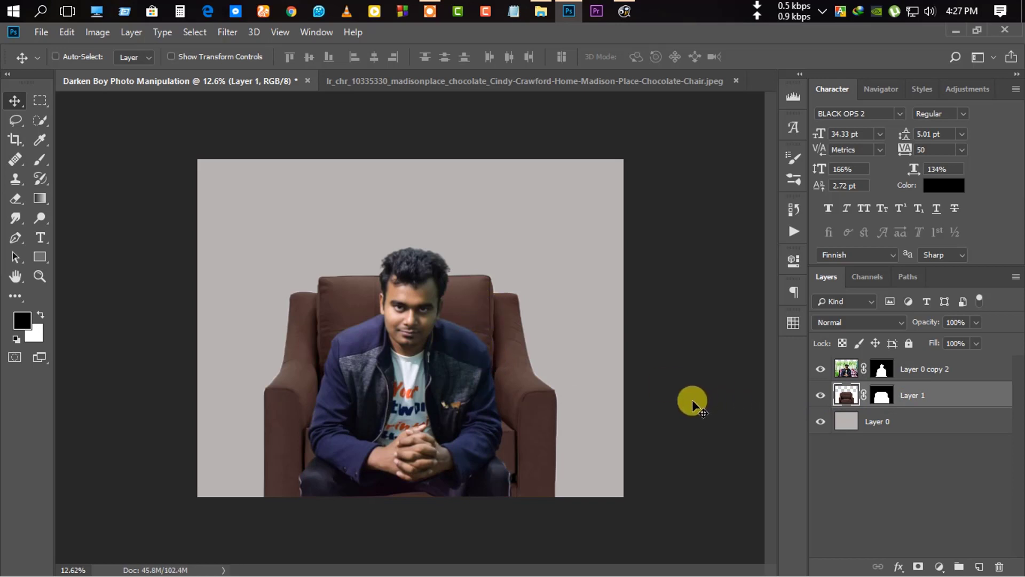
pyautogui.hotkey('ctrl', 't')
pyautogui.moveTo(630, 274); pyautogui.dragTo(652, 258)
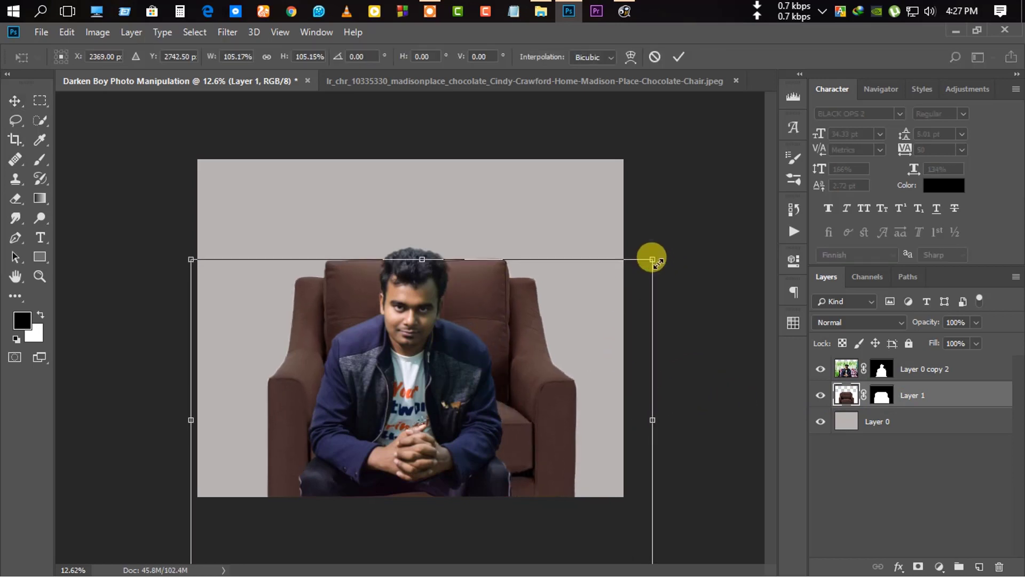
pyautogui.moveTo(555, 377); pyautogui.dragTo(546, 415)
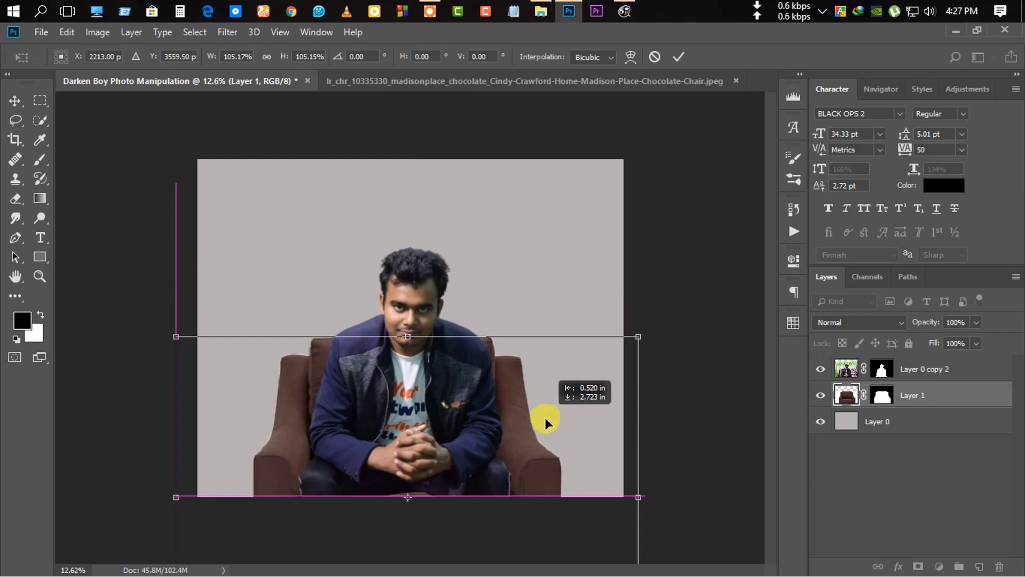
pyautogui.moveTo(529, 418); pyautogui.dragTo(533, 418)
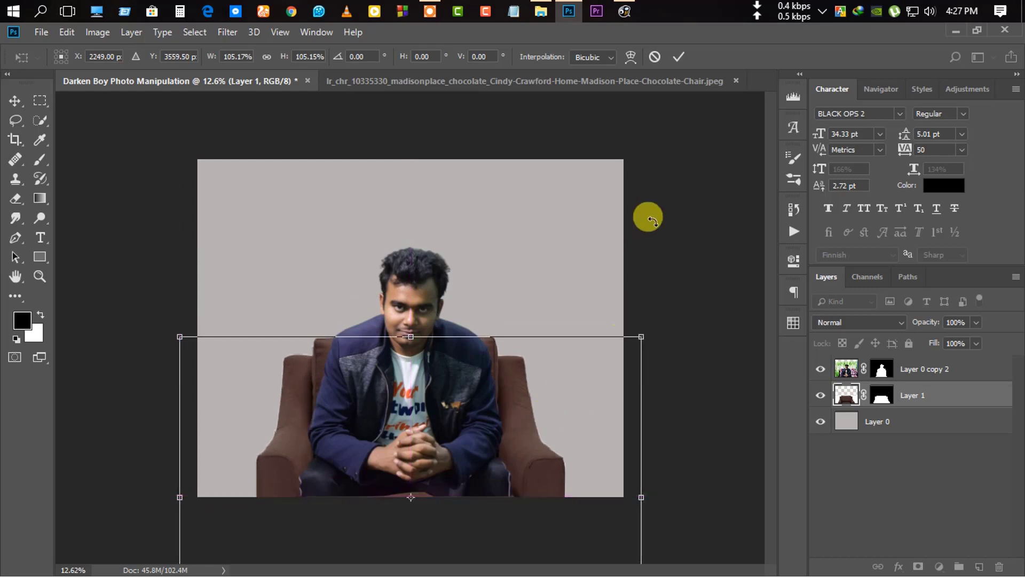
pyautogui.press('Right')
pyautogui.press('Down')
pyautogui.press('Down')
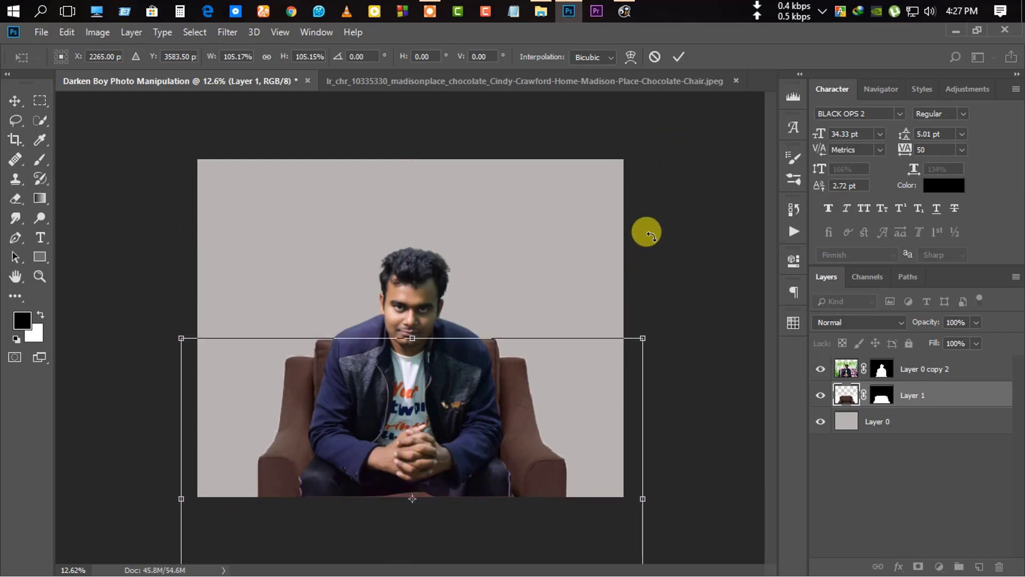
pyautogui.press('Down')
pyautogui.scroll(1, 467, 488)
pyautogui.click(678, 63)
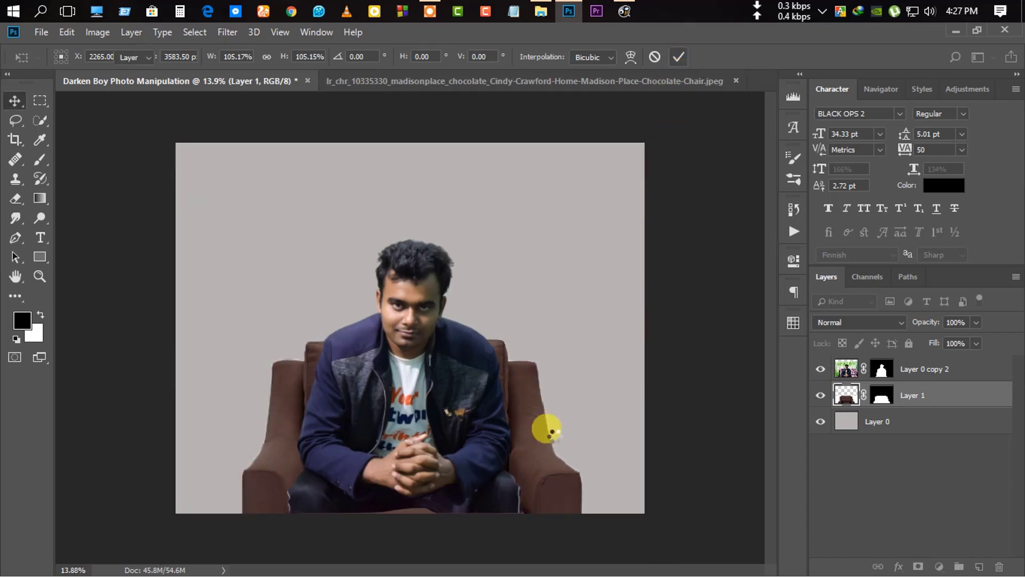
# Select the chair layer in the Layers panel.
pyautogui.scroll(-1, 482, 468)
pyautogui.scroll(2, 482, 468)
pyautogui.scroll(1, 475, 467)
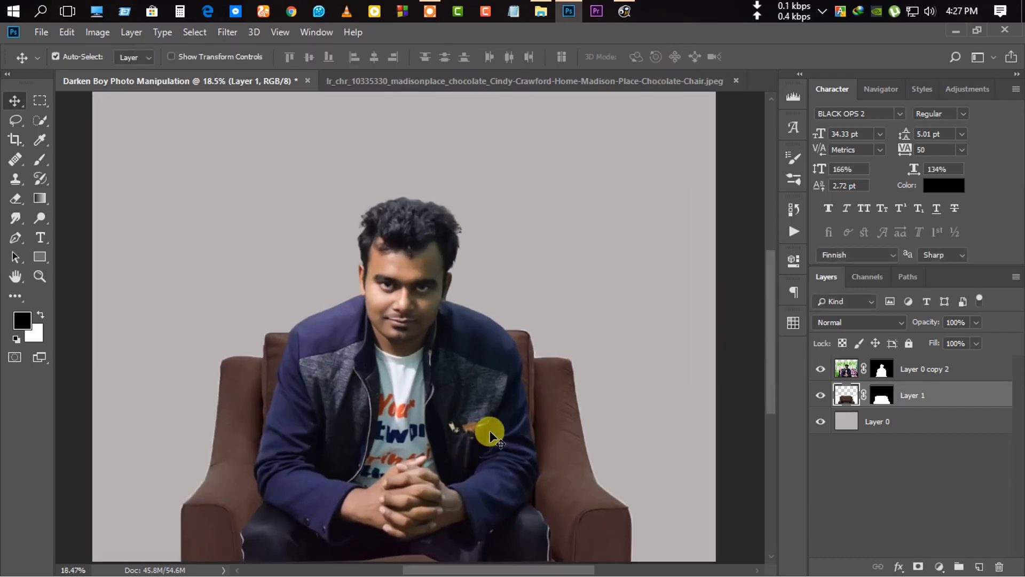
pyautogui.click(865, 401)
pyautogui.scroll(1, 462, 342)
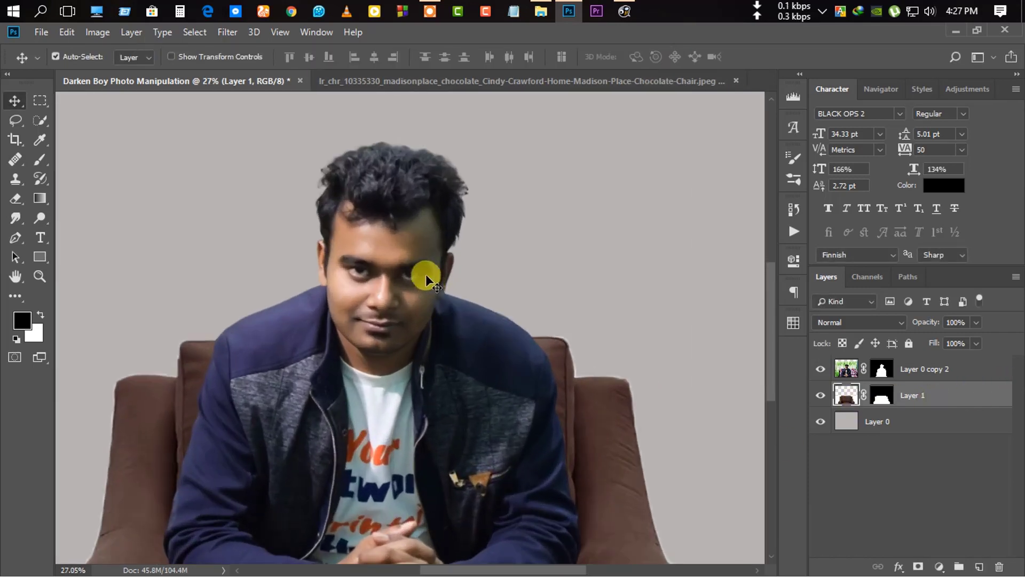
pyautogui.scroll(-1, 412, 239)
pyautogui.scroll(-2, 419, 245)
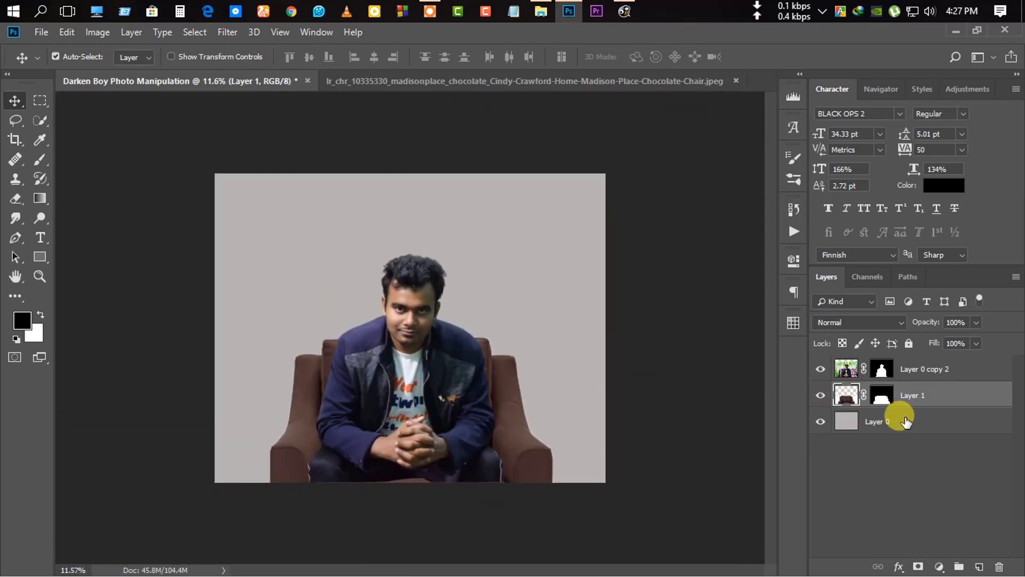
# Add a black Solid Color fill layer above the grey Layer 0.
pyautogui.click(906, 422)
pyautogui.click(940, 567)
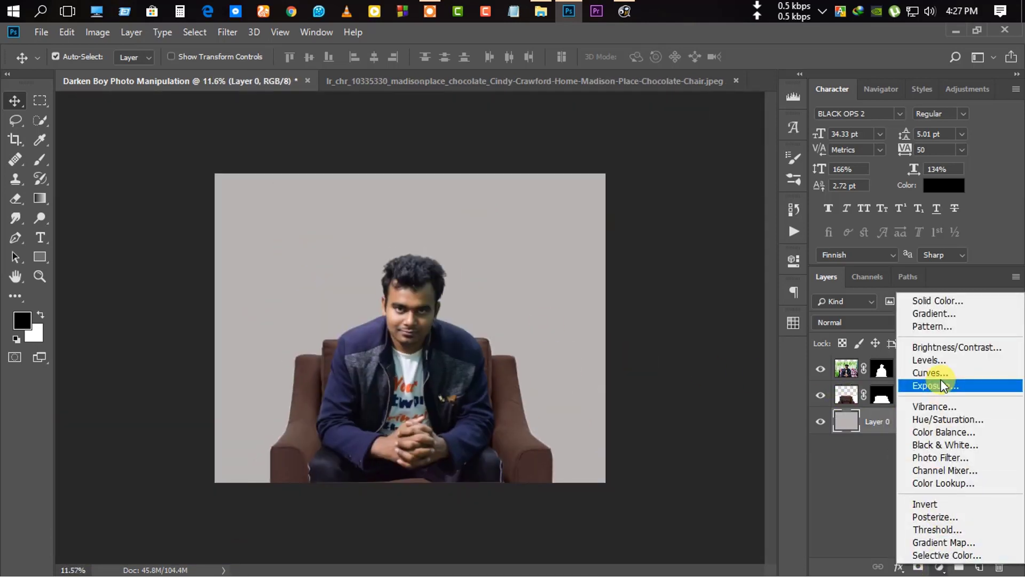
pyautogui.click(946, 300)
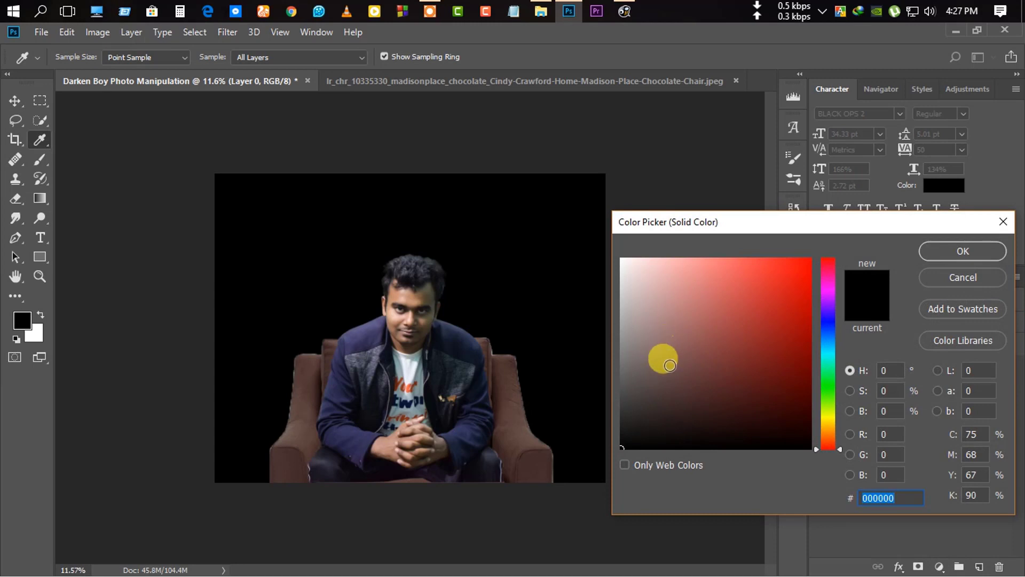
pyautogui.moveTo(669, 365); pyautogui.dragTo(615, 464)
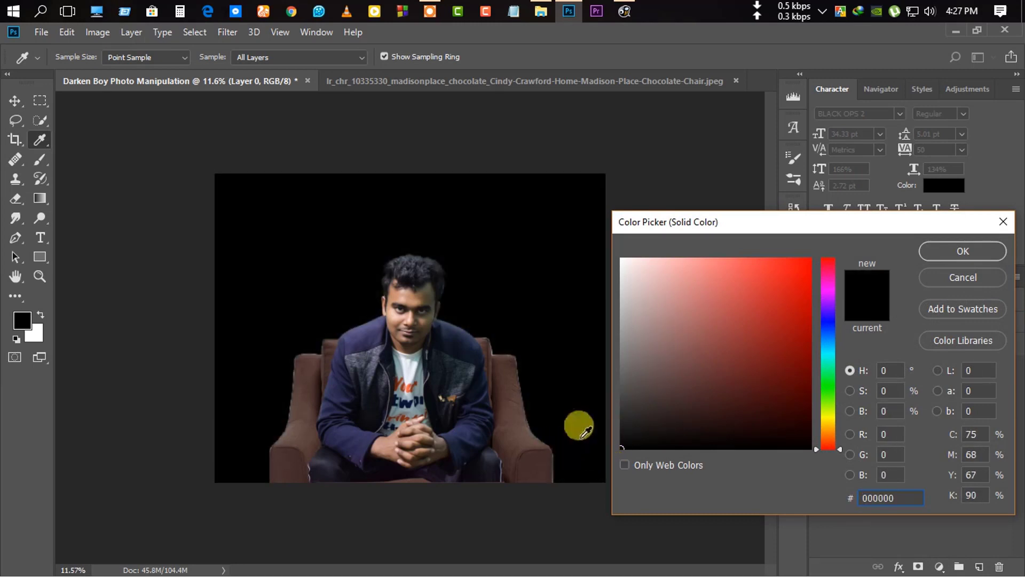
pyautogui.click(947, 262)
# Hide the original Layer 1 chair, keeping the Layer 1 copy visible.
pyautogui.scroll(3, 488, 377)
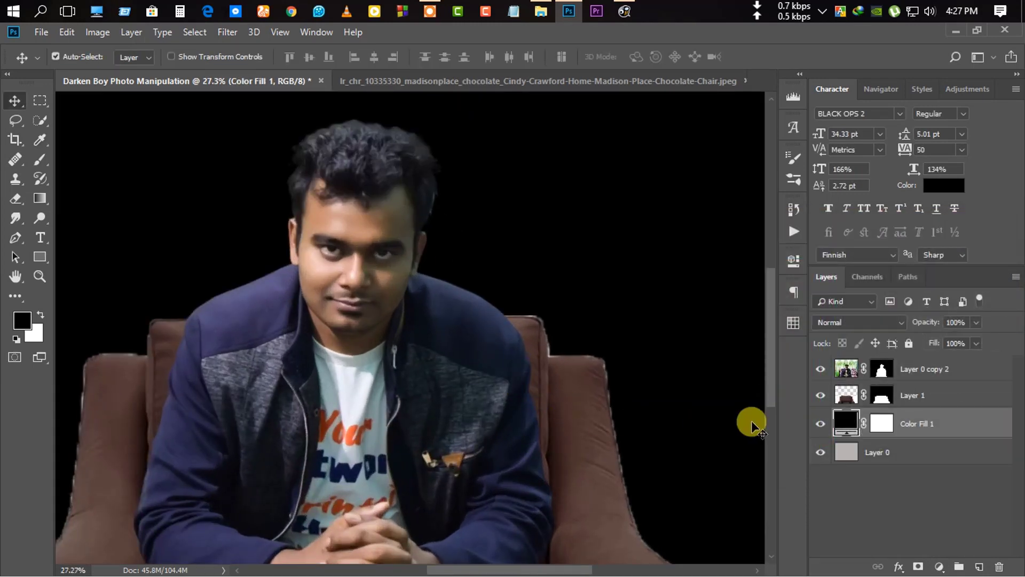
pyautogui.click(820, 421)
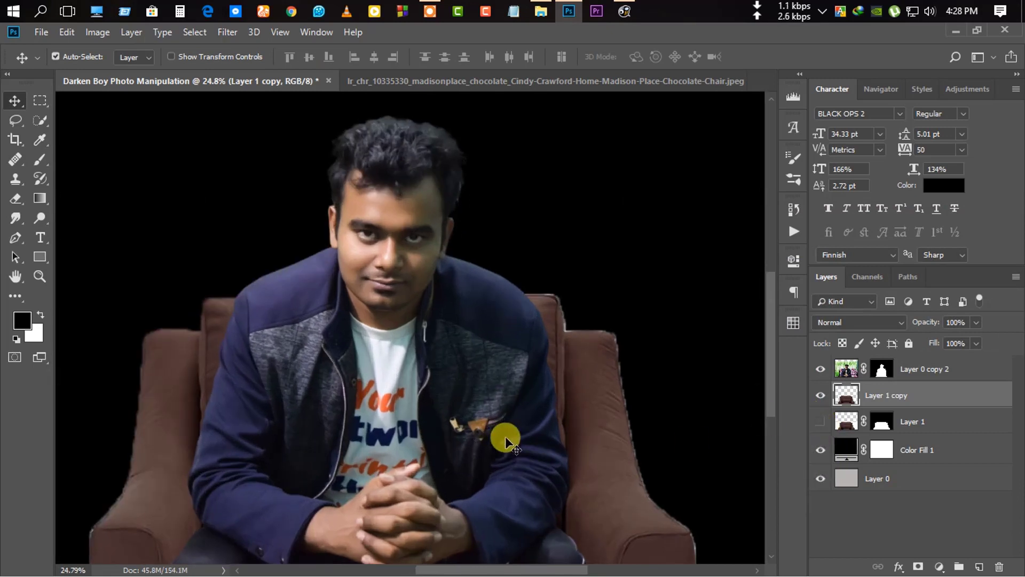
pyautogui.scroll(-2, 505, 436)
pyautogui.scroll(-1, 515, 446)
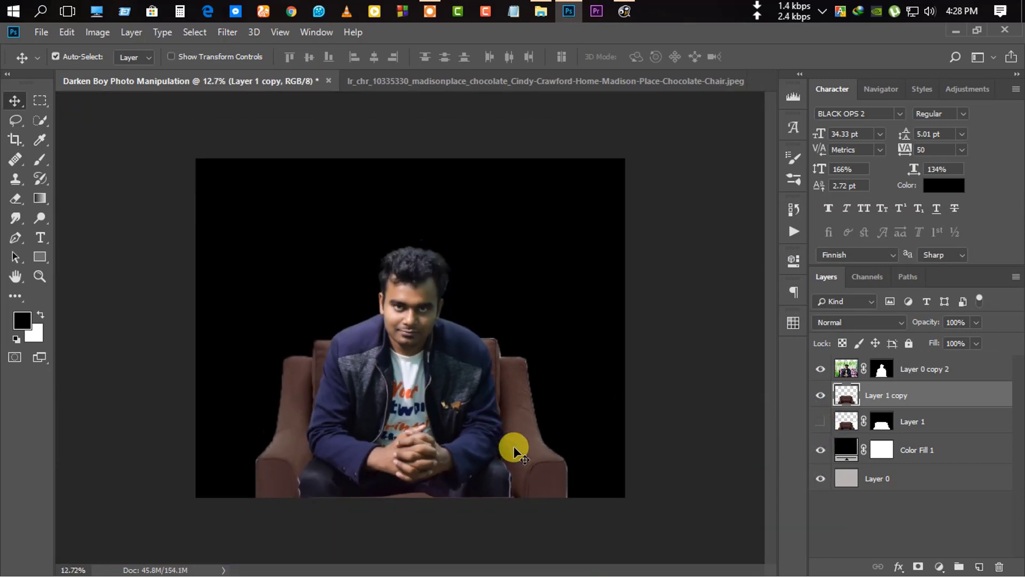
pyautogui.scroll(2, 502, 431)
pyautogui.scroll(2, 385, 222)
pyautogui.scroll(1, 479, 282)
pyautogui.scroll(-2, 479, 281)
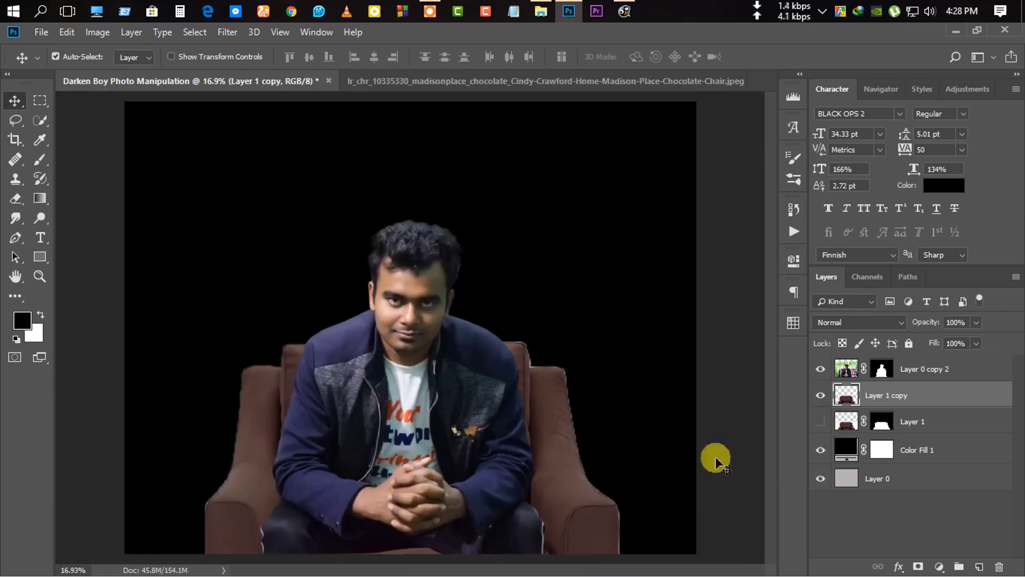
pyautogui.scroll(1, 451, 378)
pyautogui.scroll(1, 440, 259)
pyautogui.scroll(1, 438, 257)
pyautogui.scroll(-1, 438, 256)
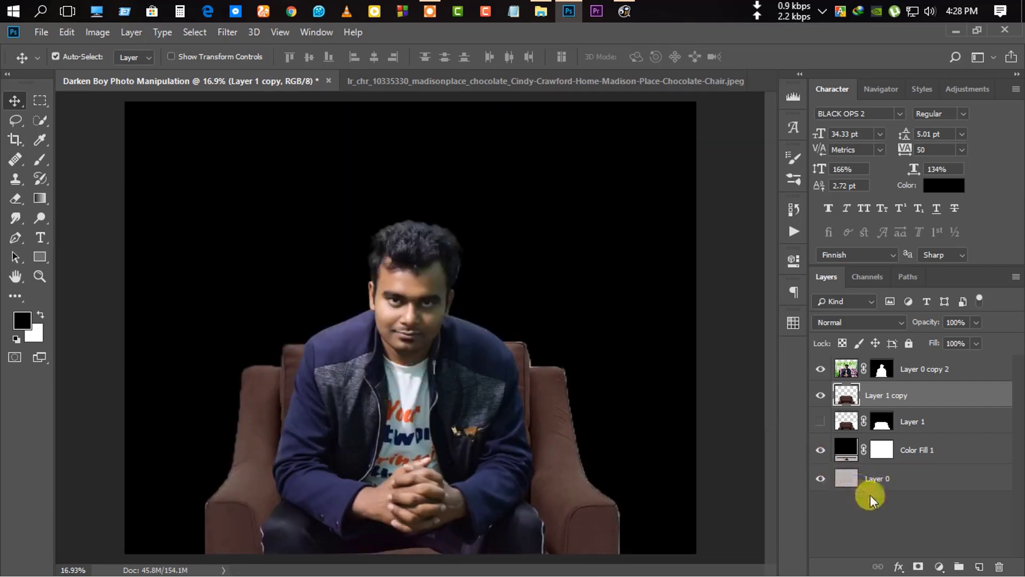
# Change the fill colour to near-black #130f0f, then select the Layer 1 copy chair.
pyautogui.doubleClick(846, 451)
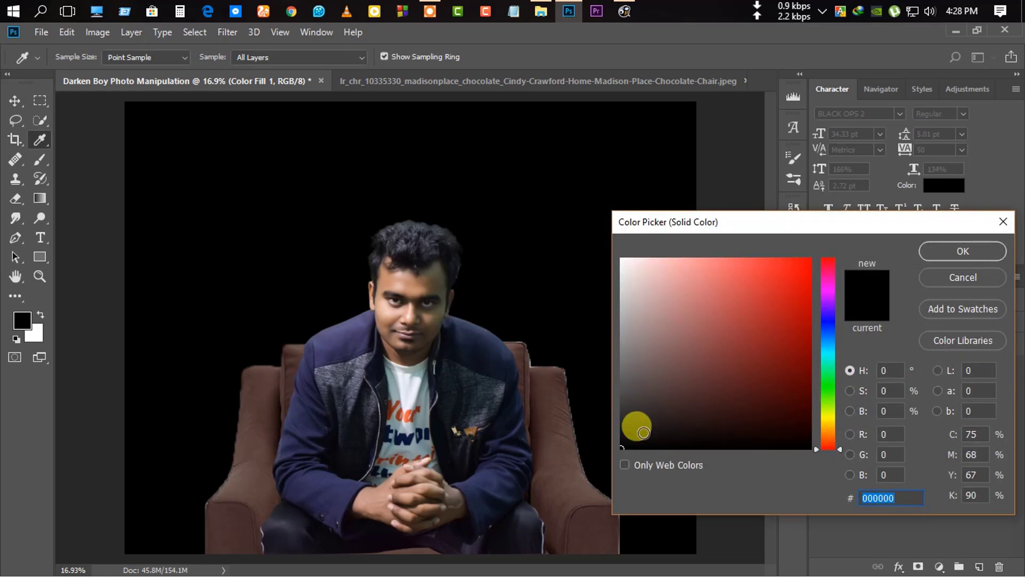
pyautogui.moveTo(643, 433); pyautogui.dragTo(627, 423)
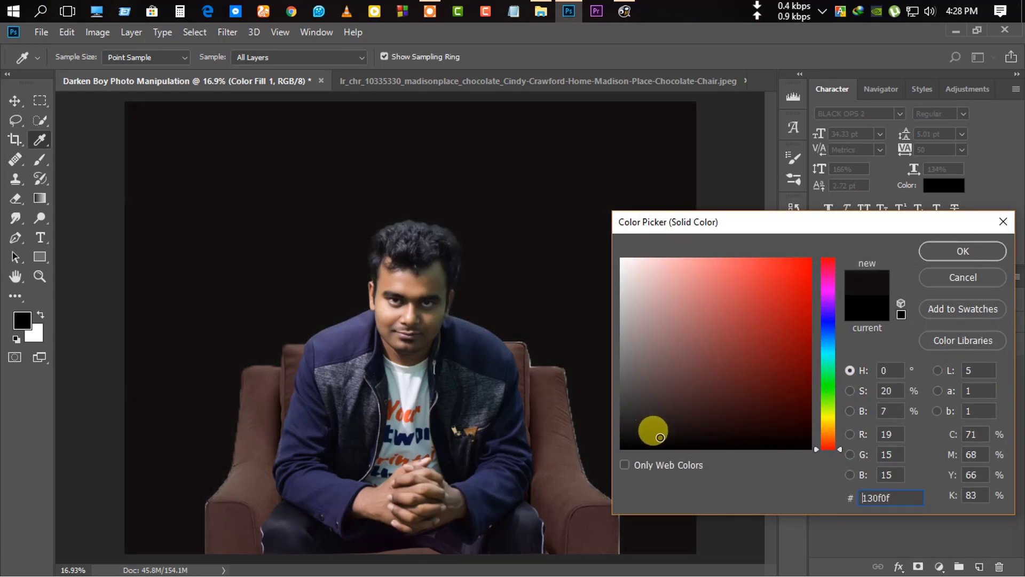
pyautogui.click(967, 251)
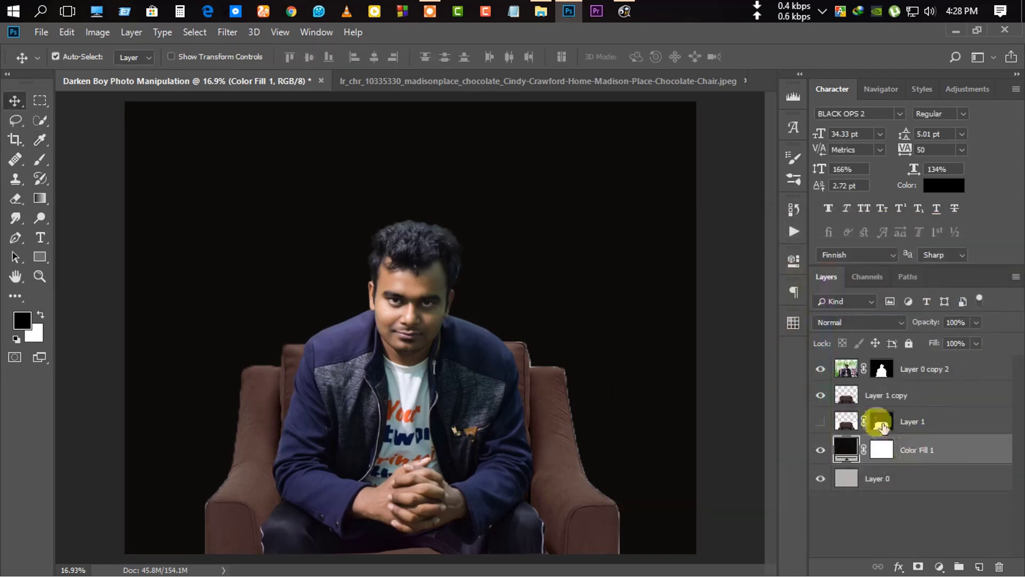
pyautogui.click(870, 395)
pyautogui.scroll(2, 522, 390)
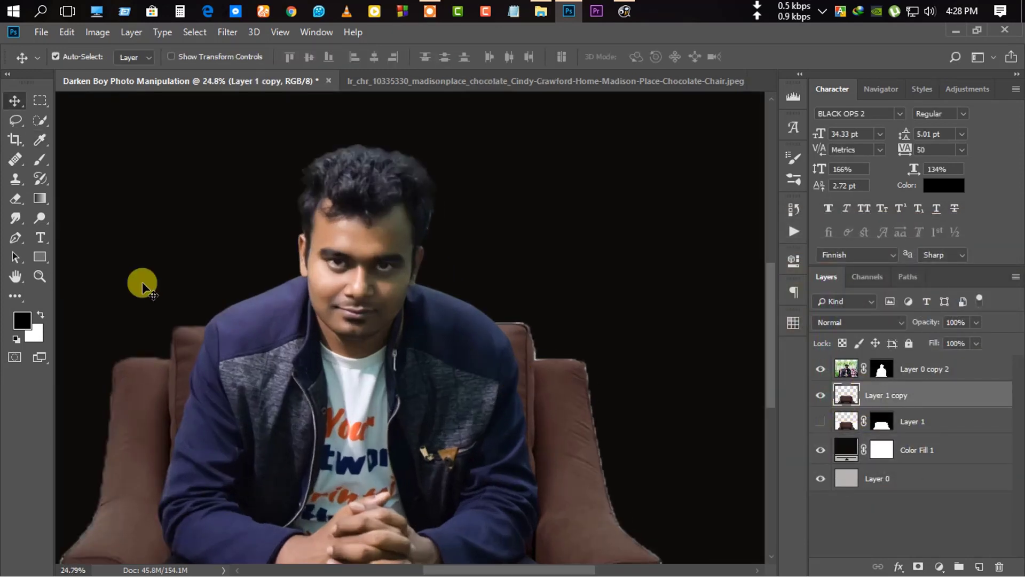
# Erase the white fringe along the chair's right edge with the Eraser.
pyautogui.click(16, 198)
pyautogui.scroll(2, 591, 374)
pyautogui.scroll(1, 582, 361)
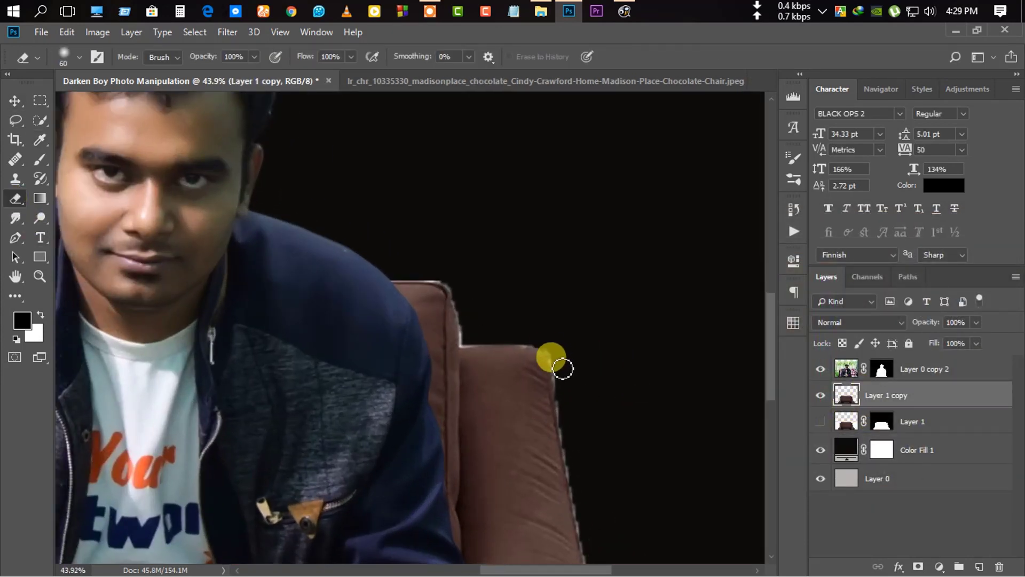
pyautogui.moveTo(571, 423)
pyautogui.mouseDown()
pyautogui.moveTo(583, 504)
pyautogui.moveTo(572, 378)
pyautogui.moveTo(567, 469)
pyautogui.moveTo(588, 543)
pyautogui.moveTo(575, 427)
pyautogui.moveTo(563, 391)
pyautogui.moveTo(579, 530)
pyautogui.moveTo(540, 353)
pyautogui.moveTo(636, 486)
pyautogui.moveTo(582, 361)
pyautogui.mouseUp()
pyautogui.scroll(-3, 558, 401)
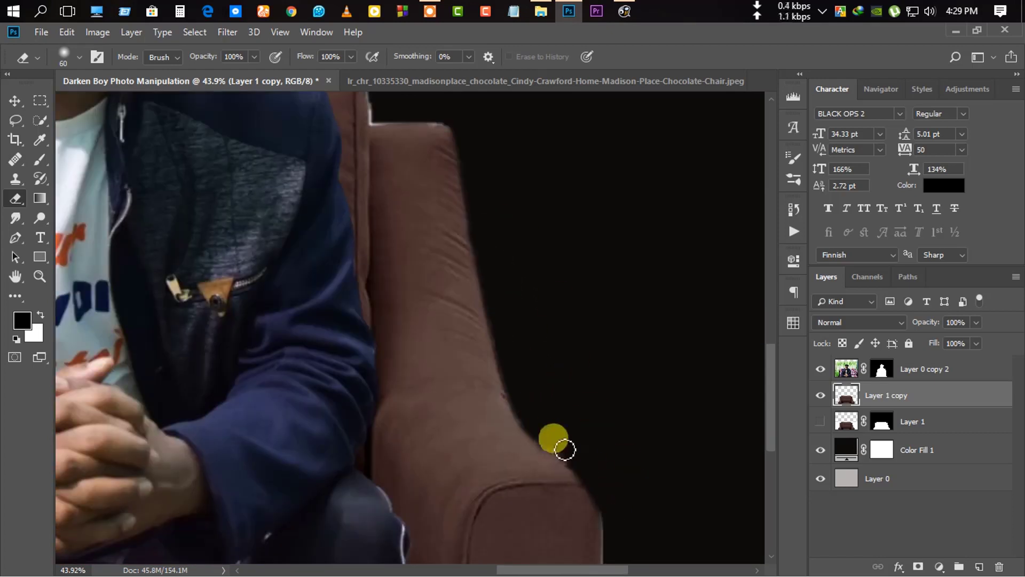
pyautogui.scroll(-1, 609, 448)
pyautogui.scroll(-4, 600, 499)
pyautogui.scroll(4, 623, 538)
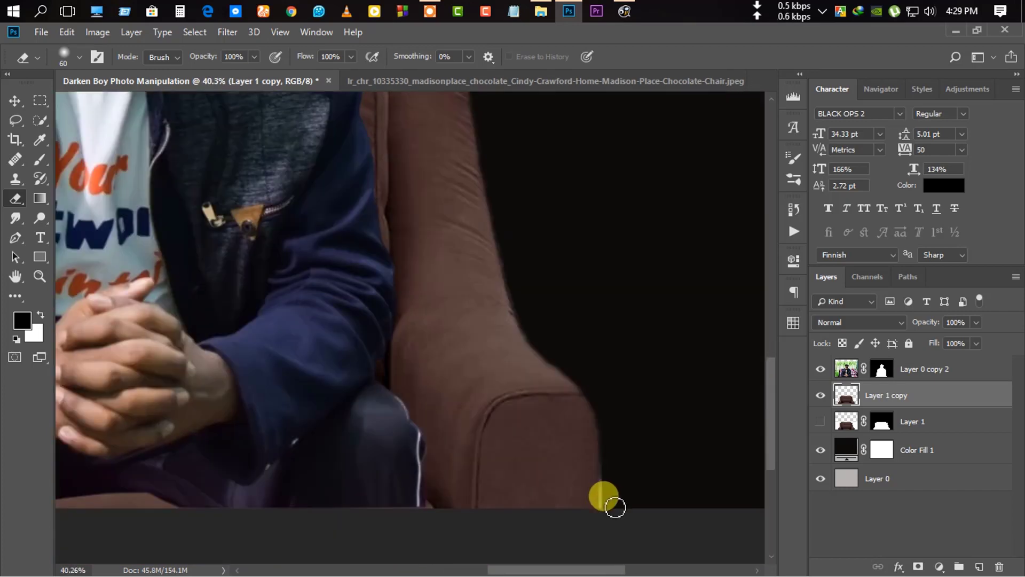
pyautogui.scroll(-1, 488, 309)
pyautogui.scroll(-1, 224, 462)
pyautogui.scroll(-1, 305, 408)
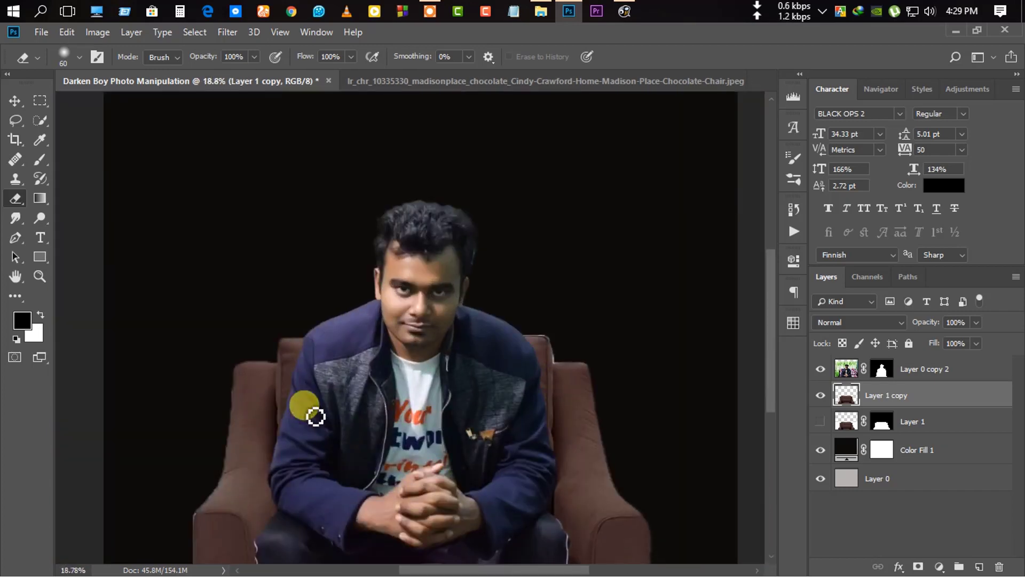
pyautogui.scroll(2, 390, 365)
pyautogui.scroll(2, 391, 365)
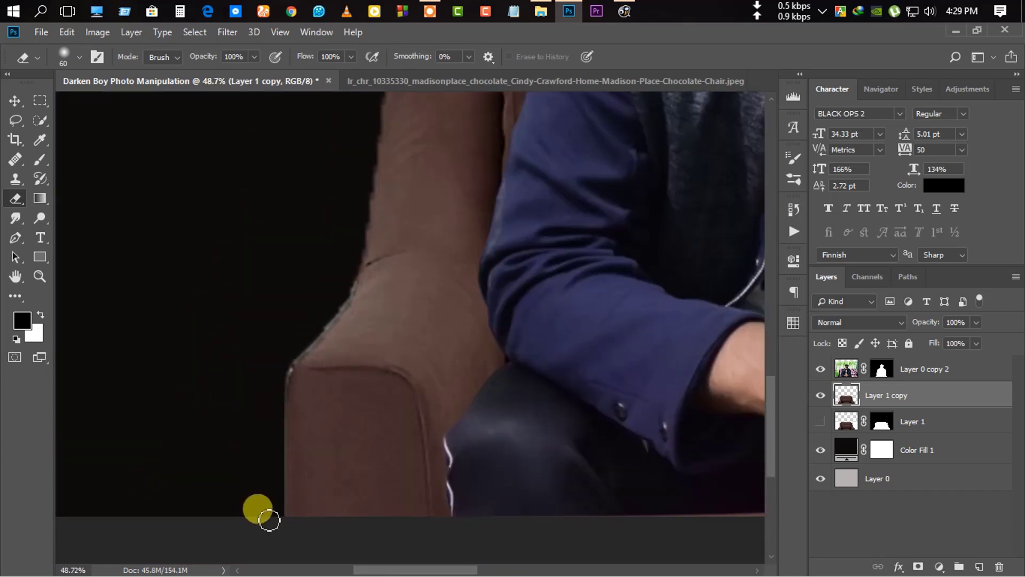
# Erase the light grey fringe down the armrest edge.
pyautogui.moveTo(272, 497); pyautogui.dragTo(304, 325)
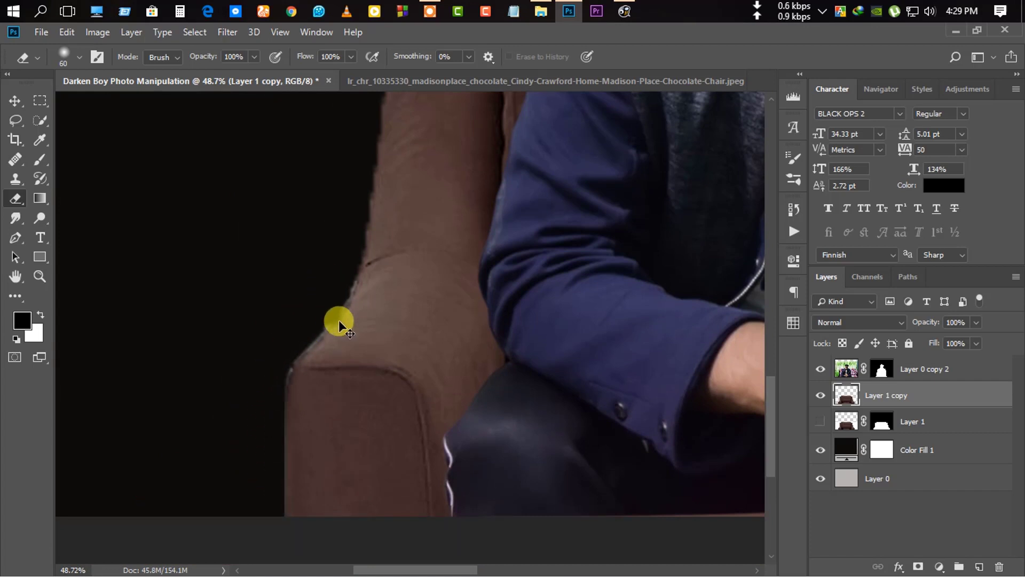
pyautogui.scroll(2, 299, 470)
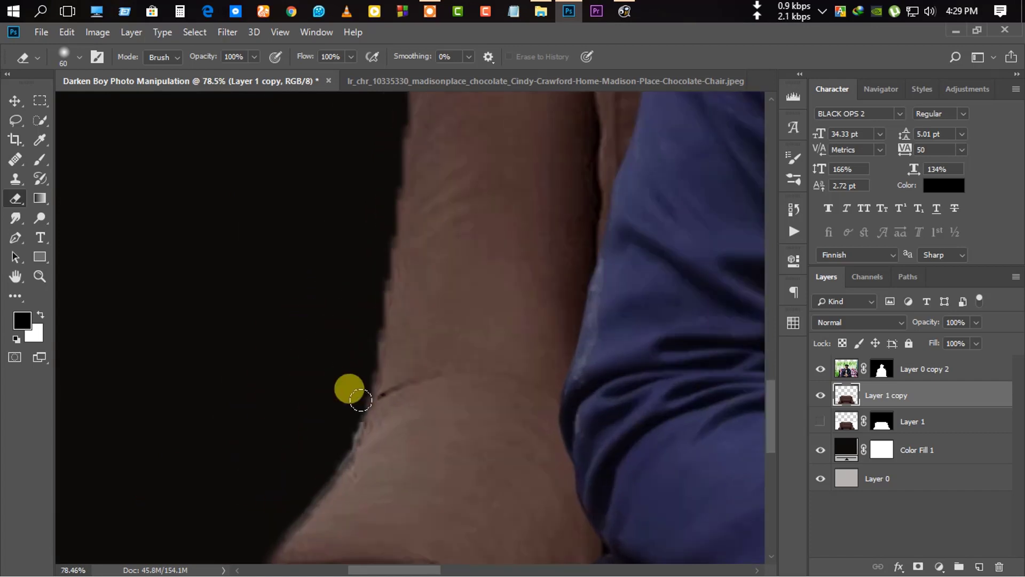
pyautogui.moveTo(357, 422); pyautogui.dragTo(308, 485)
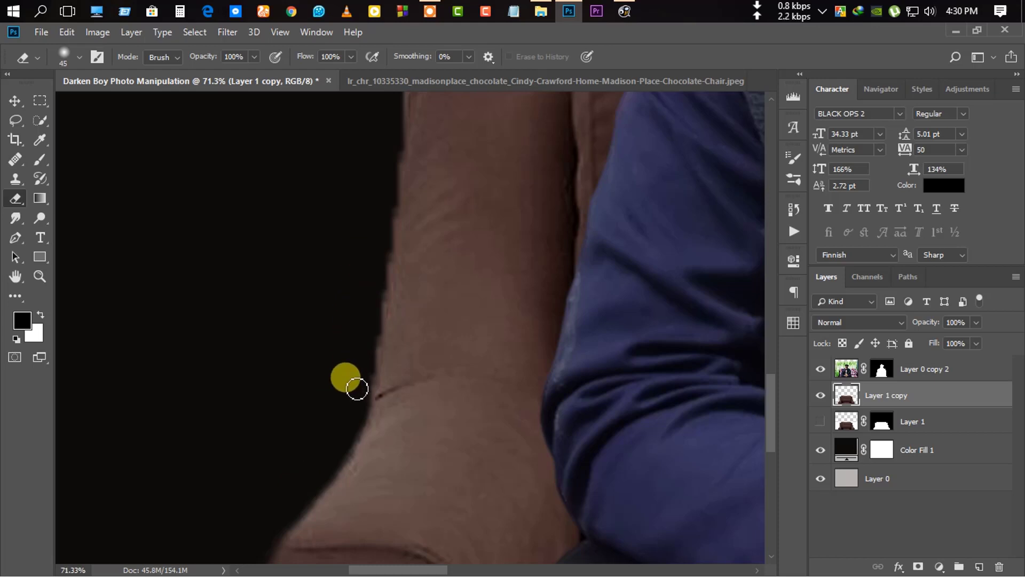
pyautogui.scroll(-3, 358, 373)
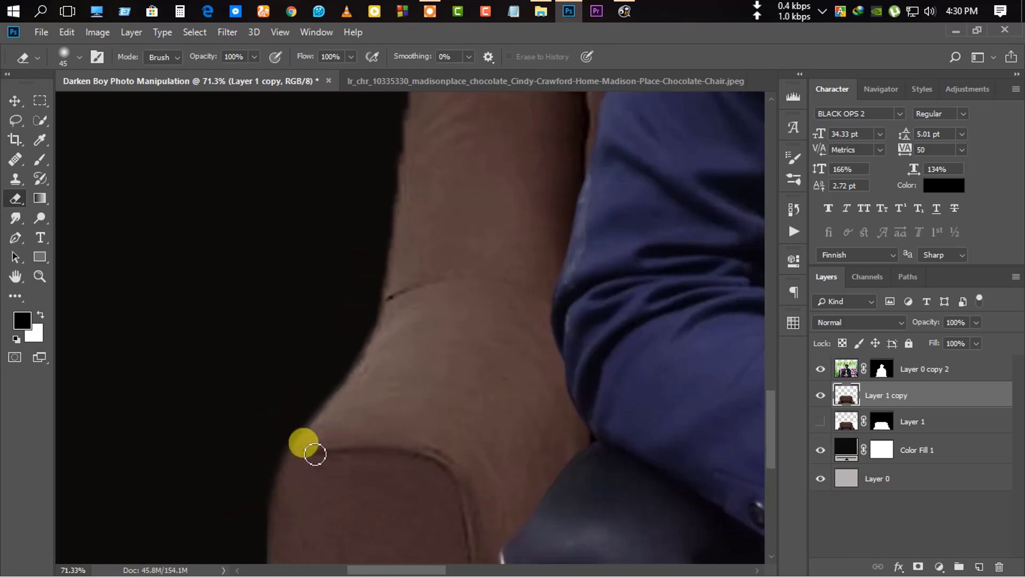
pyautogui.scroll(5, 320, 406)
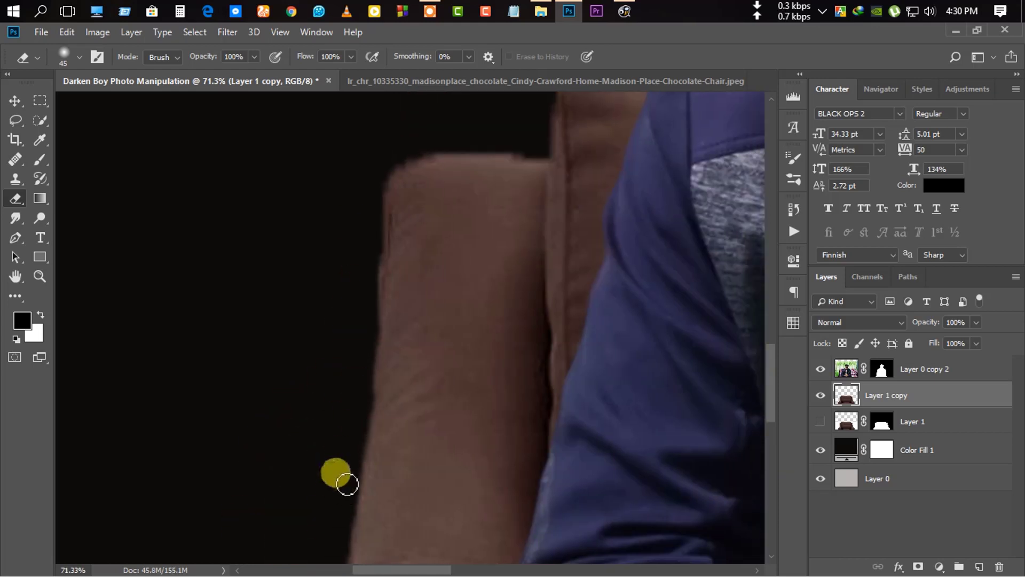
pyautogui.scroll(3, 371, 256)
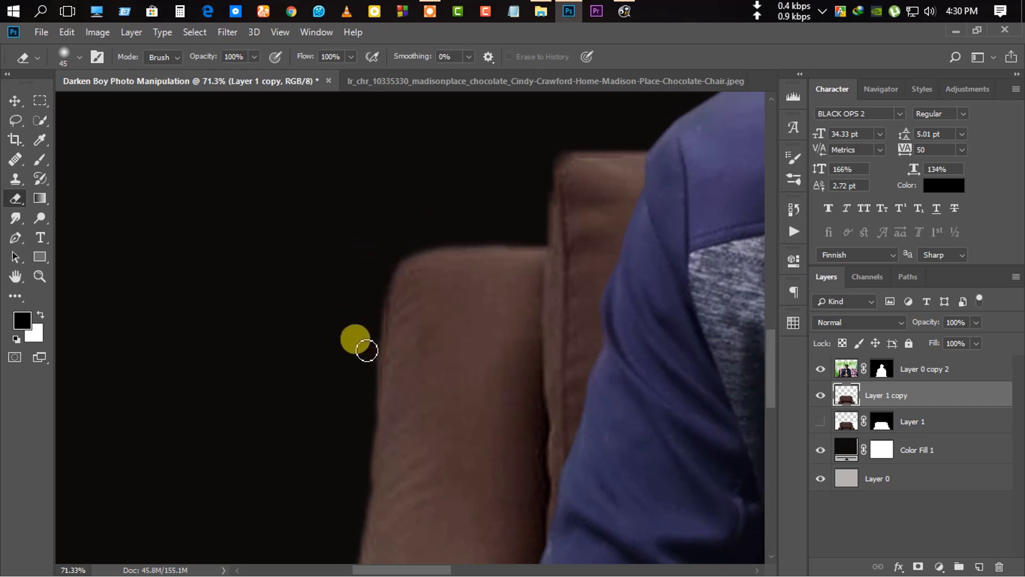
pyautogui.scroll(-3, 488, 291)
pyautogui.scroll(3, 521, 352)
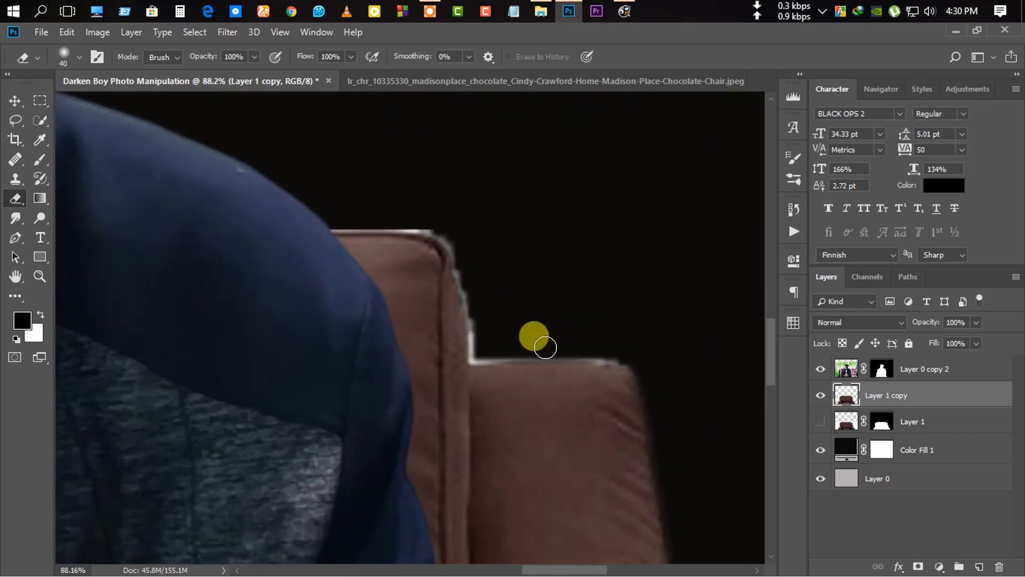
# Clean the white fringe at the arm's top corner with a size-20 eraser, undoing one bad stroke.
pyautogui.moveTo(543, 355); pyautogui.dragTo(473, 287)
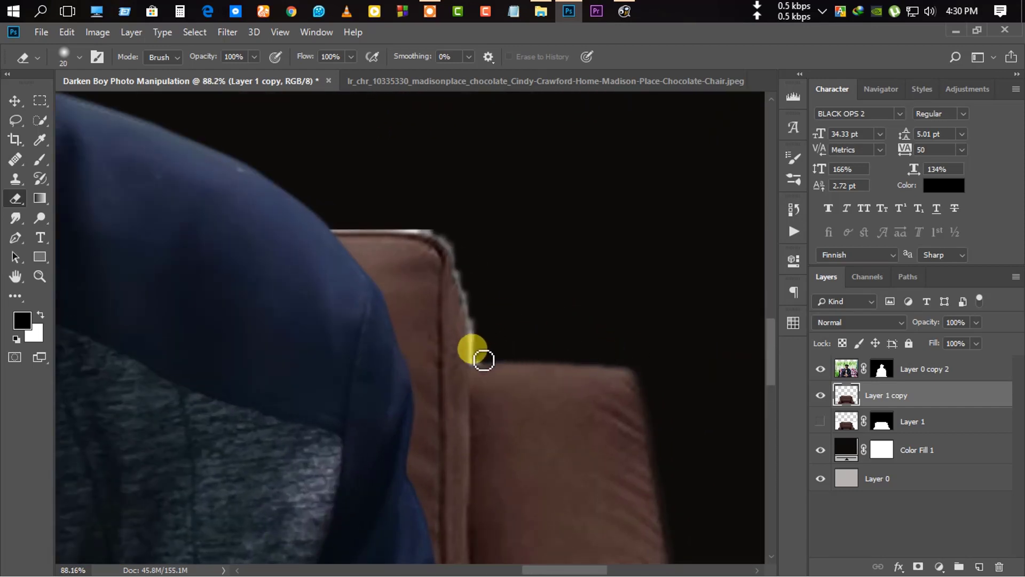
pyautogui.press('[')
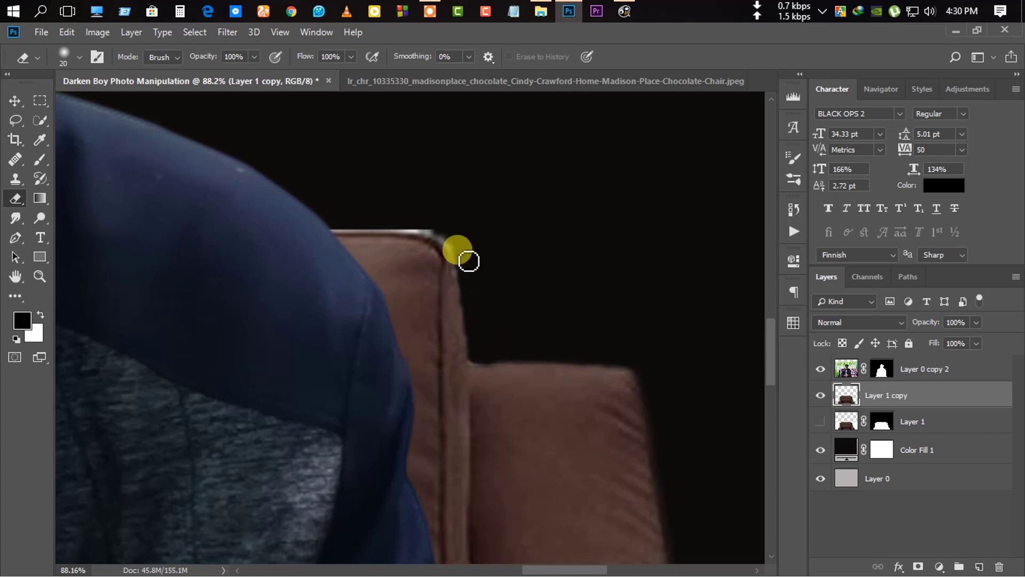
pyautogui.moveTo(473, 287)
pyautogui.mouseDown()
pyautogui.moveTo(407, 236)
pyautogui.moveTo(490, 358)
pyautogui.moveTo(473, 291)
pyautogui.moveTo(481, 364)
pyautogui.moveTo(455, 235)
pyautogui.moveTo(341, 231)
pyautogui.moveTo(442, 246)
pyautogui.moveTo(433, 235)
pyautogui.moveTo(322, 226)
pyautogui.mouseUp()
pyautogui.hotkey('ctrl', 'z')
pyautogui.moveTo(322, 226); pyautogui.dragTo(473, 278)
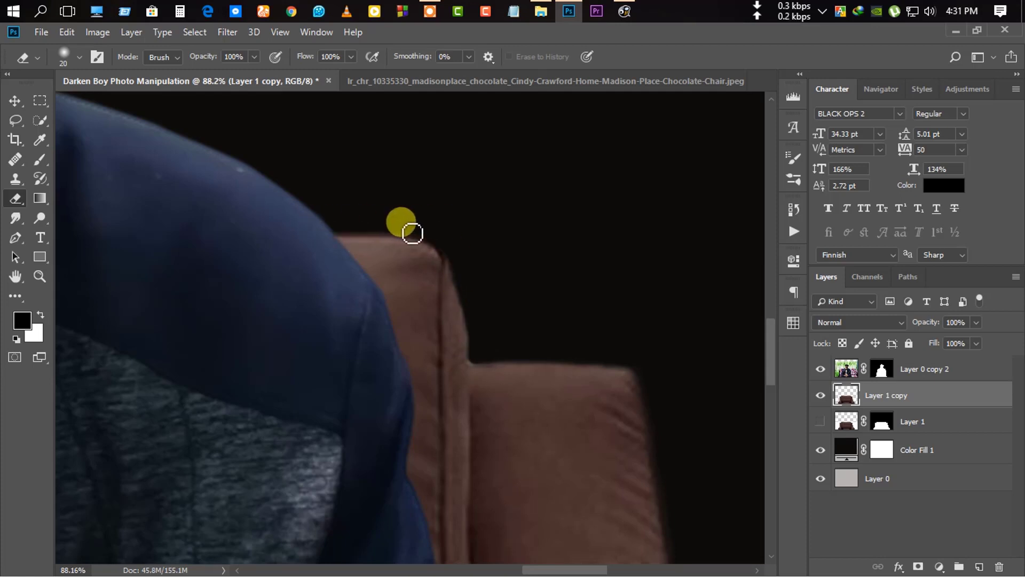
# Erase the pale strand beside the boy's hair.
pyautogui.scroll(-5, 469, 343)
pyautogui.scroll(-3, 287, 492)
pyautogui.scroll(4, 445, 258)
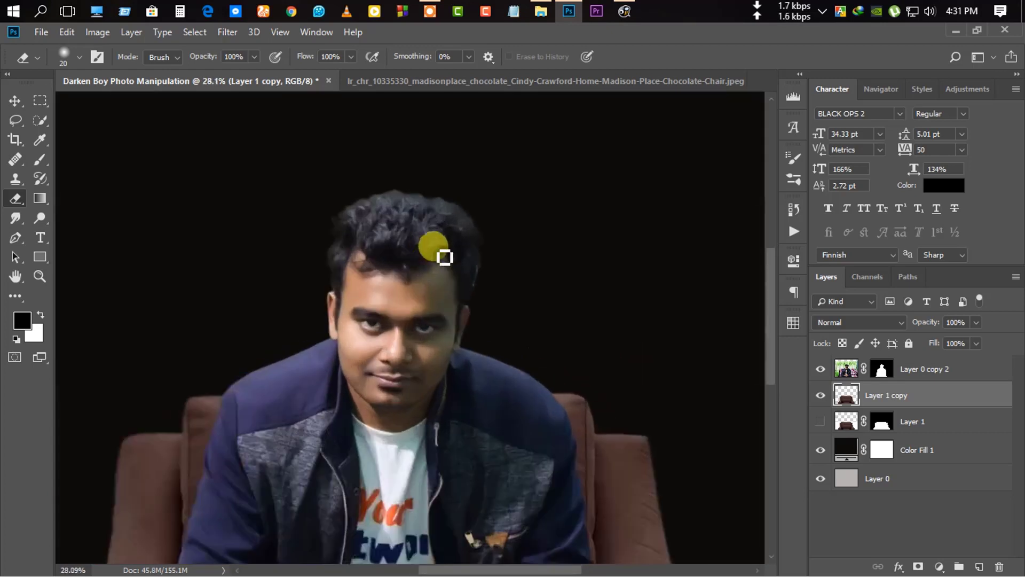
pyautogui.scroll(3, 445, 257)
pyautogui.scroll(3, 531, 344)
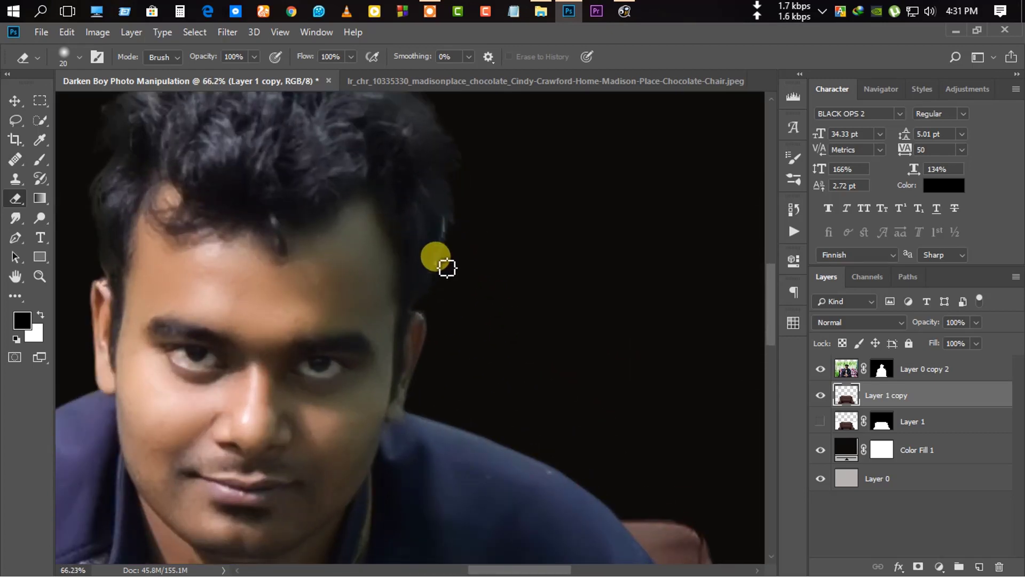
pyautogui.moveTo(447, 267); pyautogui.dragTo(449, 243)
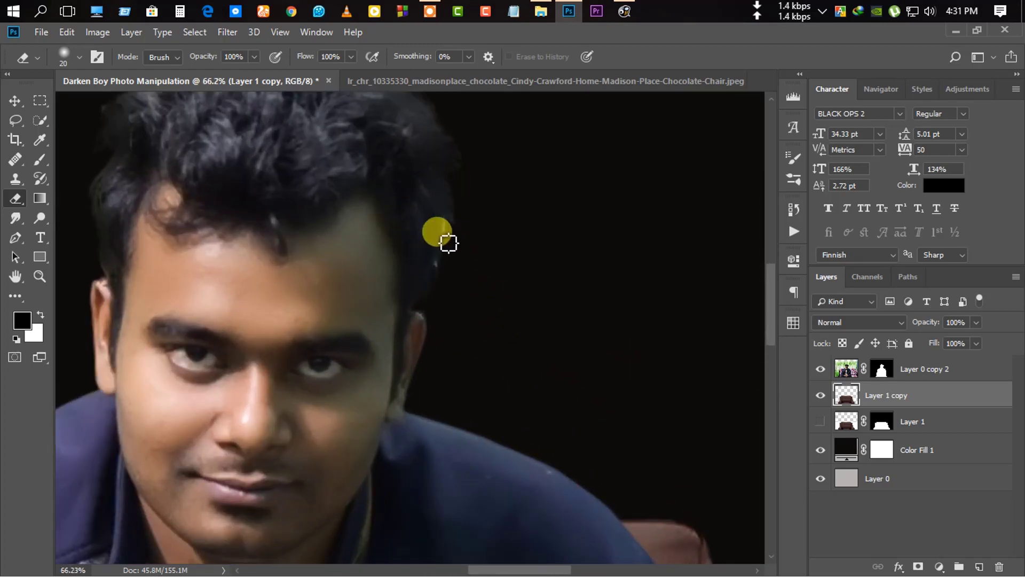
# Target Layer 0 copy 2's mask with the Brush at 94% opacity and size 25.
pyautogui.click(882, 368)
pyautogui.click(40, 160)
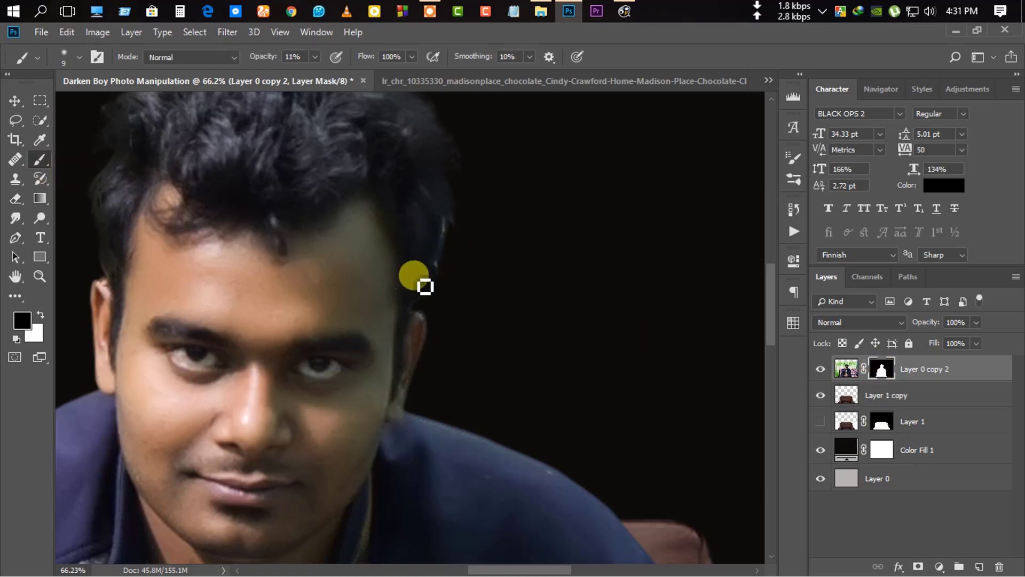
pyautogui.moveTo(264, 57); pyautogui.dragTo(427, 59)
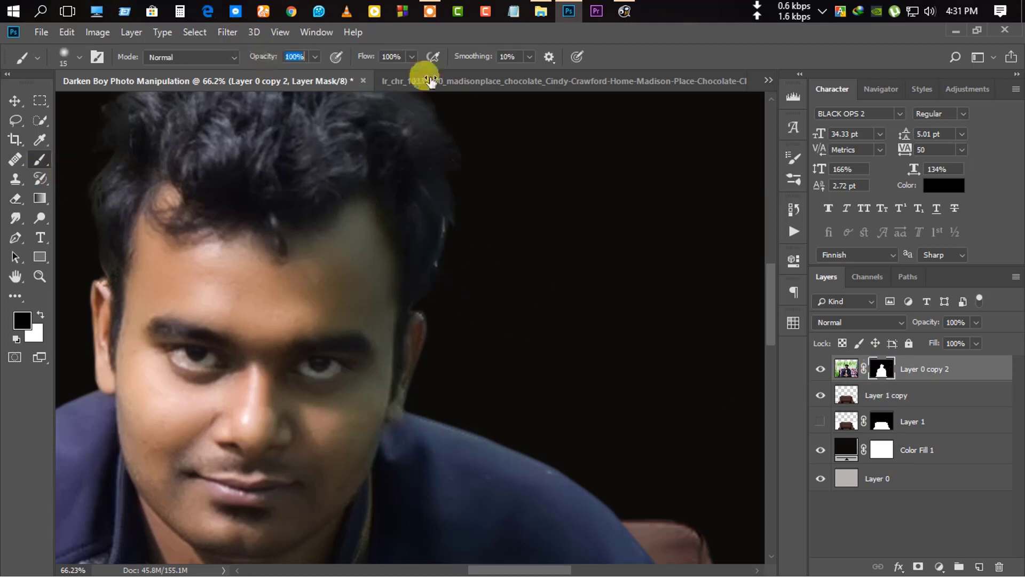
pyautogui.press(']')
pyautogui.press(']')
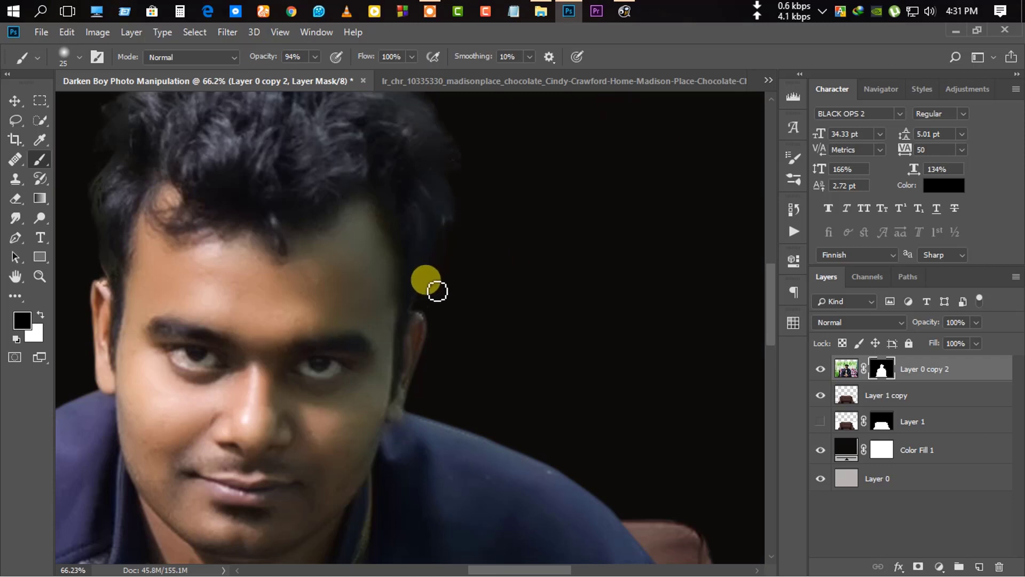
# Paint on the mask to clean up the hair outline, then zoom back out to the full composite.
pyautogui.moveTo(368, 253); pyautogui.dragTo(478, 272)
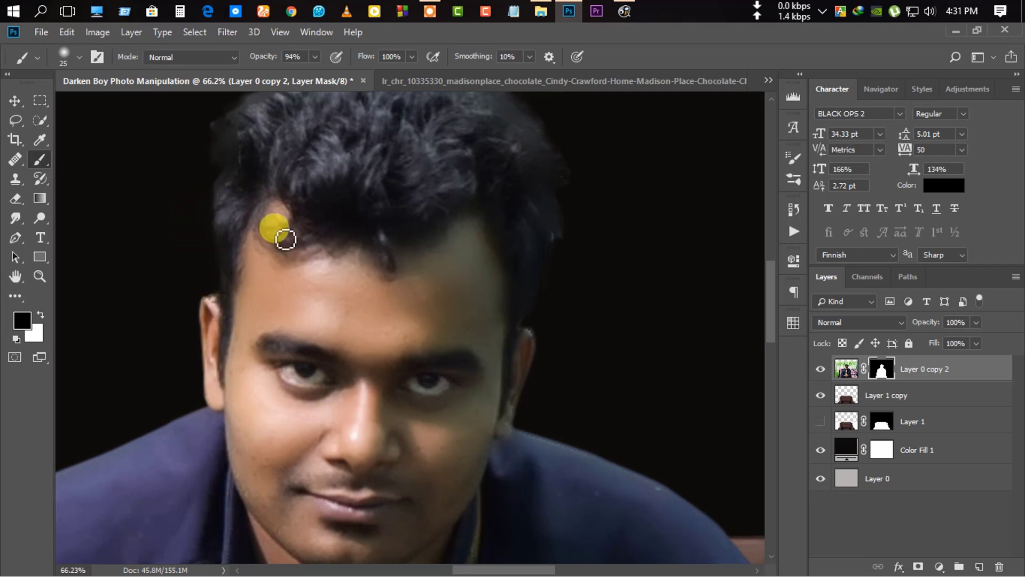
pyautogui.moveTo(285, 239); pyautogui.dragTo(339, 404)
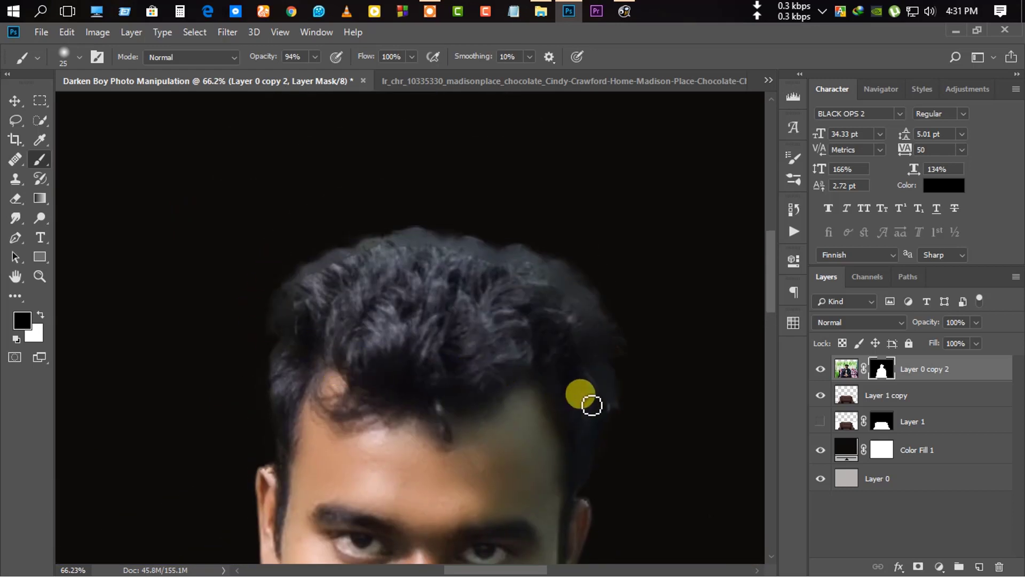
pyautogui.scroll(-3, 640, 387)
pyautogui.moveTo(545, 443); pyautogui.dragTo(521, 334)
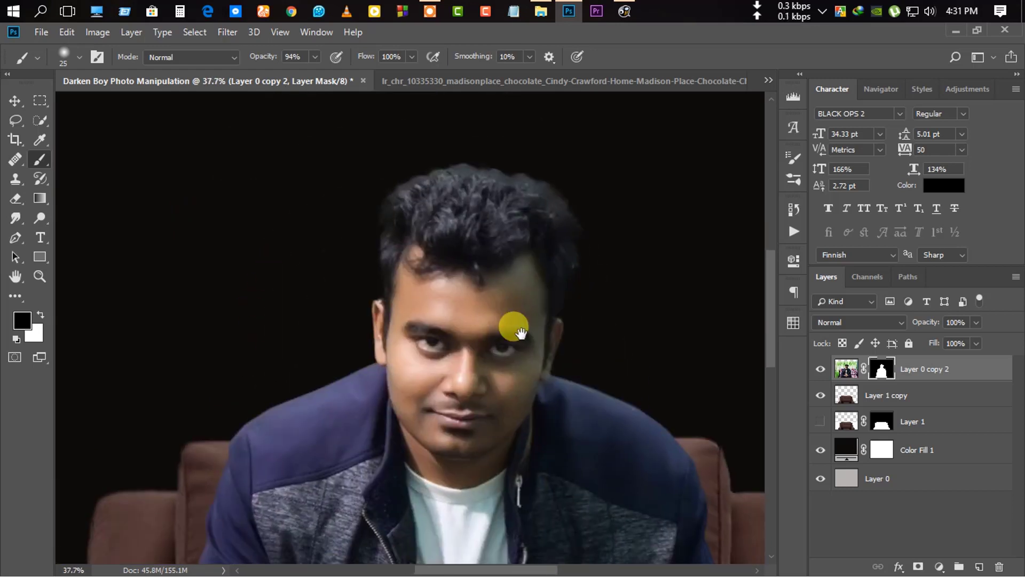
pyautogui.scroll(-2, 520, 334)
pyautogui.scroll(-2, 522, 344)
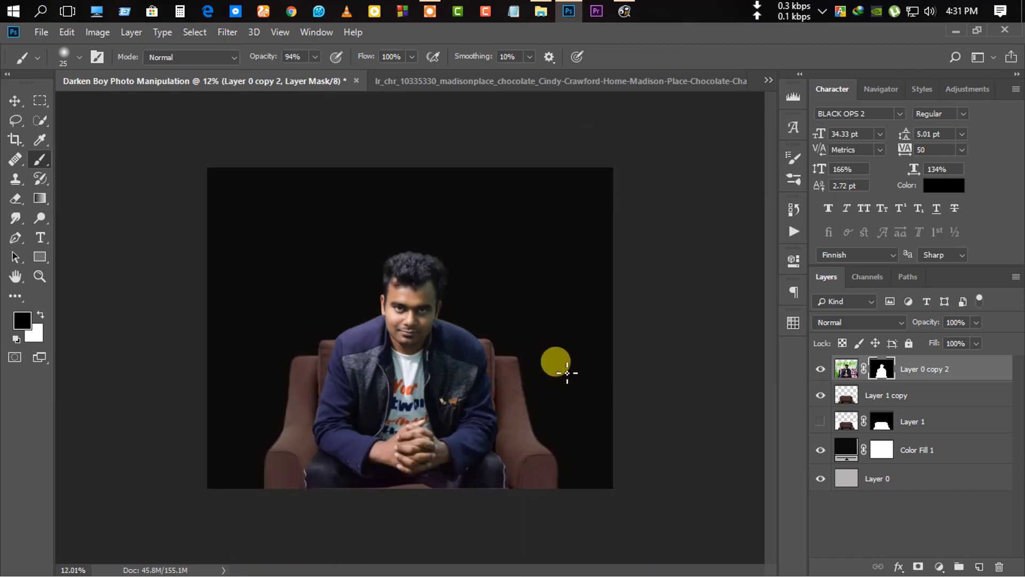
pyautogui.scroll(1, 474, 382)
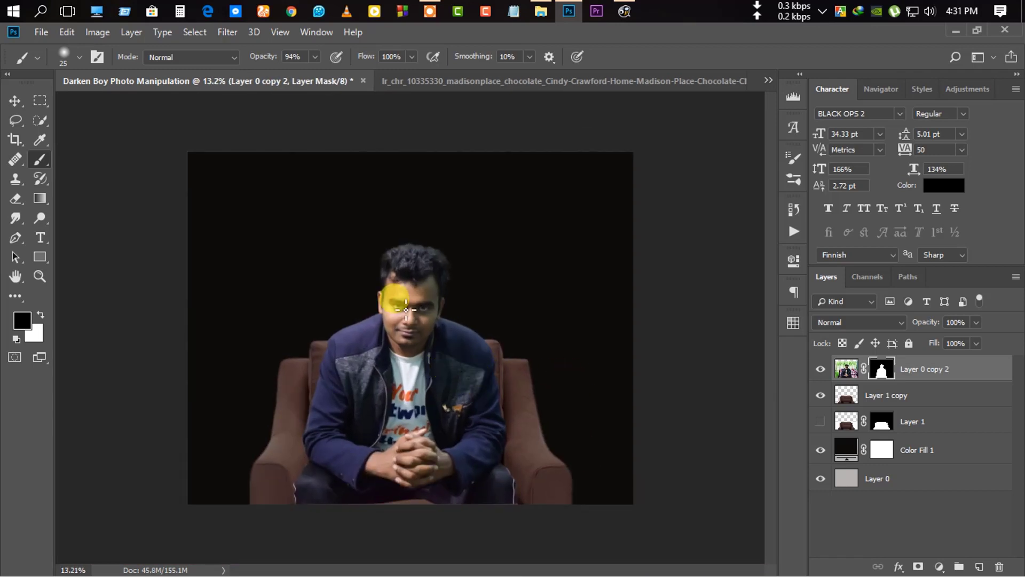
pyautogui.scroll(-3, 598, 509)
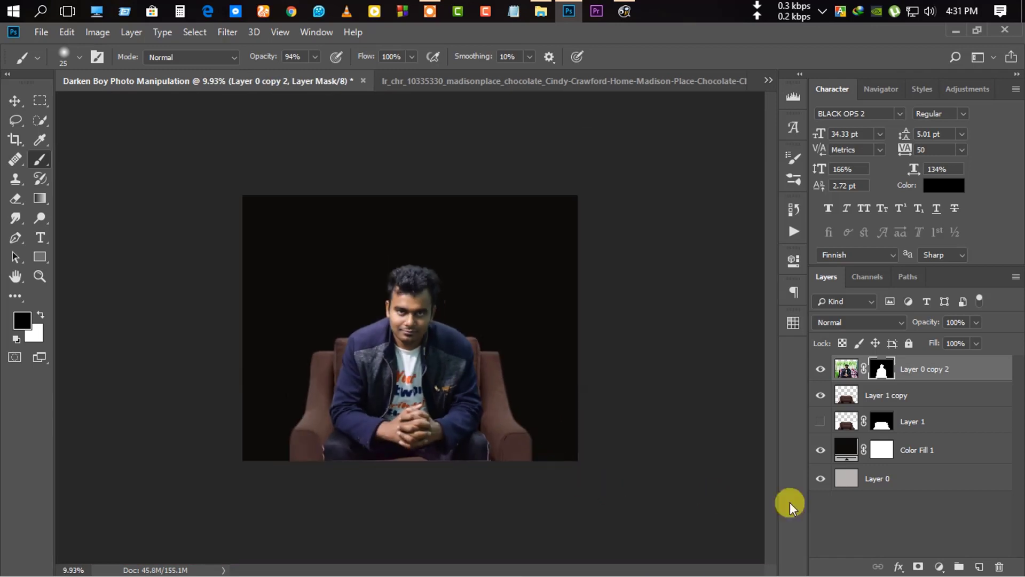
# Raise the chair layer Layer 1 copy to Brightness 8 and Contrast 4.
pyautogui.click(876, 406)
pyautogui.click(97, 32)
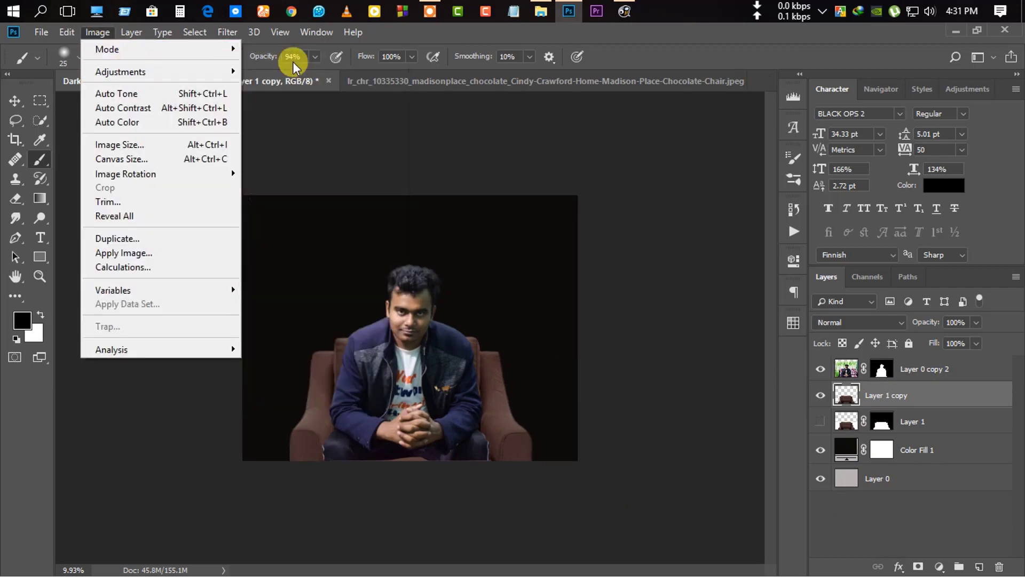
pyautogui.moveTo(120, 71)
pyautogui.click(275, 69)
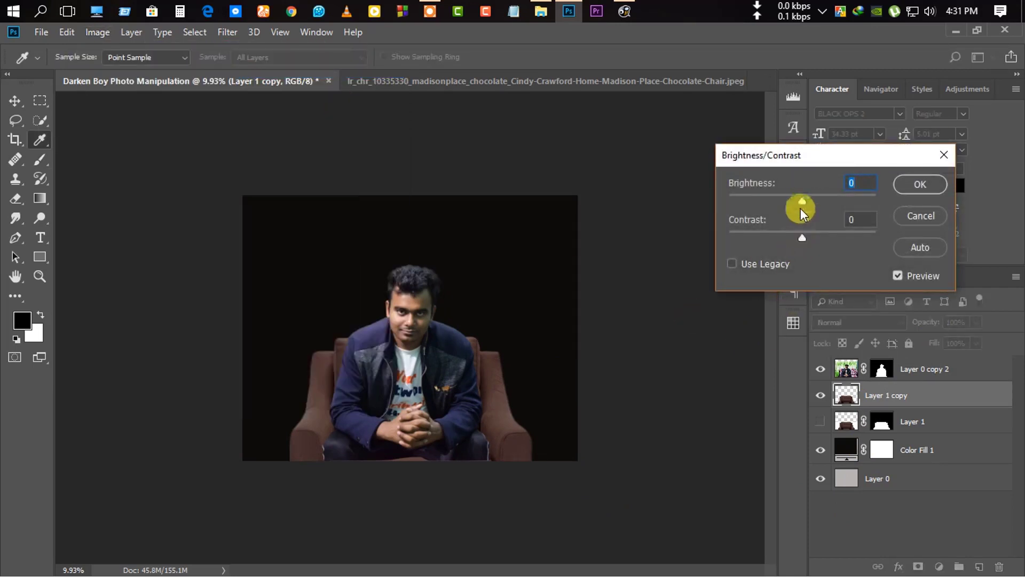
pyautogui.moveTo(799, 203); pyautogui.dragTo(807, 205)
pyautogui.click(803, 238)
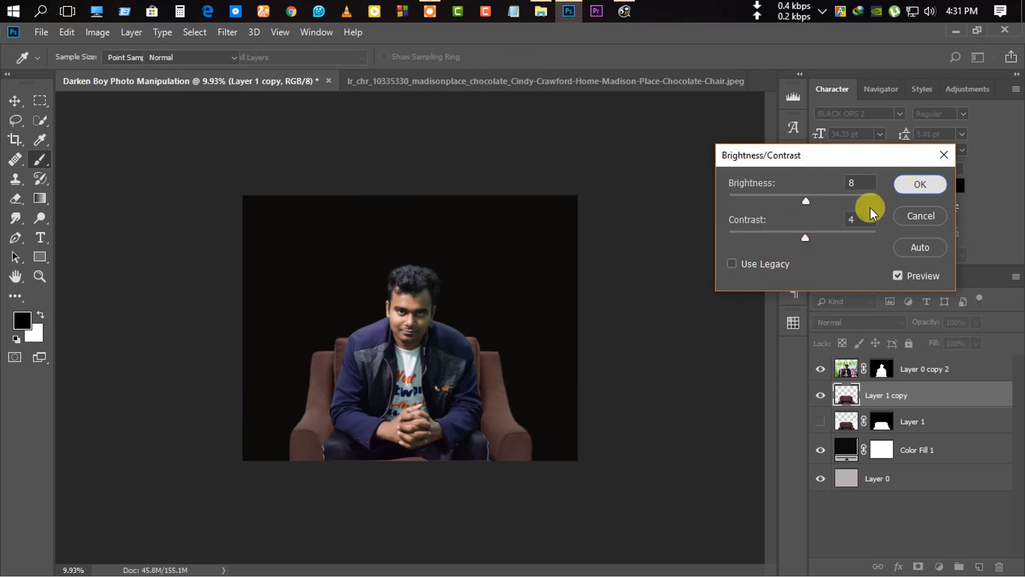
pyautogui.press('Return')
# Apply Layer 0 copy 2's layer mask permanently via its context menu.
pyautogui.press('b')
pyautogui.scroll(3, 421, 359)
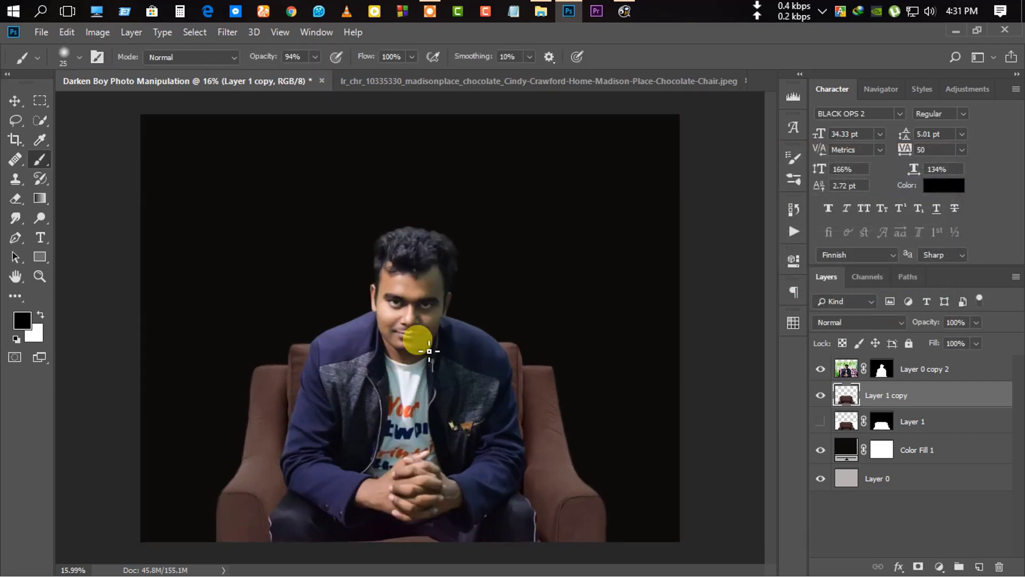
pyautogui.click(881, 368)
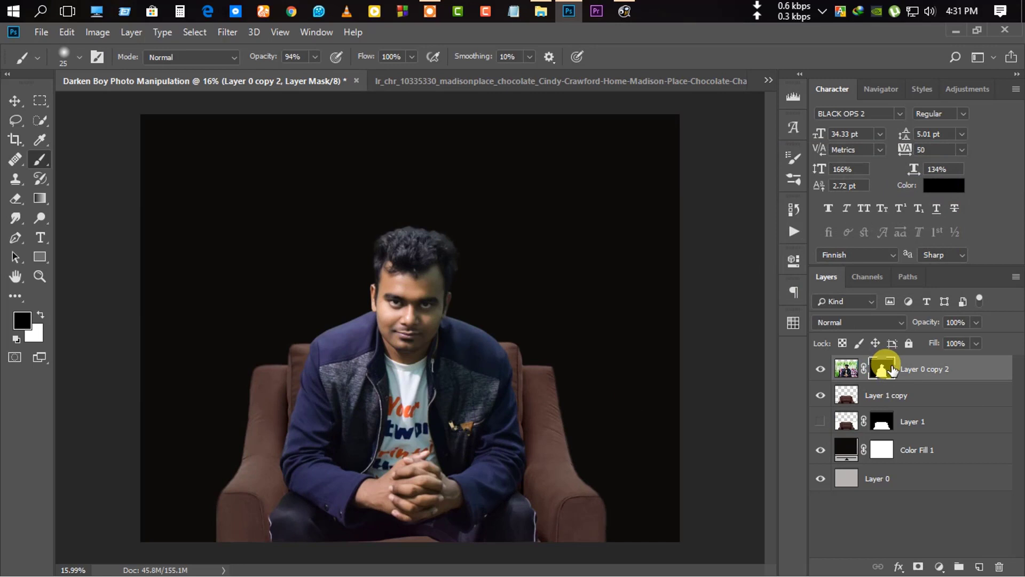
pyautogui.scroll(2, 422, 251)
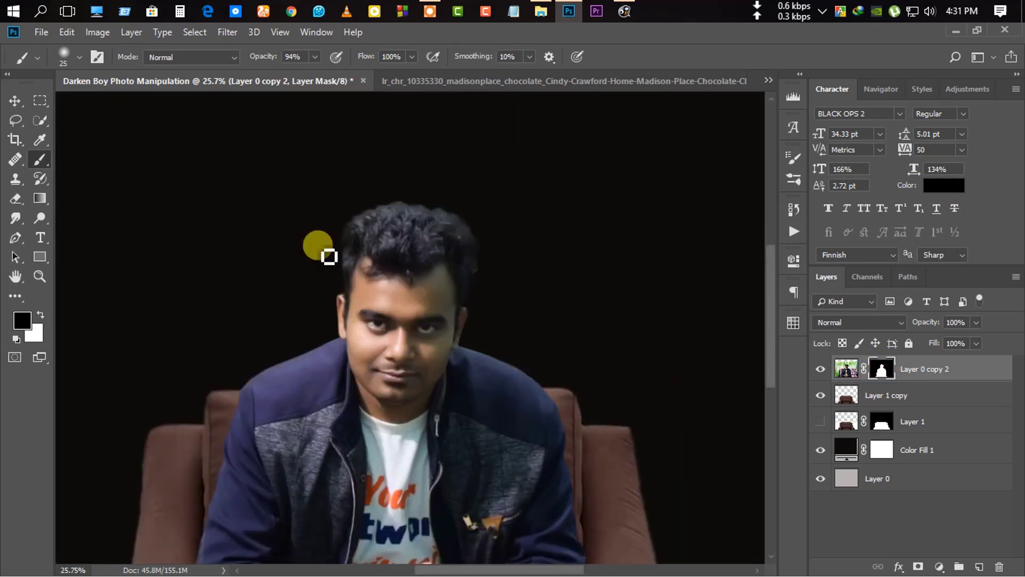
pyautogui.click(15, 102)
pyautogui.scroll(-2, 574, 374)
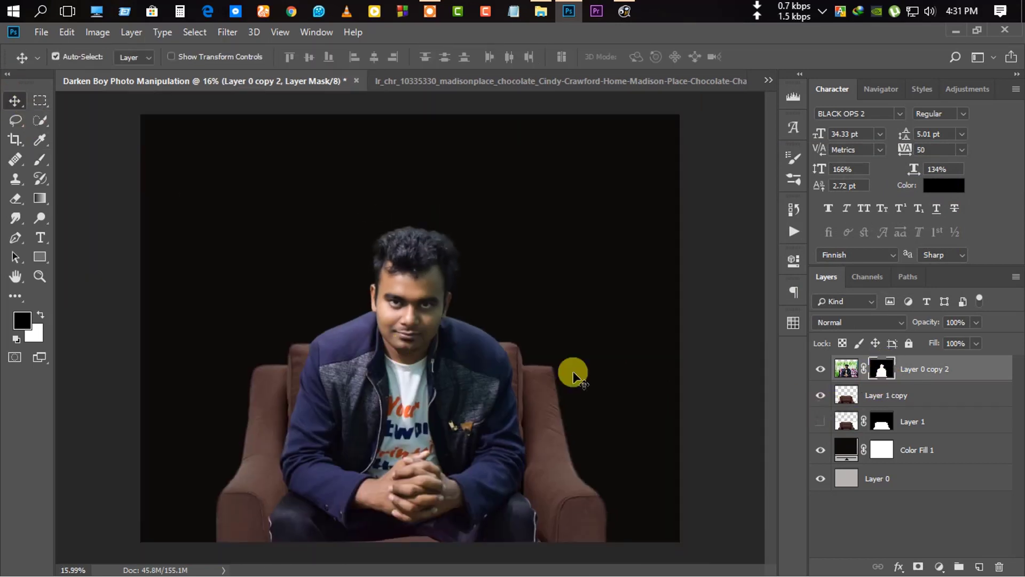
pyautogui.rightClick(883, 375)
pyautogui.click(927, 415)
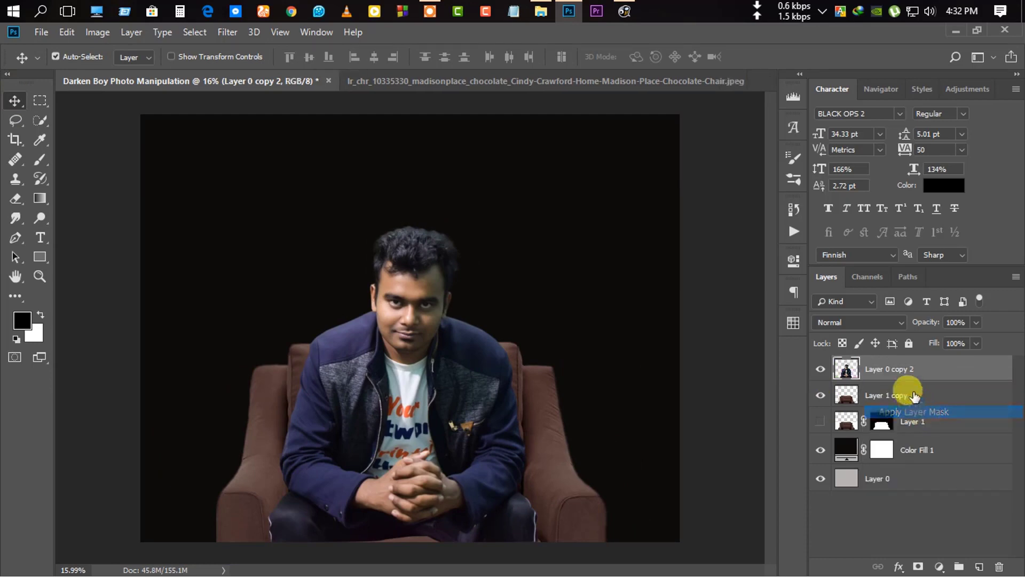
pyautogui.rightClick(908, 369)
pyautogui.click(942, 372)
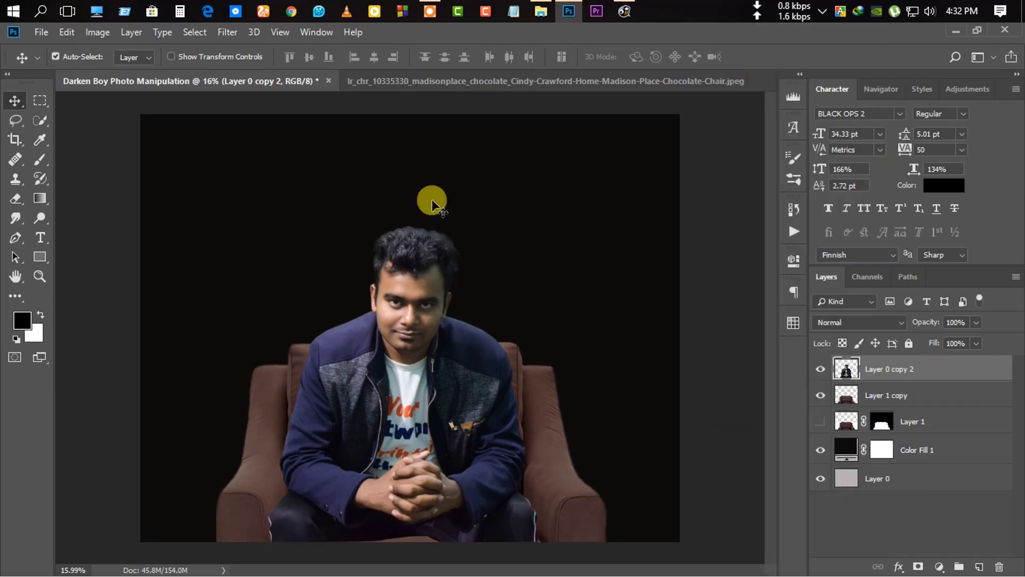
# Give the boy layer Brightness/Contrast of Contrast 7 and Brightness -3.
pyautogui.click(97, 38)
pyautogui.moveTo(120, 71)
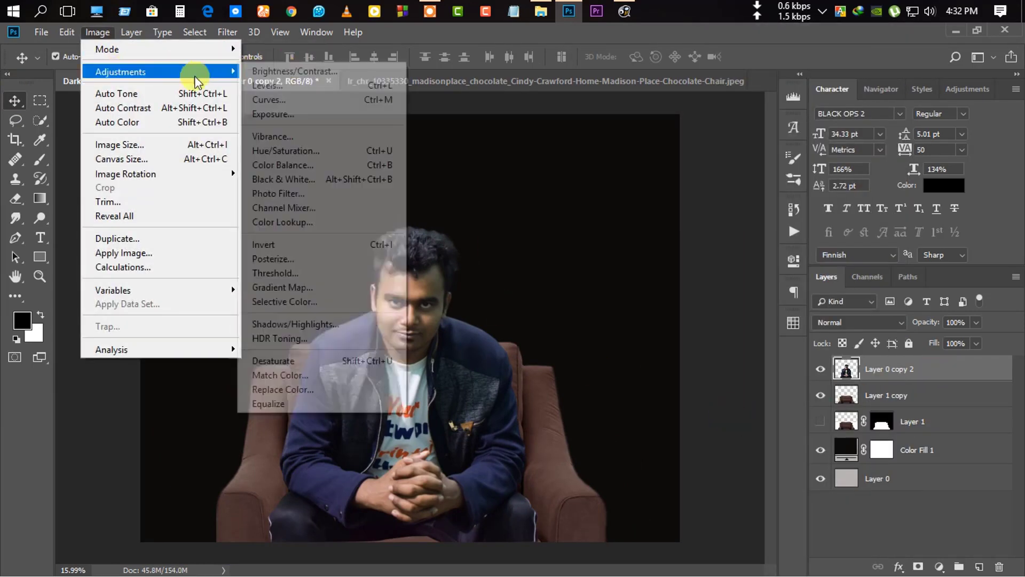
pyautogui.click(300, 72)
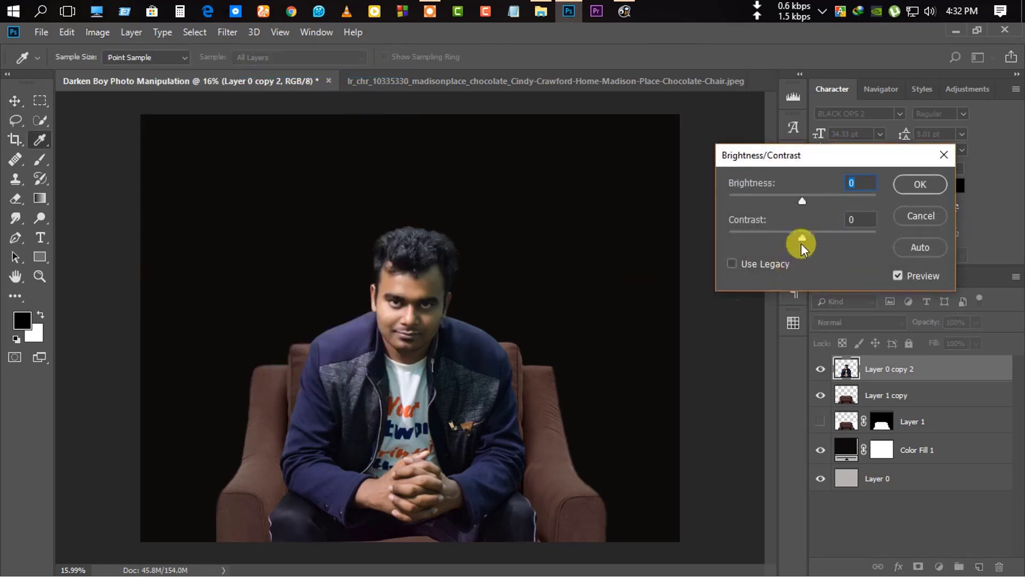
pyautogui.moveTo(802, 233); pyautogui.dragTo(806, 237)
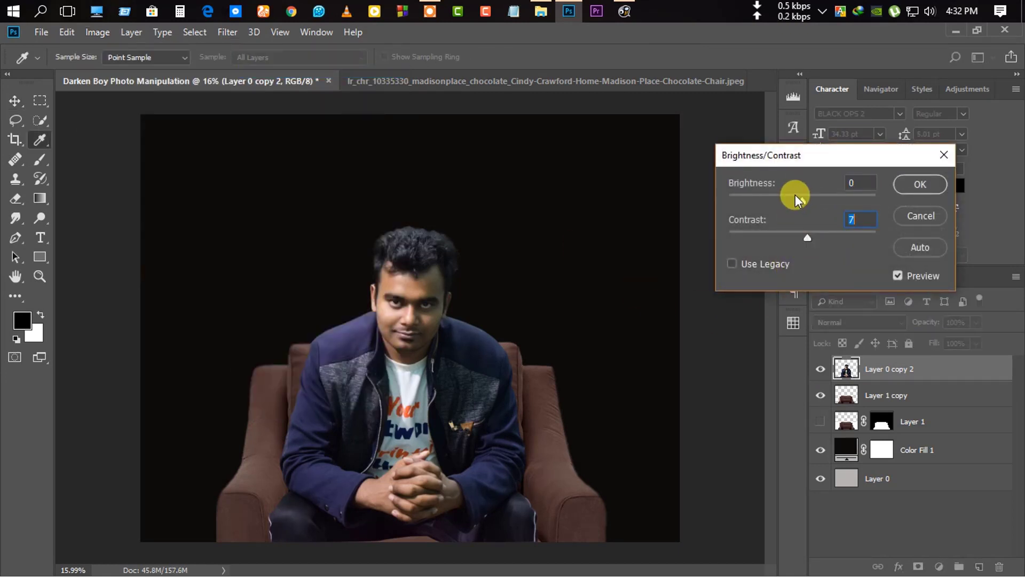
pyautogui.moveTo(802, 201); pyautogui.dragTo(797, 200)
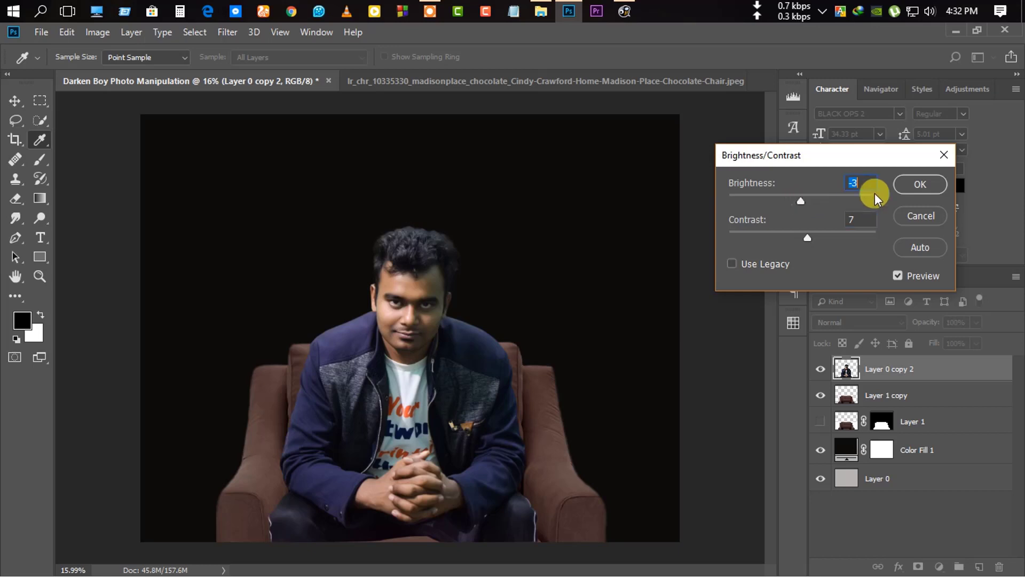
pyautogui.press('v')
pyautogui.click(917, 185)
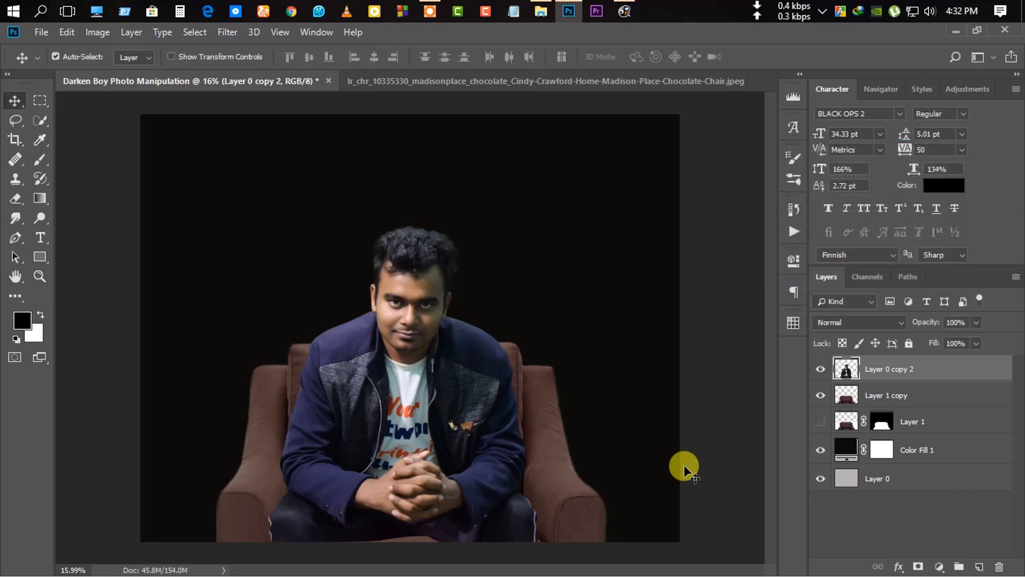
# Select Layer 1 copy and drag the smoke image from Explorer in as a new layer.
pyautogui.hotkey('ctrl', '-')
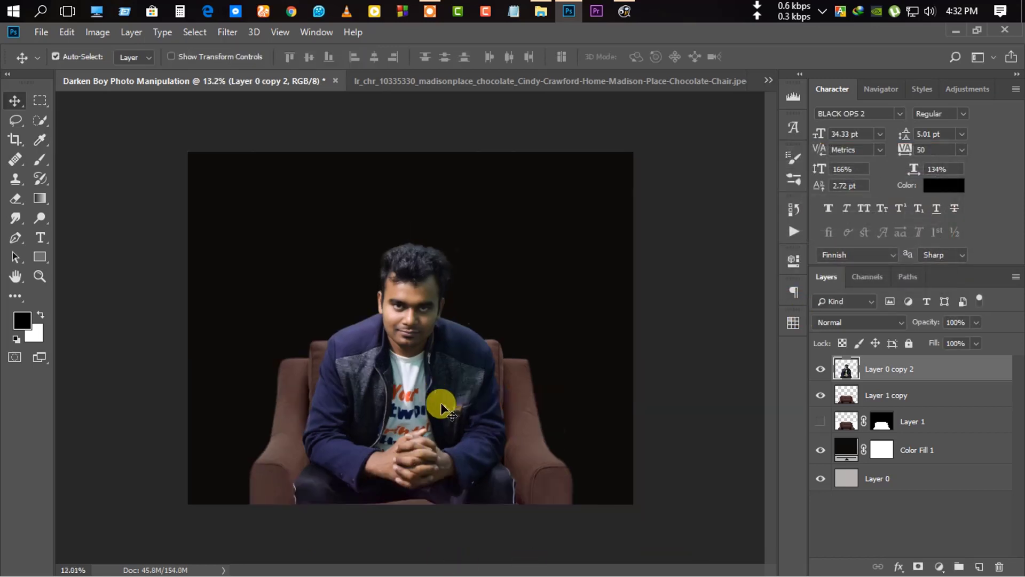
pyautogui.hotkey('ctrl', '+')
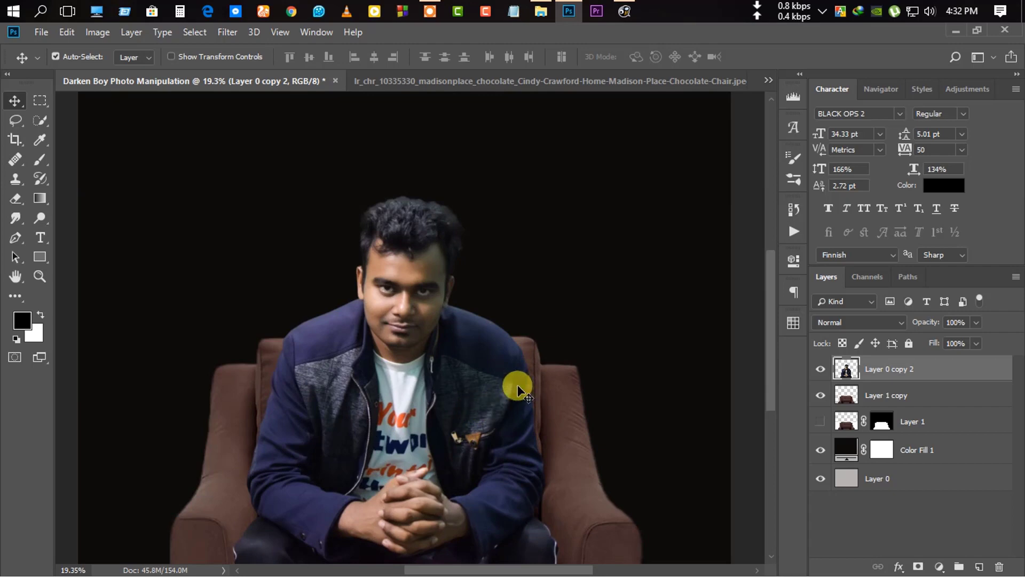
pyautogui.hotkey('ctrl', '-')
pyautogui.click(878, 395)
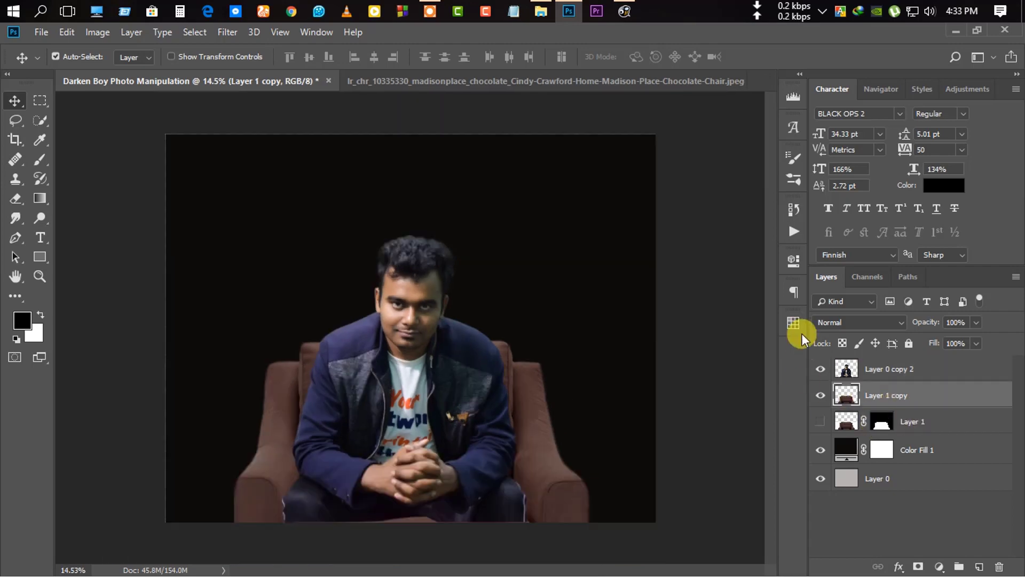
pyautogui.click(541, 11)
pyautogui.moveTo(374, 155)
pyautogui.mouseDown()
pyautogui.moveTo(558, 28)
pyautogui.moveTo(475, 270)
pyautogui.mouseUp()
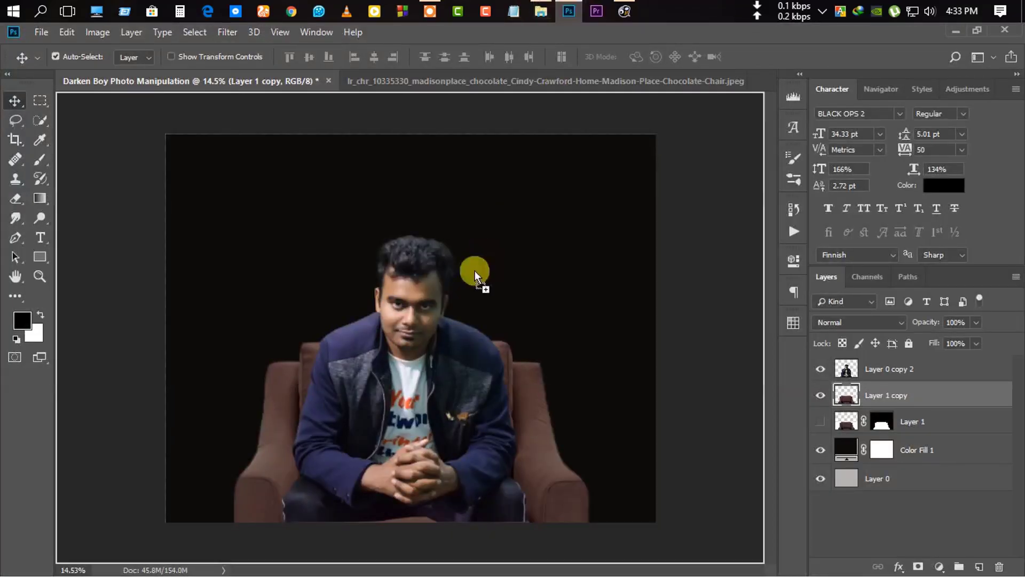
pyautogui.moveTo(405, 368); pyautogui.dragTo(399, 379)
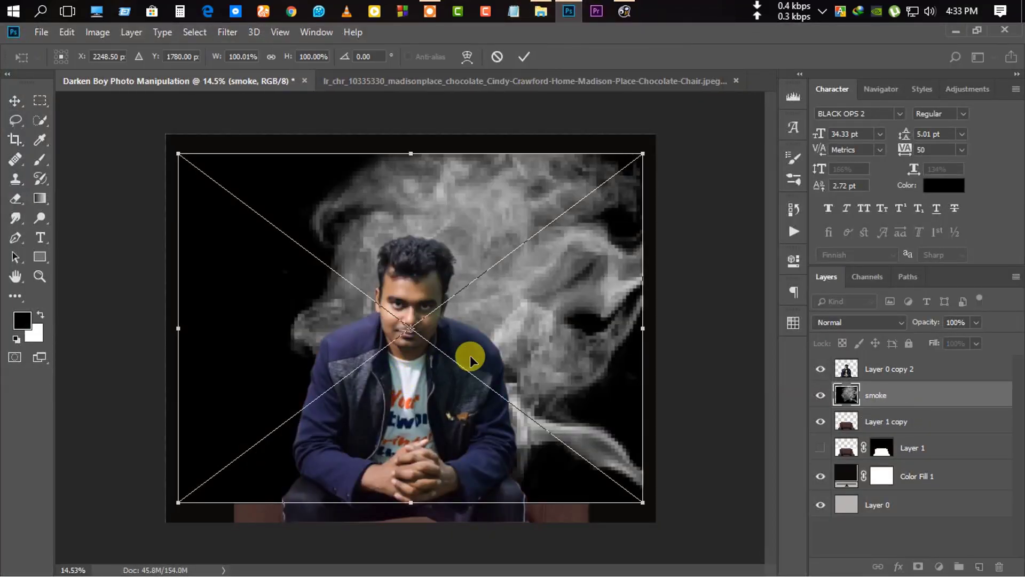
# Commit the placed smoke image and set its blend mode to Lighten.
pyautogui.moveTo(470, 355)
pyautogui.mouseDown()
pyautogui.moveTo(562, 334)
pyautogui.moveTo(554, 305)
pyautogui.mouseUp()
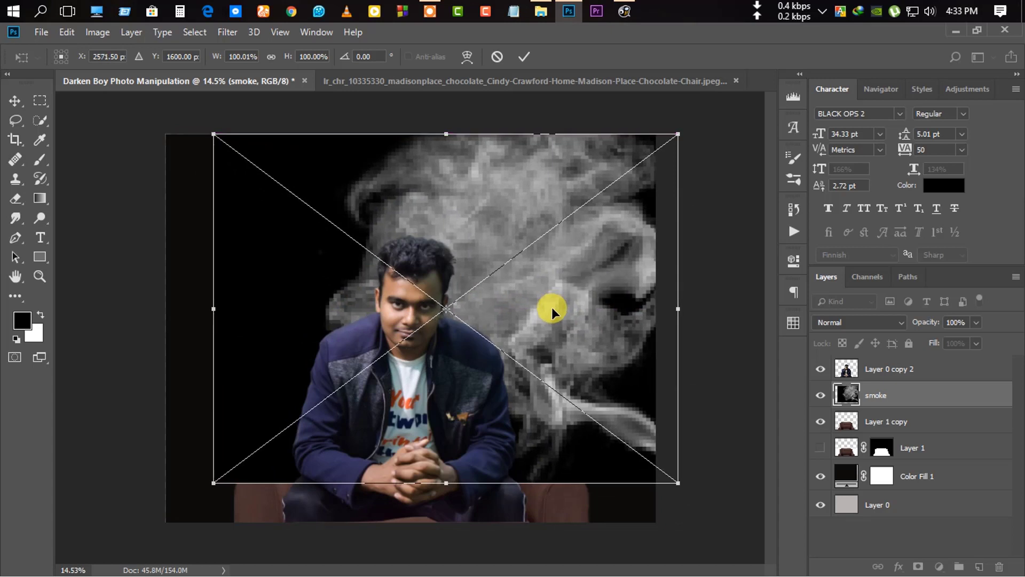
pyautogui.click(516, 58)
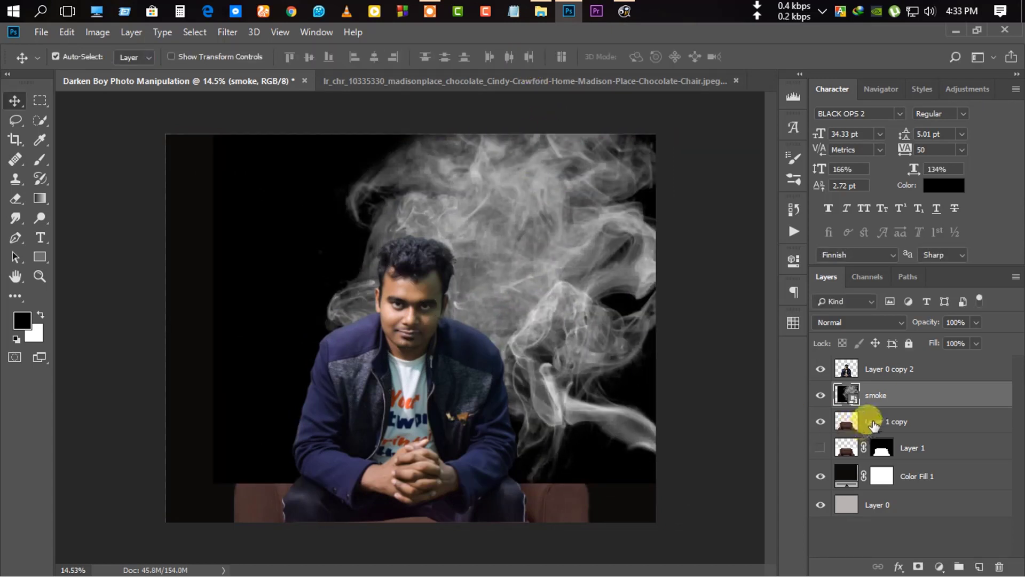
pyautogui.click(849, 322)
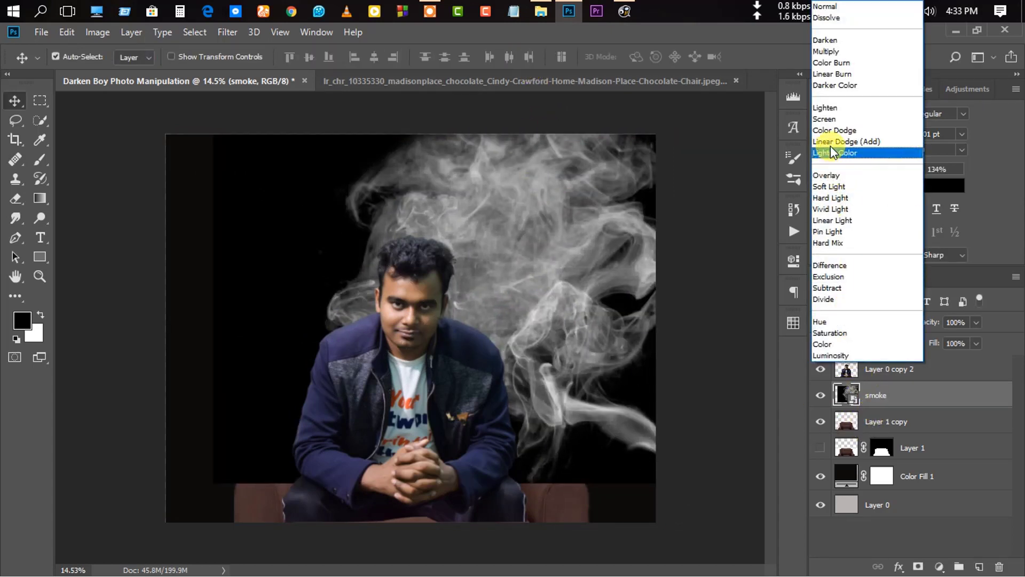
pyautogui.click(825, 109)
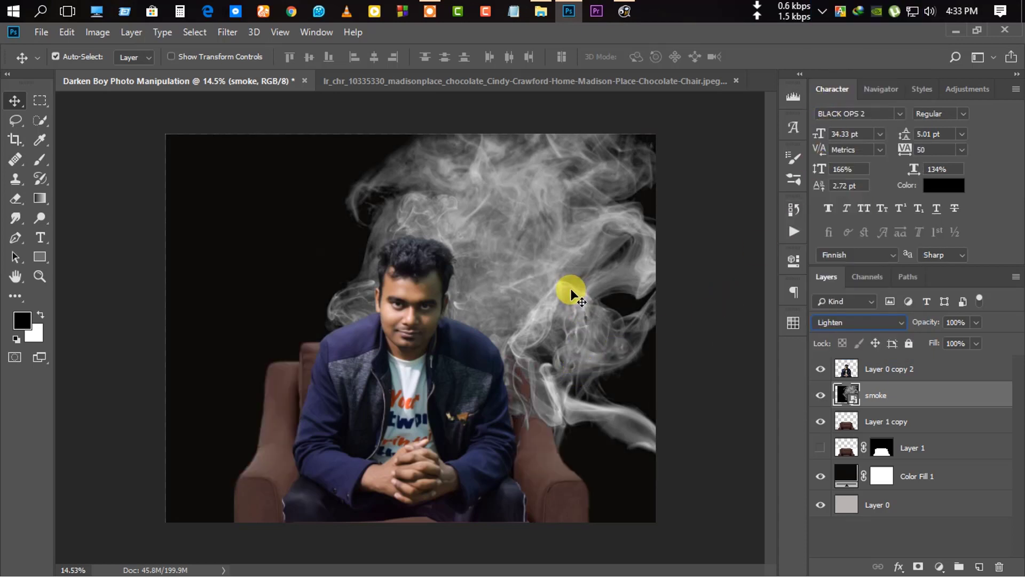
# Scale the smoke to about 112% and move it to the upper left behind the boy's head.
pyautogui.moveTo(569, 279); pyautogui.dragTo(575, 319)
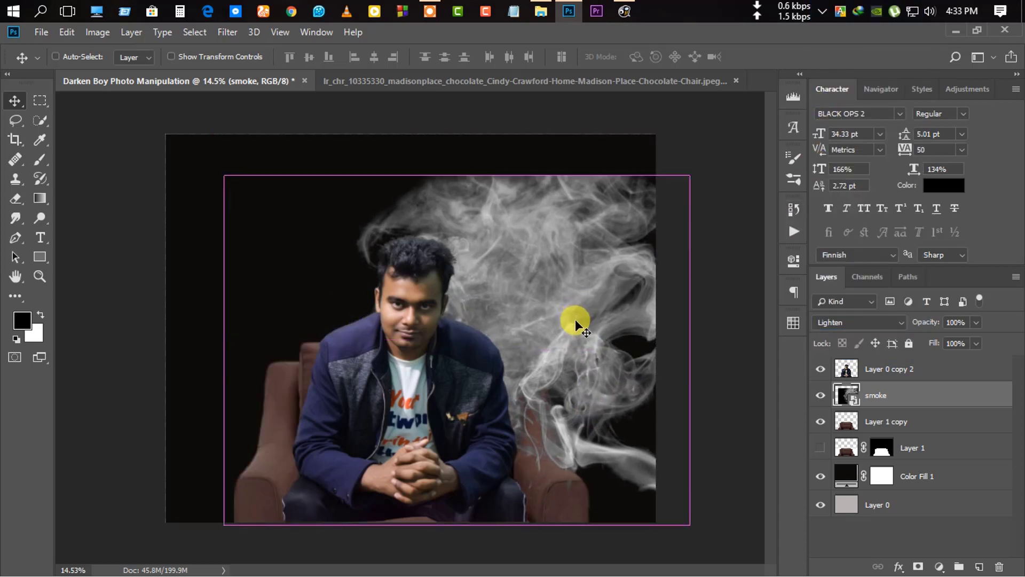
pyautogui.hotkey('ctrl', 't')
pyautogui.hotkey('ctrl', '-')
pyautogui.moveTo(563, 207); pyautogui.dragTo(714, 177)
pyautogui.moveTo(591, 342); pyautogui.dragTo(622, 338)
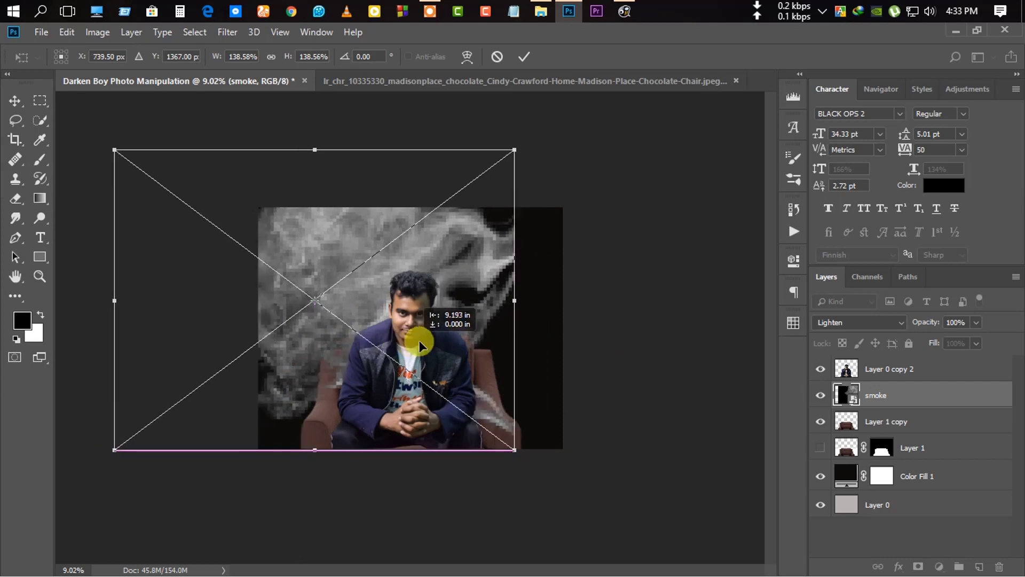
pyautogui.moveTo(620, 339); pyautogui.dragTo(428, 342)
pyautogui.moveTo(532, 445); pyautogui.dragTo(453, 389)
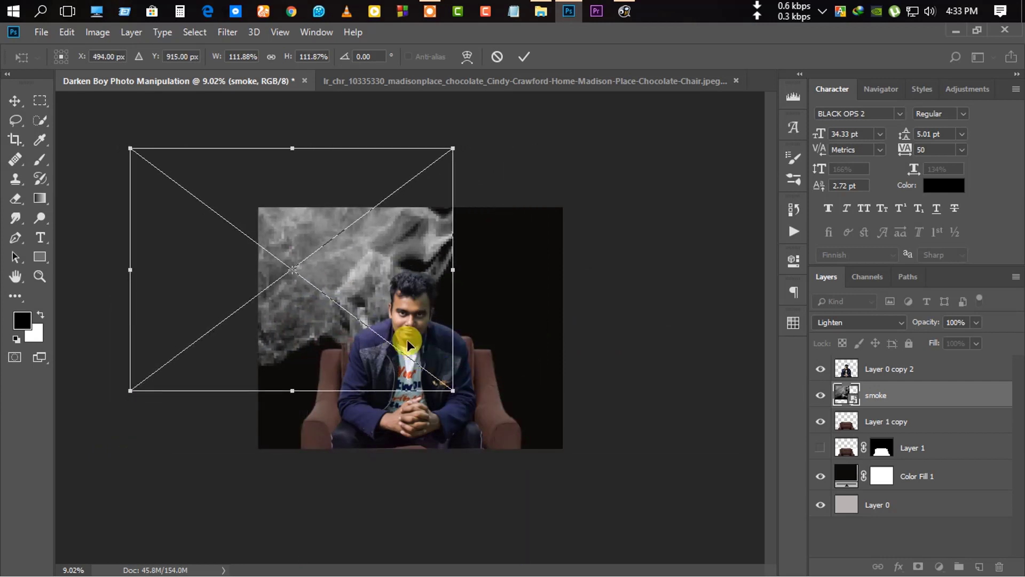
pyautogui.moveTo(407, 339)
pyautogui.mouseDown()
pyautogui.moveTo(411, 352)
pyautogui.moveTo(429, 353)
pyautogui.moveTo(402, 335)
pyautogui.mouseUp()
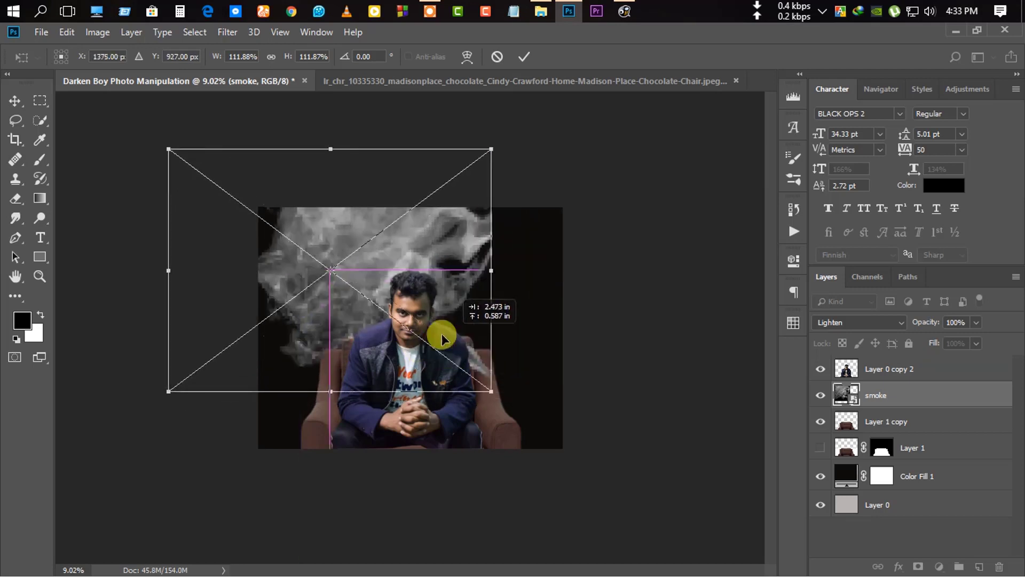
pyautogui.click(523, 57)
pyautogui.scroll(2, 388, 280)
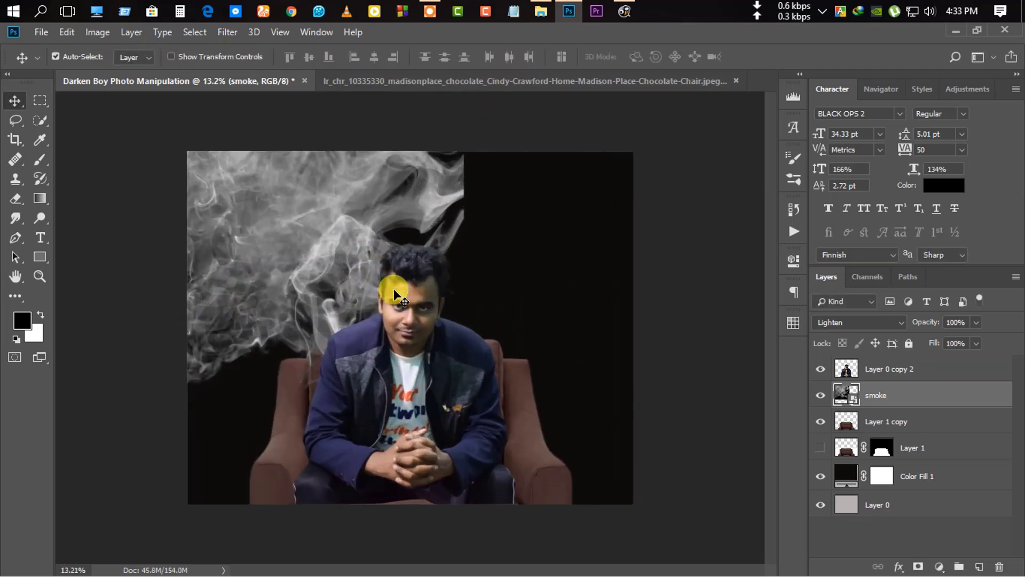
# Add a mask to the smoke layer and paint out its hard top edges with a size-700 brush.
pyautogui.click(918, 566)
pyautogui.click(48, 157)
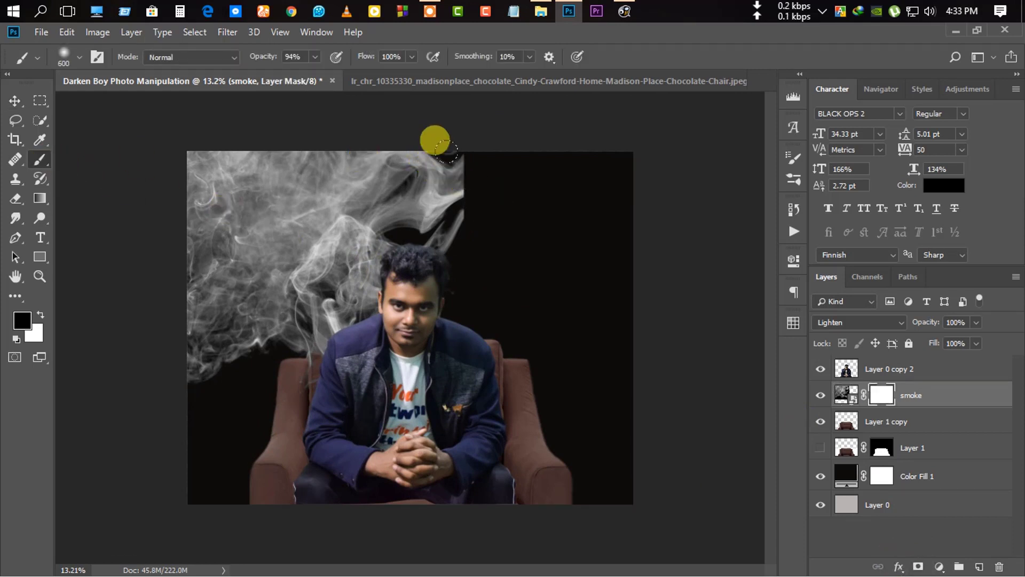
pyautogui.moveTo(446, 152); pyautogui.dragTo(463, 190)
pyautogui.press(']')
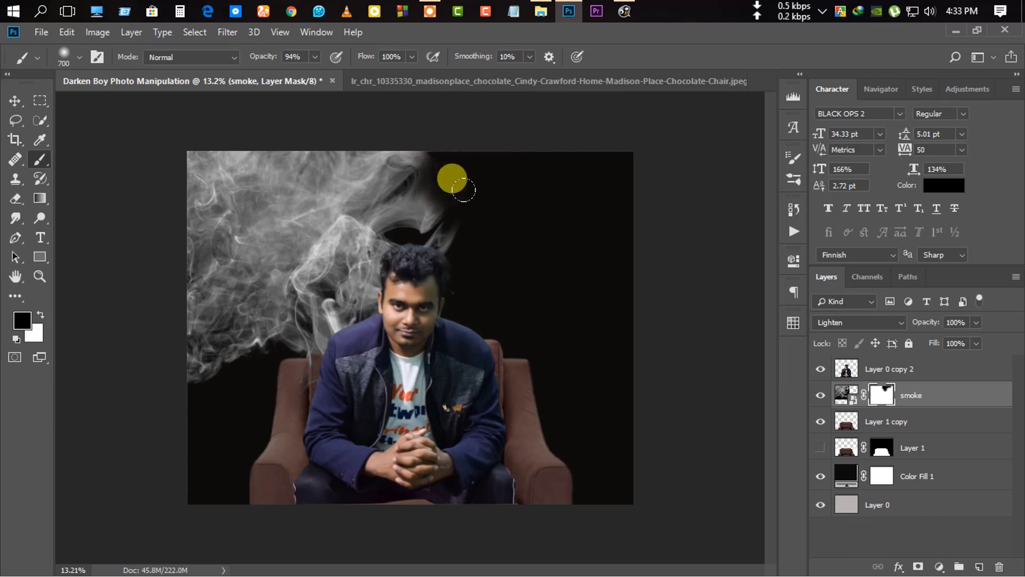
pyautogui.moveTo(456, 130)
pyautogui.mouseDown()
pyautogui.moveTo(417, 128)
pyautogui.moveTo(449, 133)
pyautogui.mouseUp()
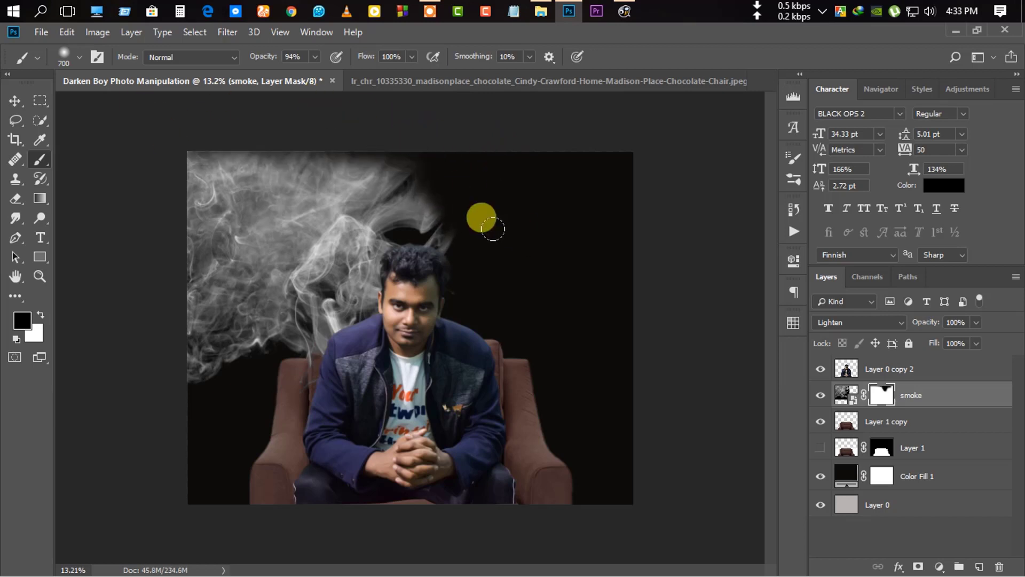
pyautogui.moveTo(492, 229); pyautogui.dragTo(379, 163)
# At 23% brush opacity, softly fade smoke above the head, then set layer opacity to 22%.
pyautogui.press('2')
pyautogui.press('3')
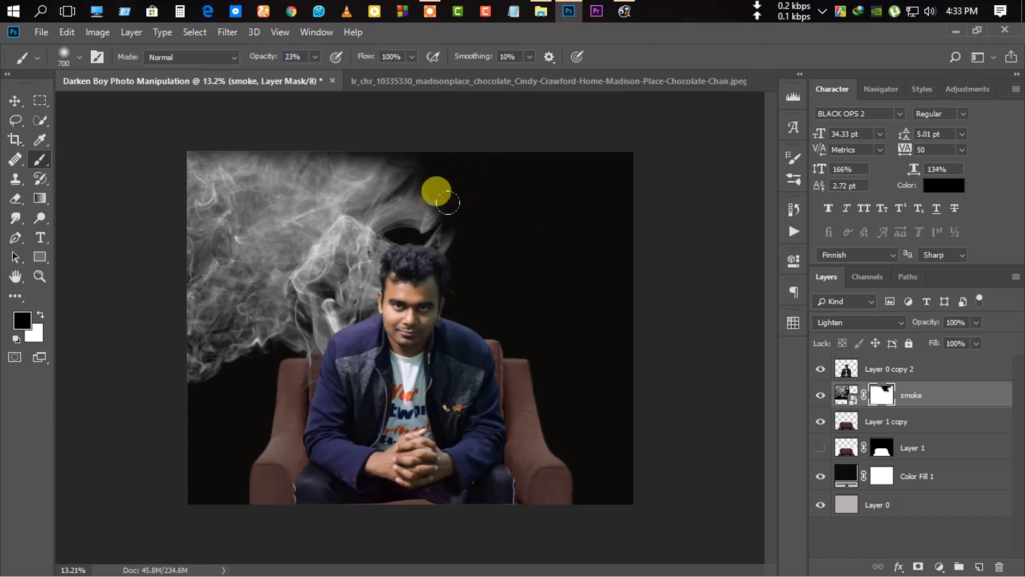
pyautogui.moveTo(438, 221)
pyautogui.mouseDown()
pyautogui.moveTo(424, 137)
pyautogui.moveTo(435, 229)
pyautogui.moveTo(169, 339)
pyautogui.moveTo(263, 245)
pyautogui.moveTo(189, 167)
pyautogui.moveTo(292, 194)
pyautogui.moveTo(318, 222)
pyautogui.moveTo(422, 216)
pyautogui.moveTo(454, 260)
pyautogui.moveTo(474, 229)
pyautogui.moveTo(475, 161)
pyautogui.moveTo(424, 206)
pyautogui.moveTo(474, 202)
pyautogui.moveTo(362, 138)
pyautogui.moveTo(174, 362)
pyautogui.moveTo(153, 401)
pyautogui.moveTo(168, 379)
pyautogui.moveTo(225, 367)
pyautogui.moveTo(1020, 404)
pyautogui.mouseUp()
pyautogui.moveTo(904, 325)
pyautogui.mouseDown()
pyautogui.moveTo(849, 327)
pyautogui.moveTo(867, 331)
pyautogui.mouseUp()
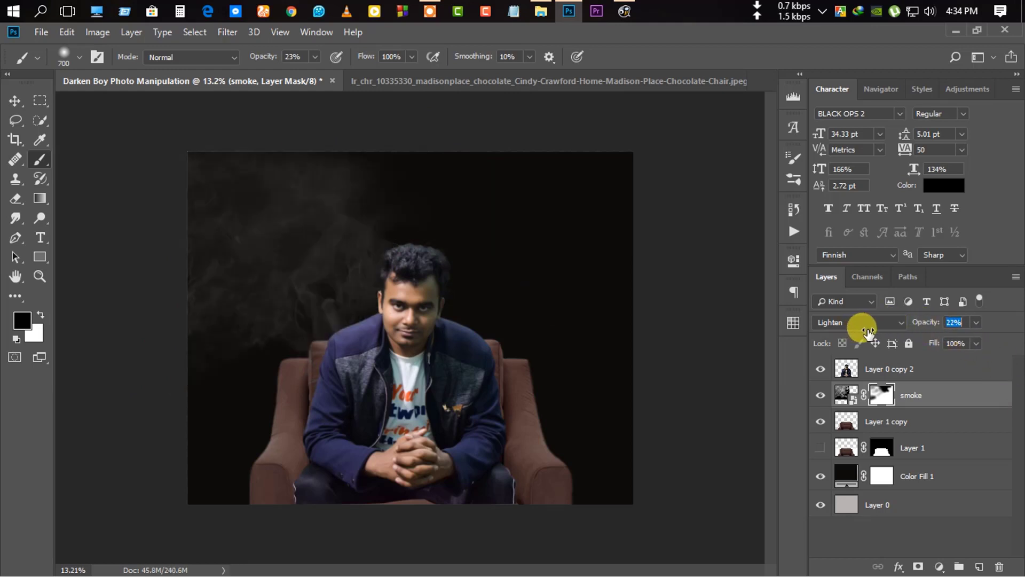
# Target the smoke layer's image thumbnail instead of its mask.
pyautogui.rightClick(887, 396)
pyautogui.click(920, 392)
pyautogui.rightClick(927, 395)
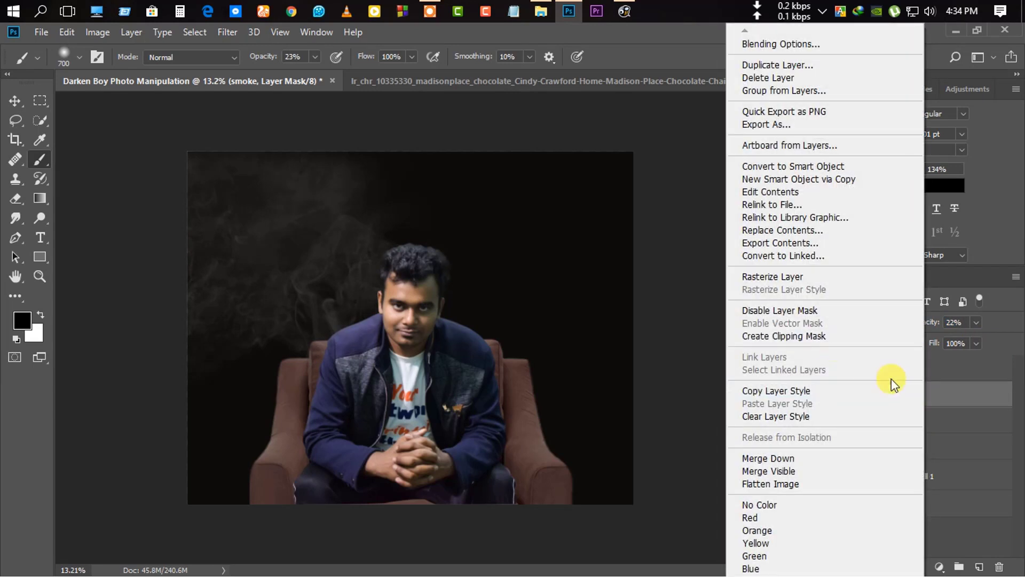
pyautogui.click(815, 398)
pyautogui.click(842, 396)
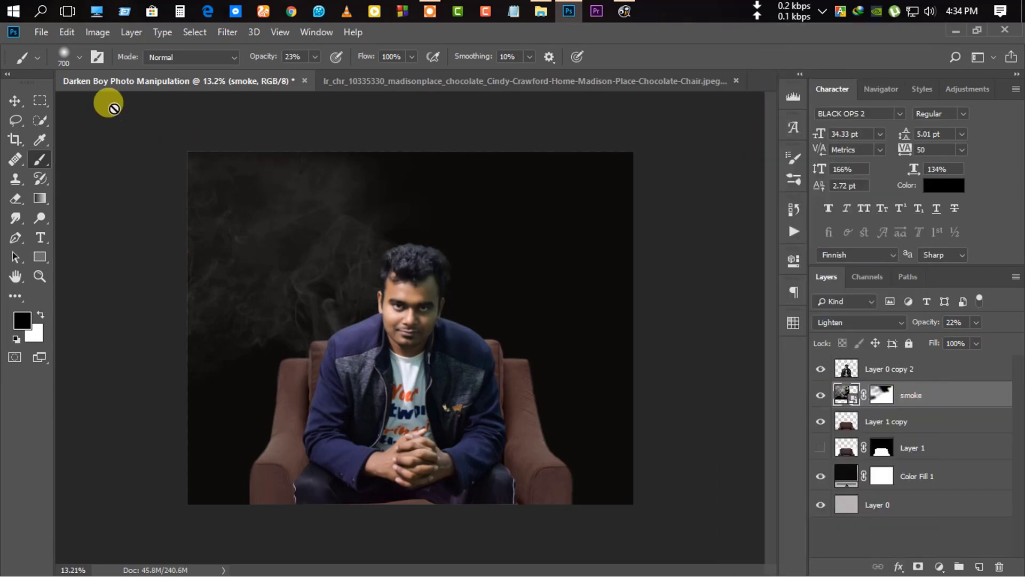
# Apply Hue/Saturation (Hue -26, Saturation +13, Lightness -5) to the smoke and raise opacity to 37%.
pyautogui.click(90, 33)
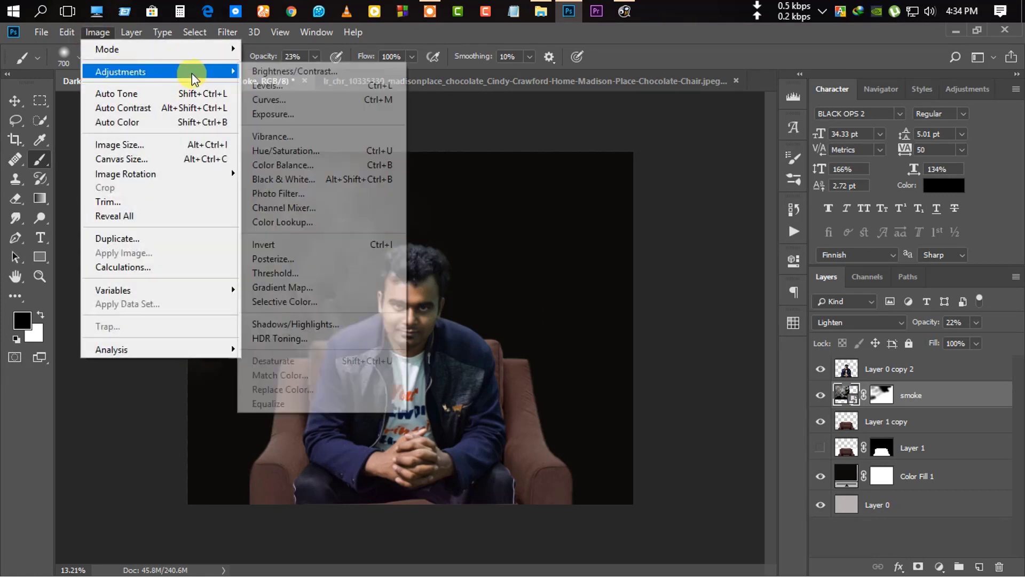
pyautogui.click(328, 150)
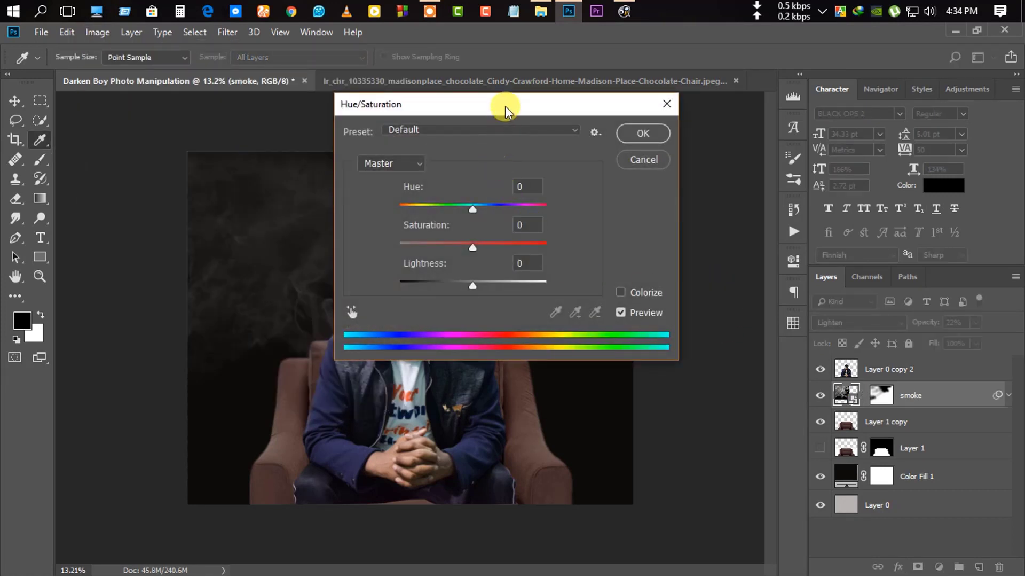
pyautogui.moveTo(506, 106); pyautogui.dragTo(731, 137)
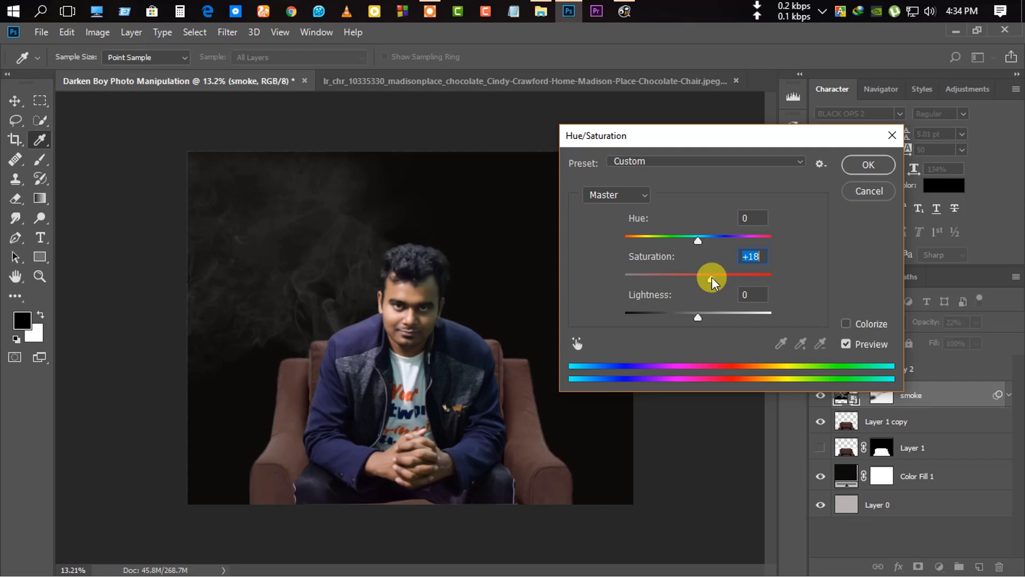
pyautogui.moveTo(712, 276); pyautogui.dragTo(674, 278)
pyautogui.moveTo(697, 316)
pyautogui.mouseDown()
pyautogui.moveTo(729, 315)
pyautogui.moveTo(699, 318)
pyautogui.mouseUp()
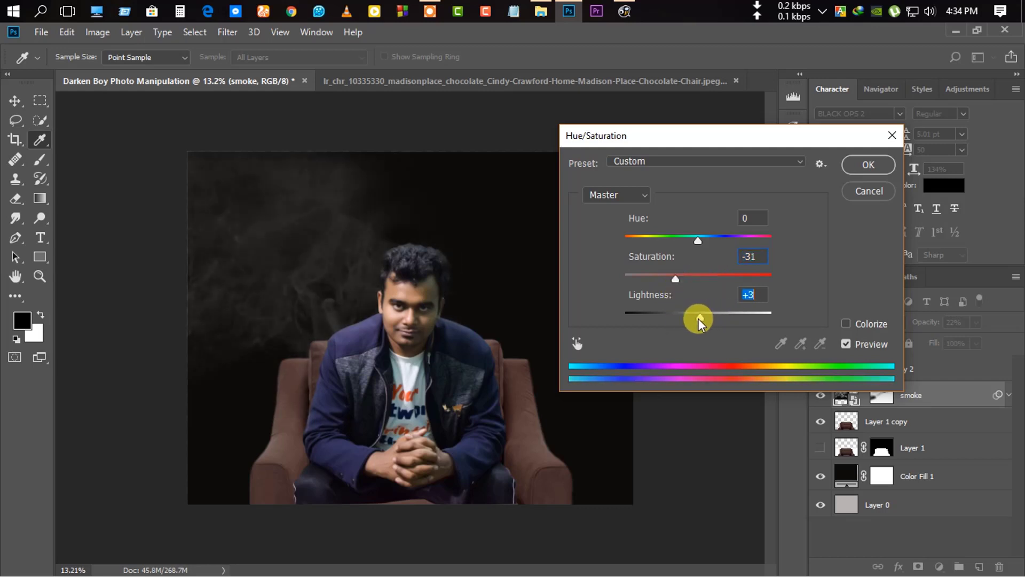
pyautogui.moveTo(698, 240); pyautogui.dragTo(678, 238)
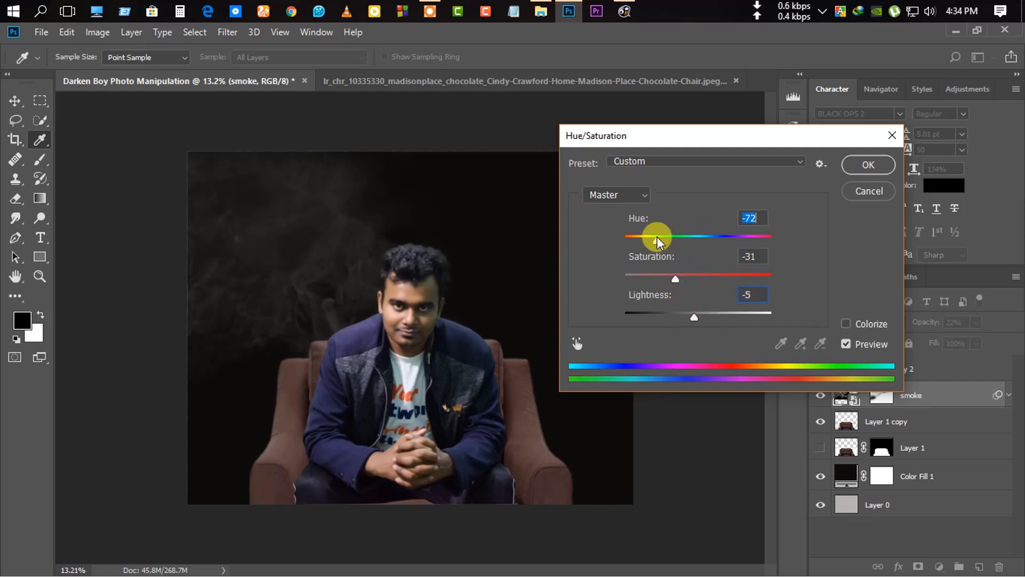
pyautogui.moveTo(675, 280); pyautogui.dragTo(714, 280)
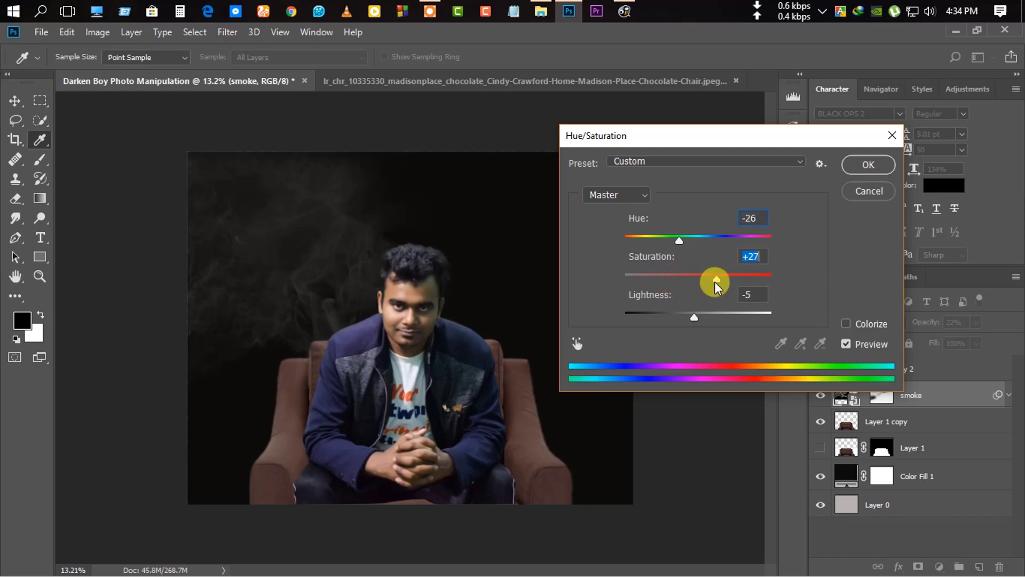
pyautogui.click(869, 164)
pyautogui.moveTo(933, 327)
pyautogui.mouseDown()
pyautogui.moveTo(949, 329)
pyautogui.moveTo(940, 331)
pyautogui.mouseUp()
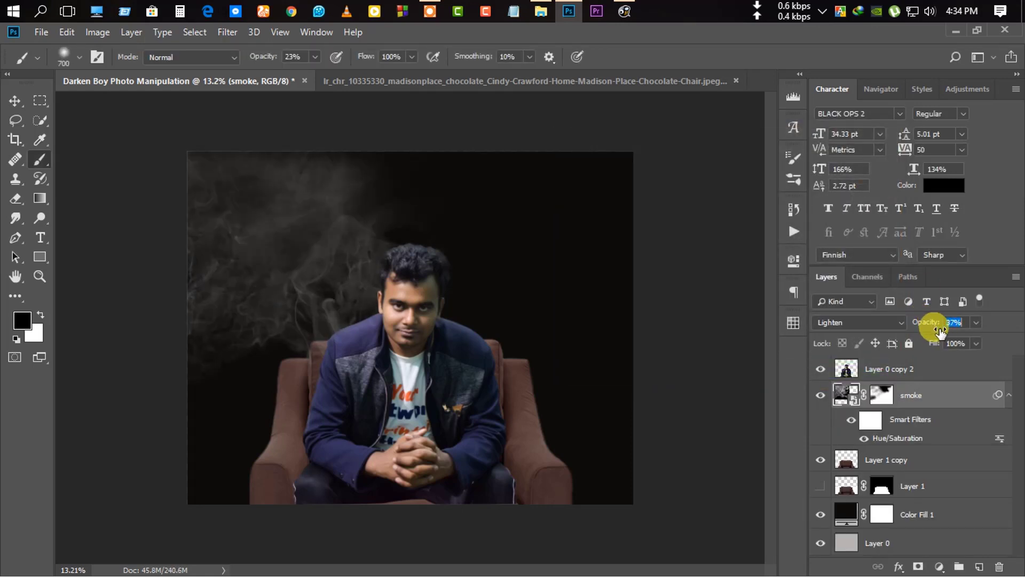
# Keep the smoke at 37% opacity and apply its layer mask permanently.
pyautogui.click(421, 310)
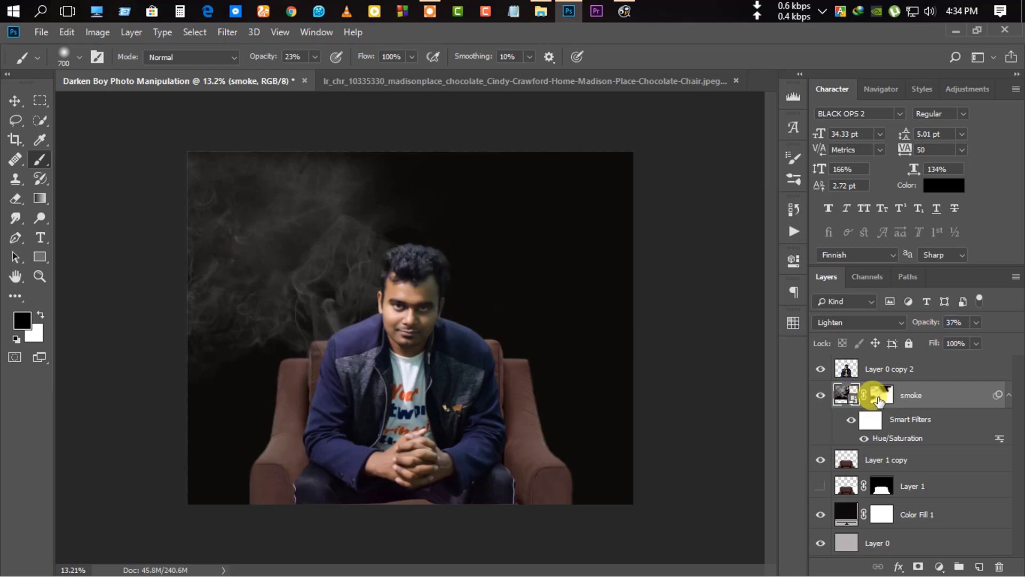
pyautogui.rightClick(879, 398)
pyautogui.press('Escape')
pyautogui.rightClick(880, 395)
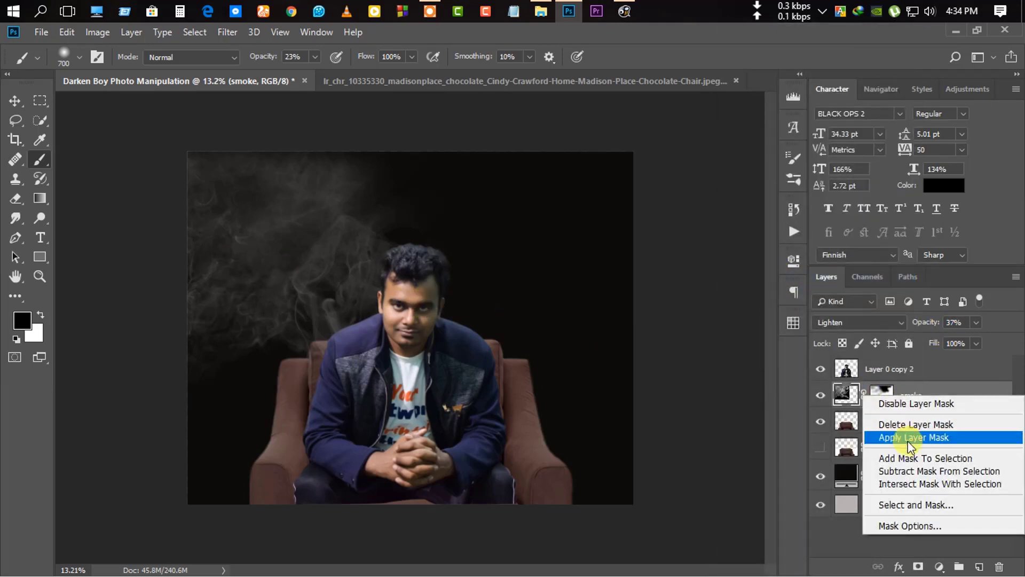
pyautogui.click(909, 439)
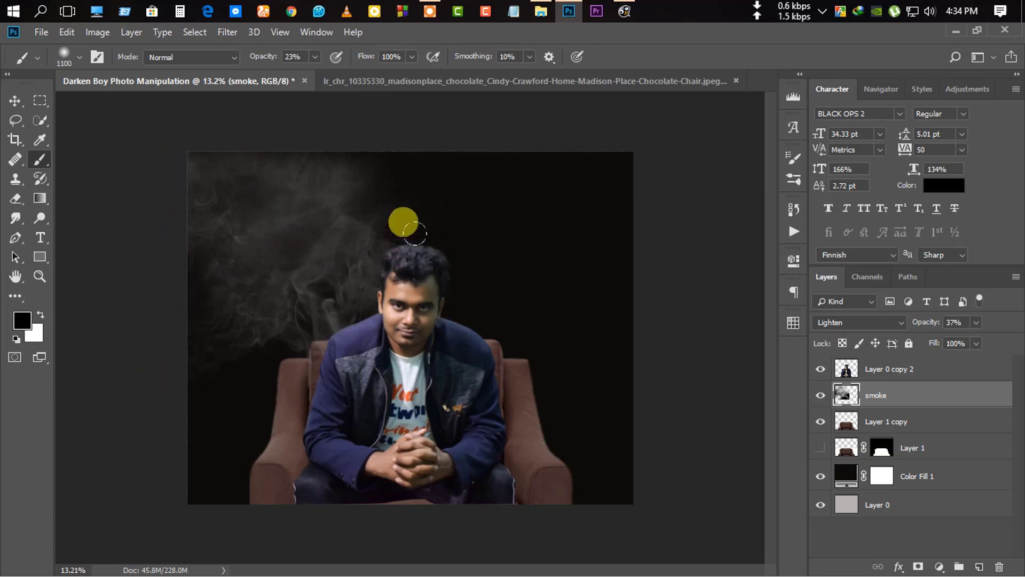
# Enlarge the brush to 1100 and select the top layer, Layer 0 copy 2.
pyautogui.press(']')
pyautogui.press(']')
pyautogui.press(']')
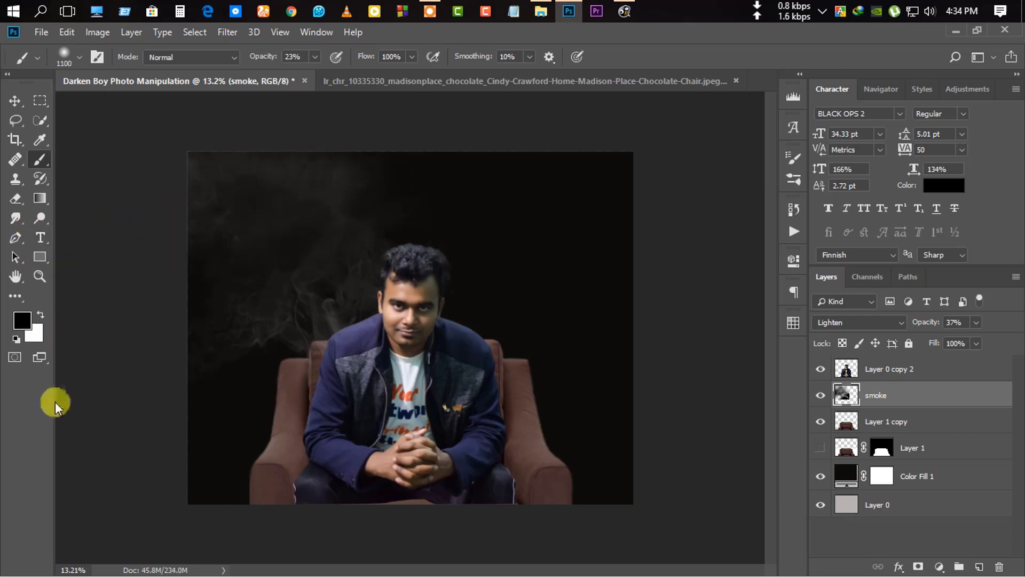
pyautogui.scroll(-2, 144, 358)
pyautogui.scroll(1, 251, 368)
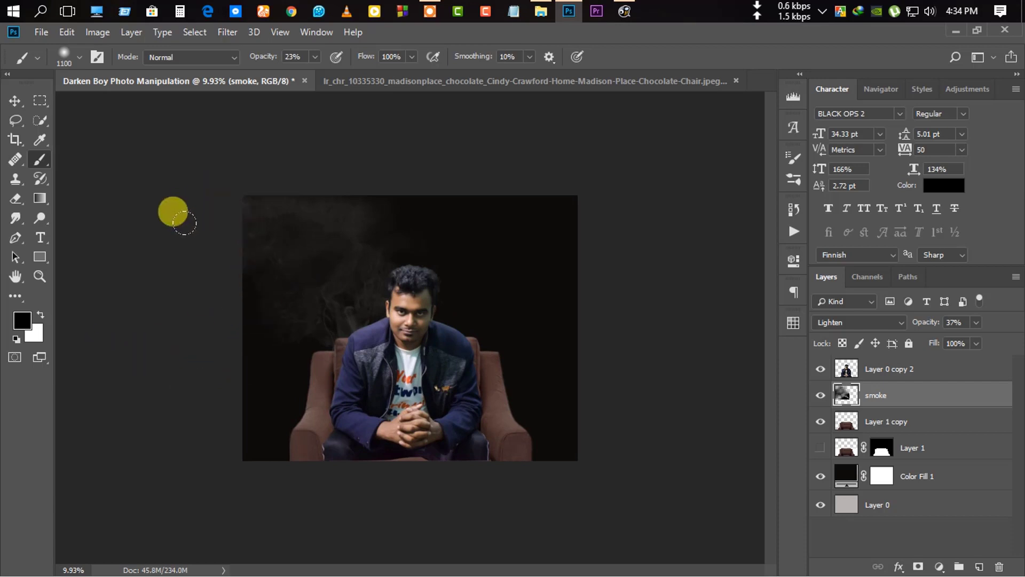
pyautogui.scroll(-1, 297, 286)
pyautogui.scroll(2, 323, 339)
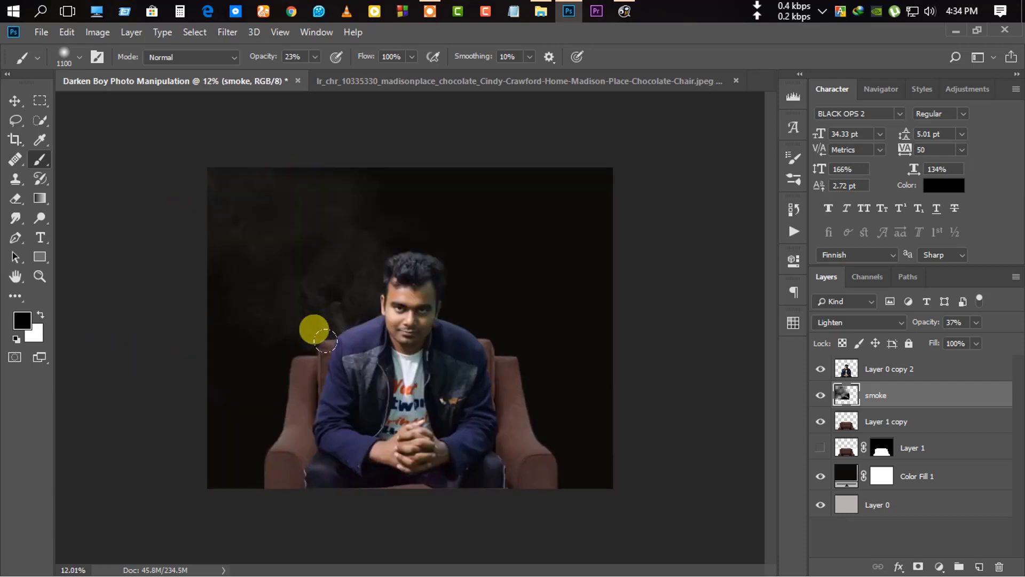
pyautogui.click(887, 368)
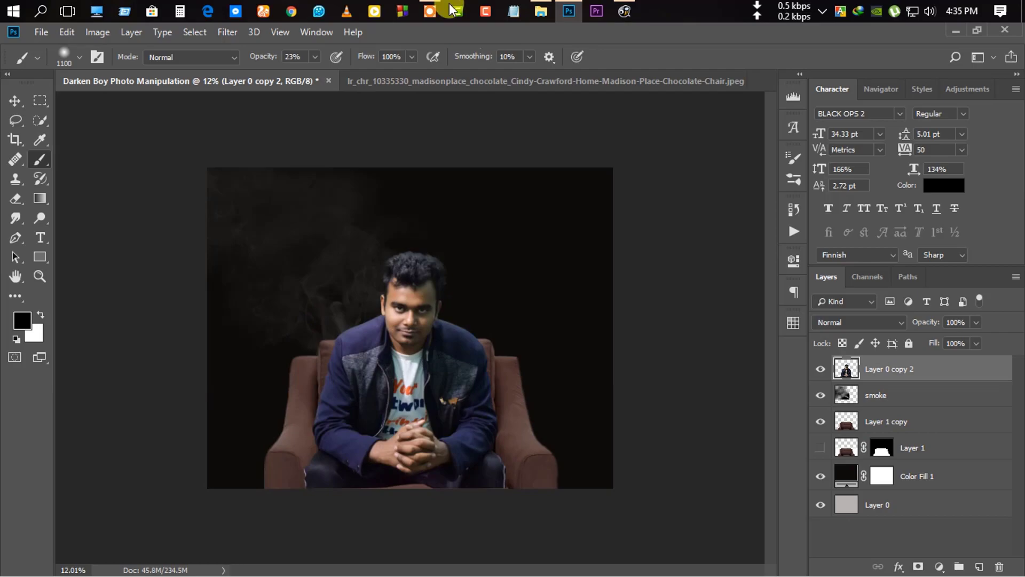
# Place a second smoke image from File Explorer and blend it with Lighten.
pyautogui.click(541, 11)
pyautogui.moveTo(373, 134)
pyautogui.mouseDown()
pyautogui.moveTo(639, 66)
pyautogui.moveTo(324, 328)
pyautogui.mouseUp()
pyautogui.click(524, 57)
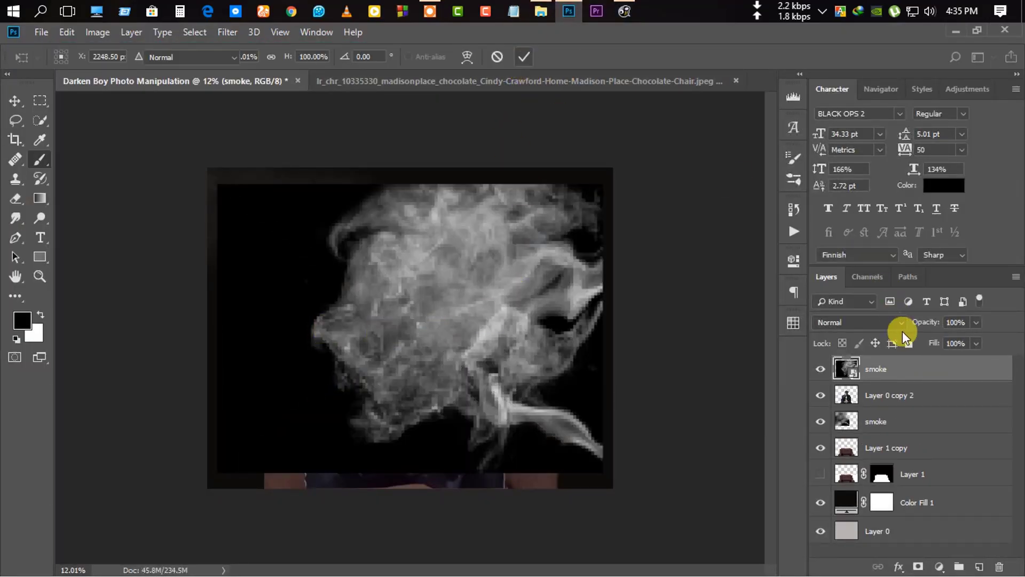
pyautogui.click(869, 320)
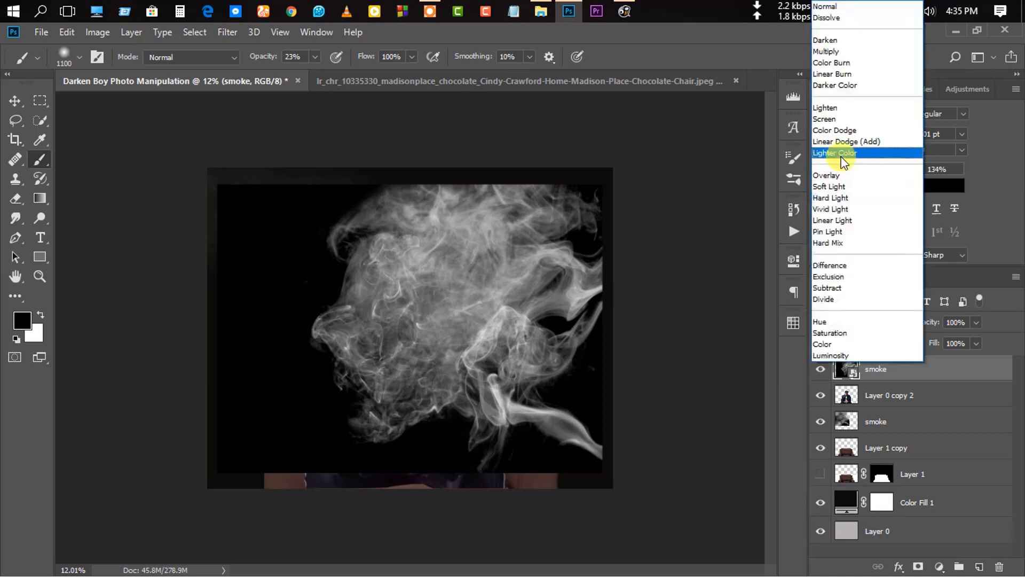
pyautogui.click(838, 107)
# Flip the new smoke horizontally, scale it to about 83% and move it to the lower left.
pyautogui.hotkey('ctrl', 't')
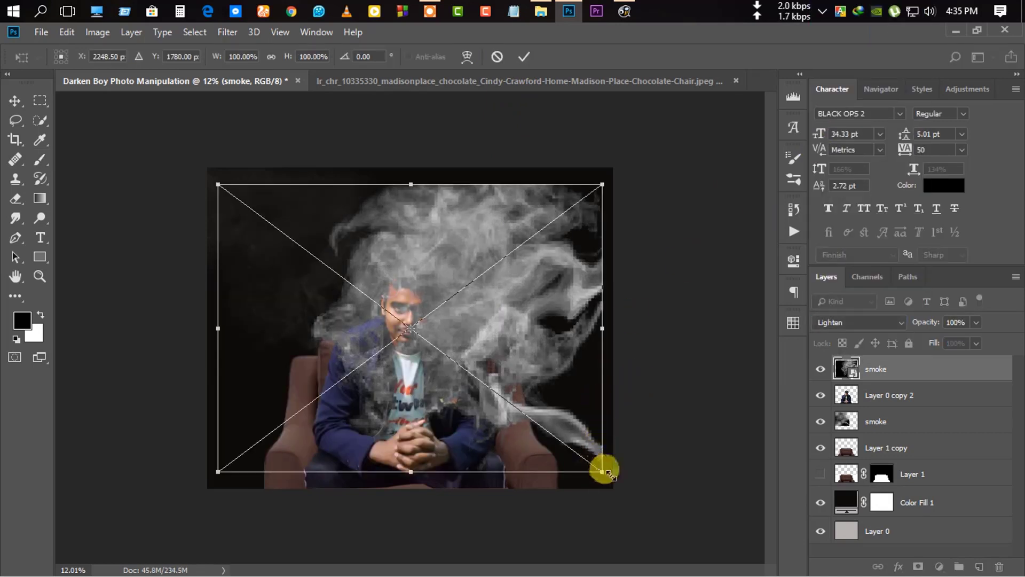
pyautogui.moveTo(606, 470); pyautogui.dragTo(645, 504)
pyautogui.rightClick(583, 329)
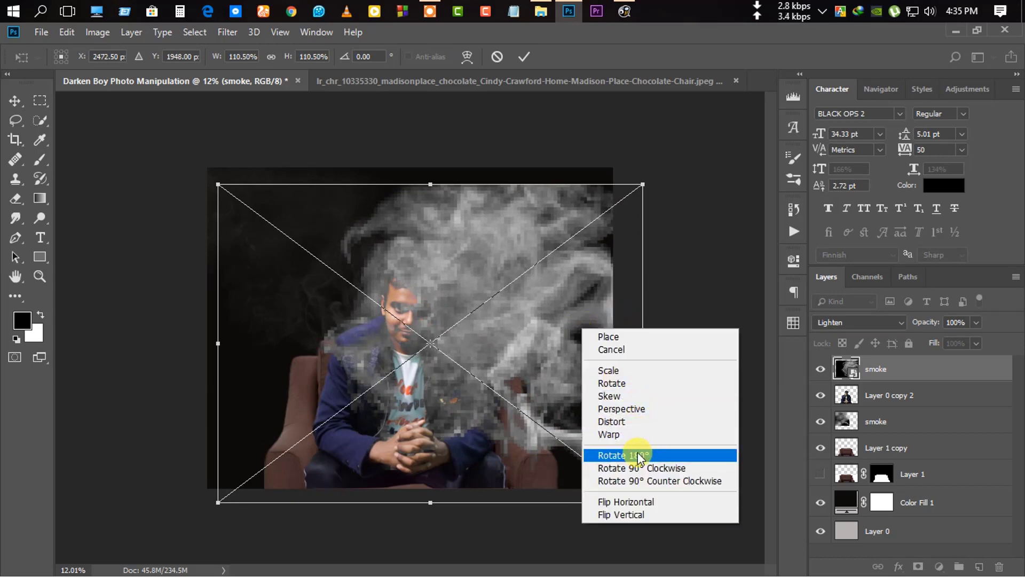
pyautogui.click(637, 503)
pyautogui.moveTo(489, 377)
pyautogui.mouseDown()
pyautogui.moveTo(459, 429)
pyautogui.moveTo(469, 395)
pyautogui.mouseUp()
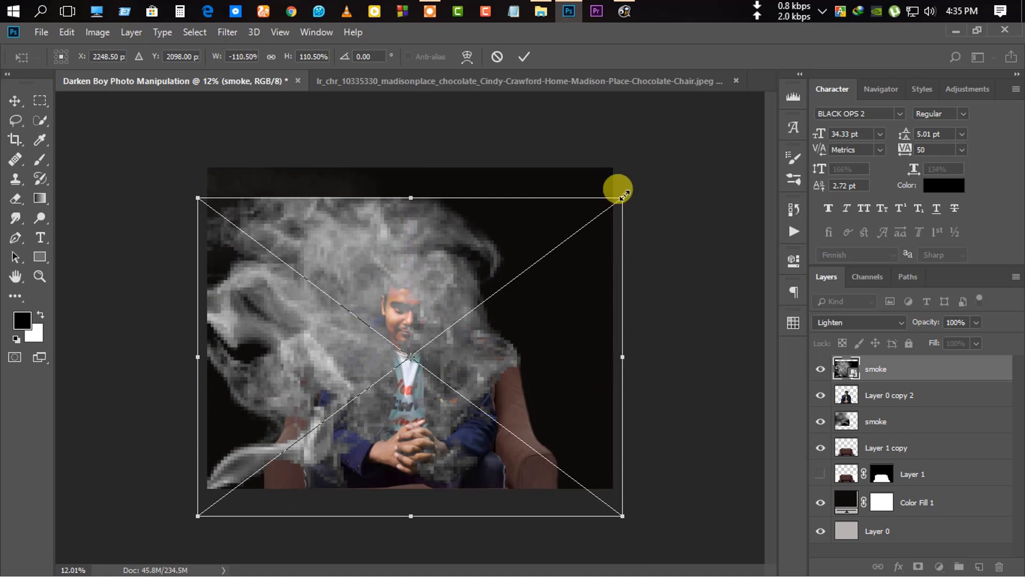
pyautogui.moveTo(623, 195); pyautogui.dragTo(529, 277)
pyautogui.moveTo(457, 355); pyautogui.dragTo(459, 382)
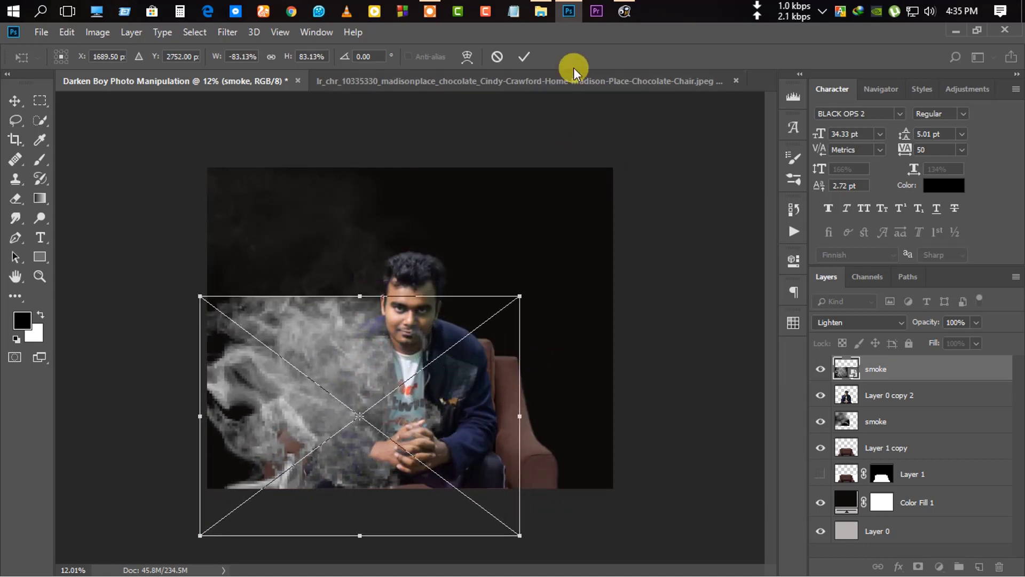
pyautogui.click(528, 58)
# Mask the new smoke layer at 83% opacity, clearing smoke from the face, jacket and hard edges.
pyautogui.press('b')
pyautogui.scroll(1, 293, 475)
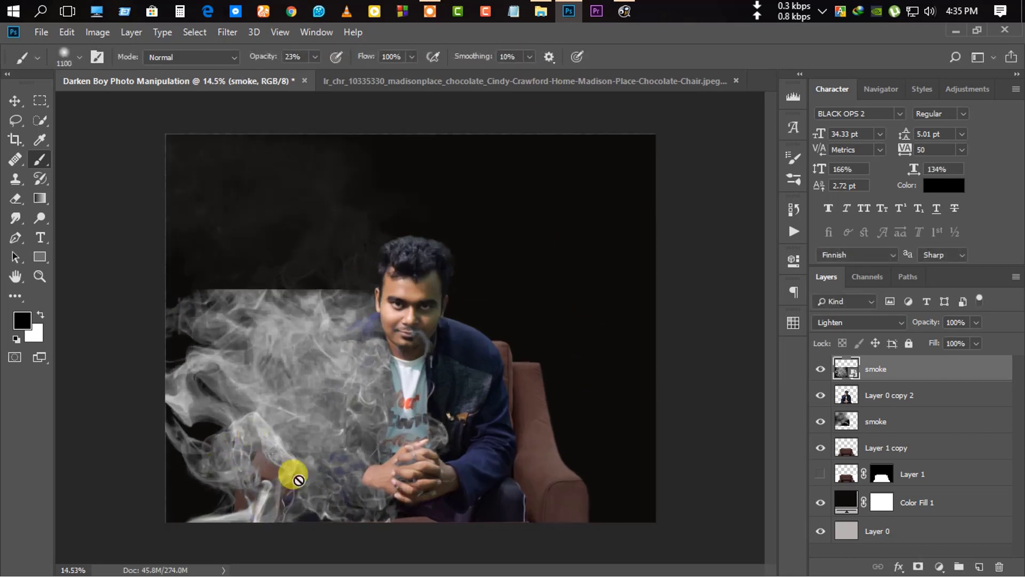
pyautogui.click(917, 566)
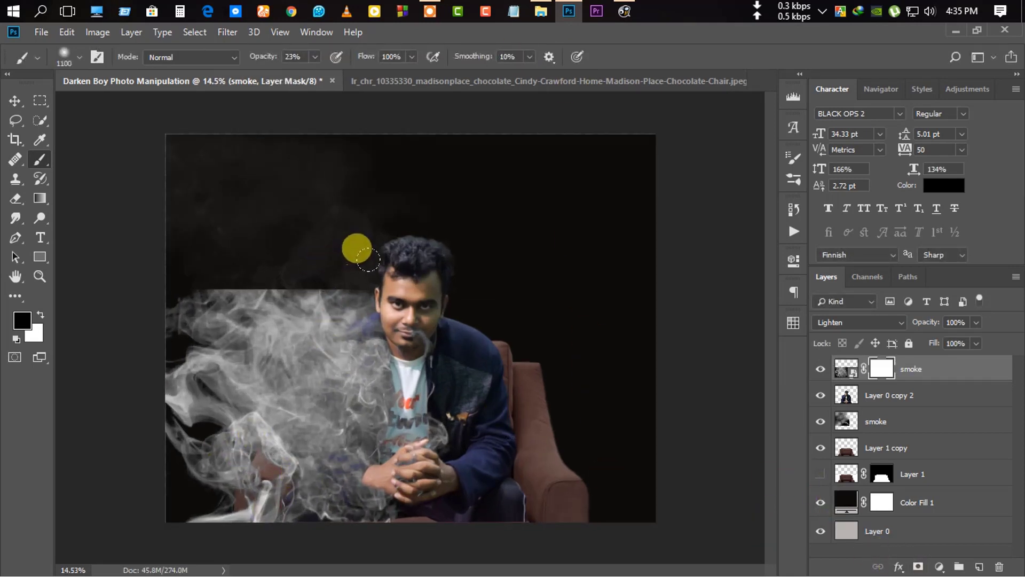
pyautogui.moveTo(357, 245)
pyautogui.mouseDown()
pyautogui.moveTo(378, 220)
pyautogui.moveTo(155, 234)
pyautogui.moveTo(401, 240)
pyautogui.moveTo(216, 231)
pyautogui.moveTo(201, 263)
pyautogui.moveTo(179, 205)
pyautogui.moveTo(268, 229)
pyautogui.moveTo(155, 247)
pyautogui.mouseUp()
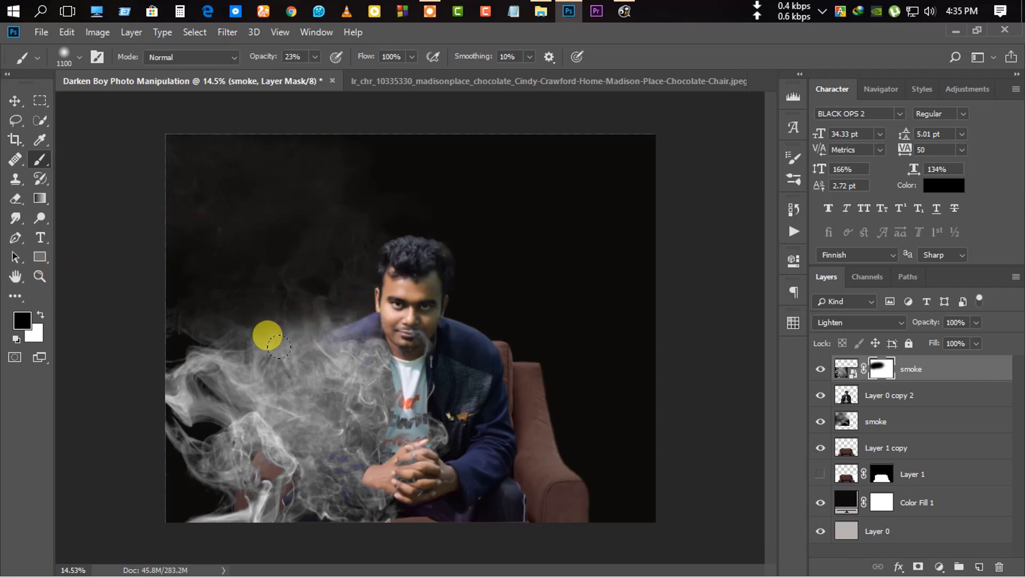
pyautogui.moveTo(919, 326); pyautogui.dragTo(912, 323)
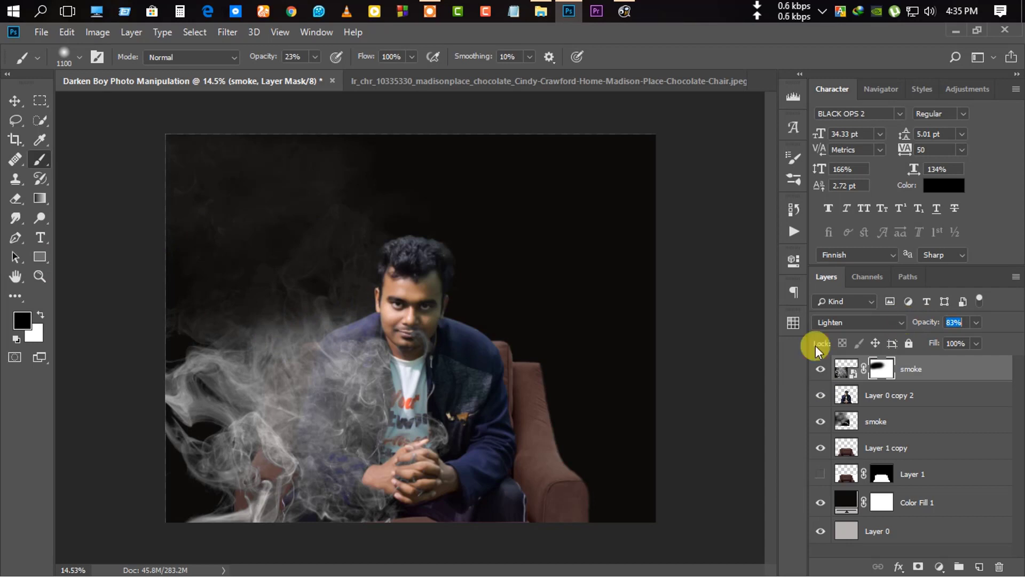
pyautogui.moveTo(352, 344)
pyautogui.mouseDown()
pyautogui.moveTo(316, 400)
pyautogui.moveTo(308, 373)
pyautogui.mouseUp()
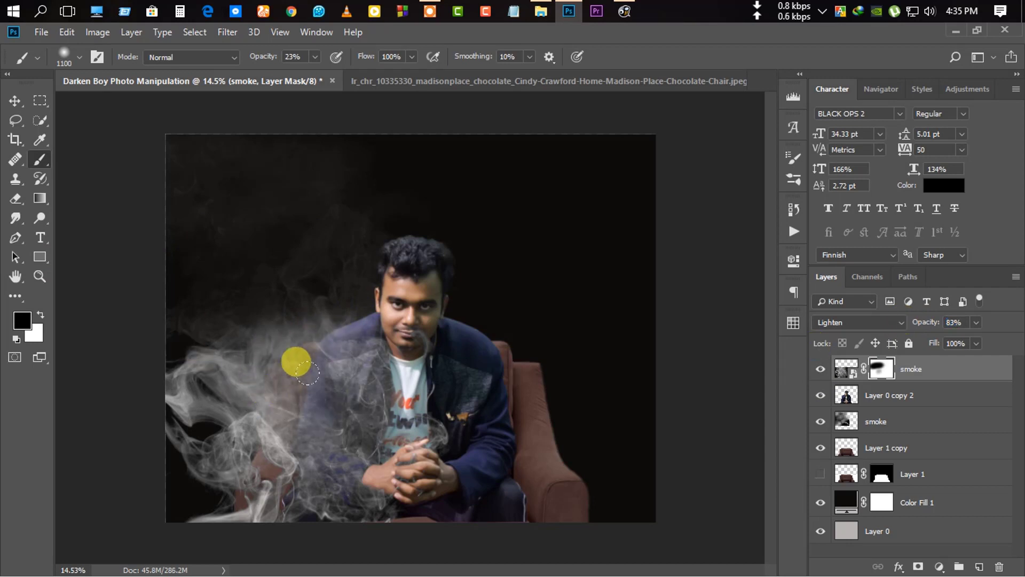
pyautogui.moveTo(387, 302)
pyautogui.mouseDown()
pyautogui.moveTo(389, 286)
pyautogui.moveTo(355, 314)
pyautogui.mouseUp()
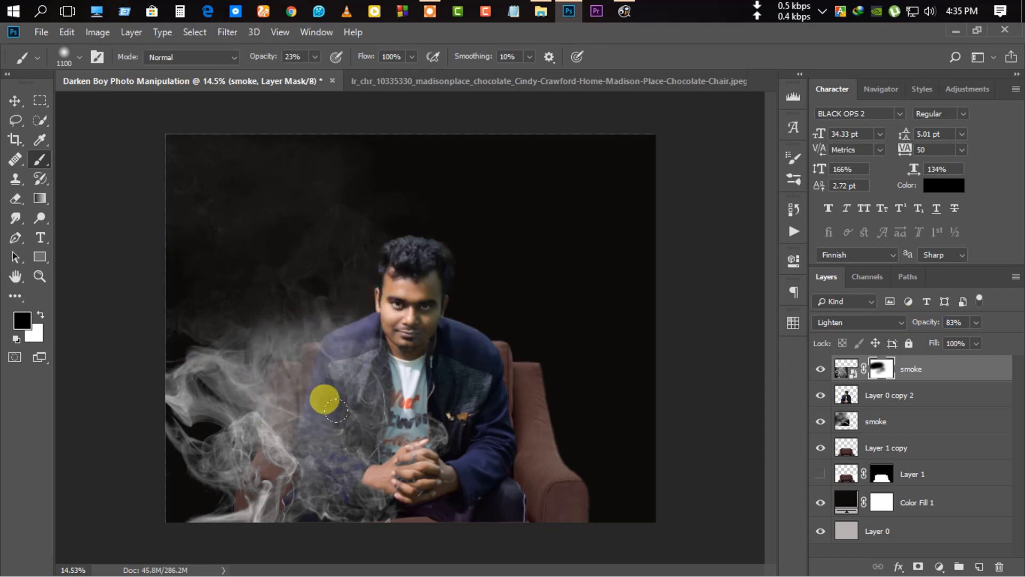
pyautogui.moveTo(218, 355); pyautogui.dragTo(157, 488)
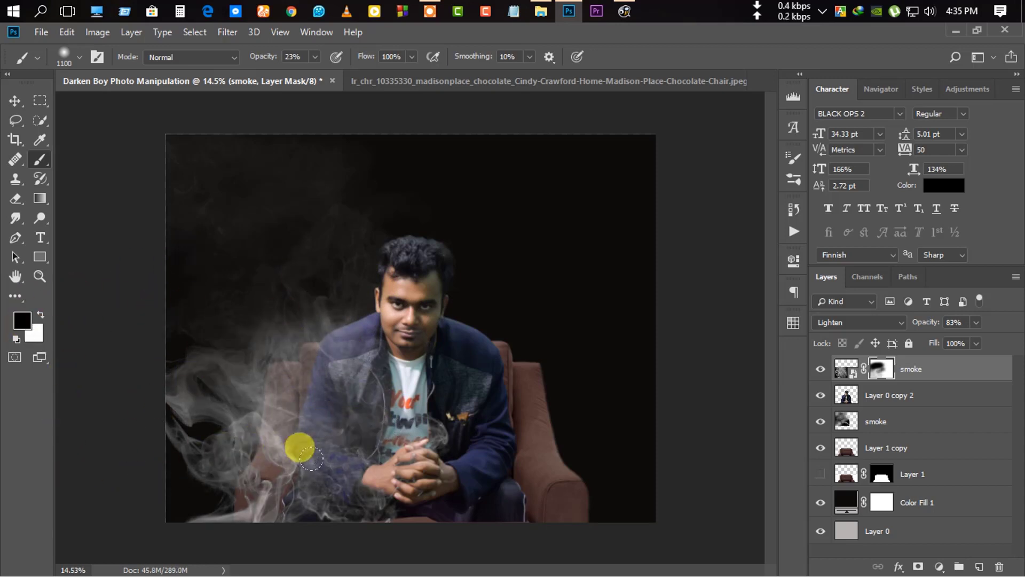
# Compare against the lower smoke layer, then re-target the top smoke layer's mask.
pyautogui.scroll(-1, 322, 467)
pyautogui.scroll(1, 316, 457)
pyautogui.scroll(-1, 274, 430)
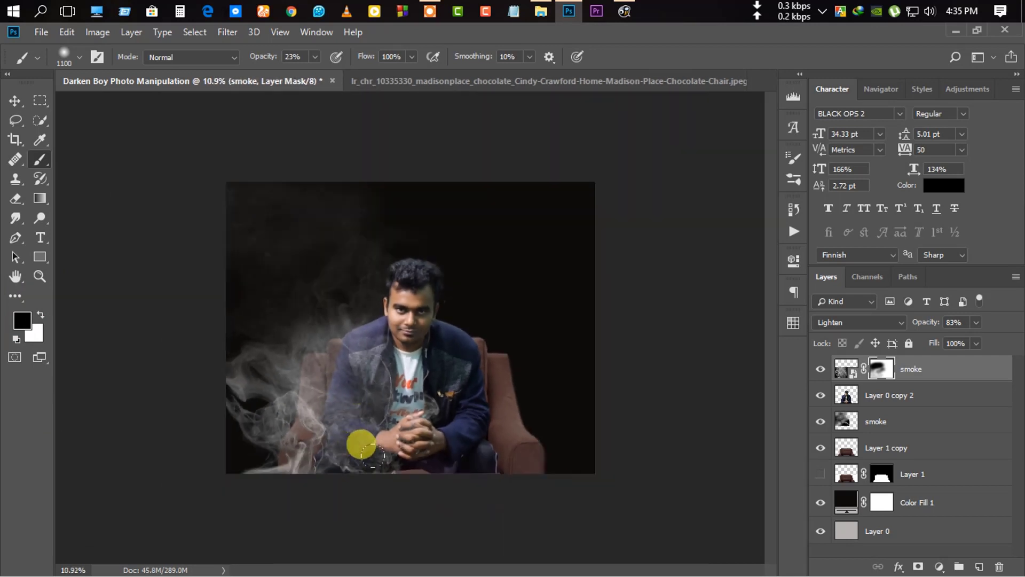
pyautogui.scroll(-1, 360, 441)
pyautogui.scroll(1, 273, 343)
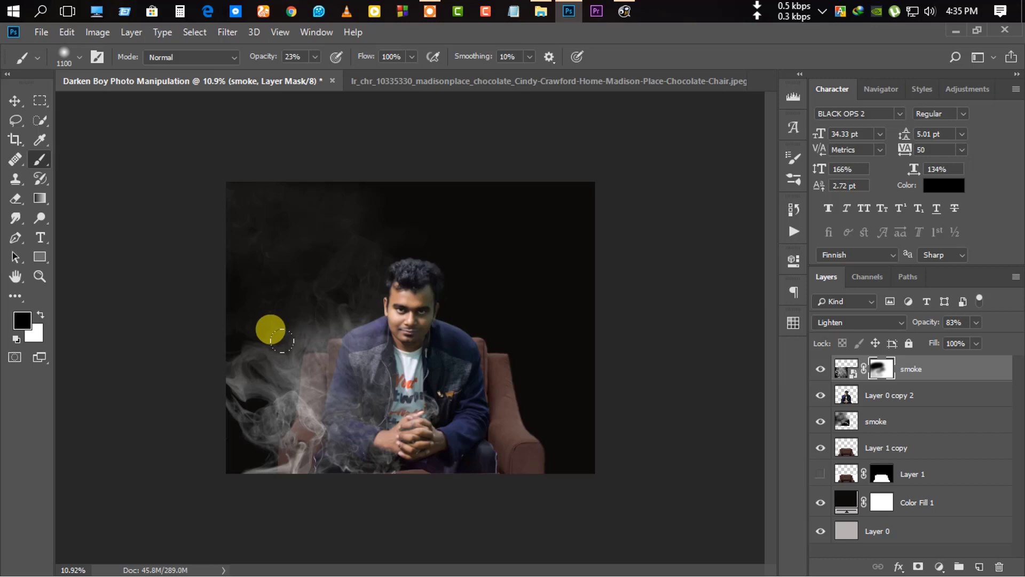
pyautogui.click(881, 426)
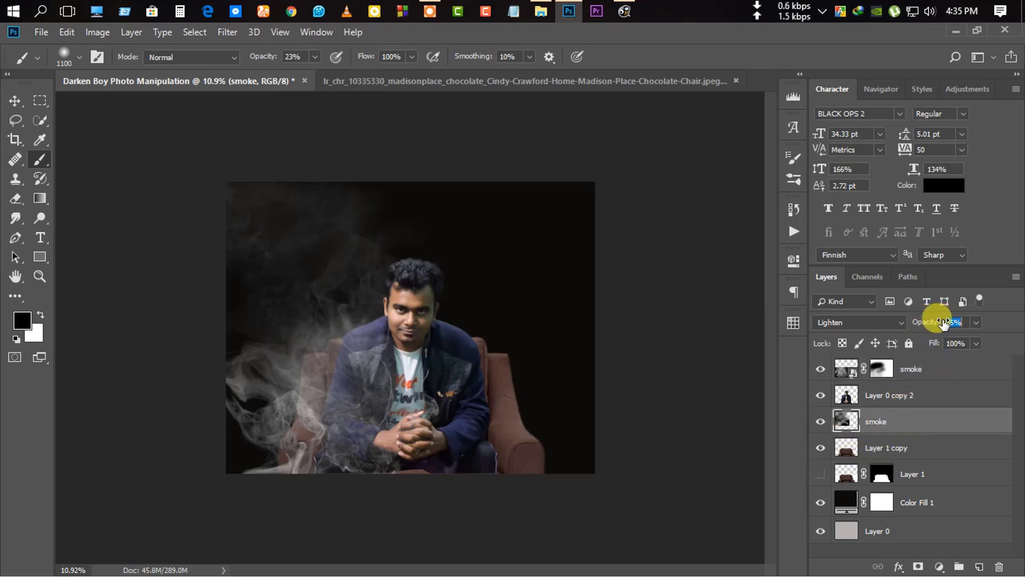
pyautogui.click(911, 371)
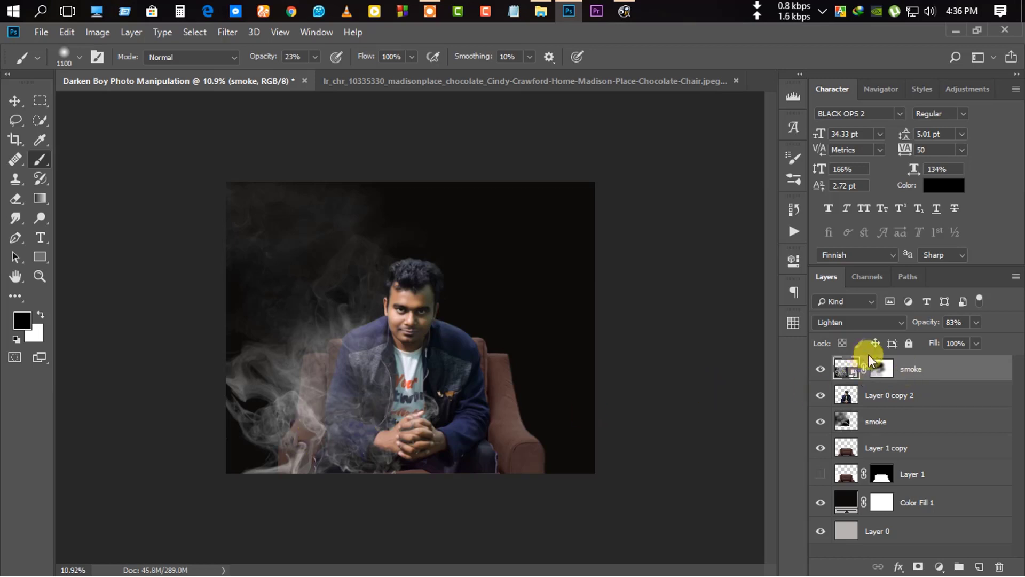
pyautogui.click(882, 369)
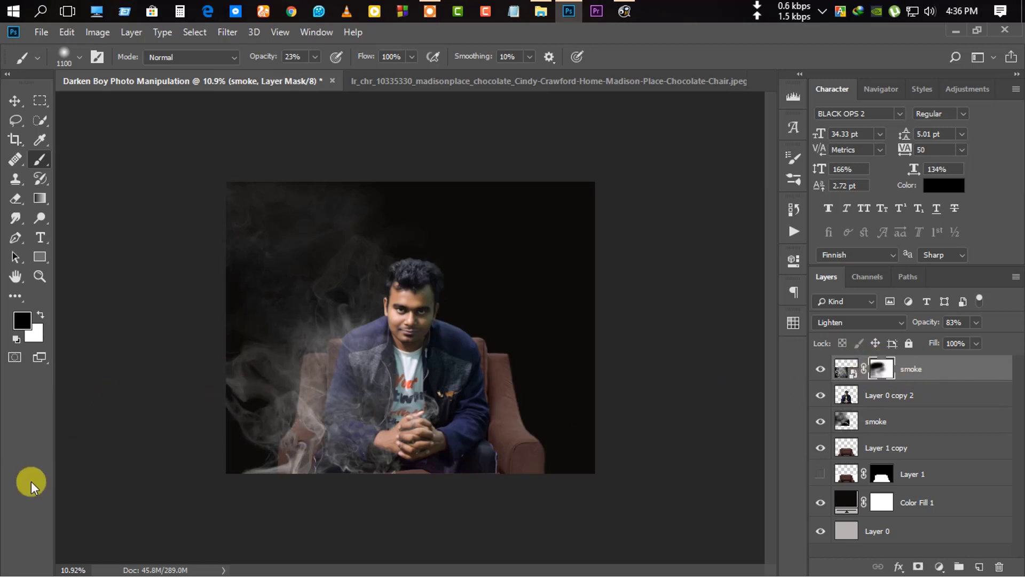
# Paint away more smoke across the figure and zoom in to inspect the result.
pyautogui.moveTo(270, 406)
pyautogui.mouseDown()
pyautogui.moveTo(342, 325)
pyautogui.moveTo(246, 384)
pyautogui.mouseUp()
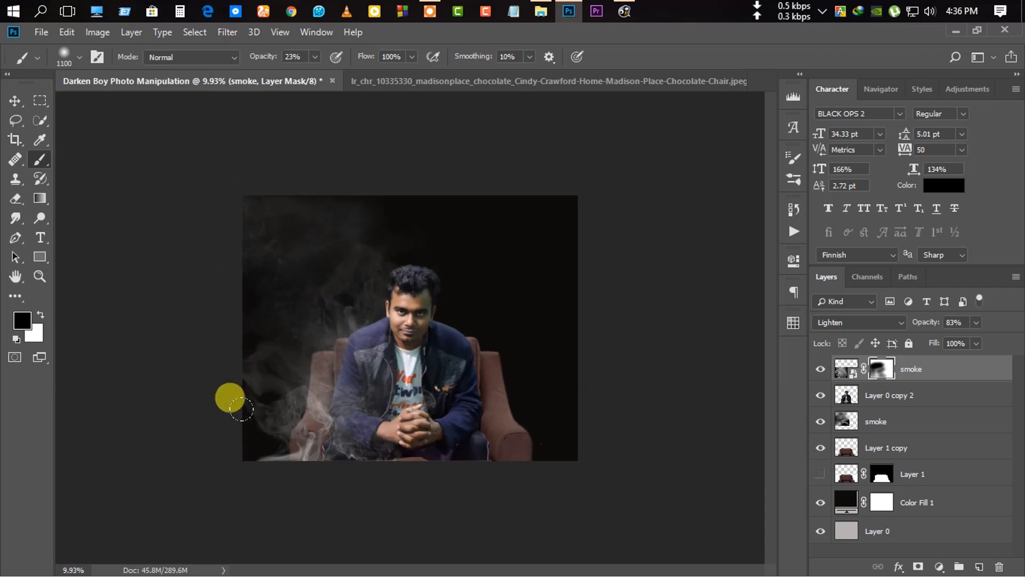
pyautogui.hotkey('ctrl', '+')
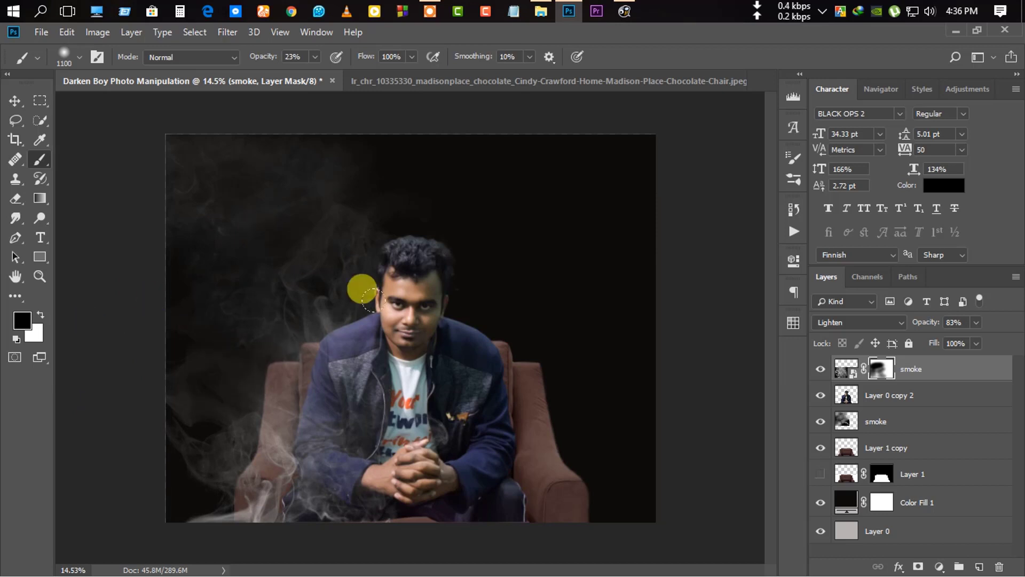
pyautogui.scroll(-1, 379, 315)
pyautogui.scroll(-1, 383, 356)
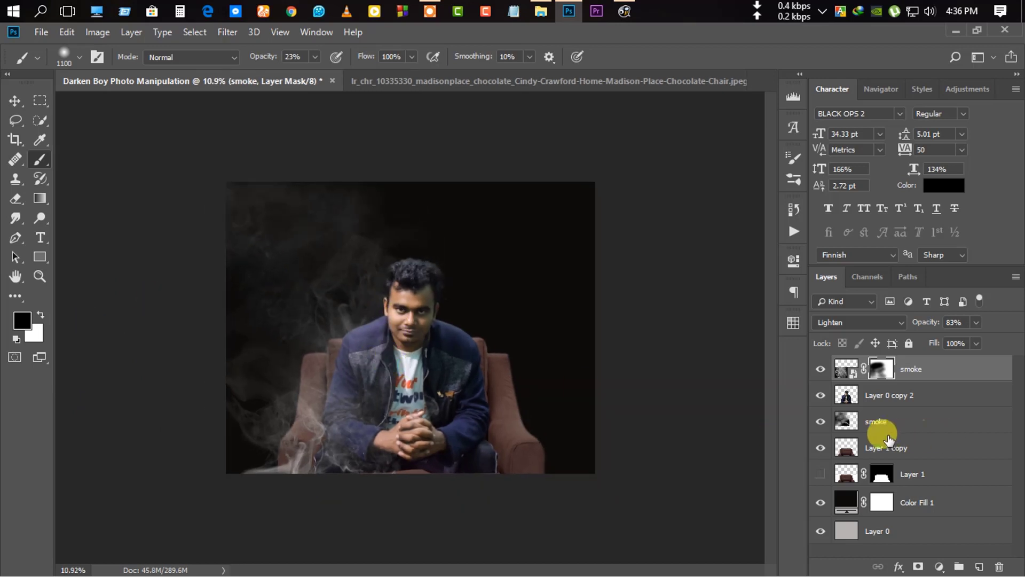
pyautogui.scroll(1, 383, 430)
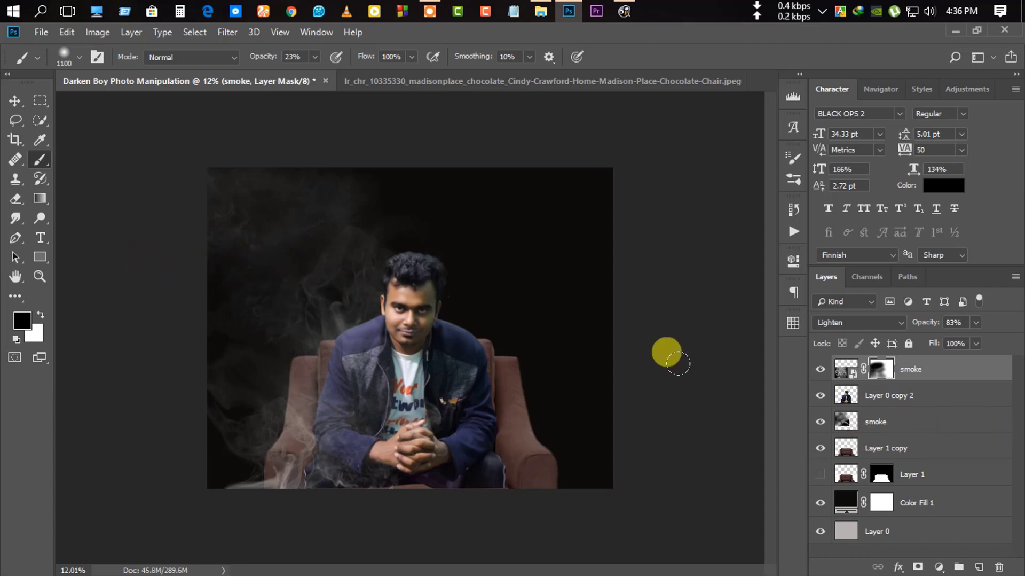
pyautogui.scroll(3, 406, 360)
pyautogui.scroll(-3, 407, 361)
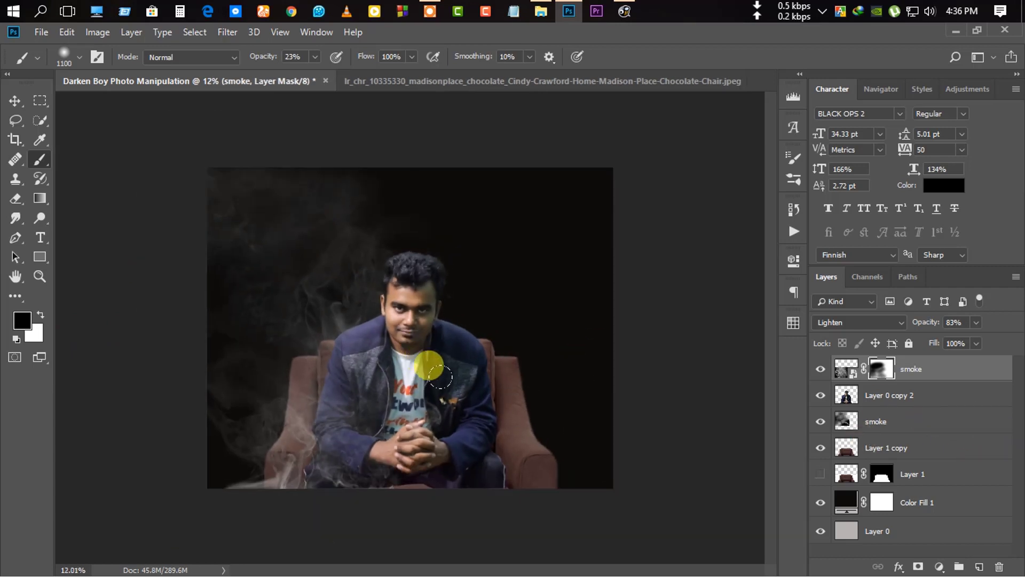
pyautogui.rightClick(889, 372)
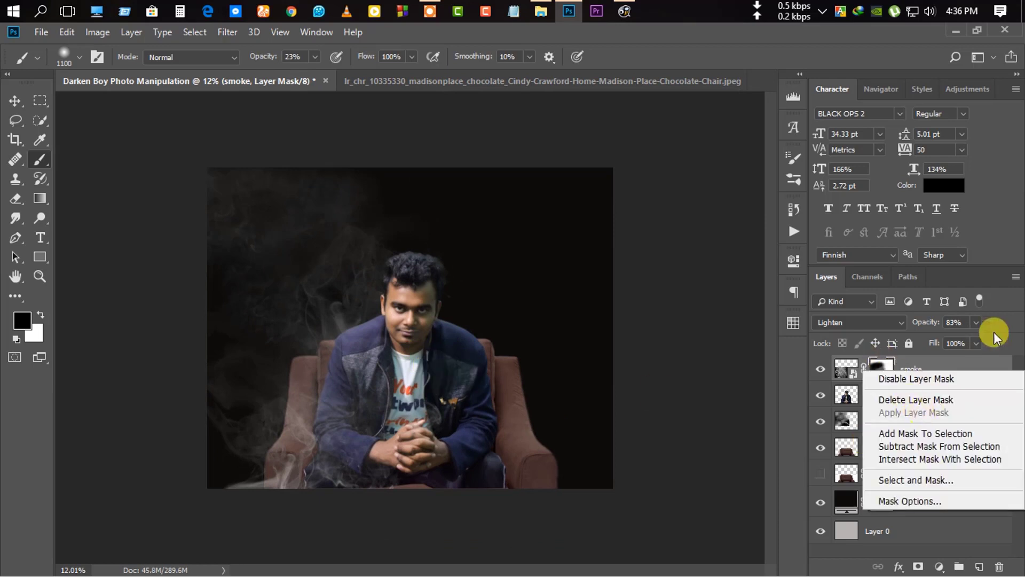
pyautogui.click(959, 366)
pyautogui.rightClick(960, 367)
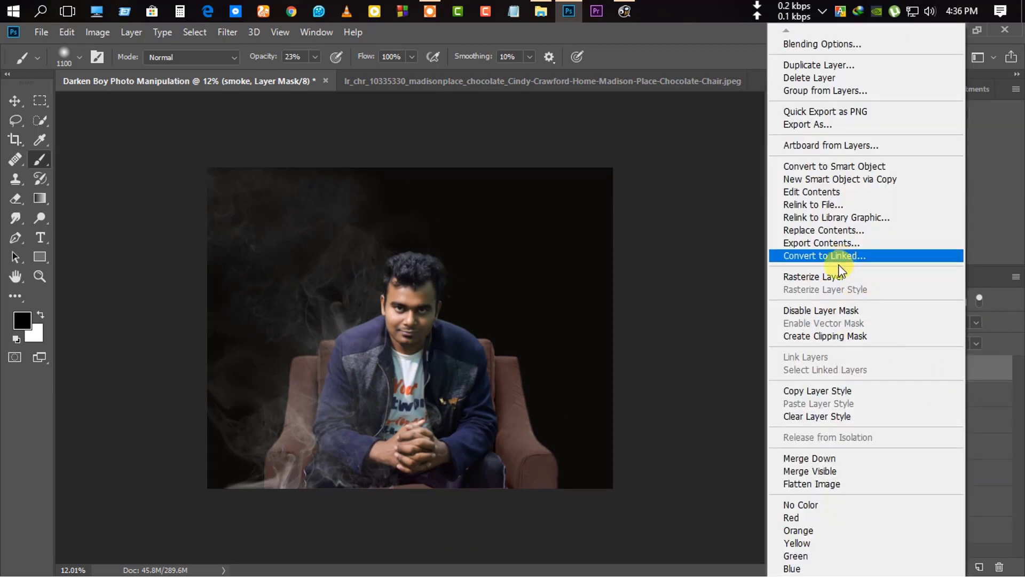
pyautogui.click(833, 276)
pyautogui.rightClick(881, 368)
pyautogui.click(897, 413)
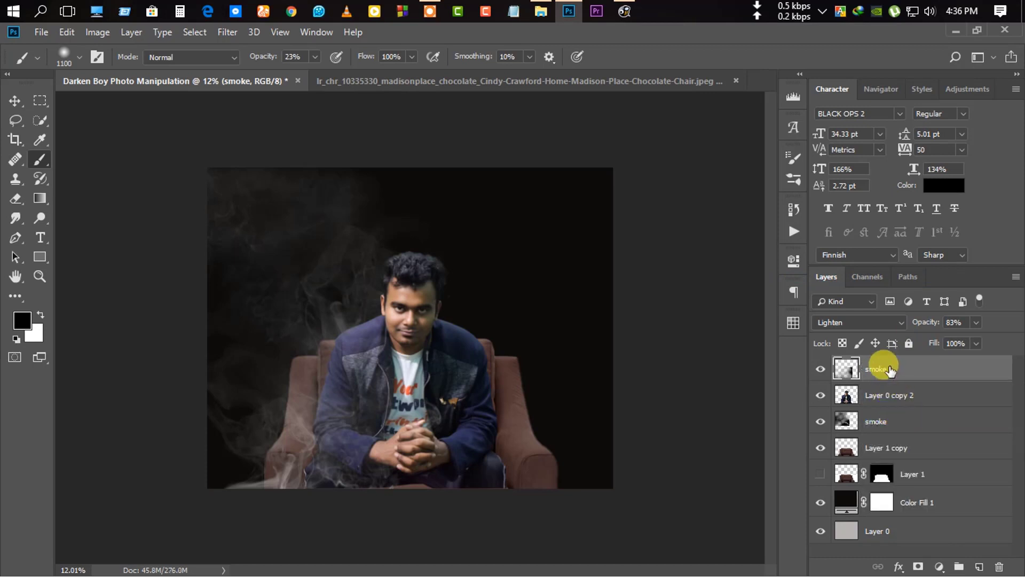
pyautogui.hotkey('ctrl', 'j')
pyautogui.hotkey('ctrl', 'z')
# Brighten the top smoke layer with Brightness/Contrast (24/100).
pyautogui.click(102, 33)
pyautogui.click(299, 54)
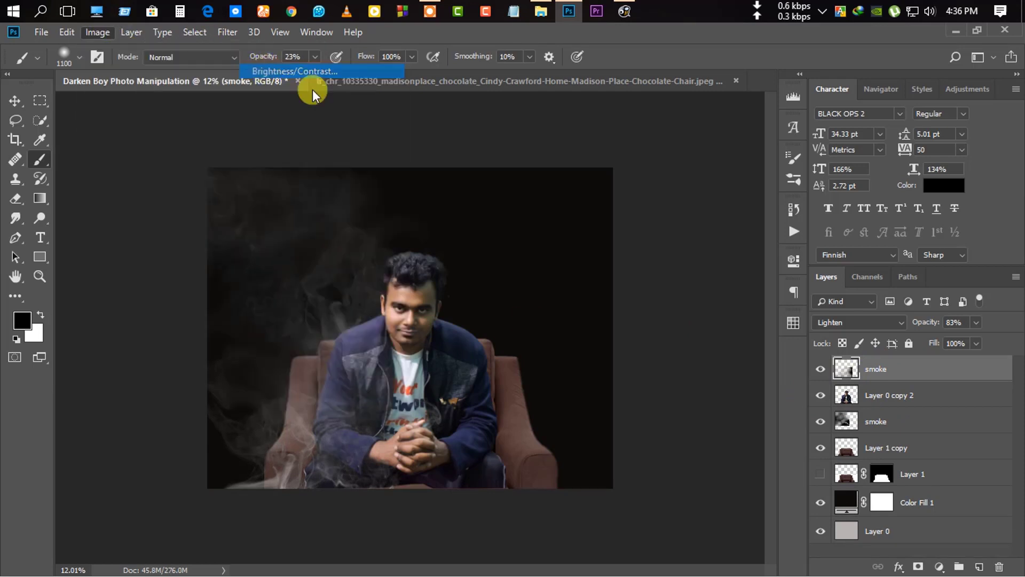
pyautogui.moveTo(801, 199); pyautogui.dragTo(827, 203)
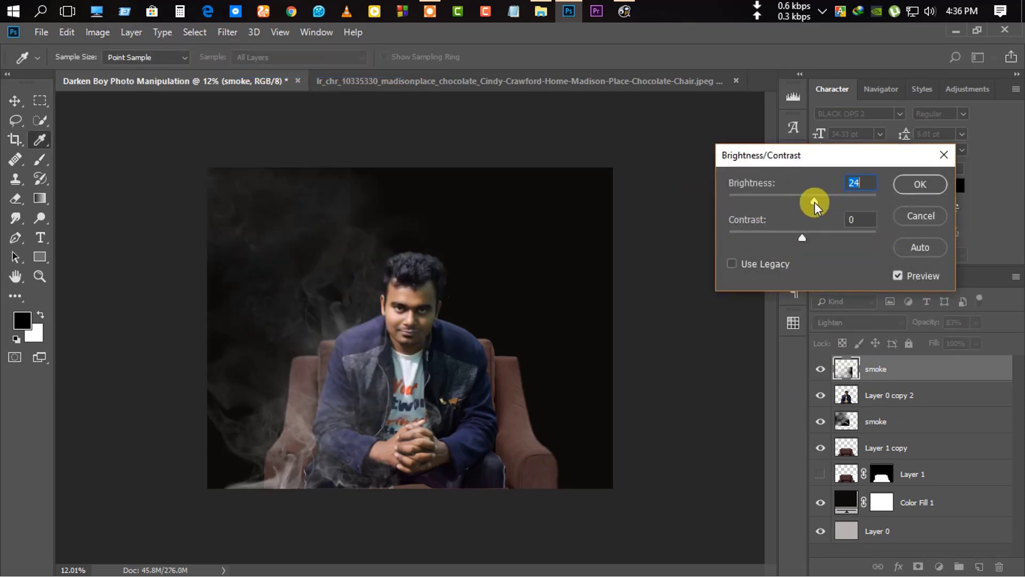
pyautogui.click(900, 184)
# Set the lower smoke layer's Brightness/Contrast to Brightness -2, Contrast 67.
pyautogui.click(886, 422)
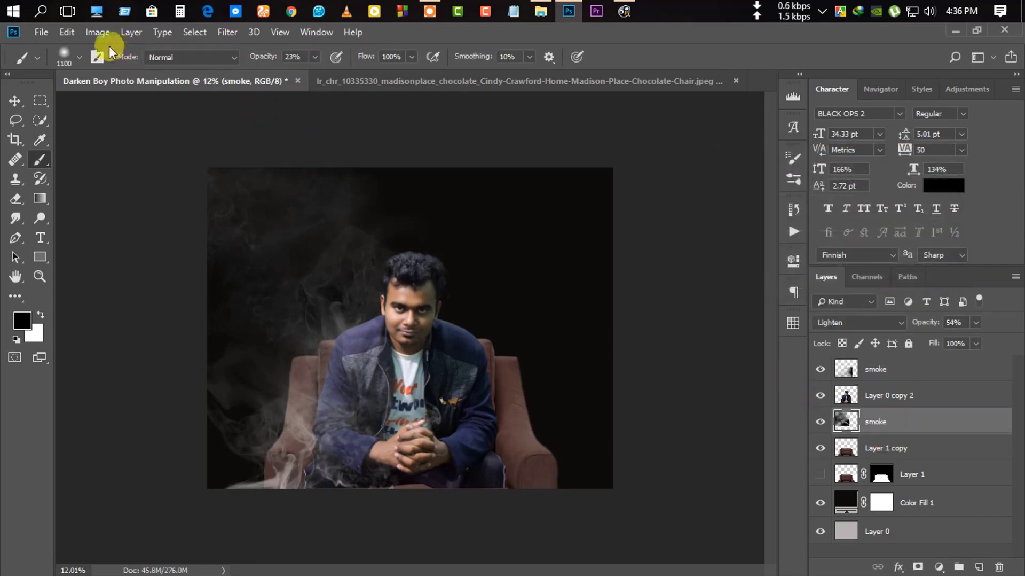
pyautogui.click(98, 32)
pyautogui.click(272, 68)
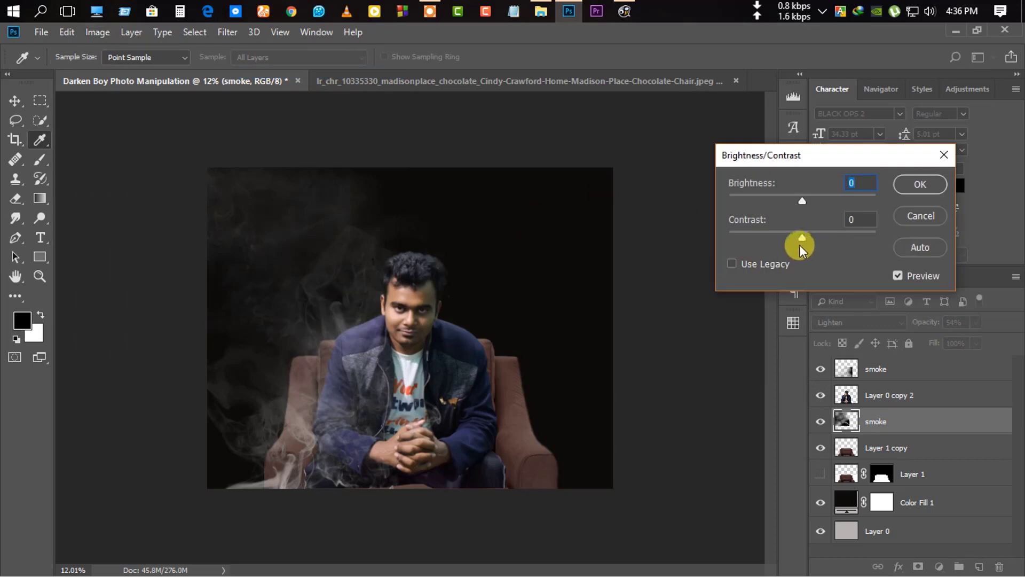
pyautogui.moveTo(802, 237); pyautogui.dragTo(832, 237)
pyautogui.moveTo(802, 200)
pyautogui.mouseDown()
pyautogui.moveTo(813, 202)
pyautogui.moveTo(801, 201)
pyautogui.mouseUp()
pyautogui.moveTo(832, 237); pyautogui.dragTo(852, 241)
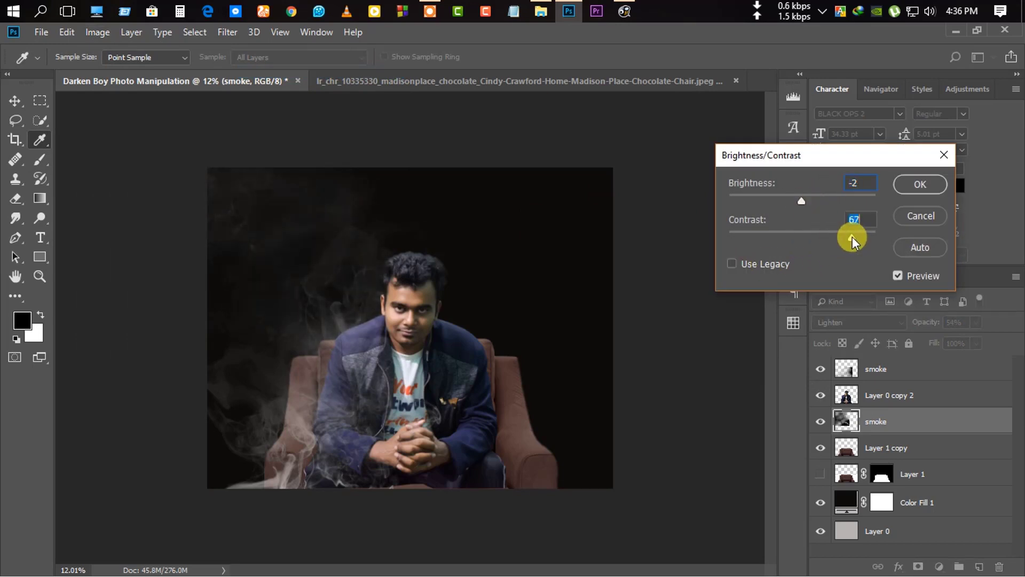
pyautogui.click(920, 183)
# Mask the top smoke layer and brush black to fade smoke over the arm and chair.
pyautogui.press('b')
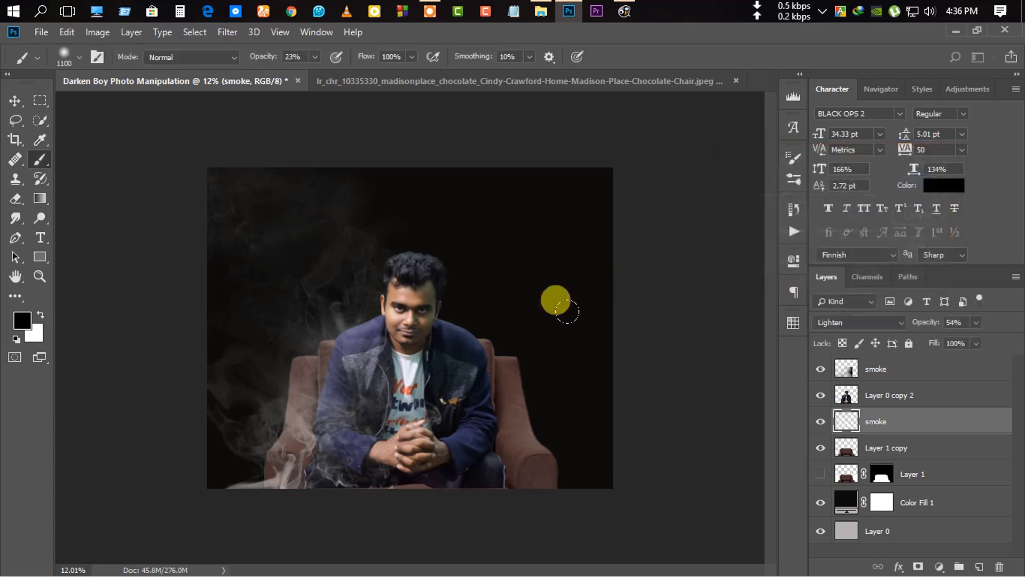
pyautogui.scroll(1, 343, 378)
pyautogui.click(876, 373)
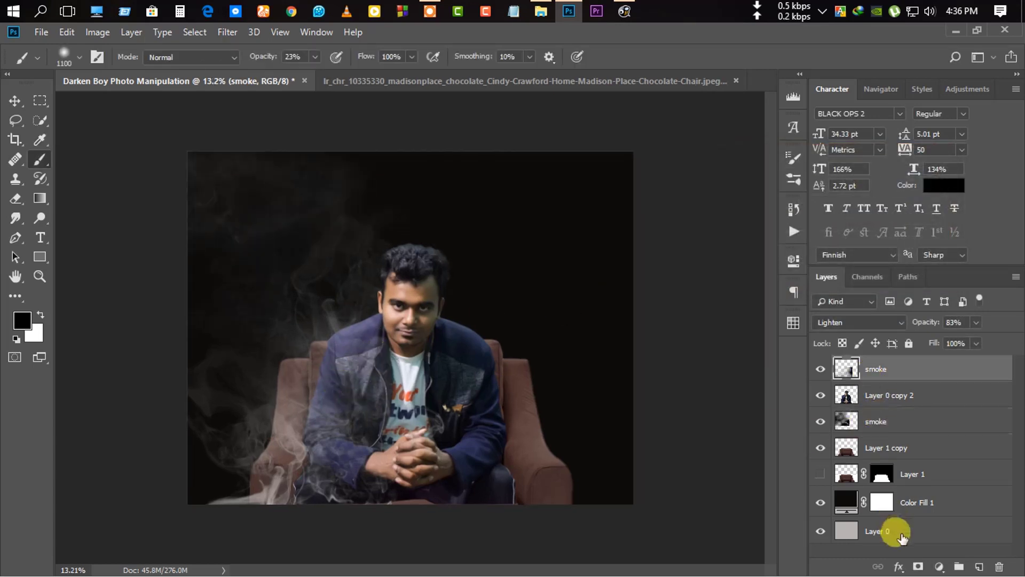
pyautogui.click(917, 568)
pyautogui.moveTo(286, 363)
pyautogui.mouseDown()
pyautogui.moveTo(332, 419)
pyautogui.moveTo(207, 416)
pyautogui.mouseUp()
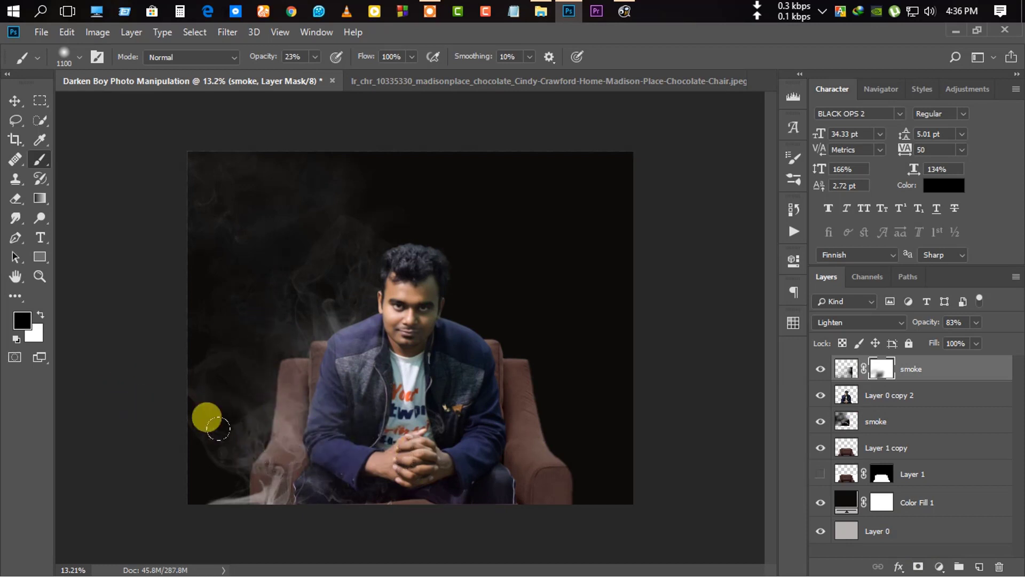
pyautogui.scroll(-4, 406, 307)
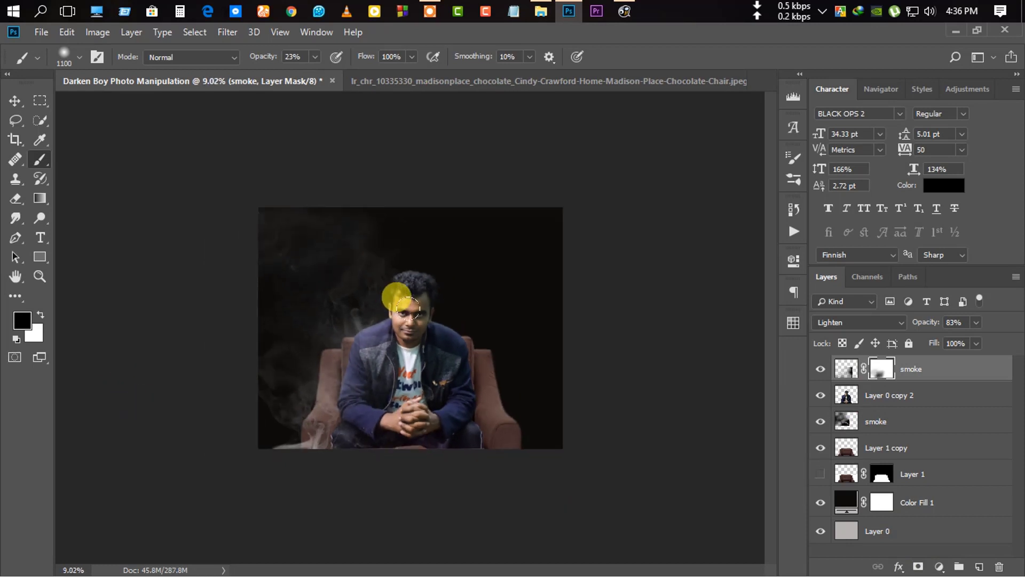
pyautogui.scroll(4, 414, 320)
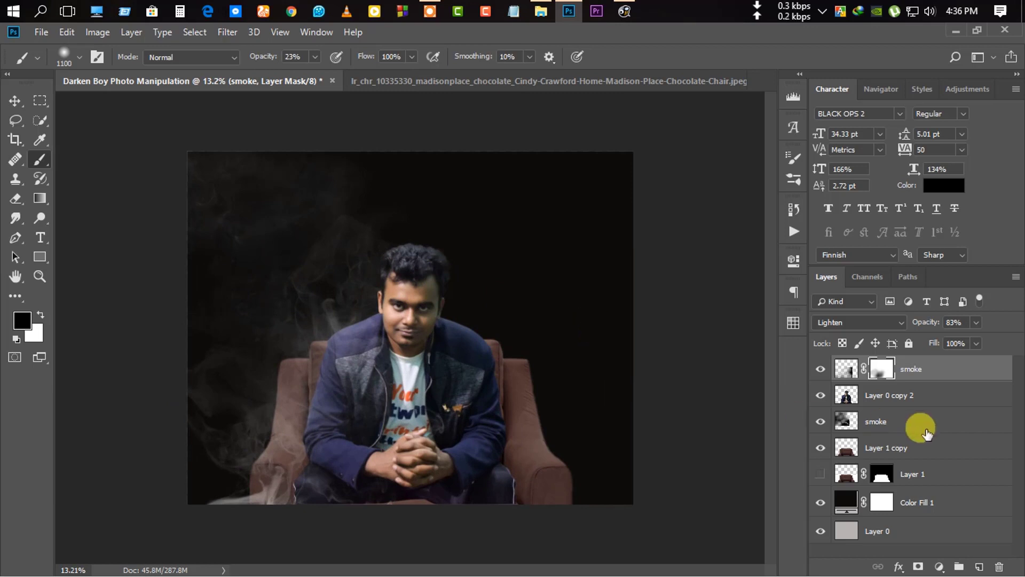
pyautogui.scroll(-1, 426, 341)
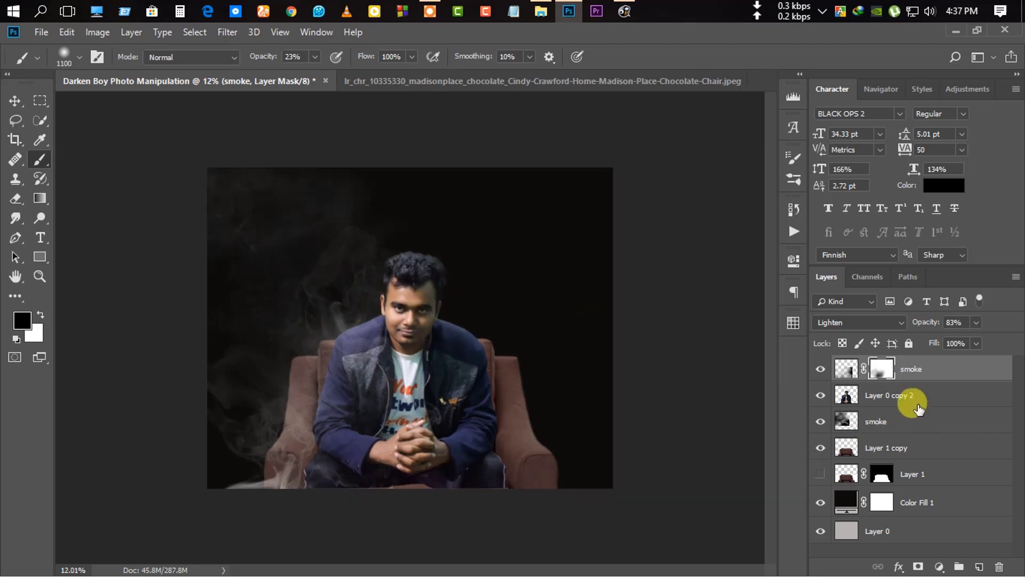
pyautogui.click(910, 398)
# Smudge the hair edge into the background with a larger 20% strength Smudge brush.
pyautogui.click(16, 219)
pyautogui.scroll(1, 423, 320)
pyautogui.scroll(4, 416, 269)
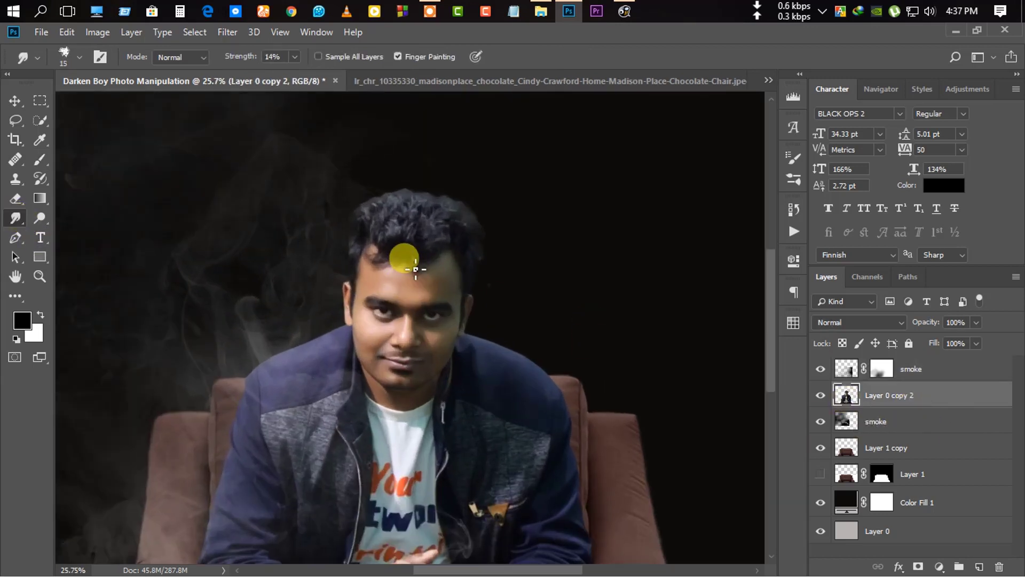
pyautogui.press(']')
pyautogui.press(']')
pyautogui.press(']')
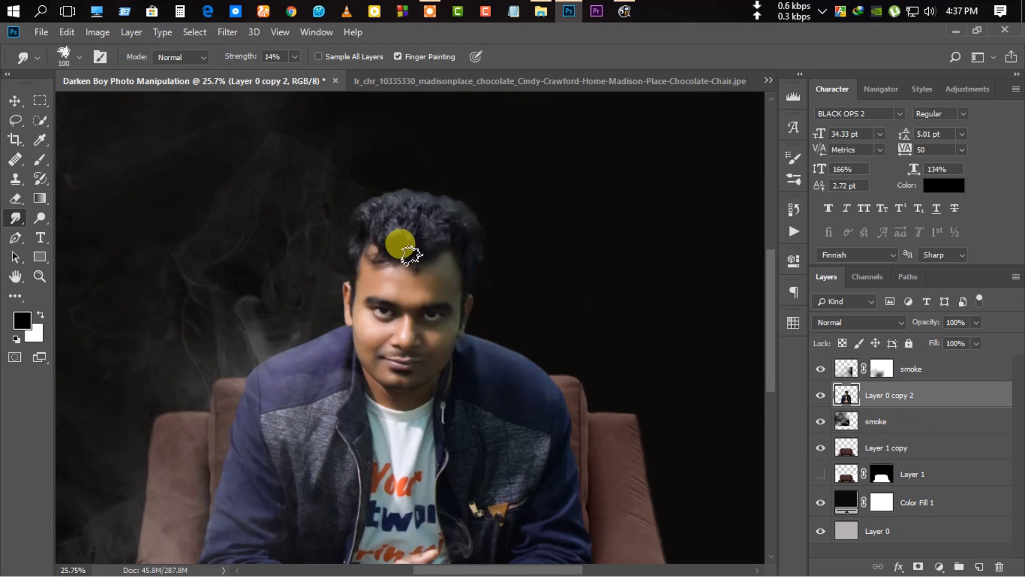
pyautogui.scroll(2, 342, 229)
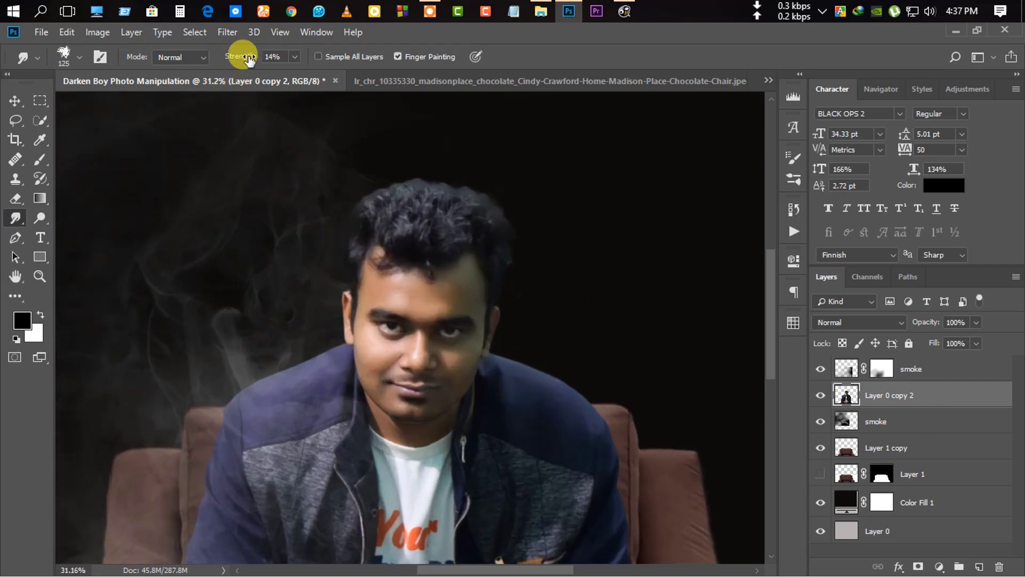
pyautogui.click(369, 224)
pyautogui.moveTo(346, 235)
pyautogui.mouseDown()
pyautogui.moveTo(387, 160)
pyautogui.moveTo(460, 176)
pyautogui.moveTo(450, 188)
pyautogui.moveTo(502, 203)
pyautogui.mouseUp()
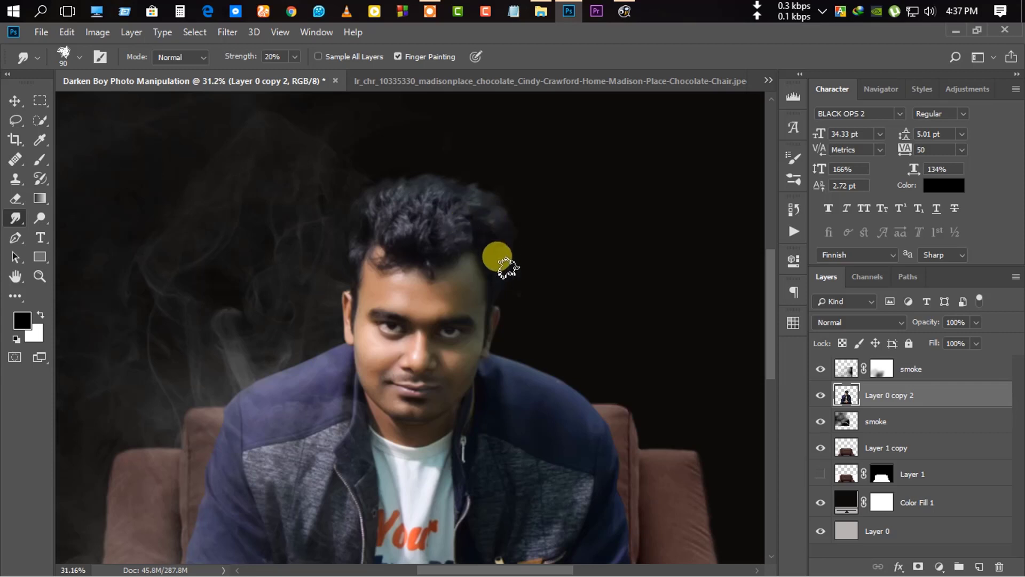
pyautogui.moveTo(503, 265)
pyautogui.mouseDown()
pyautogui.moveTo(397, 236)
pyautogui.moveTo(435, 187)
pyautogui.moveTo(406, 209)
pyautogui.moveTo(390, 183)
pyautogui.moveTo(435, 215)
pyautogui.moveTo(429, 265)
pyautogui.moveTo(343, 265)
pyautogui.moveTo(497, 274)
pyautogui.moveTo(514, 286)
pyautogui.moveTo(502, 211)
pyautogui.moveTo(522, 247)
pyautogui.moveTo(529, 187)
pyautogui.moveTo(544, 195)
pyautogui.moveTo(433, 261)
pyautogui.mouseUp()
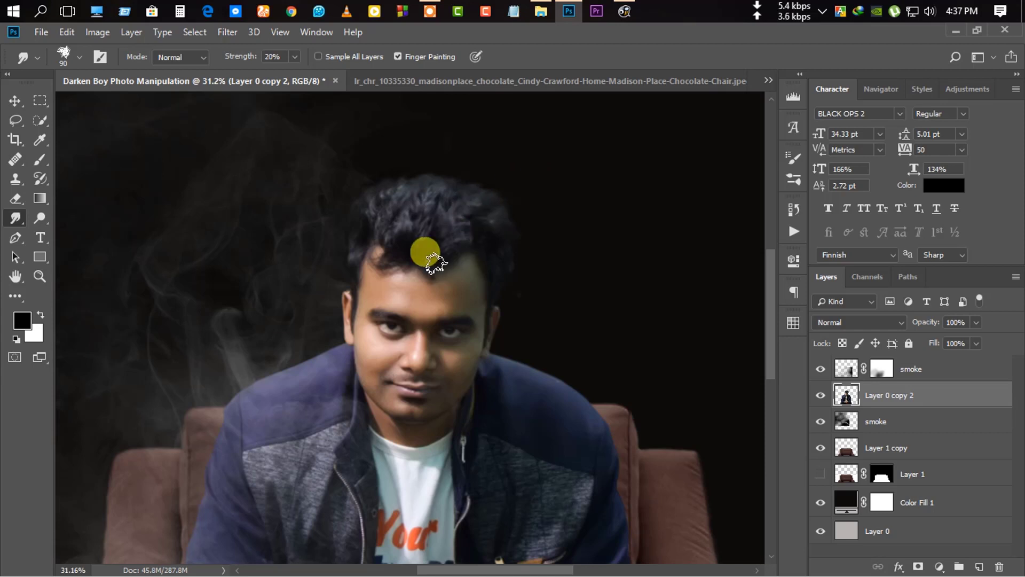
# With a smaller smudge brush, soften the hair's top edge and pull strands across it.
pyautogui.scroll(3, 434, 261)
pyautogui.press('[')
pyautogui.press('[')
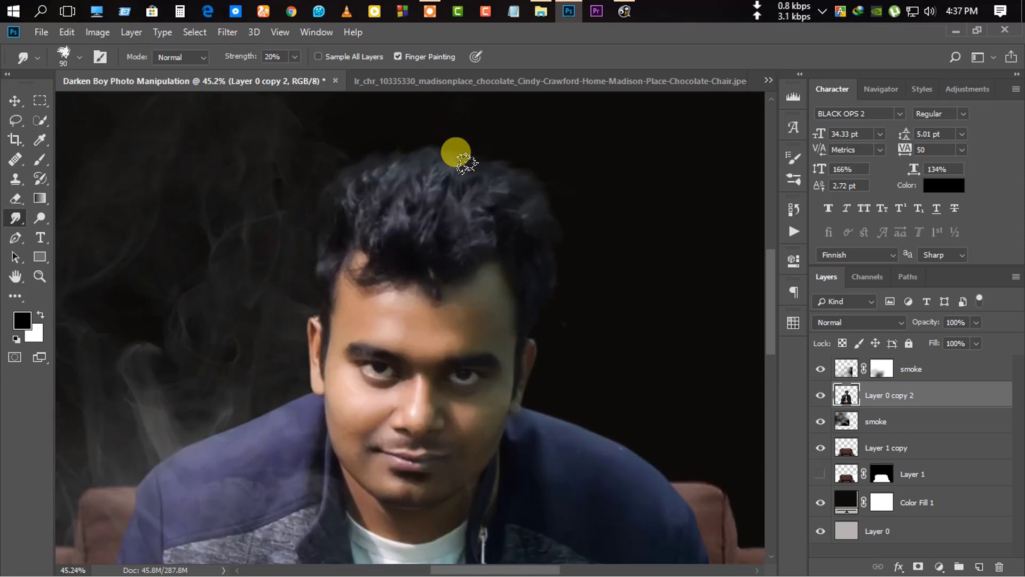
pyautogui.moveTo(395, 160); pyautogui.dragTo(418, 145)
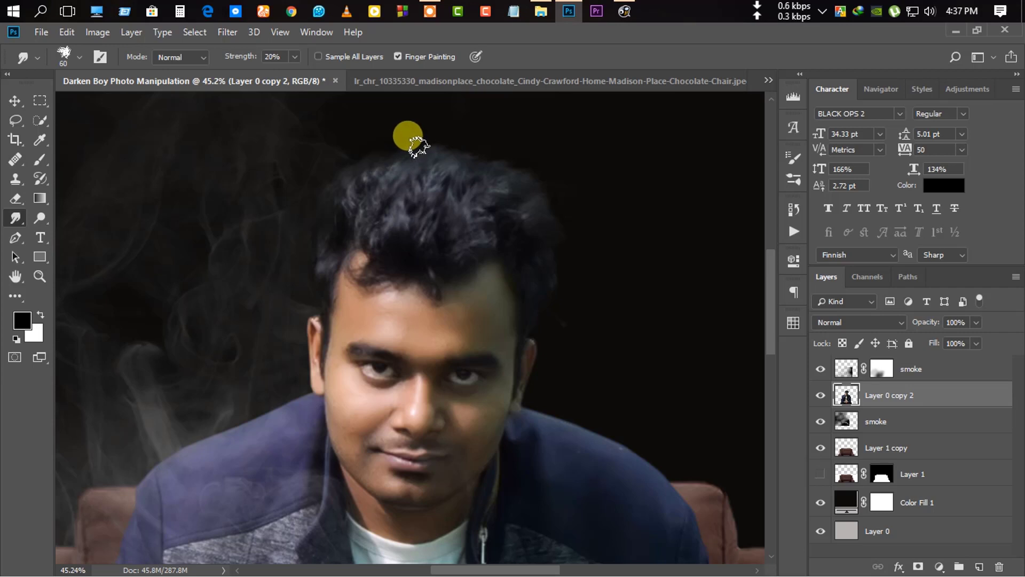
pyautogui.scroll(-1, 416, 168)
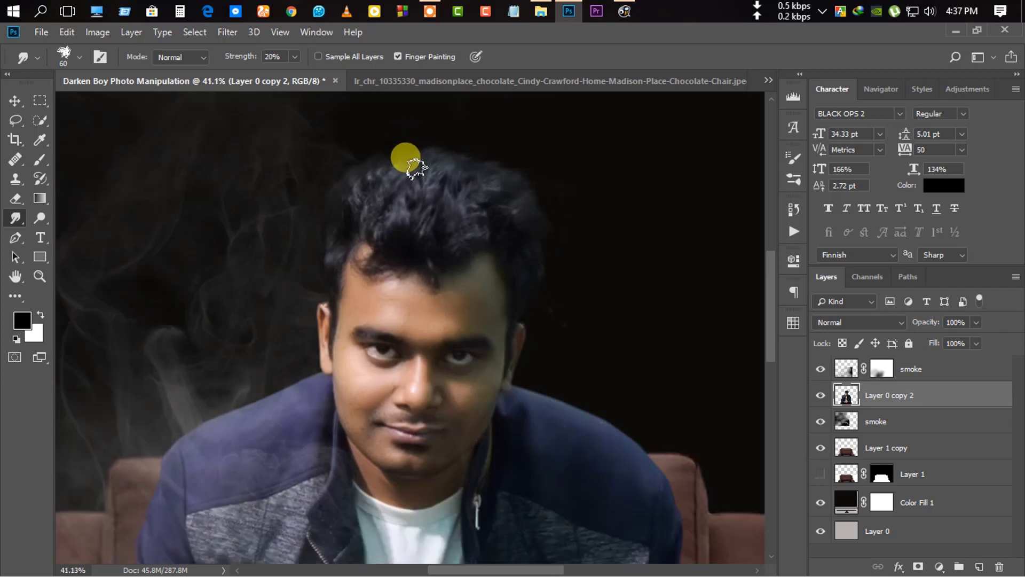
pyautogui.moveTo(422, 188)
pyautogui.mouseDown()
pyautogui.moveTo(453, 155)
pyautogui.moveTo(428, 149)
pyautogui.moveTo(549, 139)
pyautogui.moveTo(456, 164)
pyautogui.moveTo(474, 192)
pyautogui.moveTo(441, 168)
pyautogui.moveTo(377, 210)
pyautogui.moveTo(369, 179)
pyautogui.moveTo(350, 187)
pyautogui.moveTo(318, 263)
pyautogui.moveTo(332, 347)
pyautogui.moveTo(404, 346)
pyautogui.moveTo(350, 326)
pyautogui.mouseUp()
# Smudge the left eyebrow and along the right hairline to soften them.
pyautogui.scroll(2, 339, 323)
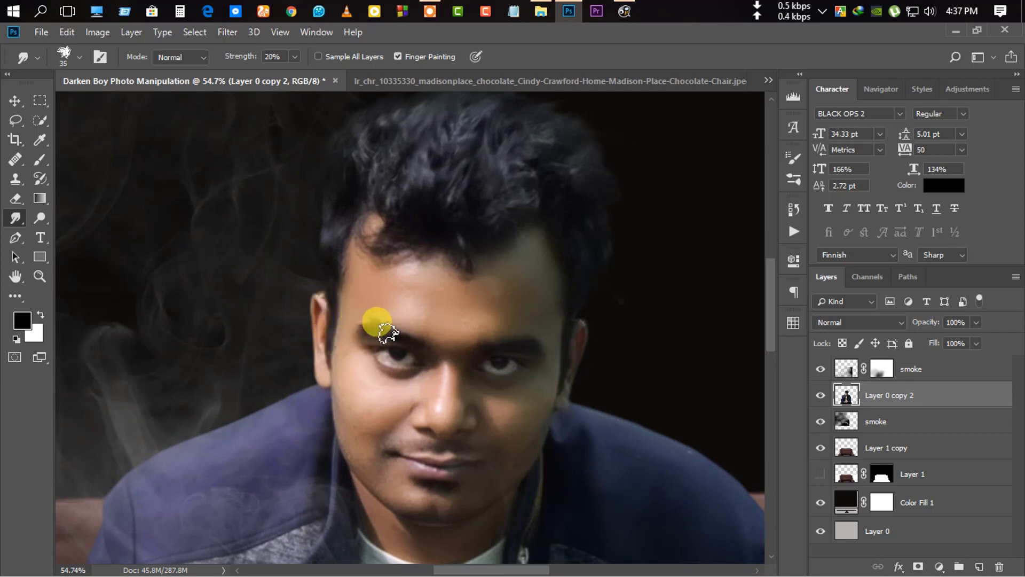
pyautogui.moveTo(388, 335)
pyautogui.mouseDown()
pyautogui.moveTo(521, 359)
pyautogui.moveTo(549, 339)
pyautogui.moveTo(499, 350)
pyautogui.moveTo(546, 352)
pyautogui.moveTo(581, 335)
pyautogui.moveTo(477, 353)
pyautogui.moveTo(491, 338)
pyautogui.moveTo(547, 357)
pyautogui.mouseUp()
pyautogui.scroll(2, 542, 363)
pyautogui.scroll(-2, 539, 362)
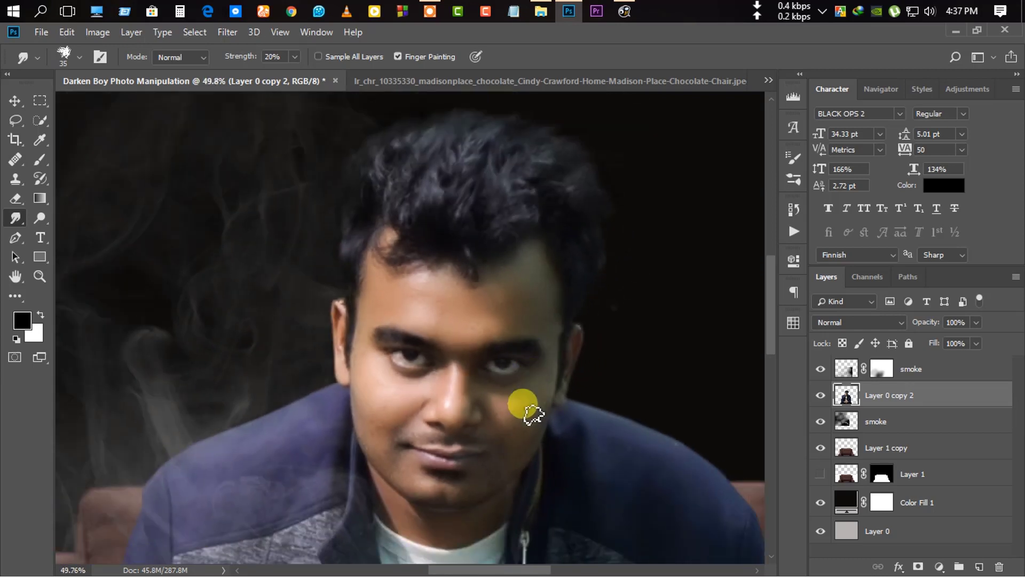
pyautogui.scroll(-1, 528, 412)
pyautogui.moveTo(587, 207)
pyautogui.mouseDown()
pyautogui.moveTo(623, 216)
pyautogui.moveTo(486, 157)
pyautogui.moveTo(400, 172)
pyautogui.moveTo(419, 137)
pyautogui.moveTo(389, 144)
pyautogui.moveTo(425, 130)
pyautogui.moveTo(408, 225)
pyautogui.mouseUp()
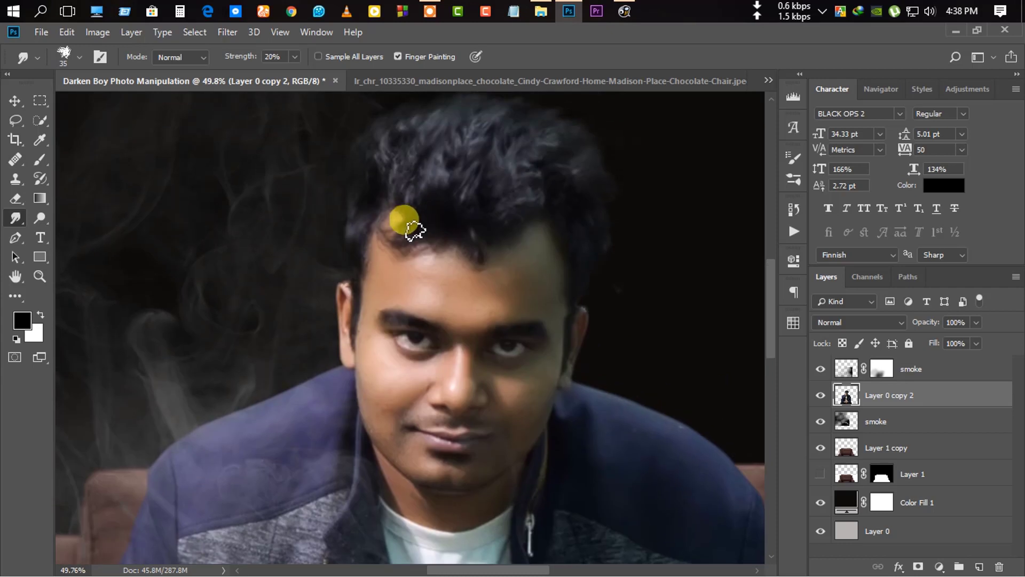
# Blend the top hair and strands near the hairline into the dark background.
pyautogui.moveTo(416, 113)
pyautogui.mouseDown()
pyautogui.moveTo(384, 155)
pyautogui.moveTo(364, 162)
pyautogui.moveTo(513, 203)
pyautogui.moveTo(525, 193)
pyautogui.moveTo(456, 163)
pyautogui.moveTo(487, 124)
pyautogui.moveTo(528, 158)
pyautogui.moveTo(559, 133)
pyautogui.moveTo(537, 176)
pyautogui.moveTo(560, 176)
pyautogui.moveTo(513, 175)
pyautogui.moveTo(521, 206)
pyautogui.moveTo(405, 184)
pyautogui.moveTo(424, 126)
pyautogui.moveTo(390, 177)
pyautogui.moveTo(602, 229)
pyautogui.moveTo(603, 265)
pyautogui.moveTo(579, 267)
pyautogui.moveTo(562, 165)
pyautogui.moveTo(361, 219)
pyautogui.moveTo(384, 119)
pyautogui.moveTo(374, 203)
pyautogui.moveTo(365, 157)
pyautogui.moveTo(439, 114)
pyautogui.mouseUp()
pyautogui.moveTo(439, 114)
pyautogui.mouseDown()
pyautogui.moveTo(409, 223)
pyautogui.moveTo(417, 160)
pyautogui.mouseUp()
pyautogui.moveTo(417, 161)
pyautogui.mouseDown()
pyautogui.moveTo(424, 244)
pyautogui.moveTo(355, 229)
pyautogui.moveTo(442, 347)
pyautogui.moveTo(409, 359)
pyautogui.mouseUp()
pyautogui.scroll(-2, 408, 359)
pyautogui.scroll(-1, 488, 474)
pyautogui.scroll(2, 476, 257)
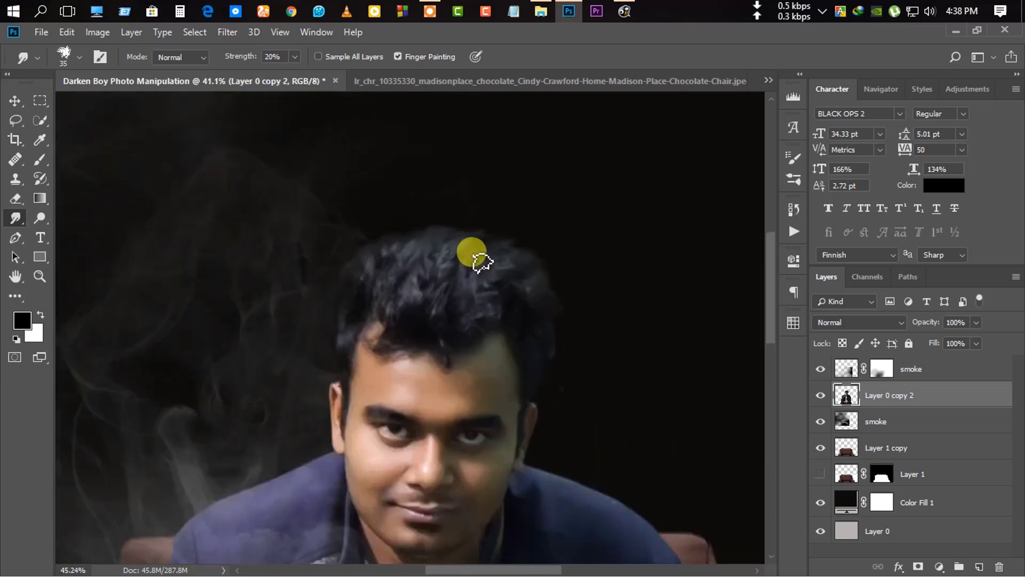
pyautogui.scroll(1, 481, 262)
pyautogui.moveTo(481, 259)
pyautogui.mouseDown()
pyautogui.moveTo(381, 295)
pyautogui.moveTo(404, 277)
pyautogui.moveTo(384, 241)
pyautogui.moveTo(368, 268)
pyautogui.moveTo(491, 239)
pyautogui.moveTo(469, 302)
pyautogui.moveTo(493, 304)
pyautogui.moveTo(527, 270)
pyautogui.moveTo(451, 337)
pyautogui.moveTo(435, 298)
pyautogui.moveTo(409, 285)
pyautogui.moveTo(448, 279)
pyautogui.moveTo(417, 268)
pyautogui.moveTo(464, 214)
pyautogui.moveTo(475, 178)
pyautogui.moveTo(498, 219)
pyautogui.mouseUp()
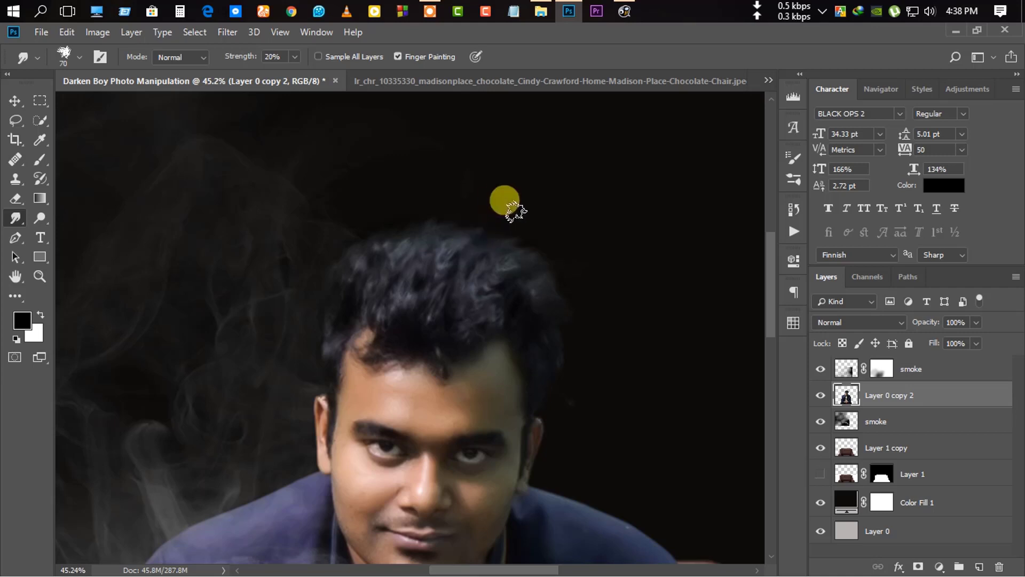
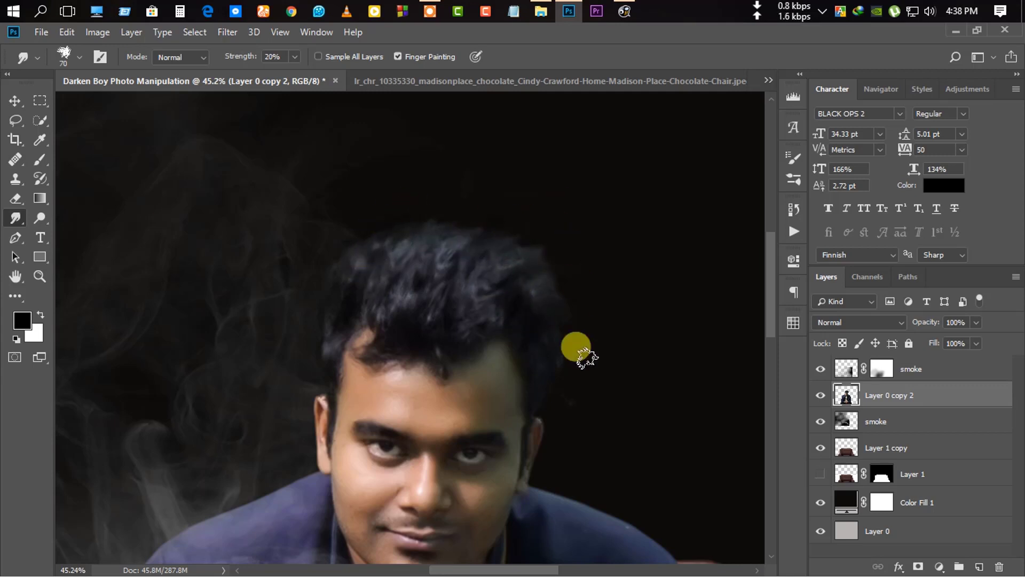
# Quick-select the man's hair along the hairline and copy it onto a new Layer 2.
pyautogui.scroll(-2, 487, 360)
pyautogui.scroll(-3, 495, 369)
pyautogui.scroll(1, 384, 243)
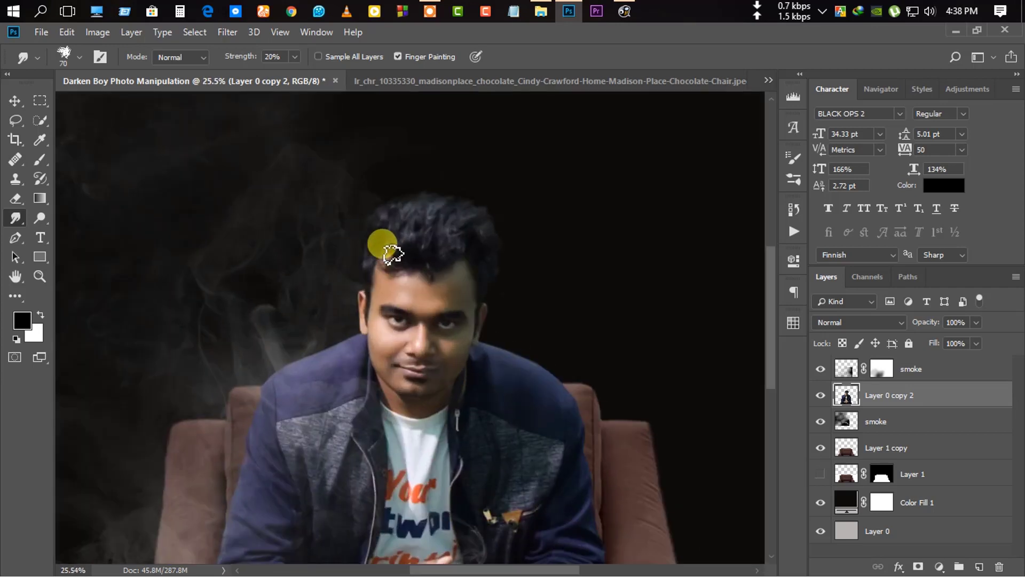
pyautogui.scroll(1, 397, 262)
pyautogui.scroll(-1, 406, 272)
pyautogui.scroll(2, 382, 257)
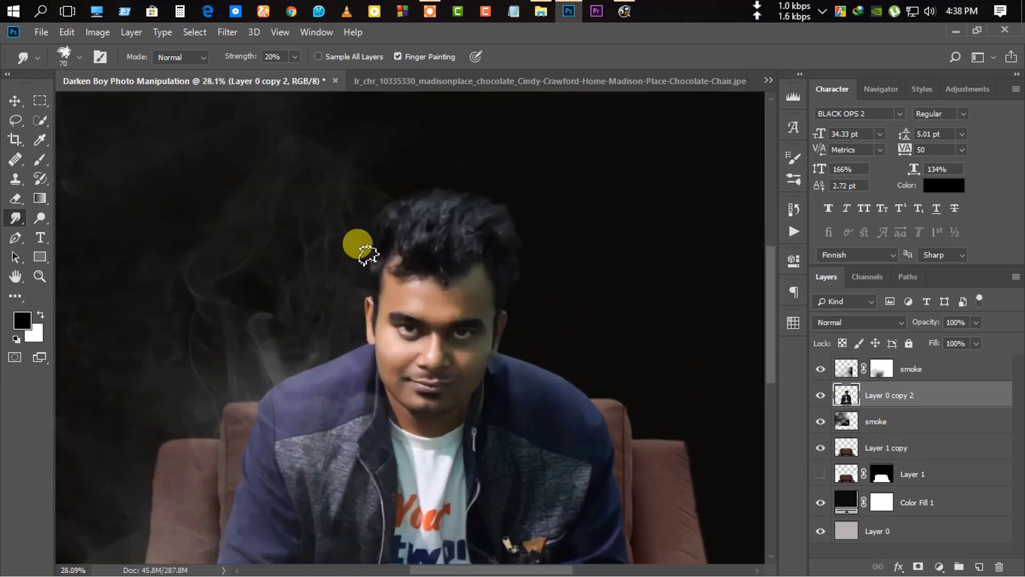
pyautogui.scroll(-1, 397, 267)
pyautogui.scroll(-2, 405, 259)
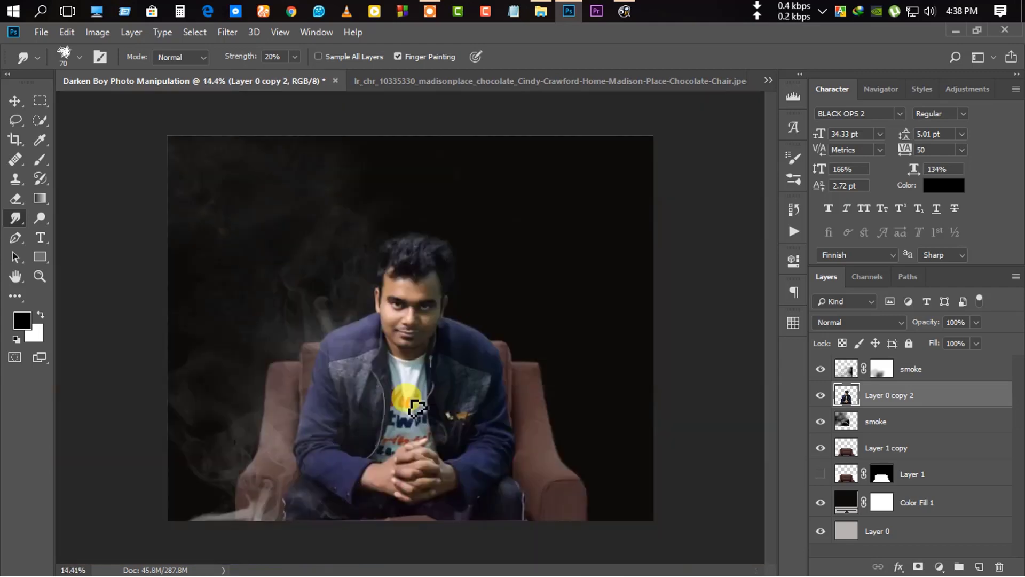
pyautogui.scroll(-1, 446, 459)
pyautogui.scroll(1, 429, 268)
pyautogui.scroll(-1, 440, 272)
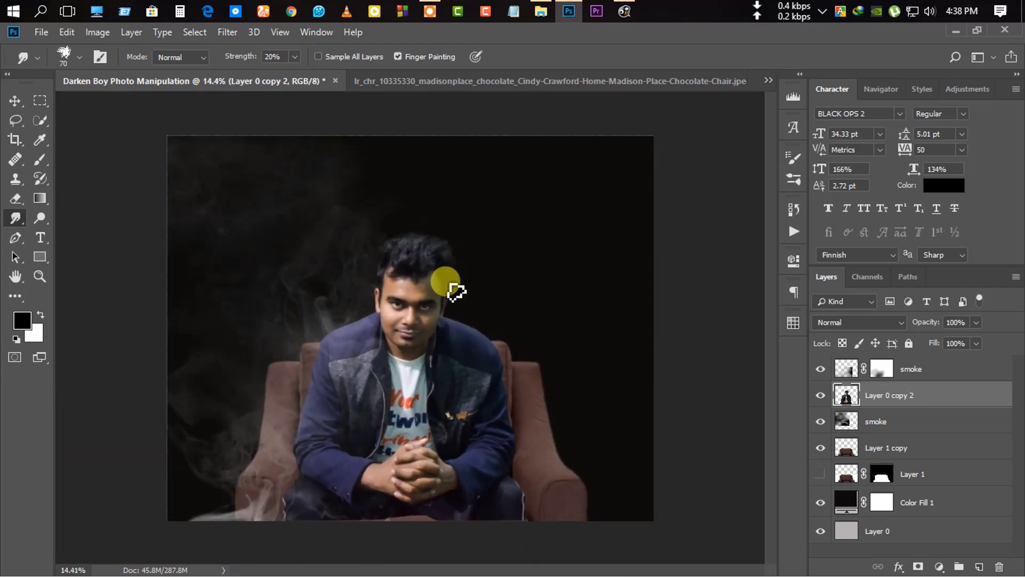
pyautogui.scroll(1, 368, 283)
pyautogui.click(43, 122)
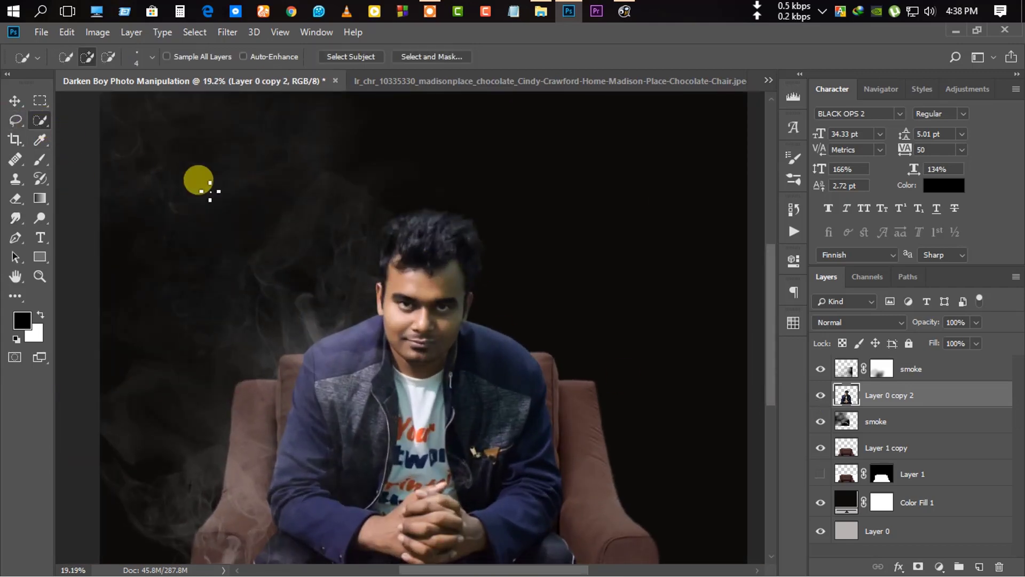
pyautogui.scroll(1, 203, 179)
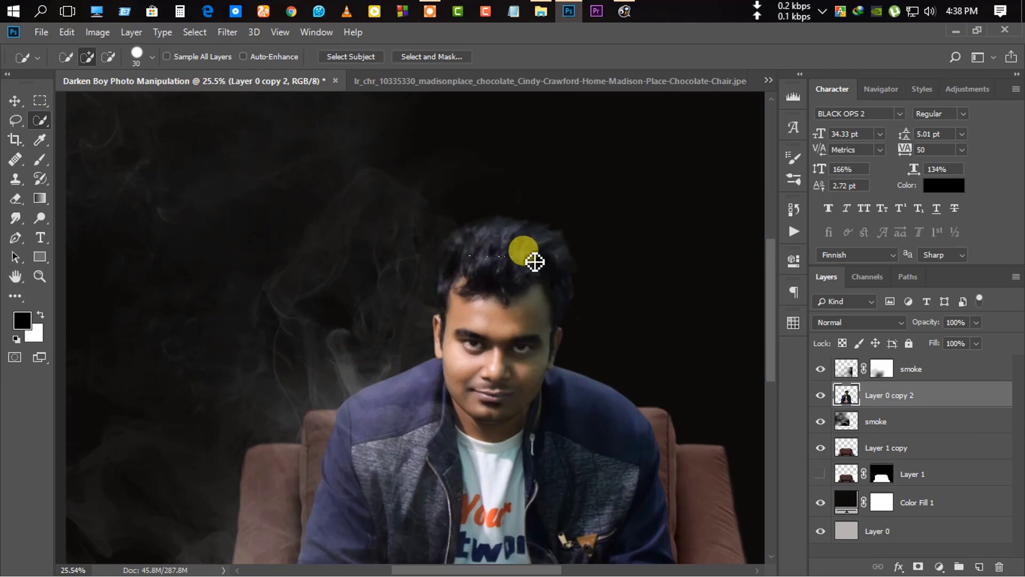
pyautogui.moveTo(535, 261); pyautogui.dragTo(484, 263)
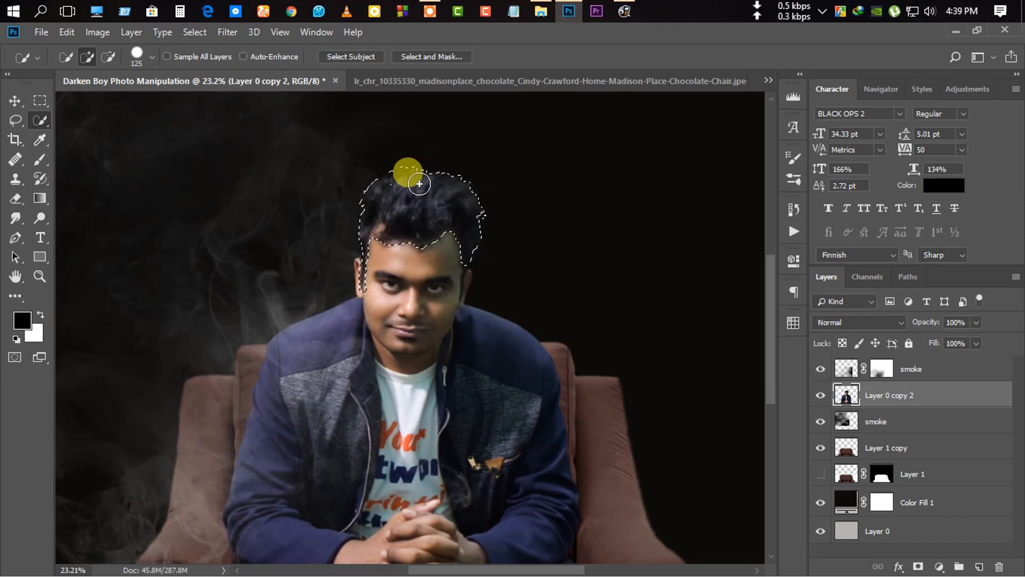
pyautogui.moveTo(439, 181); pyautogui.dragTo(384, 176)
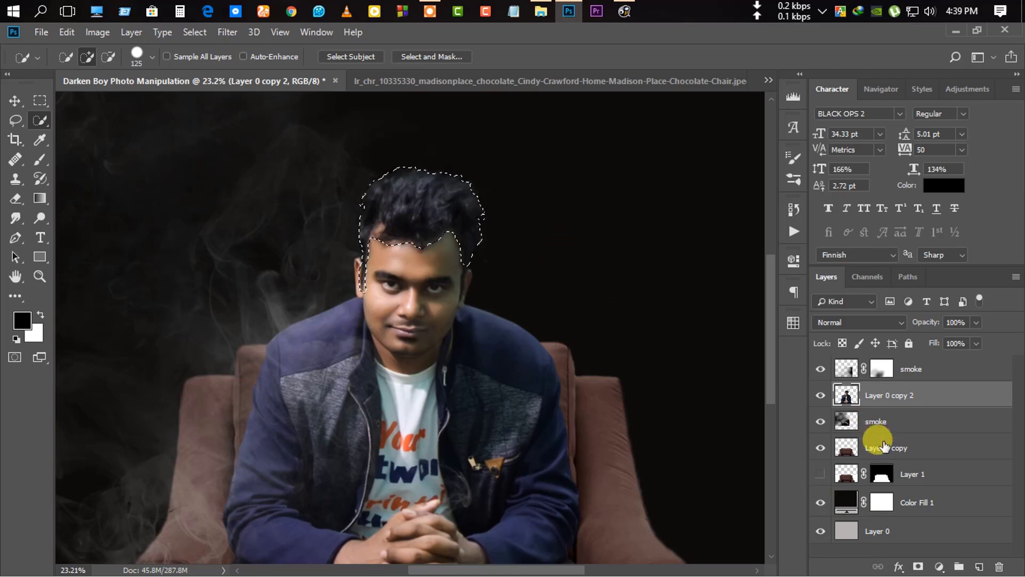
pyautogui.hotkey('ctrl', 'j')
# Start a Solid Color fill adjustment layer, then cancel it.
pyautogui.click(939, 567)
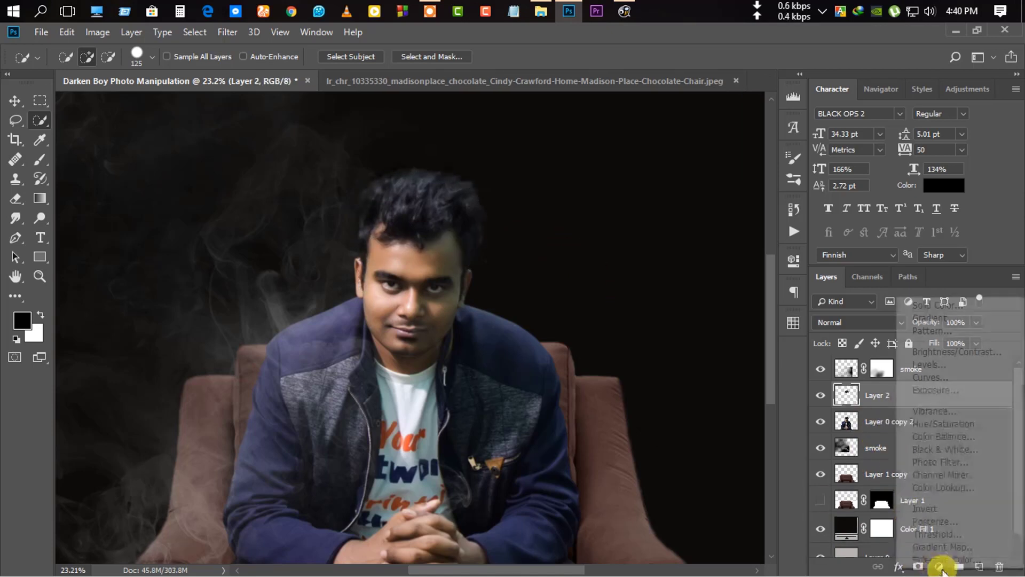
pyautogui.click(936, 306)
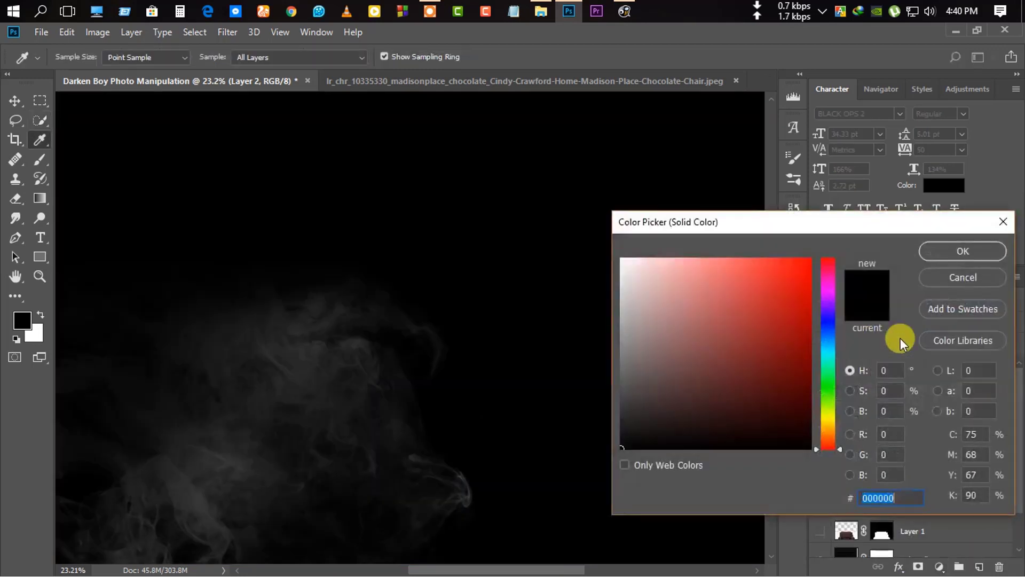
pyautogui.click(954, 281)
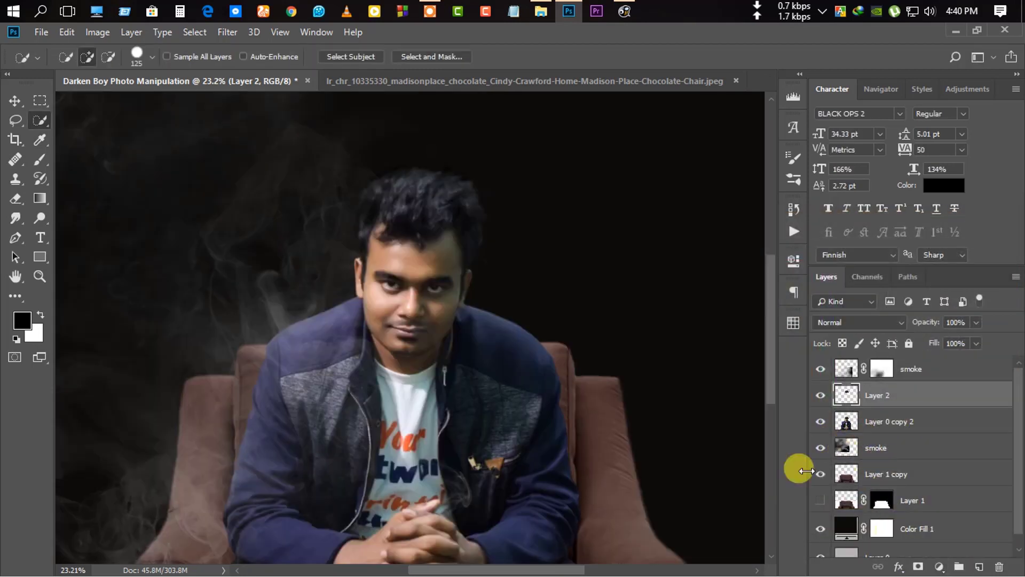
# Apply Brightness/Contrast to Layer 2 with brightness -29 and contrast 64.
pyautogui.click(98, 32)
pyautogui.moveTo(120, 72)
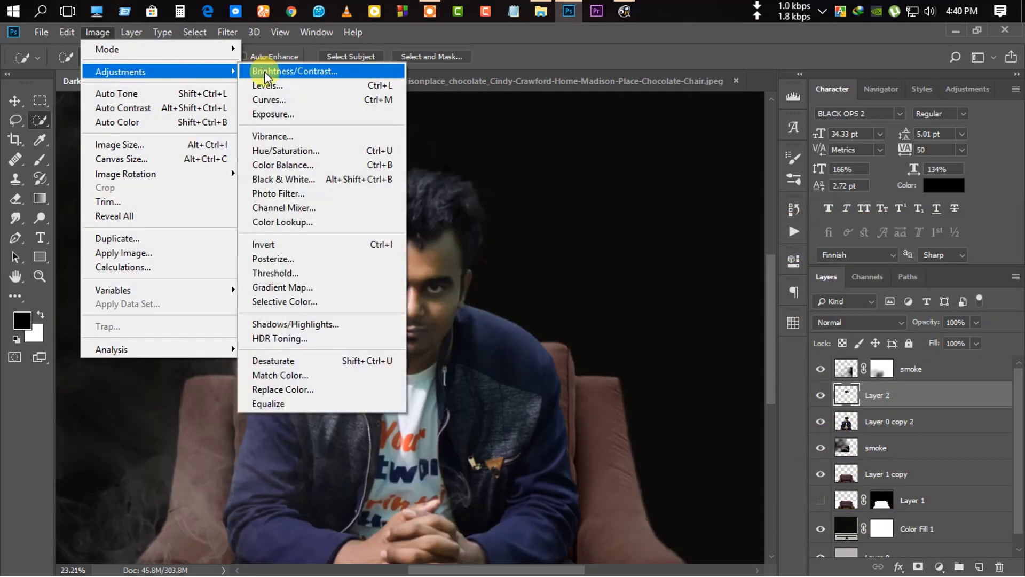
pyautogui.click(265, 71)
pyautogui.moveTo(801, 238); pyautogui.dragTo(889, 235)
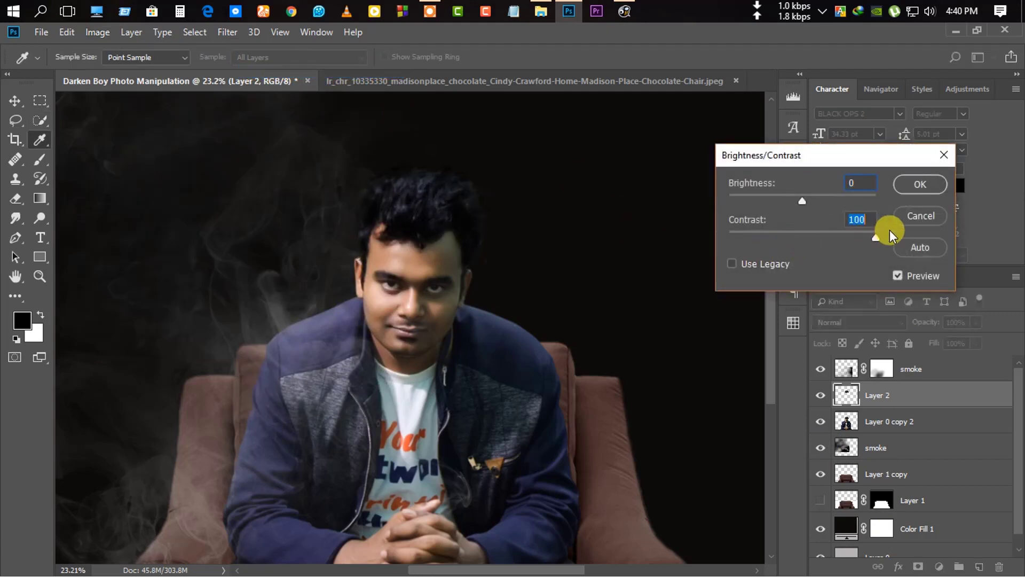
pyautogui.moveTo(802, 201)
pyautogui.mouseDown()
pyautogui.moveTo(768, 198)
pyautogui.moveTo(787, 208)
pyautogui.mouseUp()
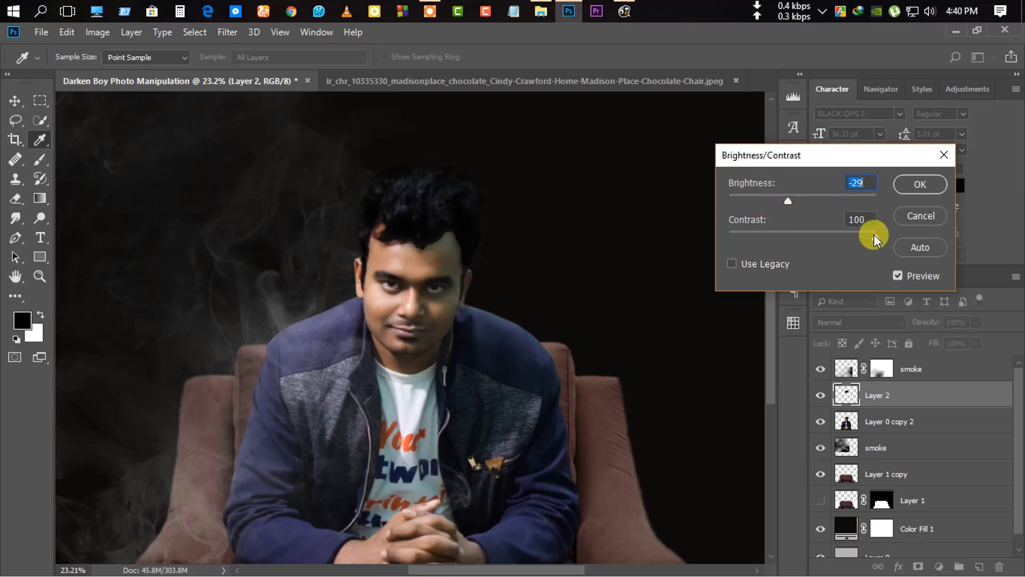
pyautogui.moveTo(874, 238); pyautogui.dragTo(849, 237)
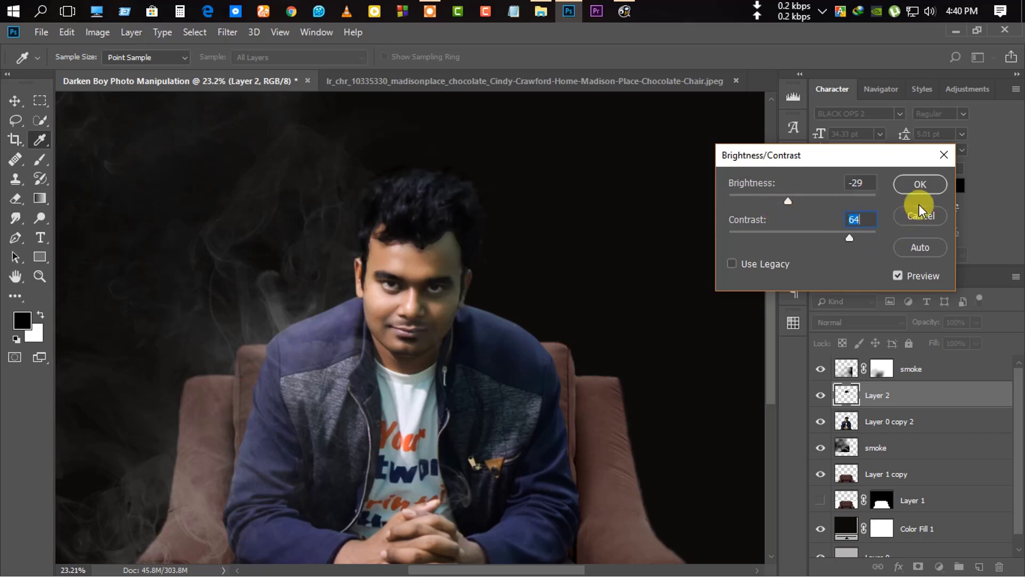
pyautogui.click(920, 205)
# Add a layer mask to Layer 2 and set the Brush to size 90 at 40% opacity.
pyautogui.press('w')
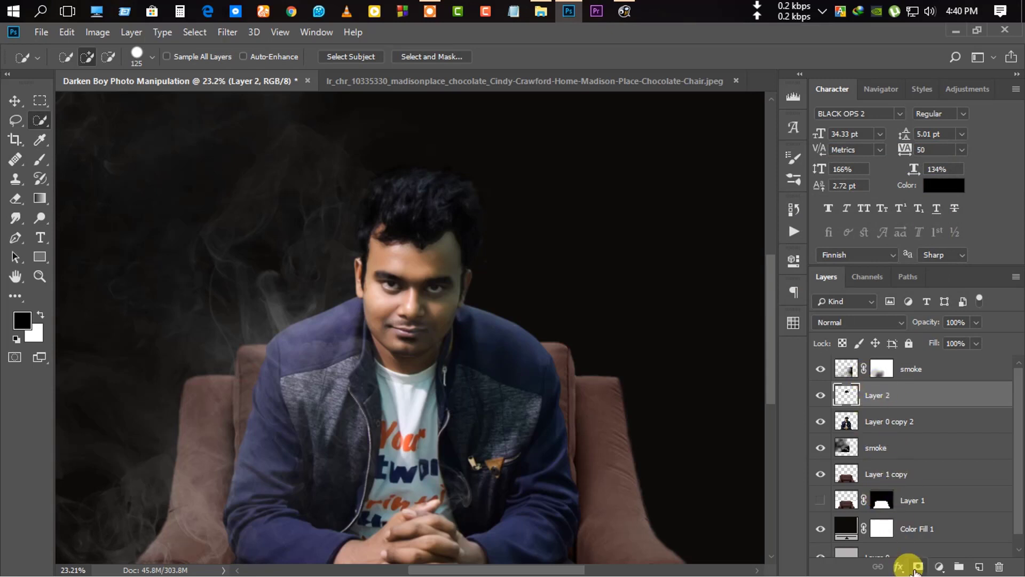
pyautogui.click(917, 566)
pyautogui.scroll(1, 480, 274)
pyautogui.click(40, 158)
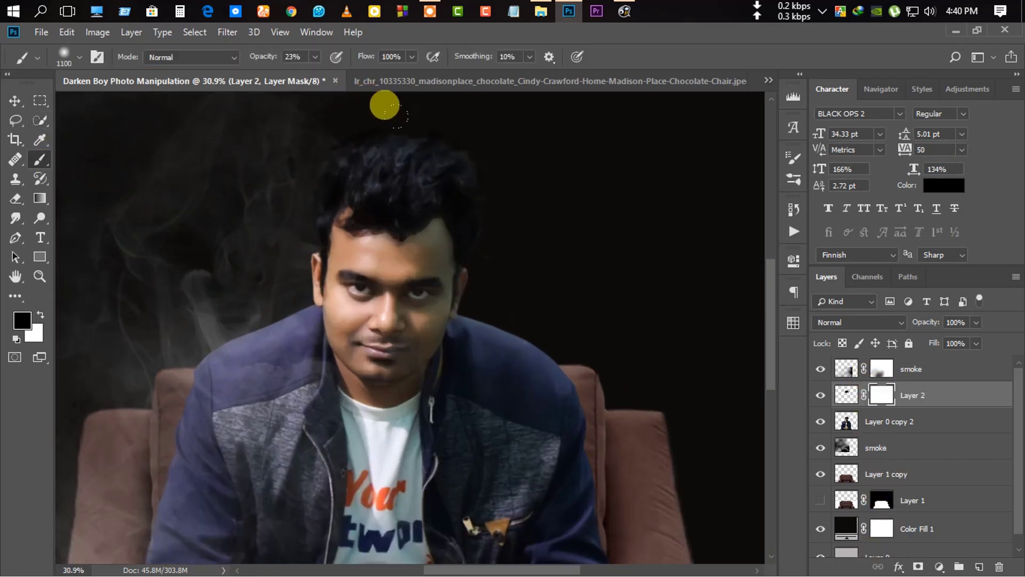
pyautogui.press('[')
pyautogui.press('[')
pyautogui.press('[')
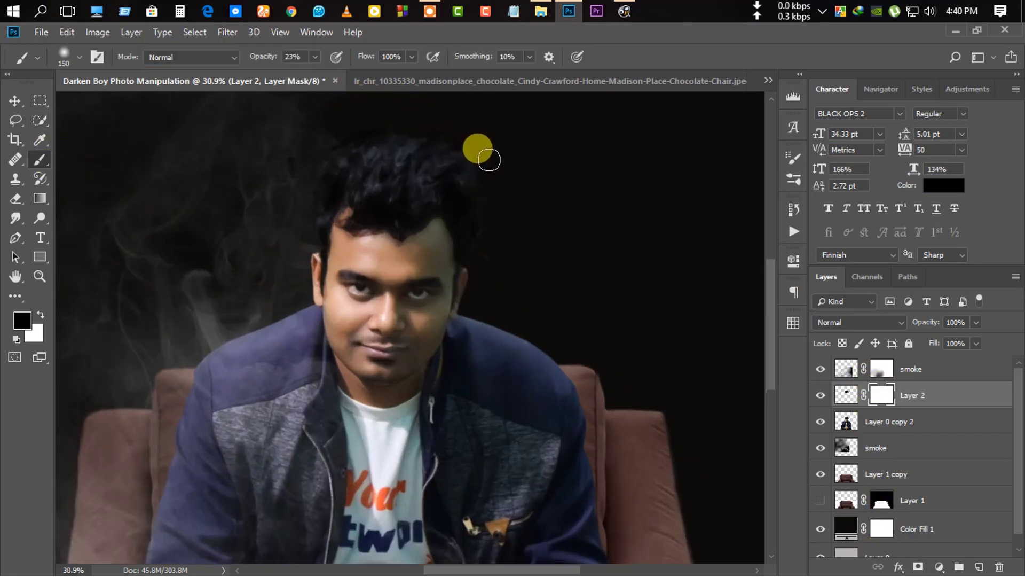
pyautogui.moveTo(270, 58); pyautogui.dragTo(279, 58)
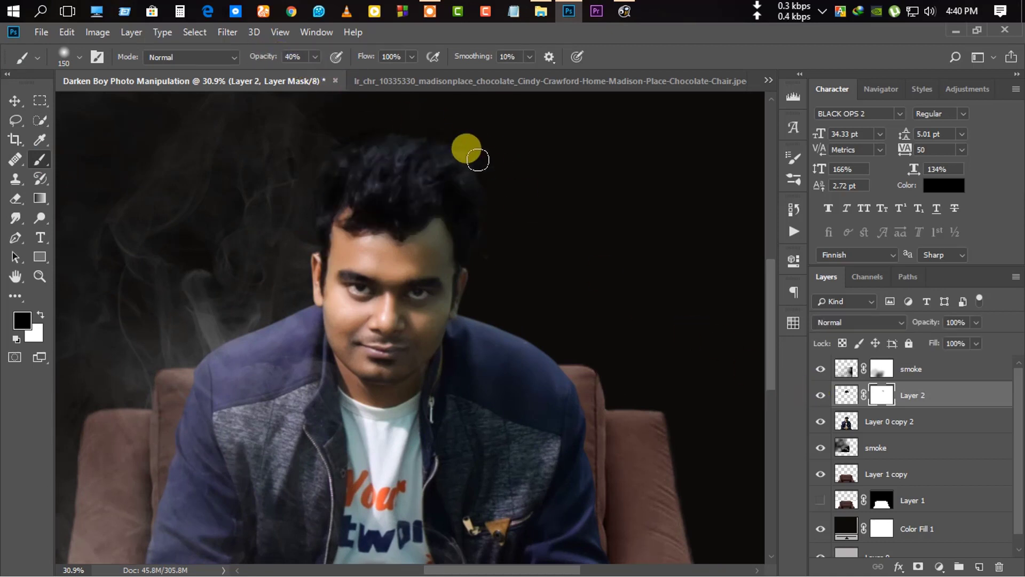
pyautogui.press('[')
pyautogui.press('[')
pyautogui.press('[')
# Paint the mask black at 58% opacity along the hairline, restoring hair with white.
pyautogui.moveTo(314, 236); pyautogui.dragTo(346, 246)
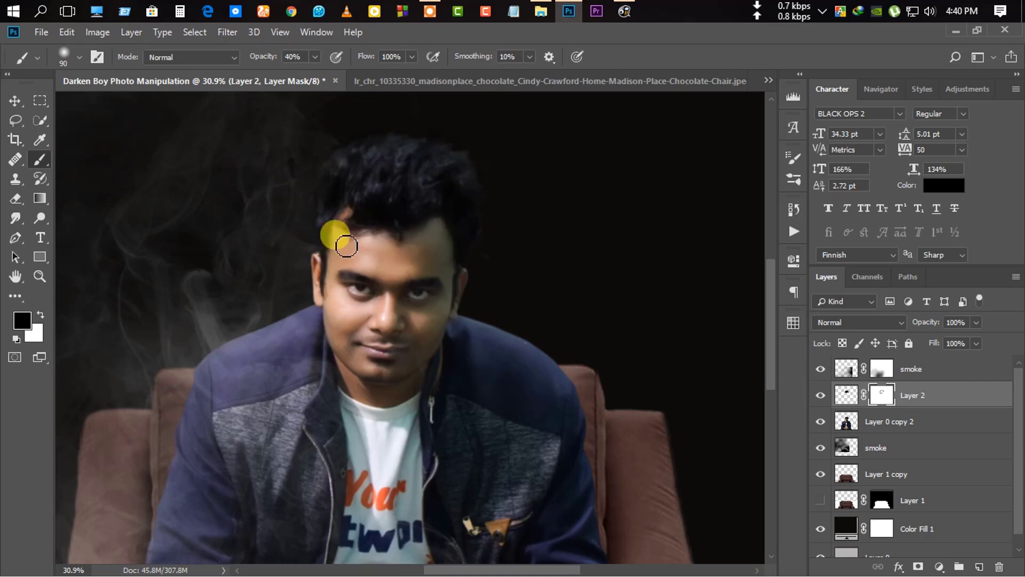
pyautogui.press('5')
pyautogui.press('8')
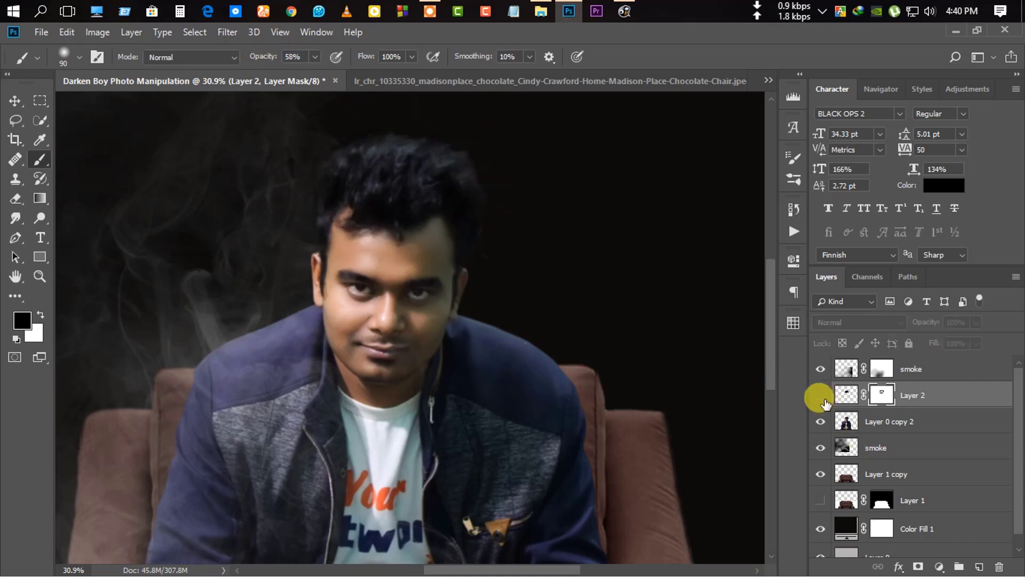
pyautogui.click(821, 395)
pyautogui.press('x')
pyautogui.moveTo(432, 223)
pyautogui.mouseDown()
pyautogui.moveTo(428, 156)
pyautogui.moveTo(377, 151)
pyautogui.moveTo(460, 199)
pyautogui.mouseUp()
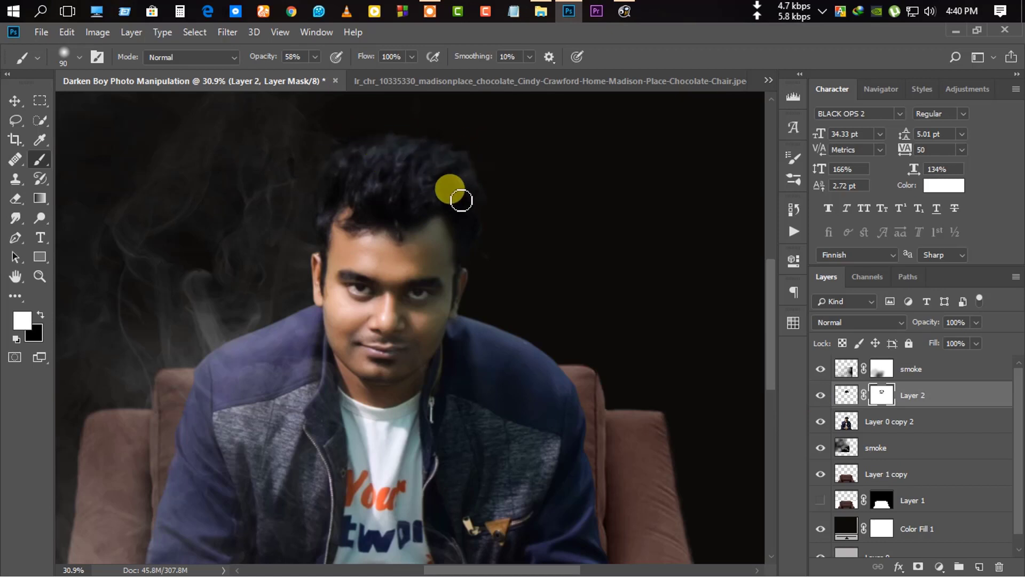
pyautogui.click(847, 396)
# Re-apply Brightness/Contrast to Layer 2's pixels at brightness -18 and contrast 39.
pyautogui.press('x')
pyautogui.click(97, 32)
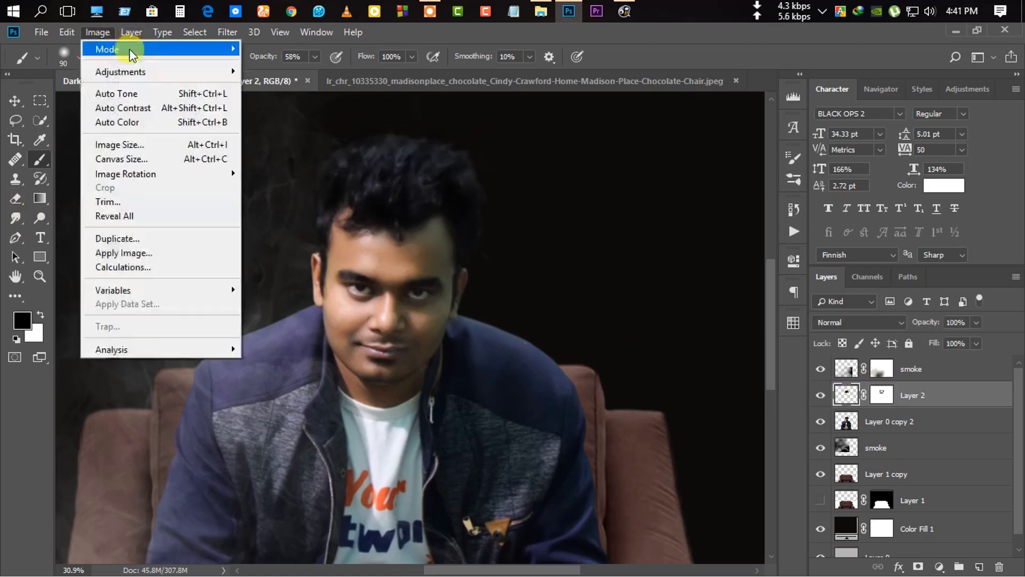
pyautogui.click(283, 71)
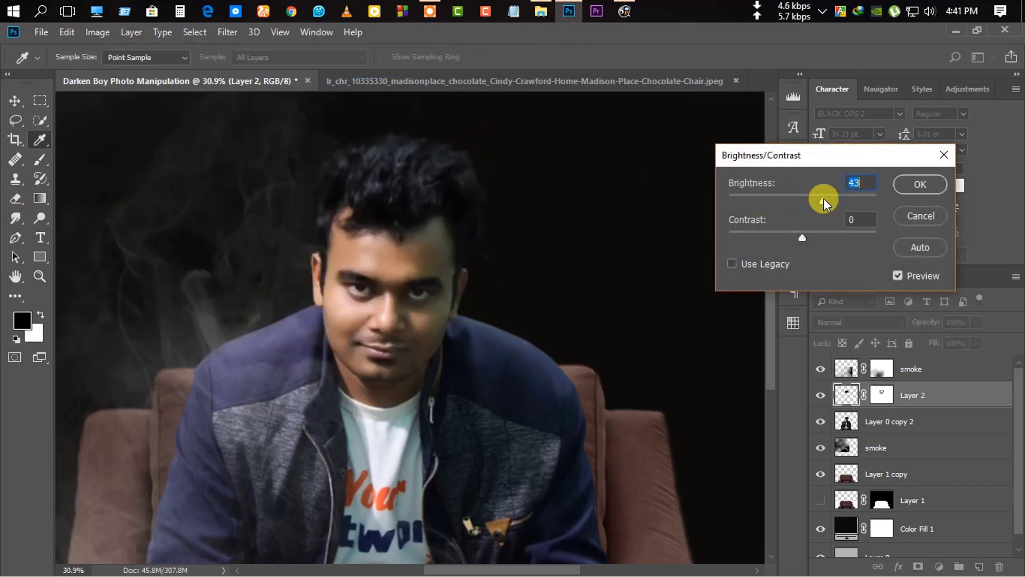
pyautogui.moveTo(817, 238); pyautogui.dragTo(830, 244)
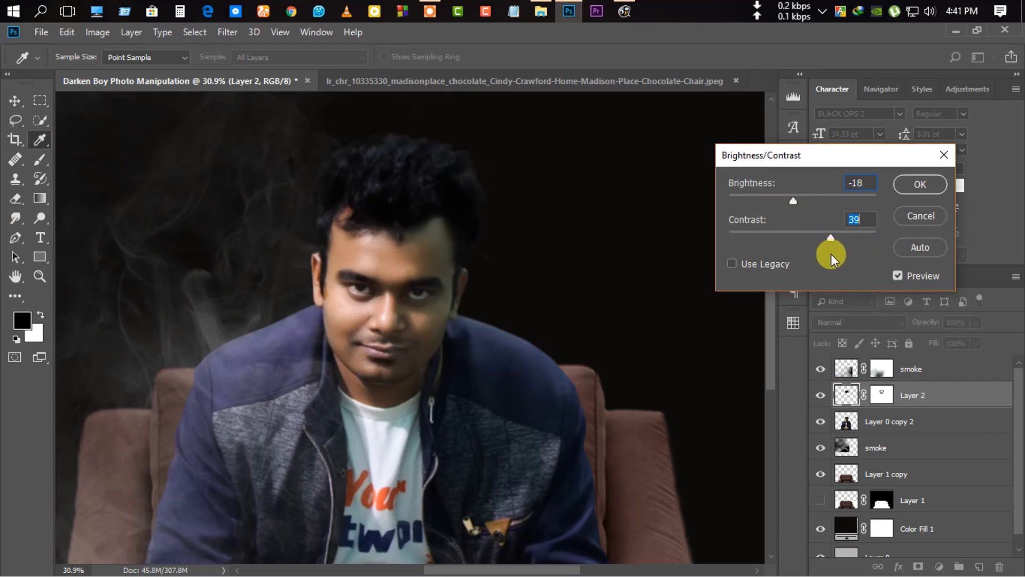
pyautogui.click(908, 183)
# Paint white across the hair on Layer 2's mask to refine the blend.
pyautogui.press('b')
pyautogui.click(881, 395)
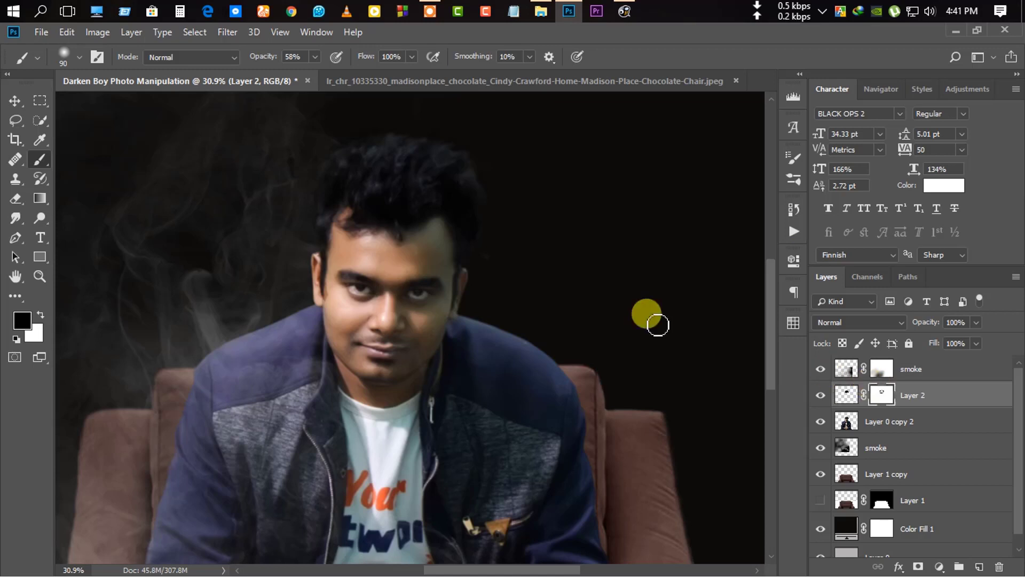
pyautogui.press('x')
pyautogui.moveTo(476, 228)
pyautogui.mouseDown()
pyautogui.moveTo(314, 197)
pyautogui.moveTo(314, 235)
pyautogui.moveTo(358, 151)
pyautogui.moveTo(345, 208)
pyautogui.moveTo(421, 178)
pyautogui.moveTo(419, 238)
pyautogui.moveTo(371, 235)
pyautogui.moveTo(440, 243)
pyautogui.moveTo(327, 240)
pyautogui.moveTo(346, 228)
pyautogui.moveTo(327, 222)
pyautogui.moveTo(325, 255)
pyautogui.moveTo(479, 233)
pyautogui.mouseUp()
pyautogui.press('x')
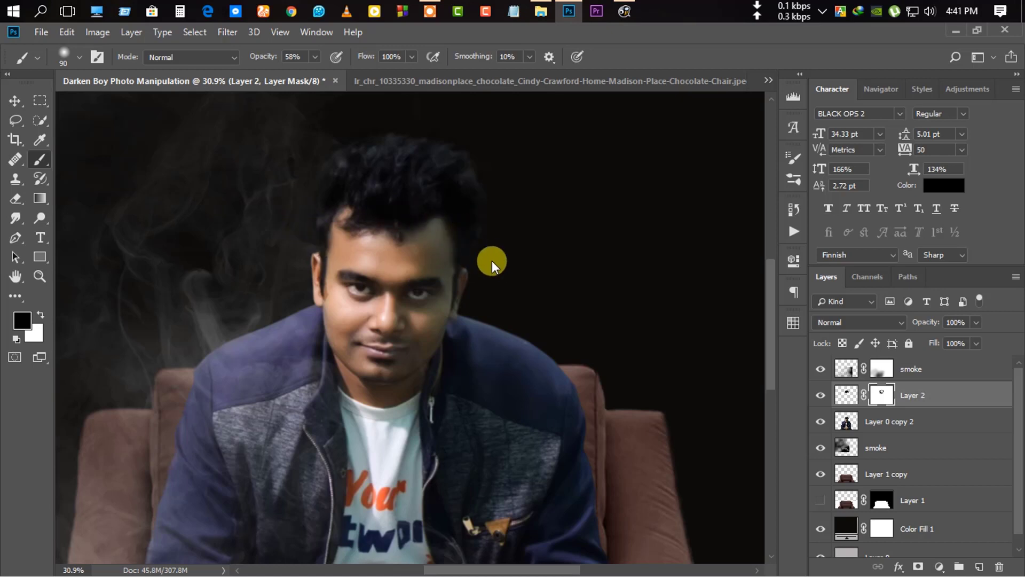
pyautogui.scroll(-2, 492, 260)
pyautogui.scroll(-2, 508, 293)
pyautogui.scroll(2, 412, 263)
pyautogui.scroll(1, 474, 254)
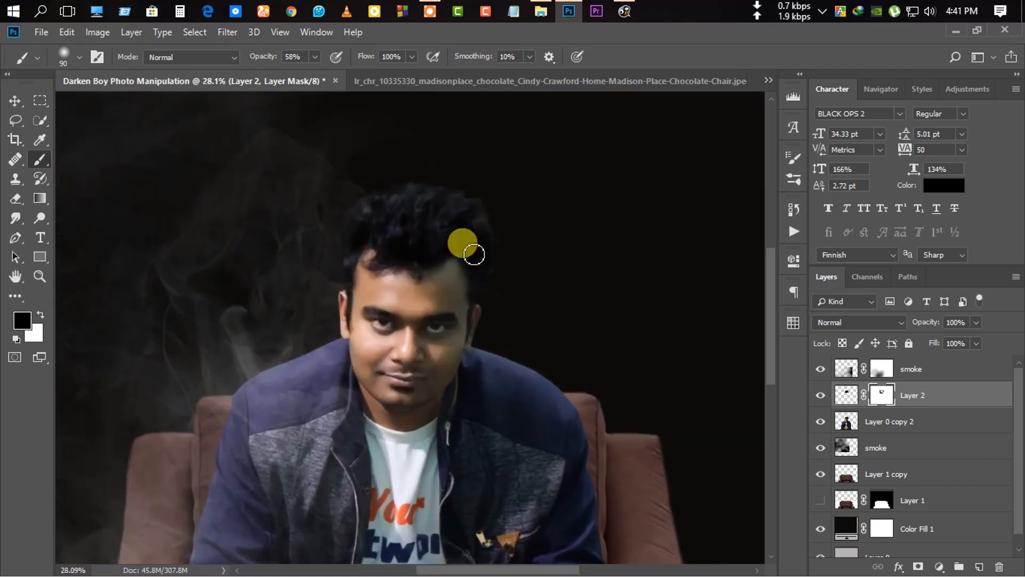
pyautogui.click(897, 420)
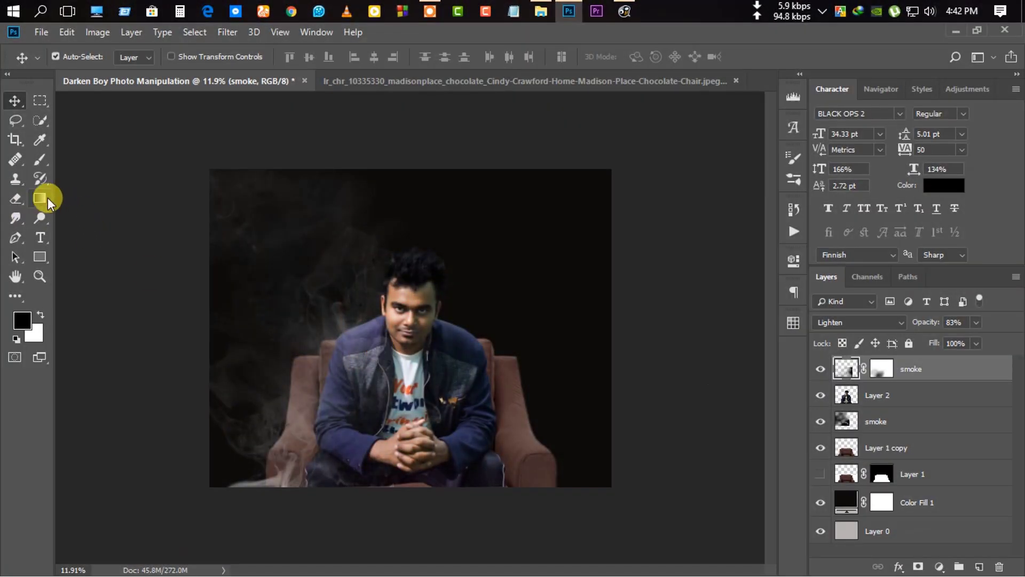
# Add Layer 3 with a black gradient across the whole canvas at 35% opacity.
pyautogui.click(46, 198)
pyautogui.scroll(1, 727, 381)
pyautogui.click(978, 566)
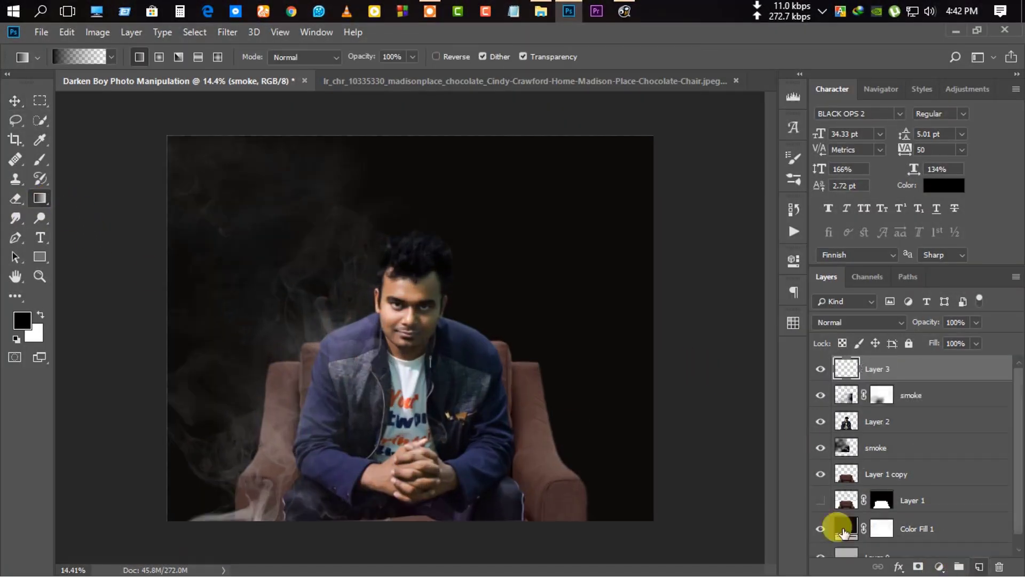
pyautogui.moveTo(524, 378); pyautogui.dragTo(386, 362)
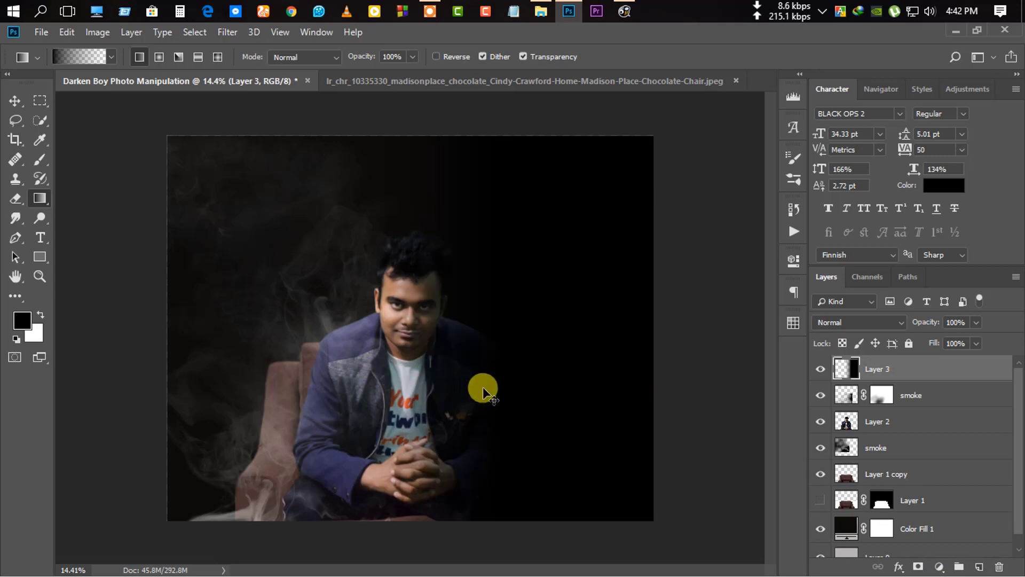
pyautogui.hotkey('ctrl', 'z')
pyautogui.moveTo(670, 375); pyautogui.dragTo(350, 375)
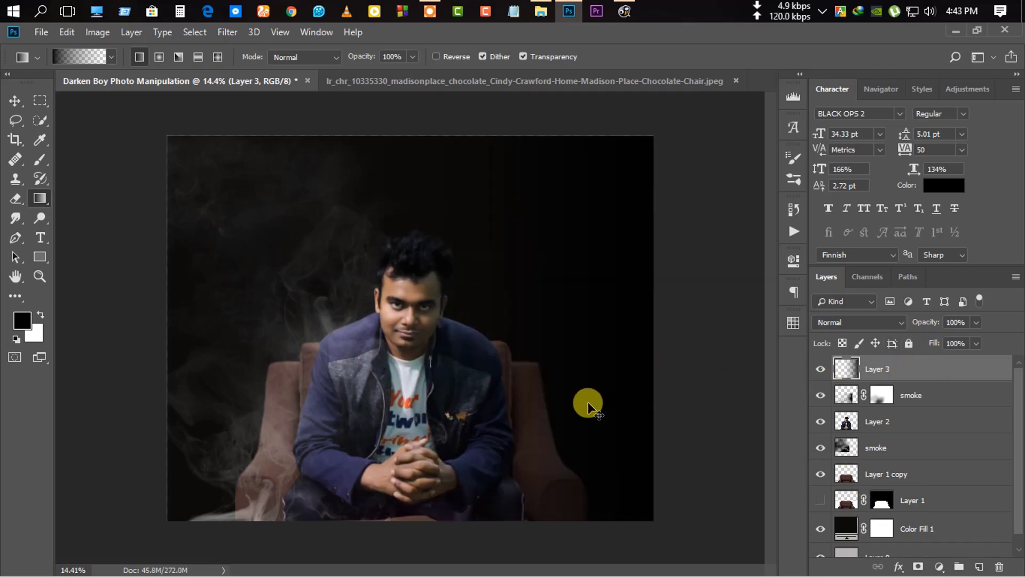
pyautogui.hotkey('ctrl', 'z')
pyautogui.moveTo(81, 393); pyautogui.dragTo(630, 390)
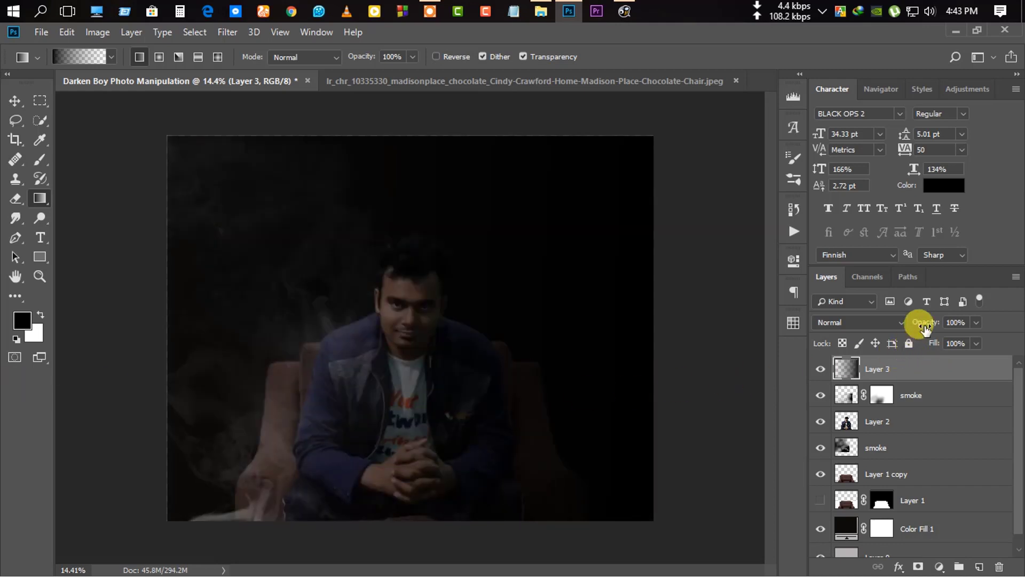
pyautogui.moveTo(924, 326); pyautogui.dragTo(822, 327)
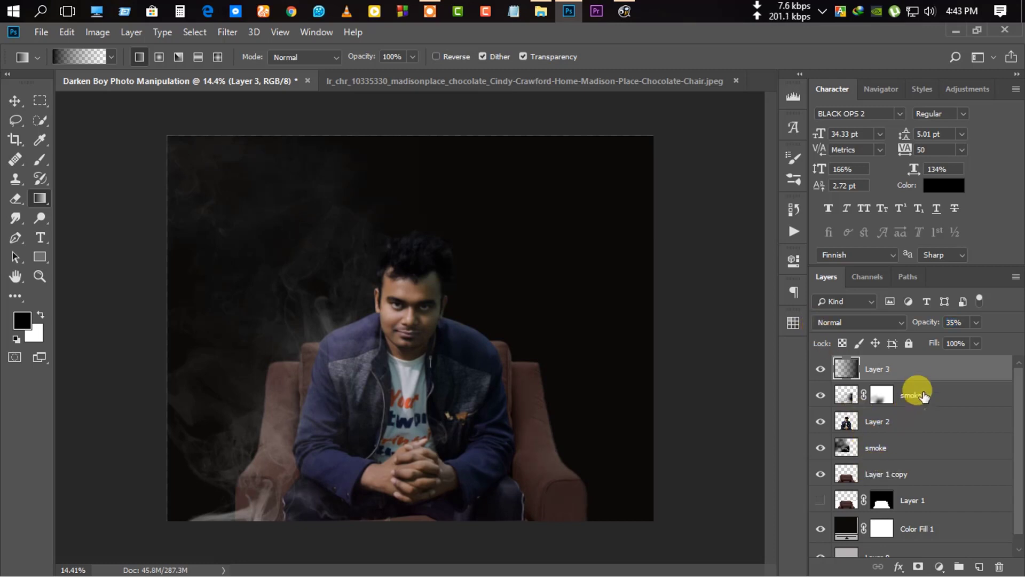
pyautogui.click(907, 422)
pyautogui.scroll(2, 458, 389)
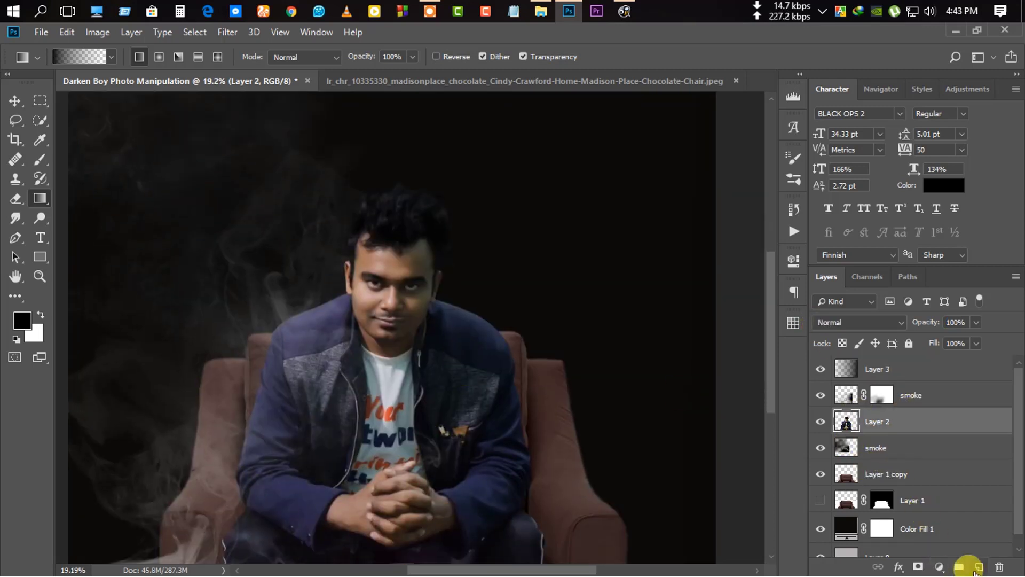
# Add Layer 4 clipped to the man's Layer 2 and draw a black gradient right to left.
pyautogui.click(978, 567)
pyautogui.keyDown('alt'); pyautogui.click(916, 428); pyautogui.keyUp('alt')
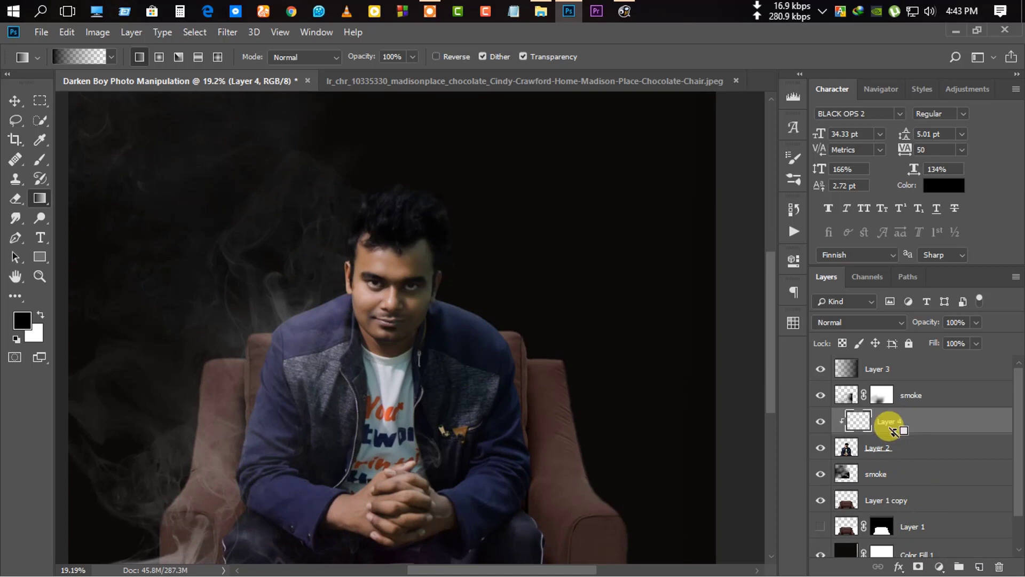
pyautogui.moveTo(487, 243); pyautogui.dragTo(385, 229)
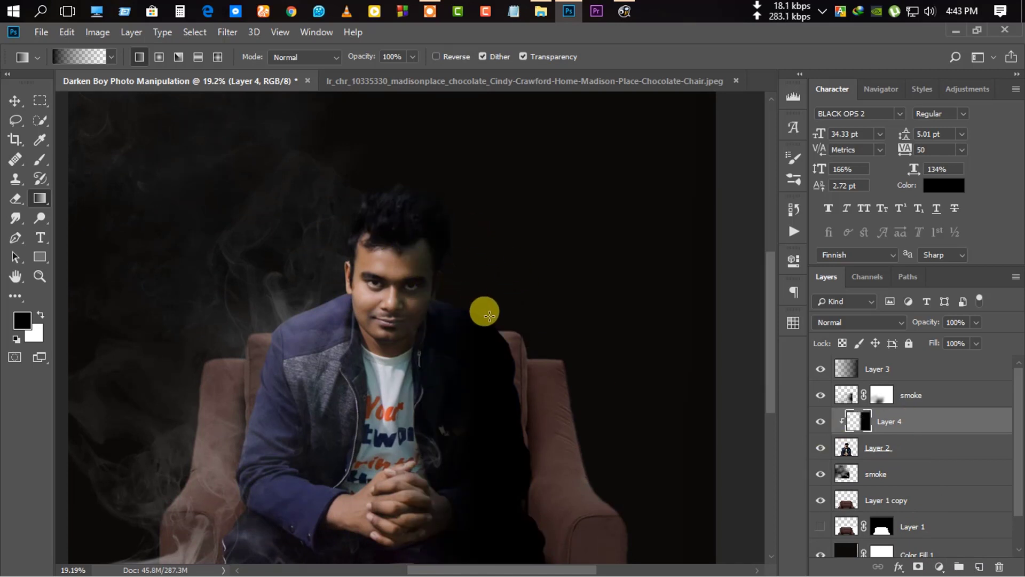
pyautogui.hotkey('ctrl', 'z')
pyautogui.moveTo(454, 206); pyautogui.dragTo(291, 235)
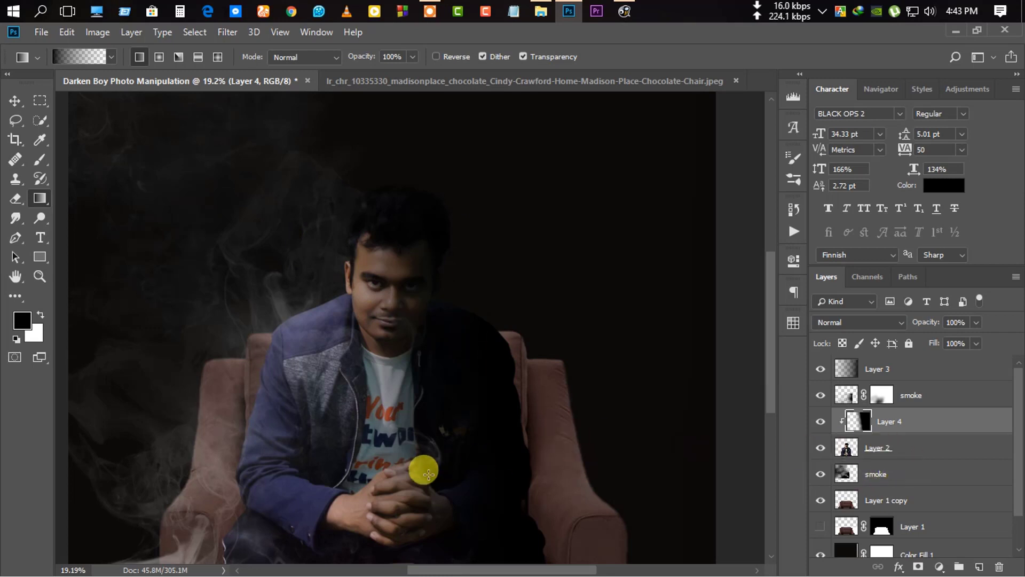
# Add a layer mask to Layer 4 and fade the shading with a diagonal mask gradient.
pyautogui.click(918, 566)
pyautogui.moveTo(372, 483)
pyautogui.mouseDown()
pyautogui.moveTo(671, 435)
pyautogui.moveTo(465, 497)
pyautogui.mouseUp()
pyautogui.moveTo(442, 541)
pyautogui.mouseDown()
pyautogui.moveTo(427, 557)
pyautogui.moveTo(487, 569)
pyautogui.mouseUp()
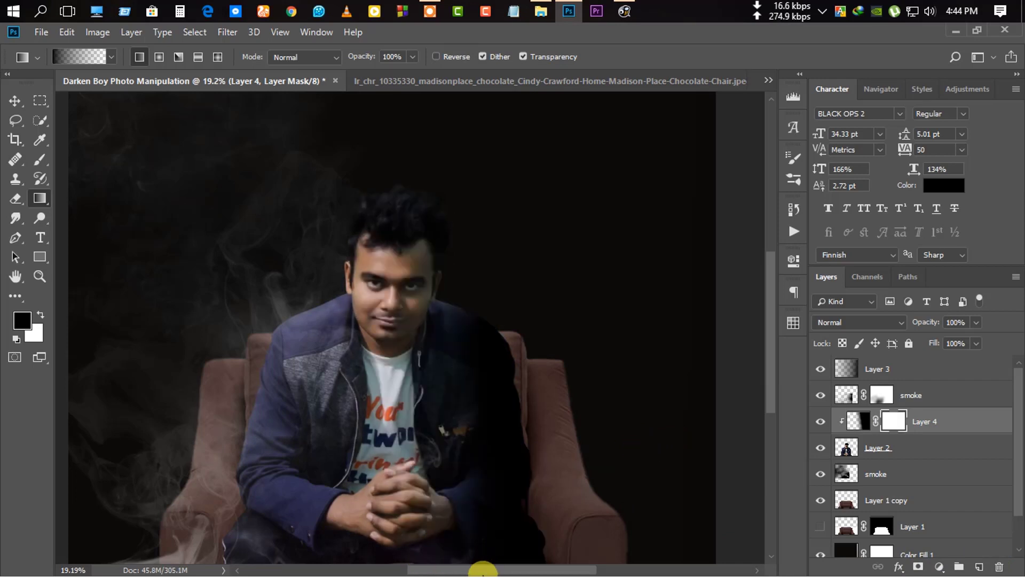
pyautogui.hotkey('ctrl', '-')
pyautogui.moveTo(419, 526); pyautogui.dragTo(559, 462)
pyautogui.scroll(4, 443, 299)
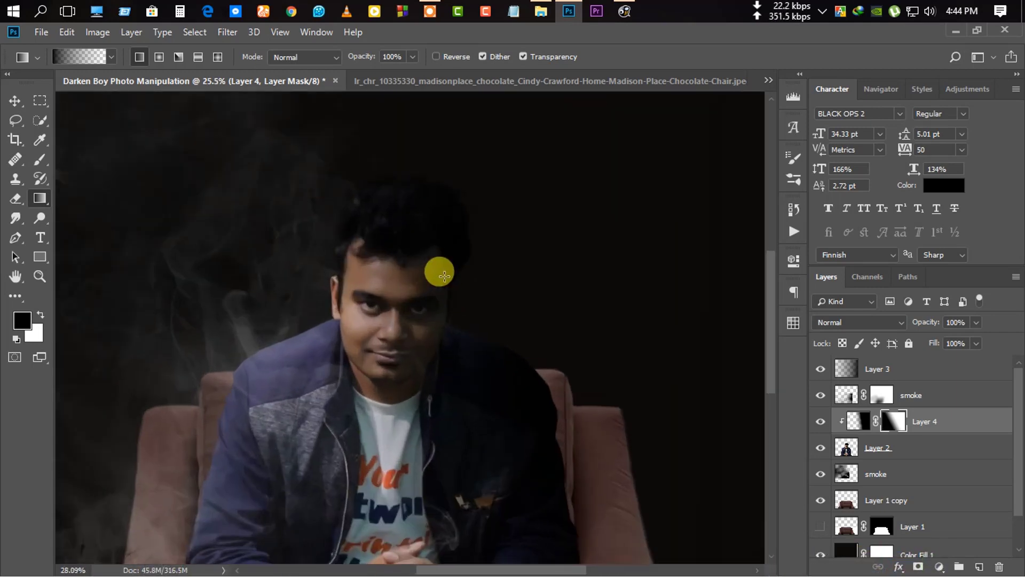
# Set the Brush to 19% opacity and size 800 for painting the mask.
pyautogui.click(41, 159)
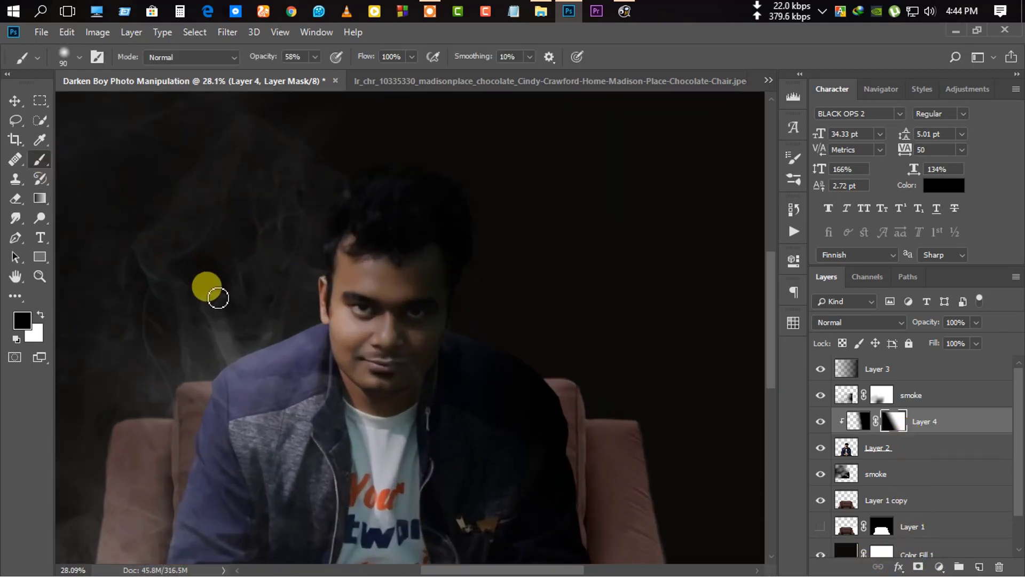
pyautogui.scroll(-3, 395, 326)
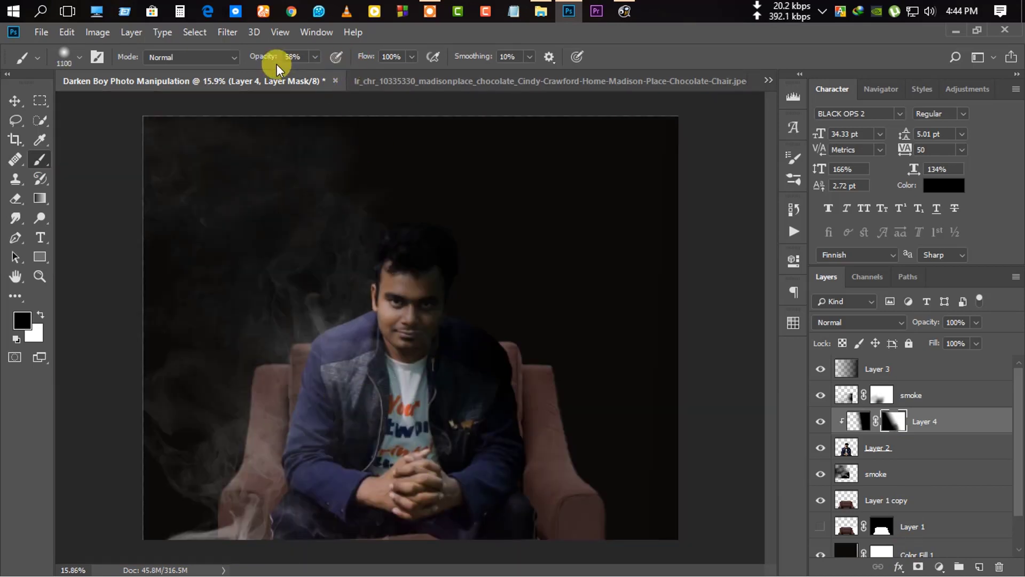
pyautogui.moveTo(262, 57); pyautogui.dragTo(216, 60)
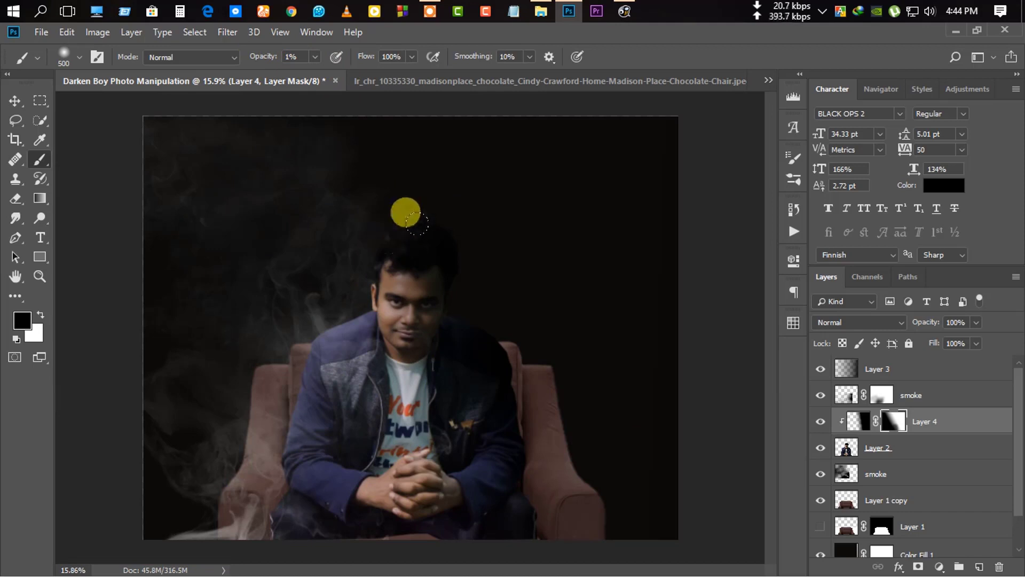
pyautogui.scroll(3, 412, 337)
pyautogui.scroll(-2, 411, 359)
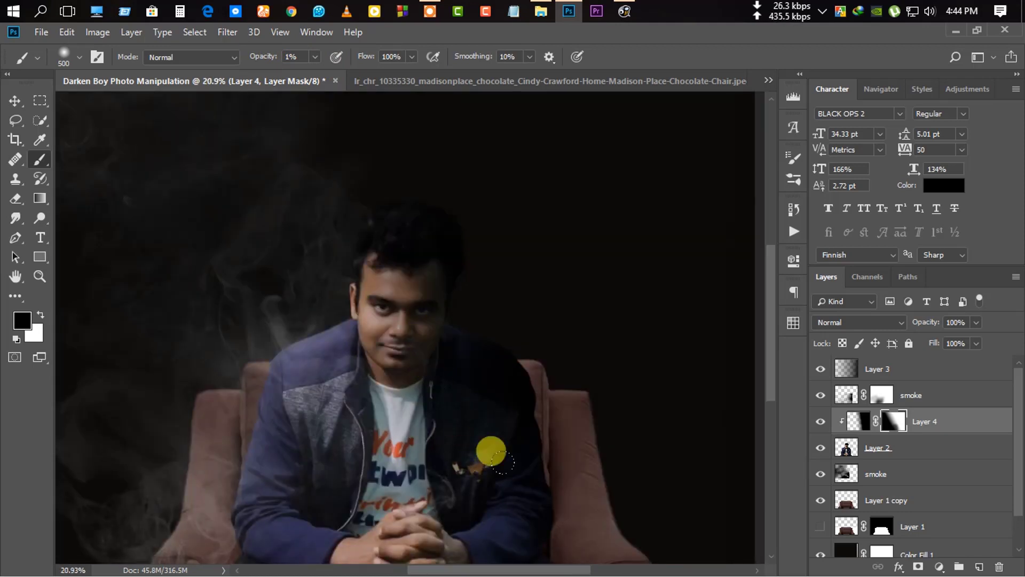
pyautogui.scroll(-1, 491, 451)
pyautogui.moveTo(251, 56); pyautogui.dragTo(265, 56)
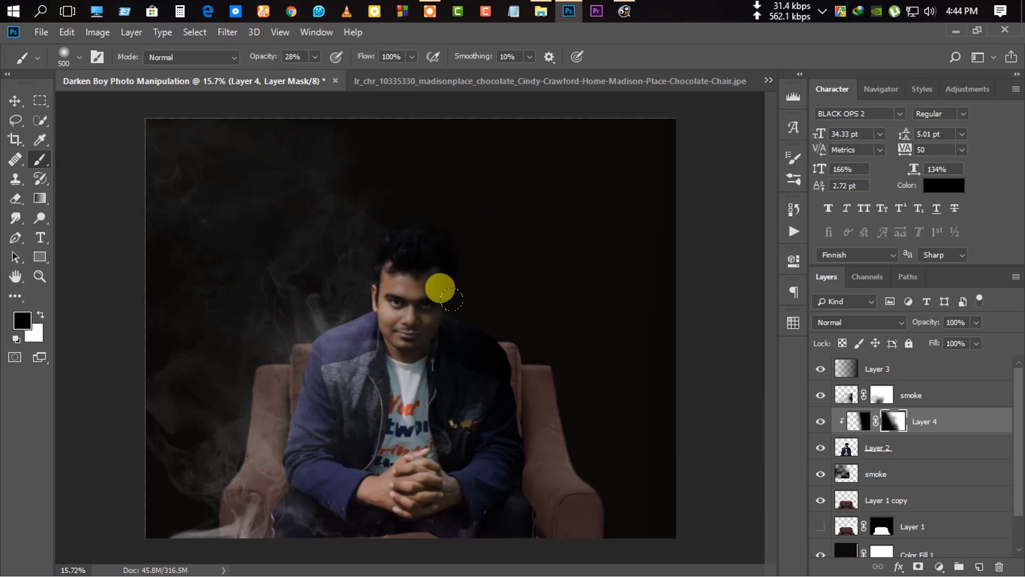
pyautogui.scroll(-2, 456, 464)
pyautogui.scroll(2, 456, 465)
pyautogui.moveTo(263, 56); pyautogui.dragTo(197, 59)
pyautogui.press(']')
pyautogui.press(']')
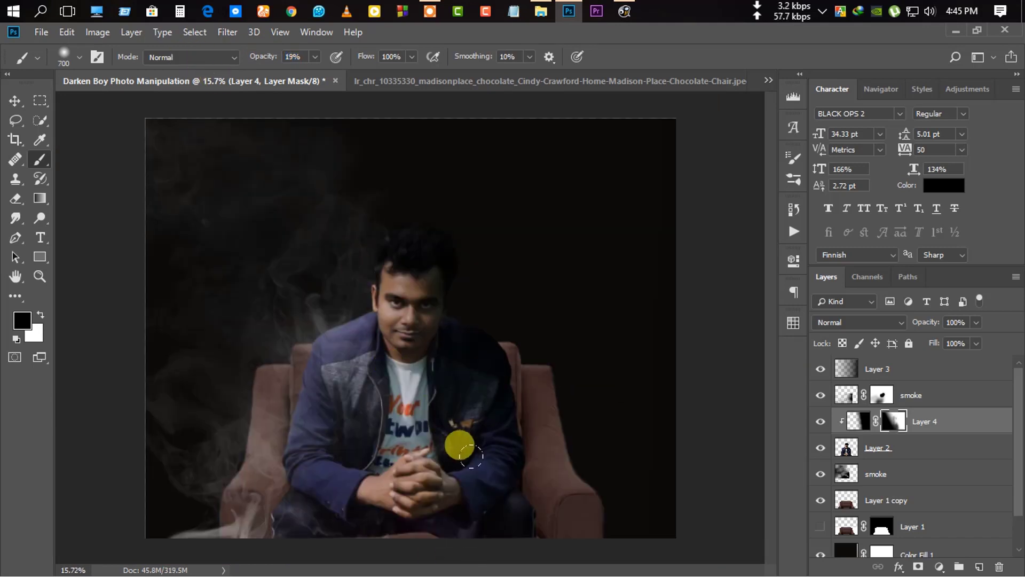
pyautogui.press(']')
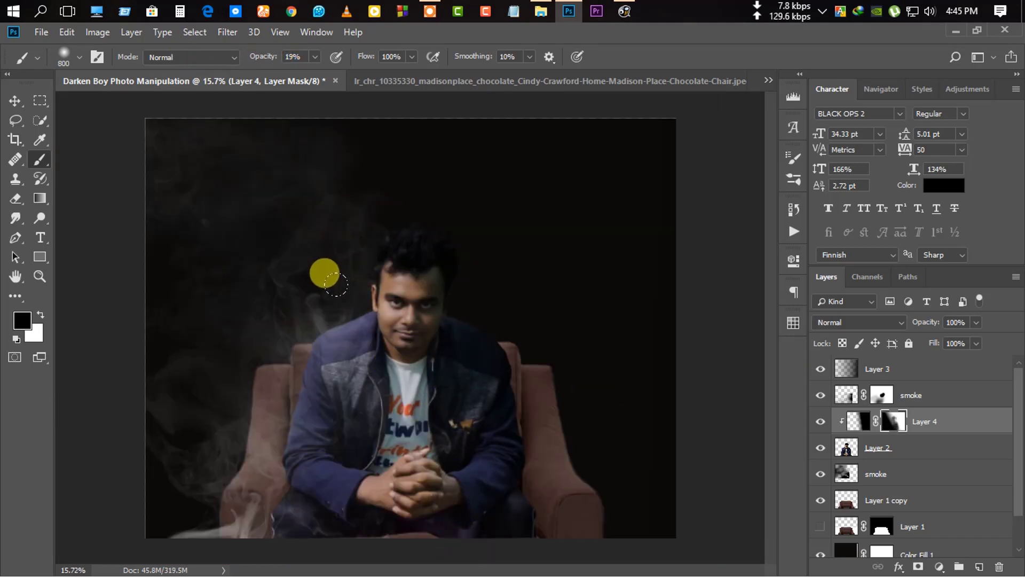
pyautogui.scroll(-1, 543, 470)
pyautogui.scroll(2, 294, 284)
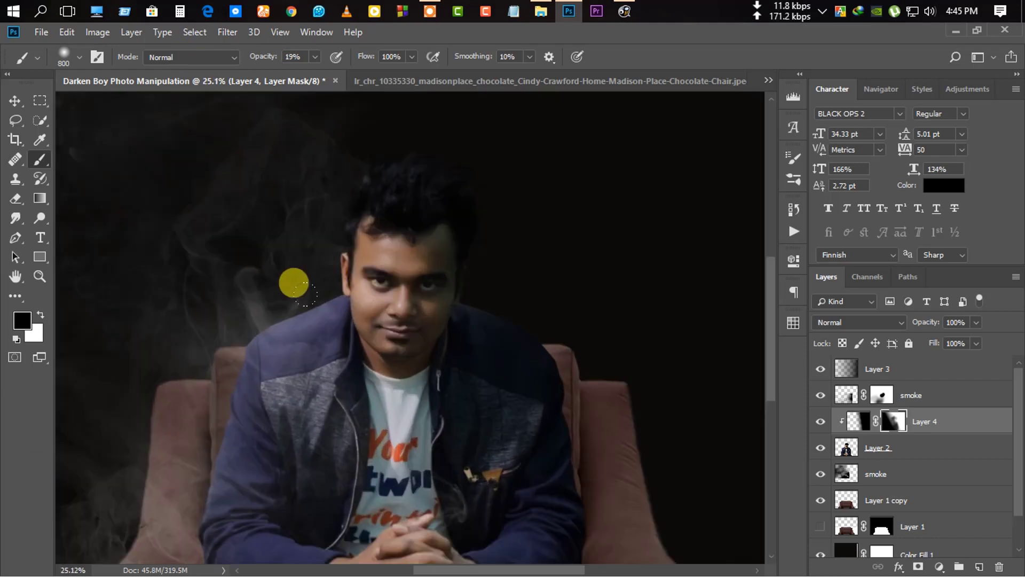
# Duplicate the shading layer above the chair's Layer 1 copy and clip it to the chair.
pyautogui.press('v')
pyautogui.click(755, 424)
pyautogui.scroll(-1, 755, 423)
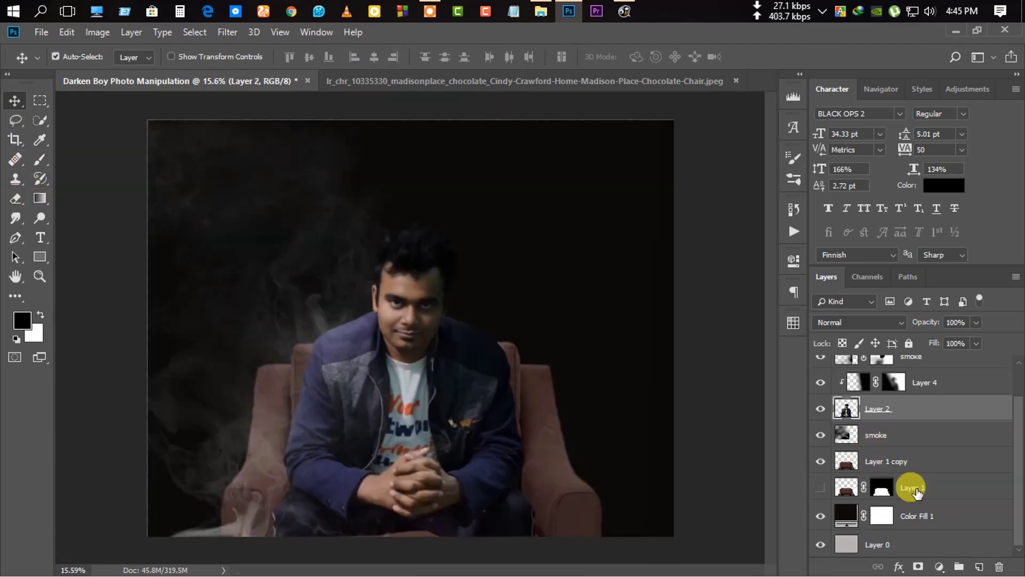
pyautogui.scroll(1, 934, 443)
pyautogui.scroll(-1, 935, 442)
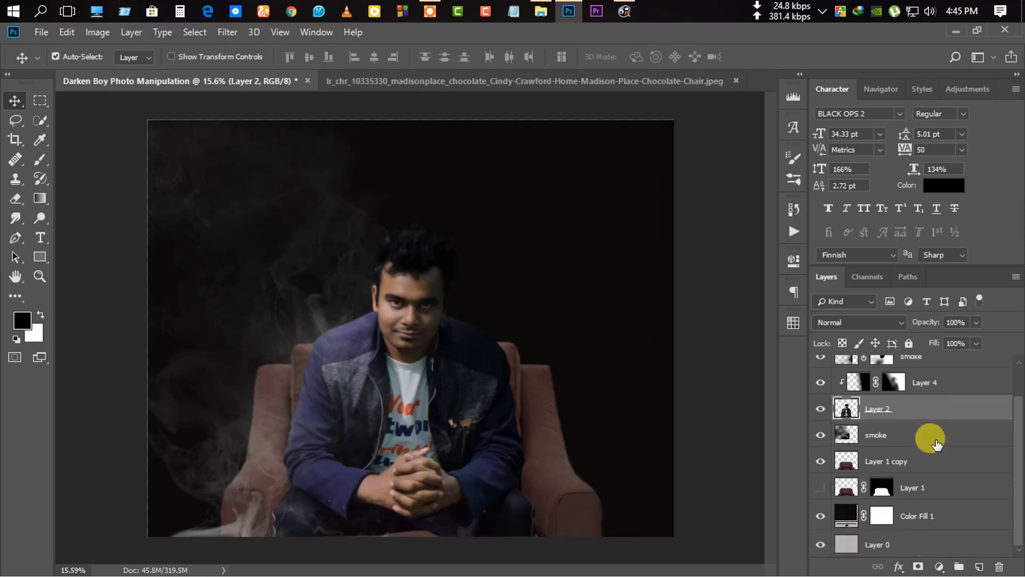
pyautogui.click(932, 469)
pyautogui.scroll(1, 928, 418)
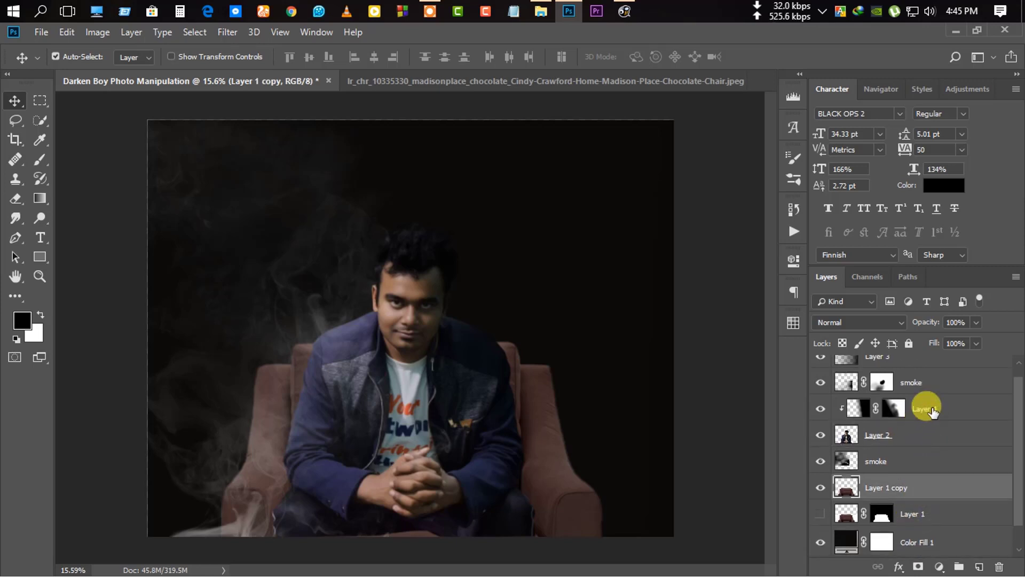
pyautogui.moveTo(932, 412); pyautogui.dragTo(947, 478)
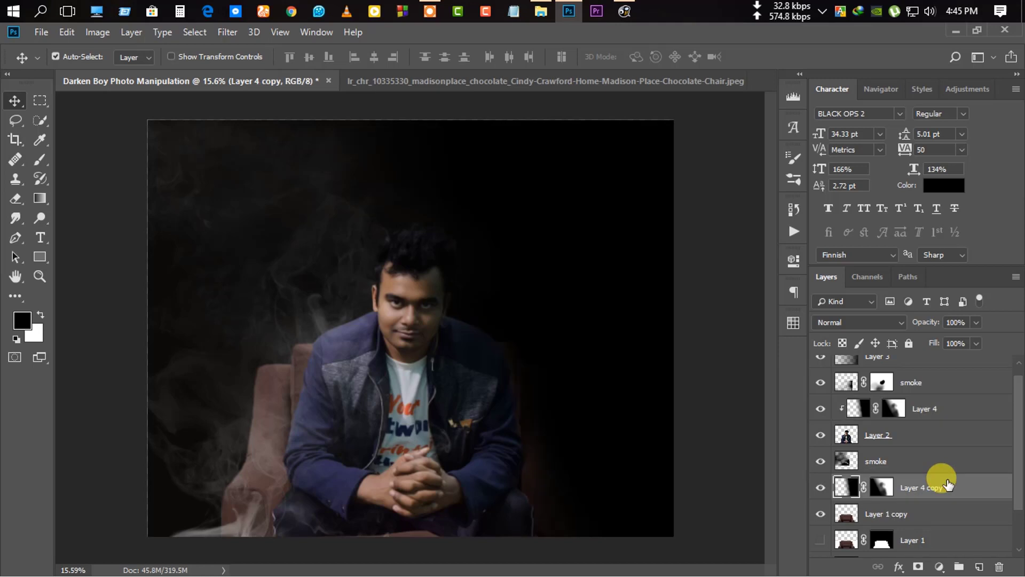
pyautogui.keyDown('alt'); pyautogui.click(911, 494); pyautogui.keyUp('alt')
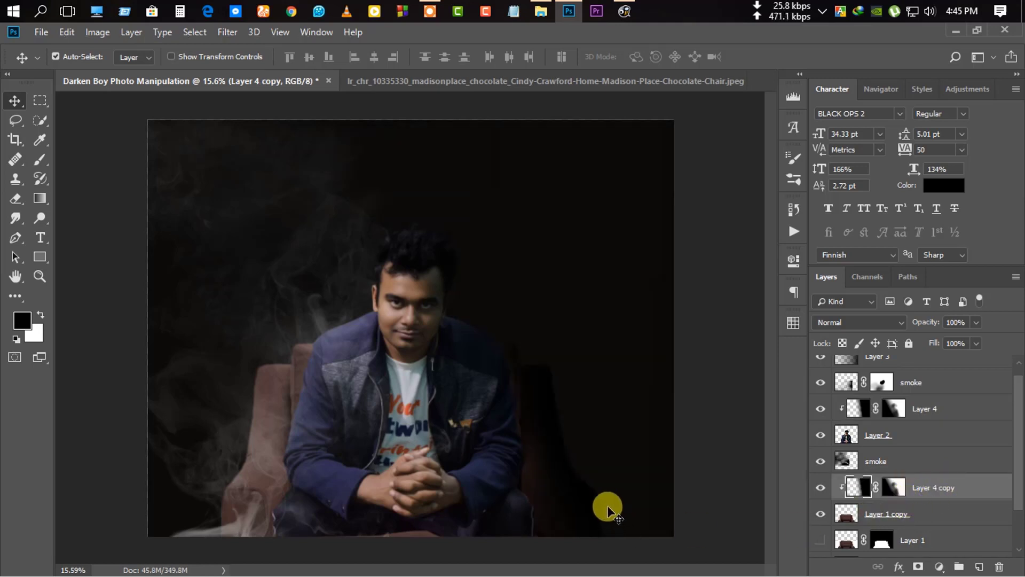
# Paint the copy's mask to darken the right side of the armchair.
pyautogui.click(905, 488)
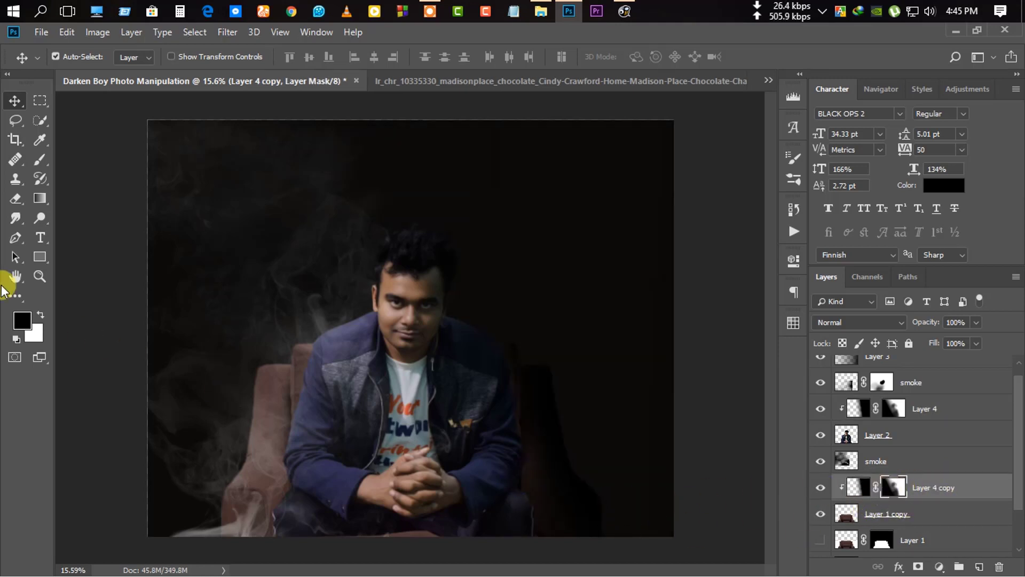
pyautogui.click(38, 160)
pyautogui.moveTo(535, 400)
pyautogui.mouseDown()
pyautogui.moveTo(548, 520)
pyautogui.moveTo(501, 425)
pyautogui.moveTo(533, 529)
pyautogui.moveTo(458, 303)
pyautogui.moveTo(480, 416)
pyautogui.moveTo(472, 477)
pyautogui.mouseUp()
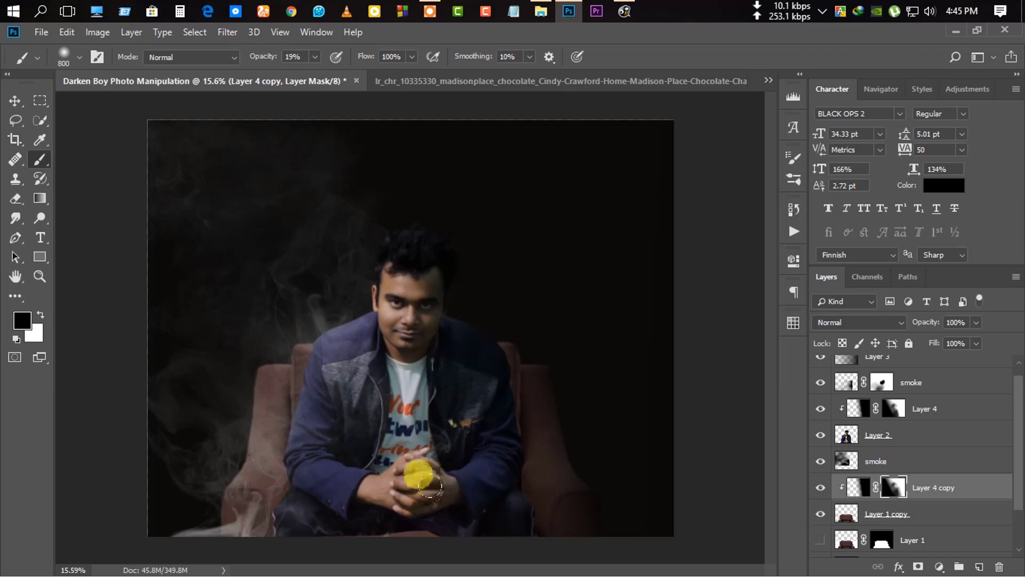
pyautogui.scroll(-1, 422, 475)
pyautogui.moveTo(484, 430)
pyautogui.mouseDown()
pyautogui.moveTo(565, 446)
pyautogui.moveTo(501, 366)
pyautogui.moveTo(478, 378)
pyautogui.moveTo(461, 303)
pyautogui.moveTo(510, 447)
pyautogui.mouseUp()
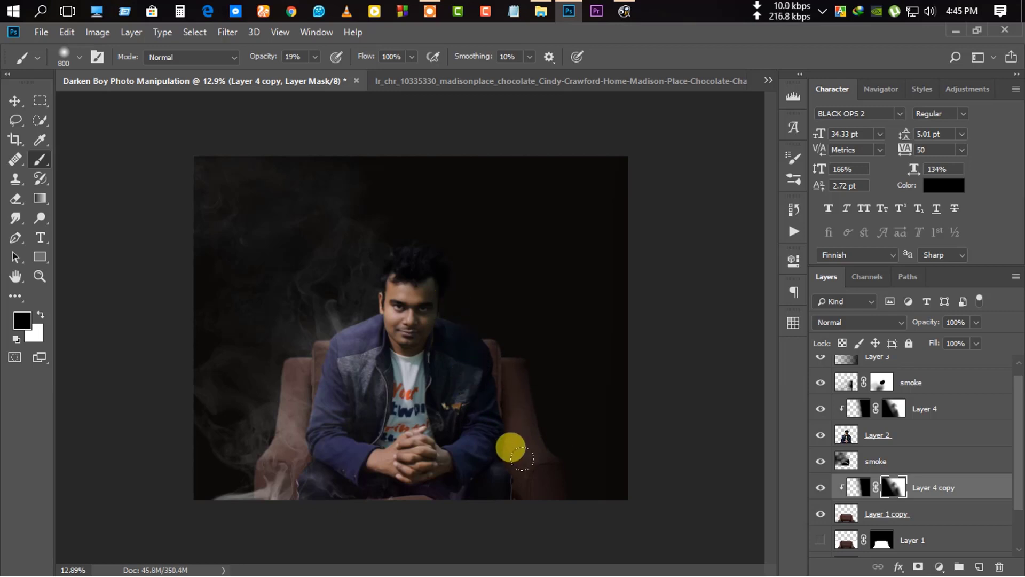
pyautogui.scroll(-2, 534, 468)
pyautogui.scroll(2, 534, 465)
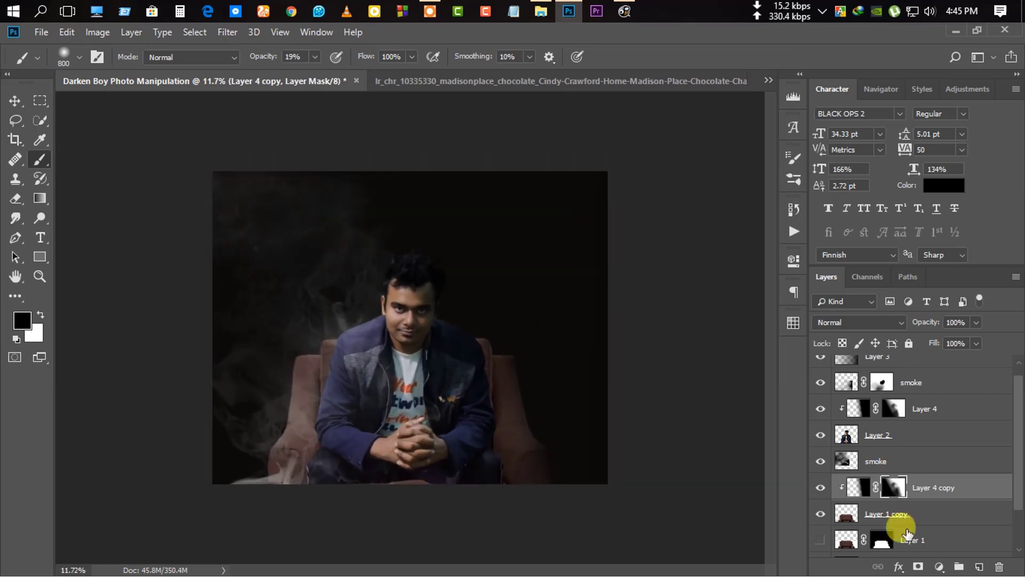
pyautogui.moveTo(534, 429); pyautogui.dragTo(462, 280)
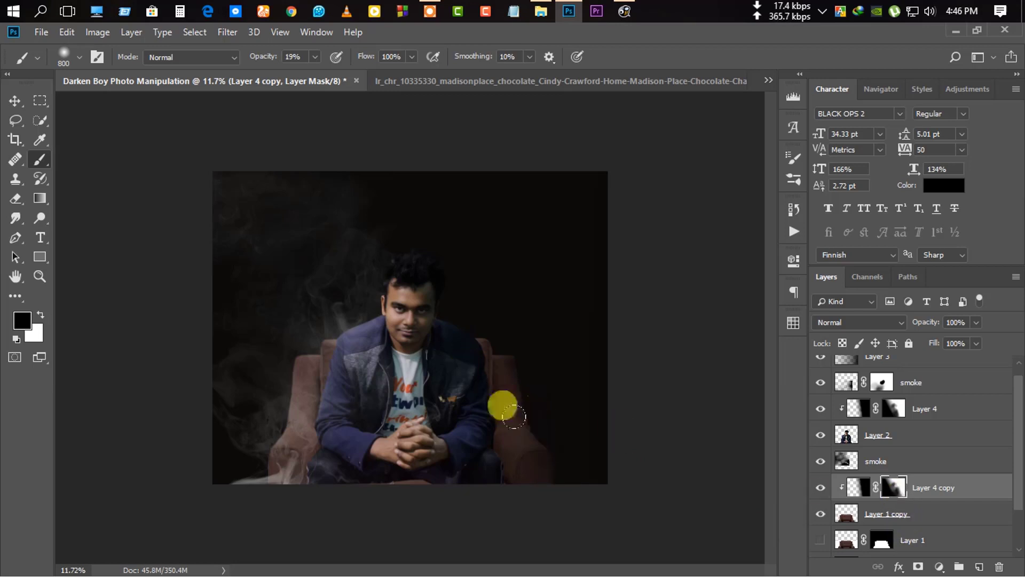
pyautogui.scroll(-2, 435, 459)
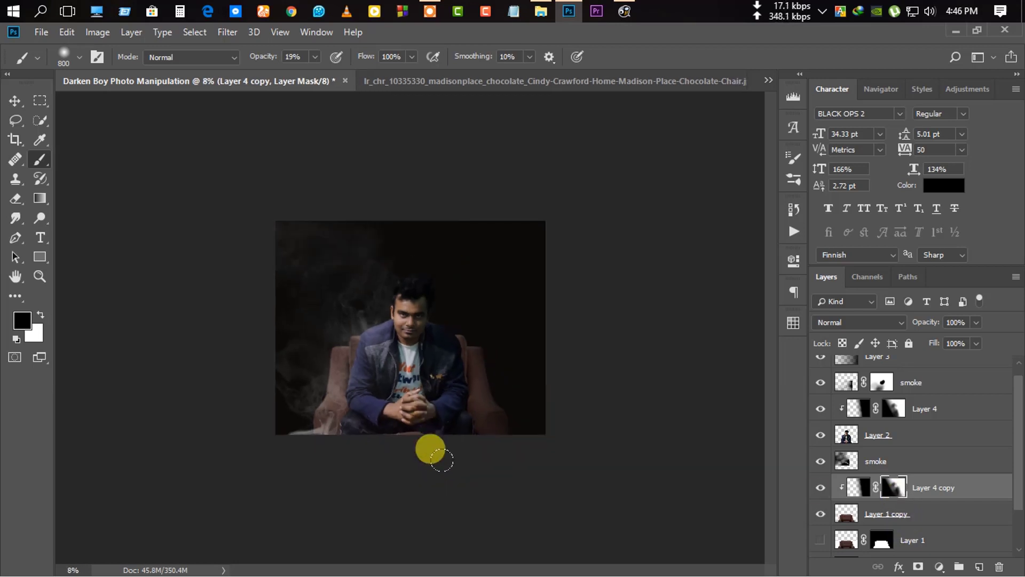
pyautogui.scroll(3, 422, 251)
pyautogui.scroll(1, 412, 334)
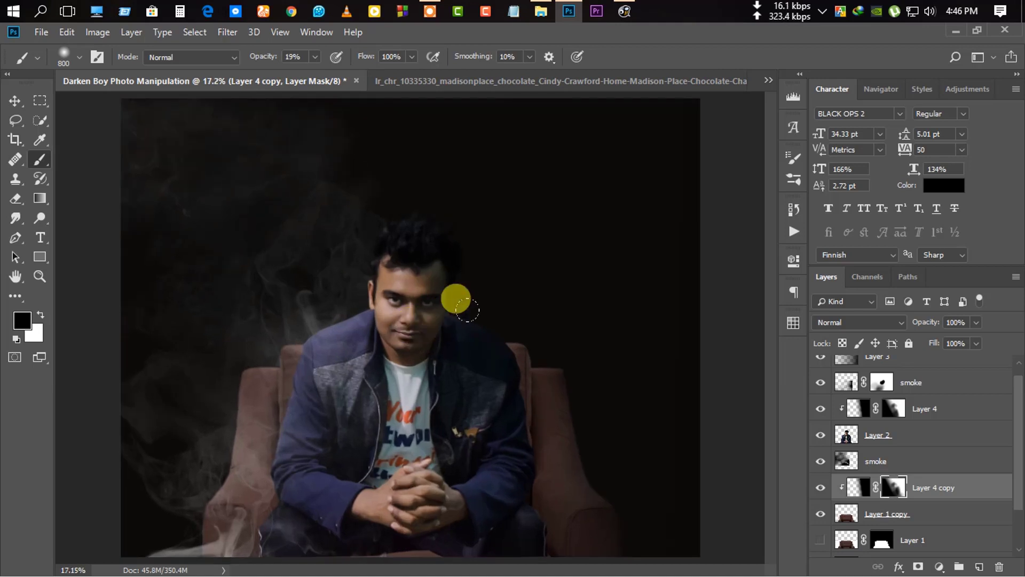
# Touch up Layer 4's mask around the man's head.
pyautogui.click(884, 416)
pyautogui.moveTo(424, 286)
pyautogui.mouseDown()
pyautogui.moveTo(412, 369)
pyautogui.moveTo(396, 350)
pyautogui.moveTo(419, 526)
pyautogui.moveTo(435, 506)
pyautogui.moveTo(426, 471)
pyautogui.mouseUp()
pyautogui.scroll(-2, 413, 334)
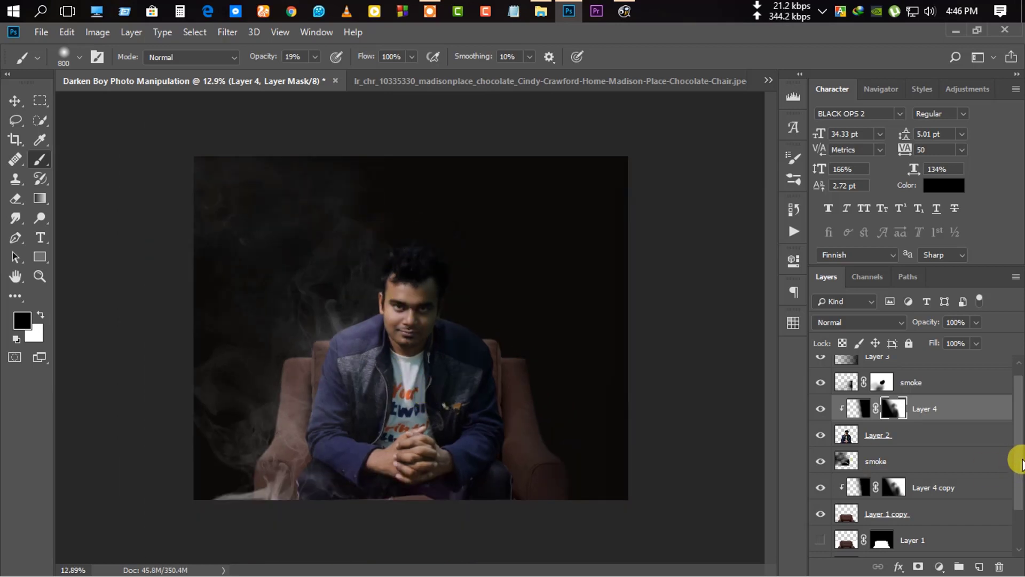
pyautogui.scroll(1, 911, 423)
# Merge the shading into the man's layer, duplicate it and apply High Pass at about 3.5 px.
pyautogui.hotkey('ctrl', 'e')
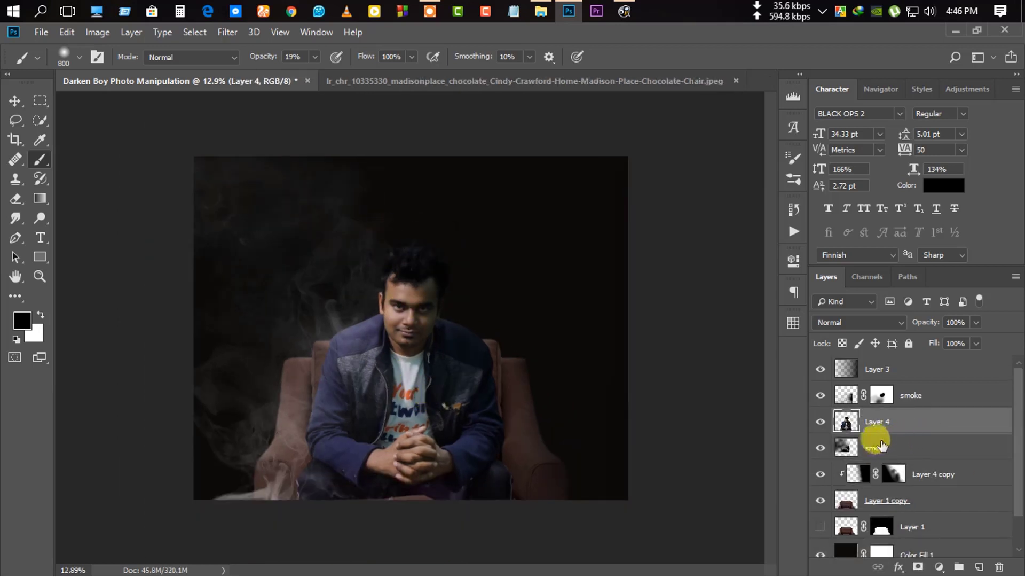
pyautogui.hotkey('ctrl', 'j')
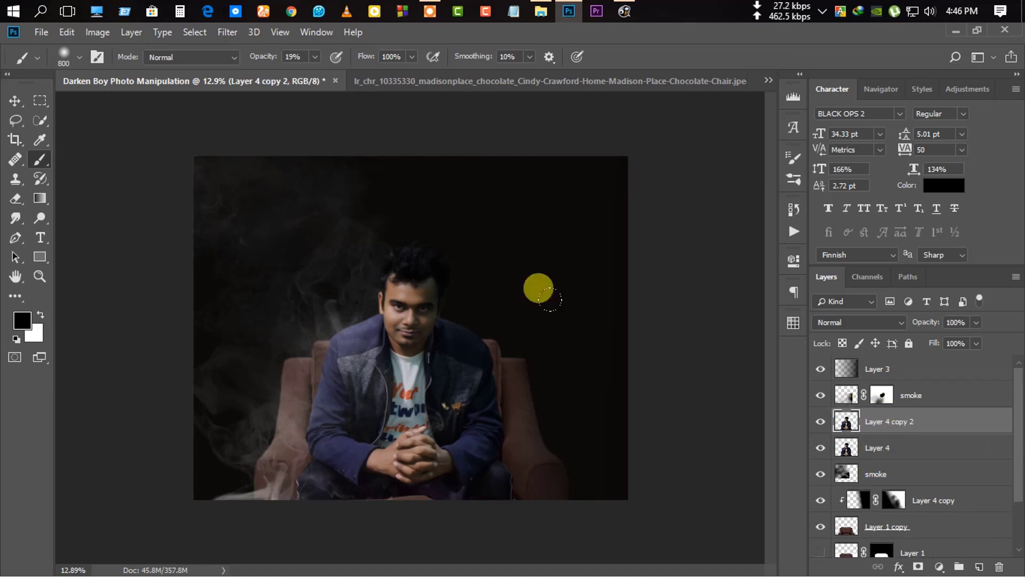
pyautogui.click(234, 34)
pyautogui.moveTo(239, 331)
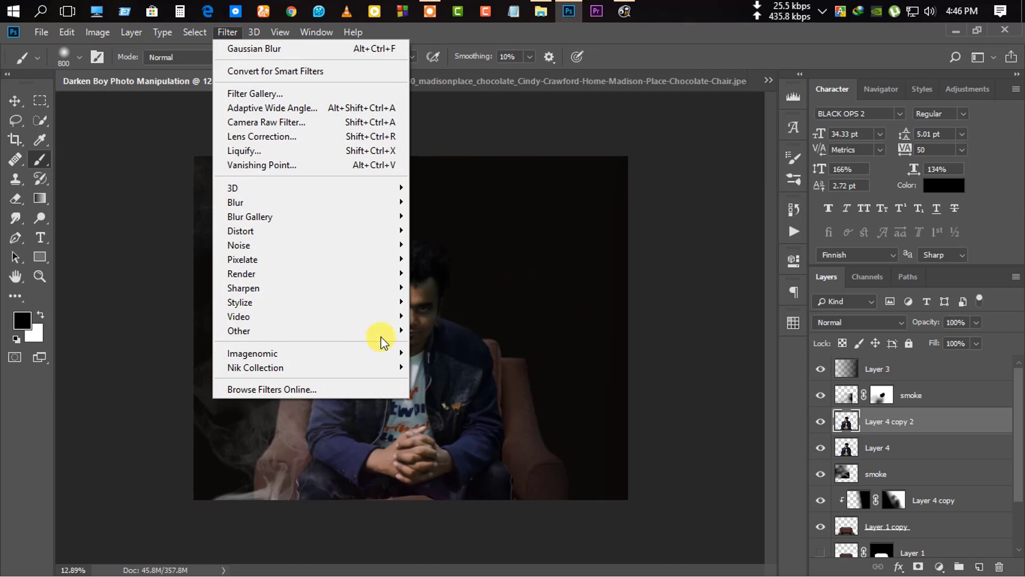
pyautogui.click(428, 346)
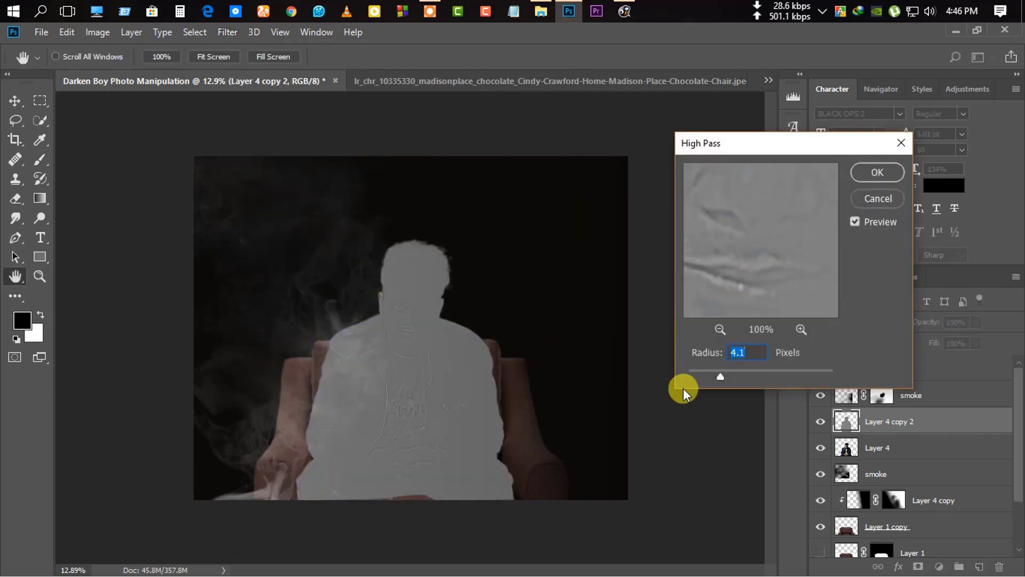
pyautogui.moveTo(727, 376)
pyautogui.mouseDown()
pyautogui.moveTo(736, 376)
pyautogui.moveTo(714, 374)
pyautogui.mouseUp()
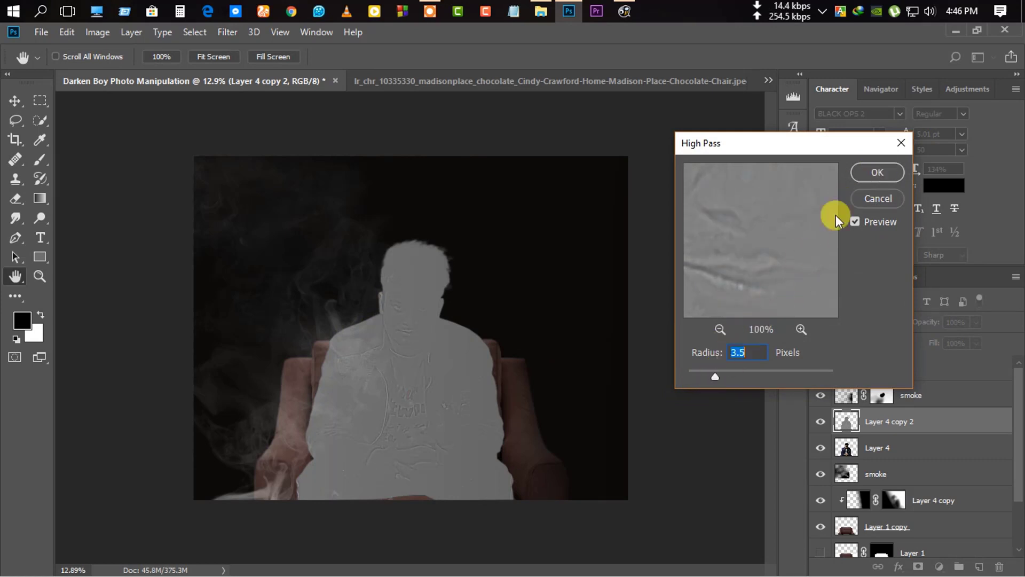
pyautogui.click(875, 172)
# Set the high-pass copy's blend mode to Overlay.
pyautogui.click(845, 322)
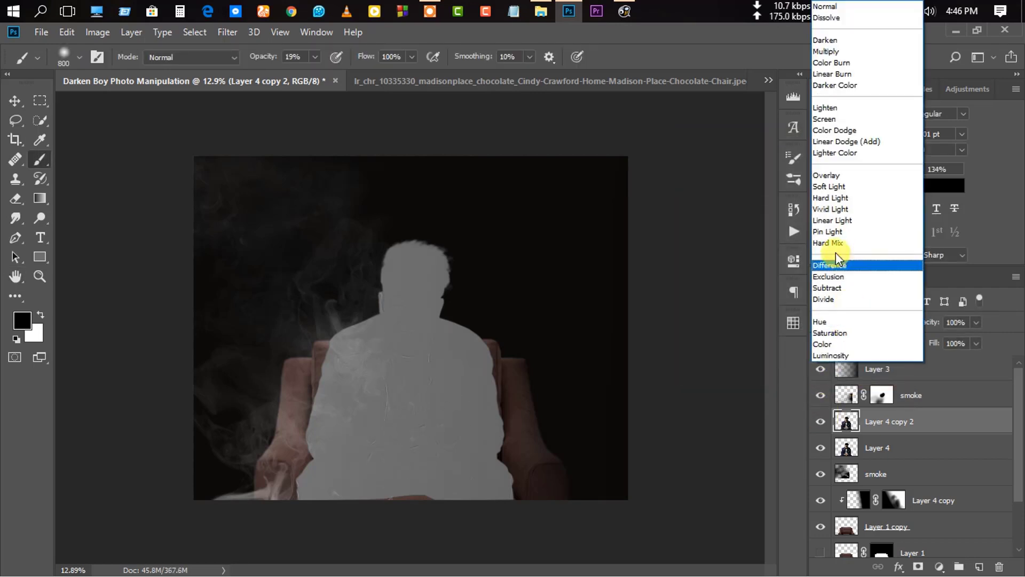
pyautogui.click(853, 179)
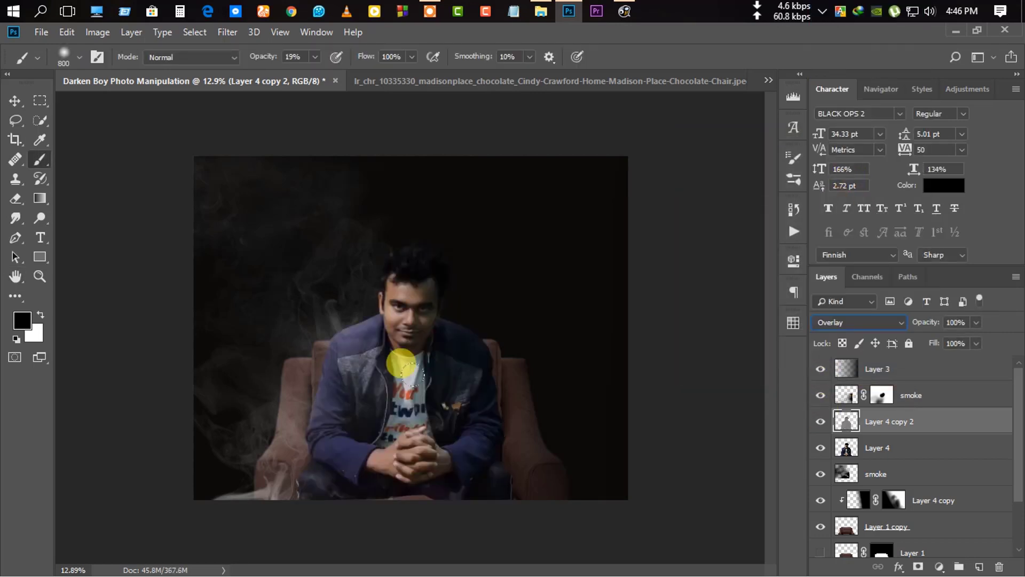
pyautogui.keyDown('ctrl'); pyautogui.click(438, 355); pyautogui.keyUp('ctrl')
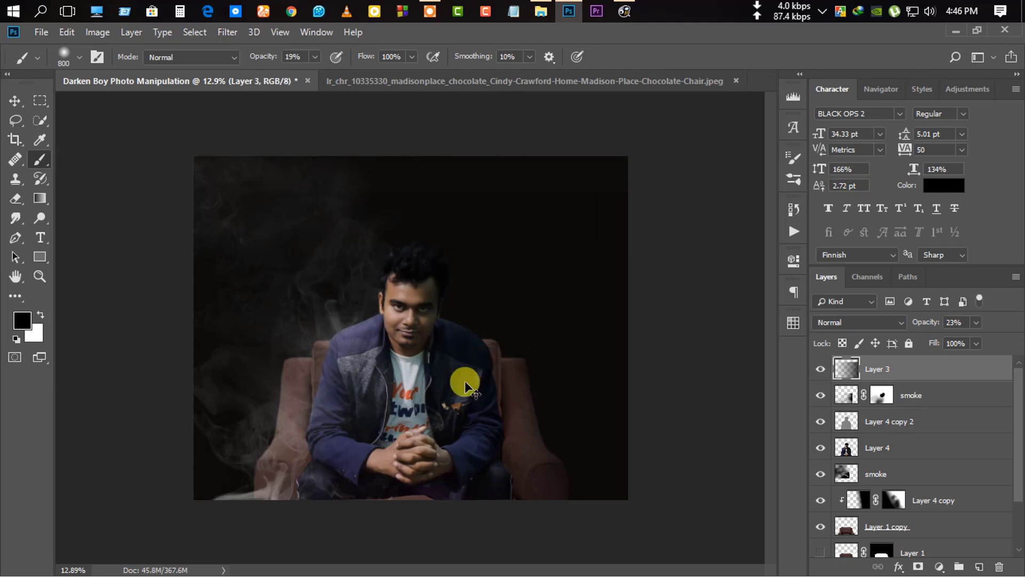
pyautogui.hotkey('ctrl', '+')
pyautogui.hotkey('ctrl', '+')
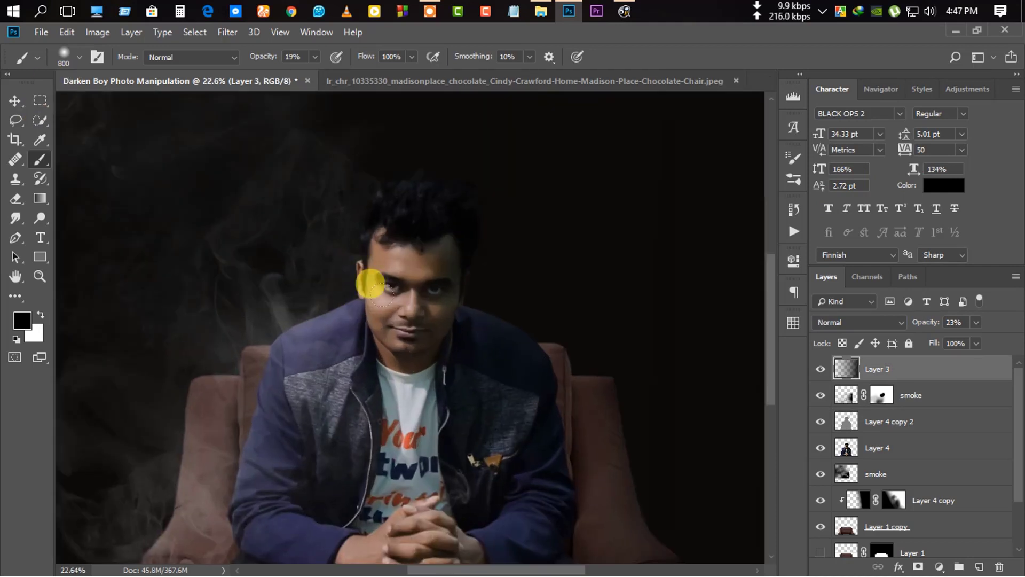
# Pick the Dodge Tool with a size-50 brush and target the Layer 4 copy 2 layer.
pyautogui.click(41, 217)
pyautogui.scroll(4, 458, 370)
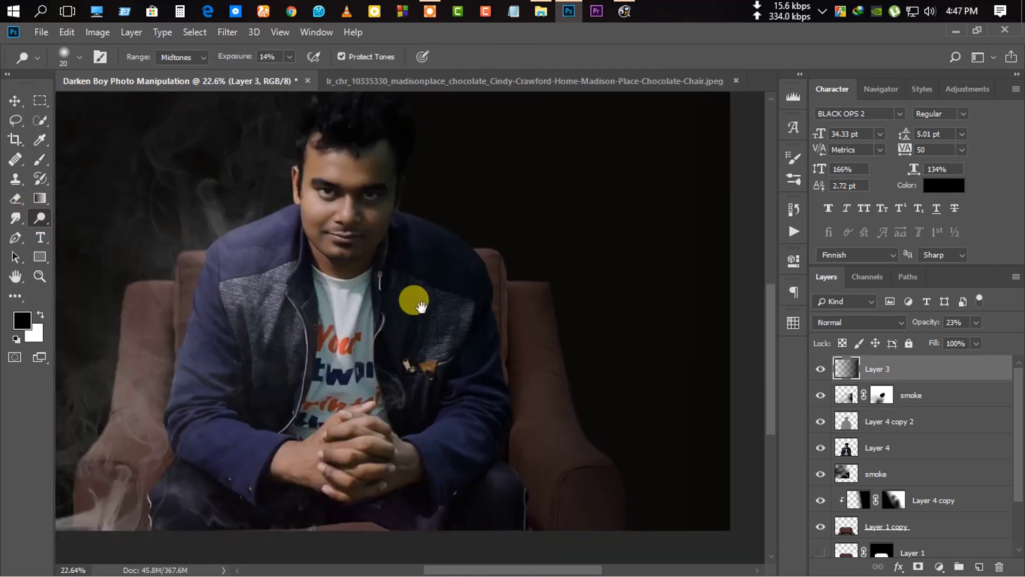
pyautogui.press(']')
pyautogui.press(']')
pyautogui.press(']')
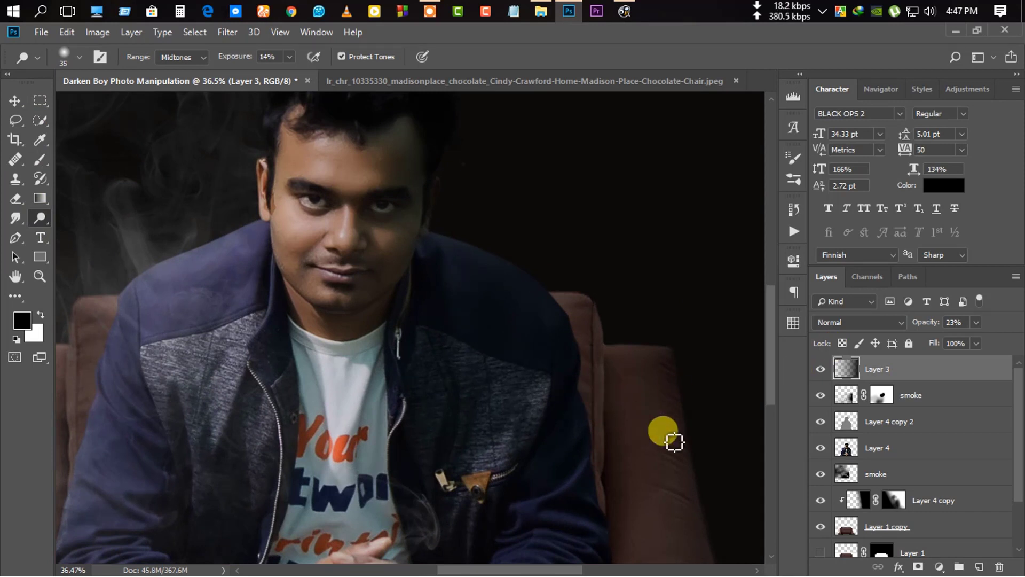
pyautogui.click(893, 422)
pyautogui.scroll(2, 419, 256)
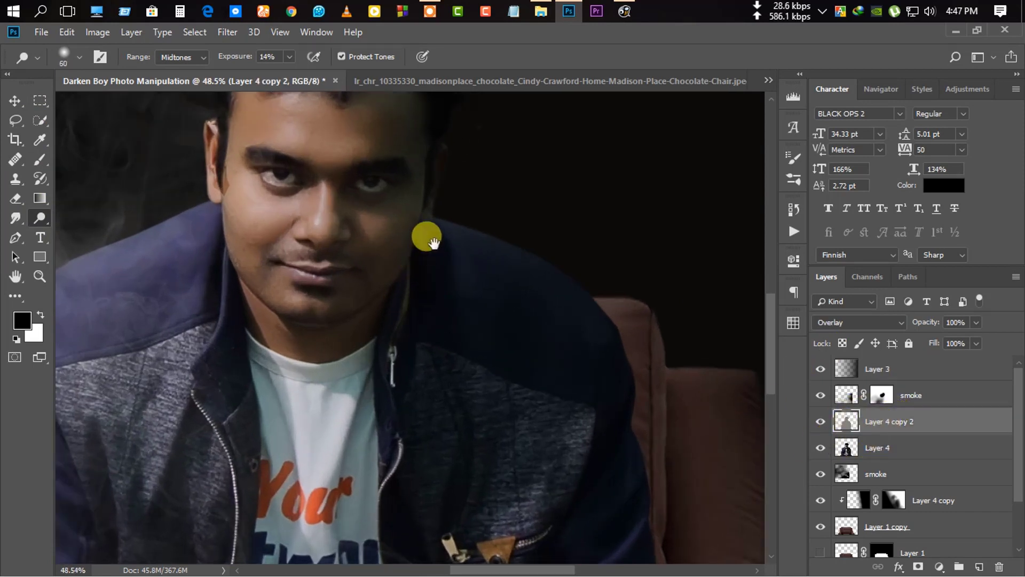
pyautogui.scroll(3, 448, 320)
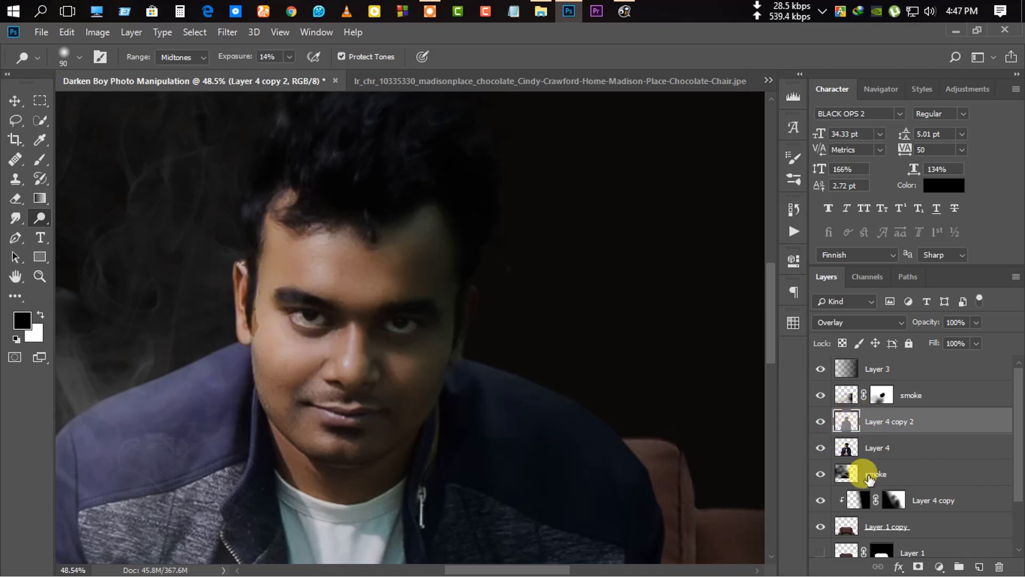
pyautogui.scroll(2, 314, 231)
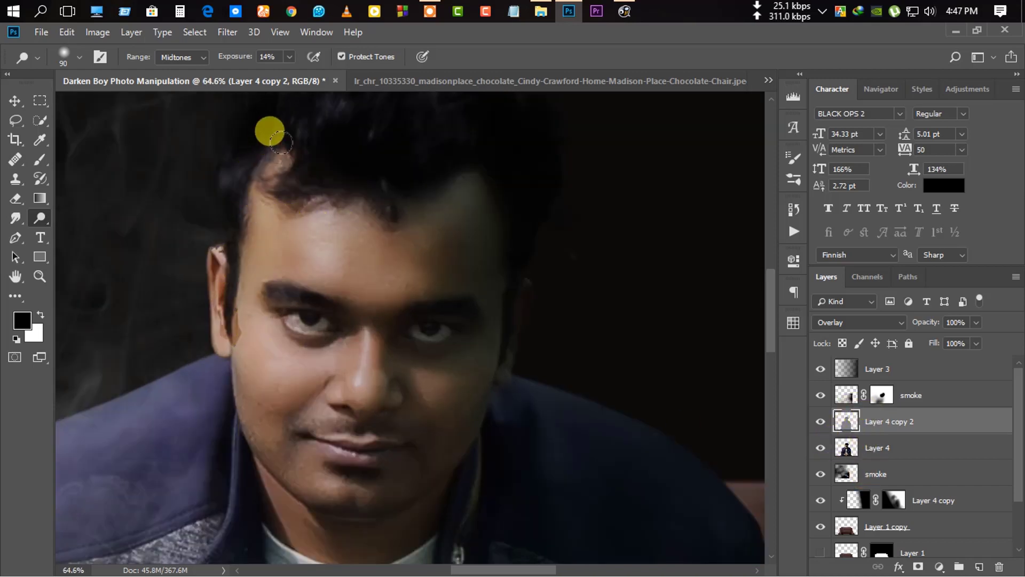
pyautogui.scroll(-1, 288, 279)
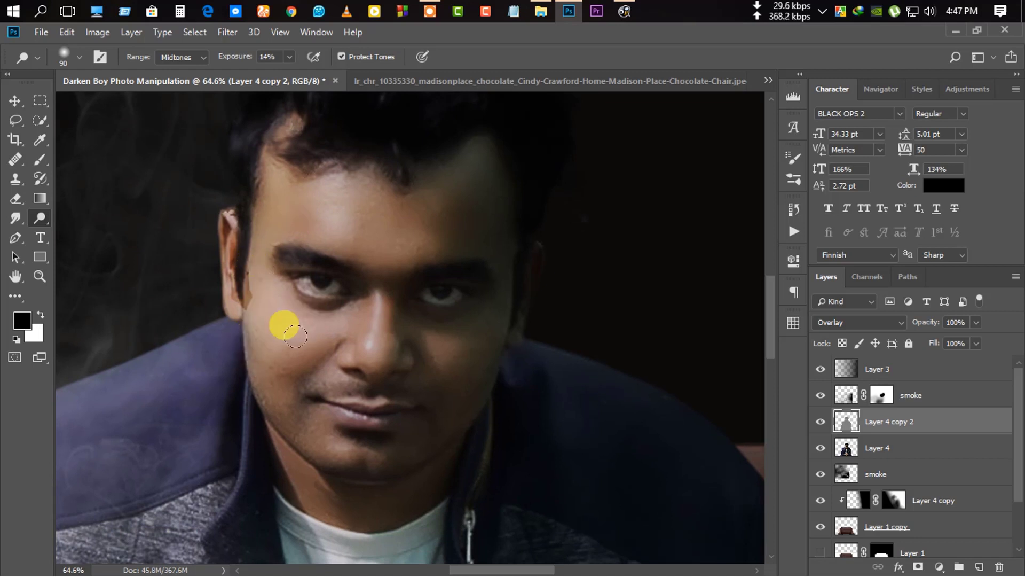
# Dodge the cheek down to the jaw, the cheek beside the nose, and the skin toward the chin.
pyautogui.moveTo(322, 332)
pyautogui.mouseDown()
pyautogui.moveTo(271, 389)
pyautogui.moveTo(313, 435)
pyautogui.moveTo(304, 503)
pyautogui.moveTo(300, 477)
pyautogui.moveTo(394, 497)
pyautogui.moveTo(438, 475)
pyautogui.moveTo(423, 382)
pyautogui.moveTo(344, 432)
pyautogui.moveTo(416, 350)
pyautogui.moveTo(433, 350)
pyautogui.moveTo(403, 231)
pyautogui.moveTo(453, 187)
pyautogui.moveTo(359, 219)
pyautogui.moveTo(385, 167)
pyautogui.moveTo(465, 142)
pyautogui.moveTo(410, 253)
pyautogui.moveTo(369, 299)
pyautogui.mouseUp()
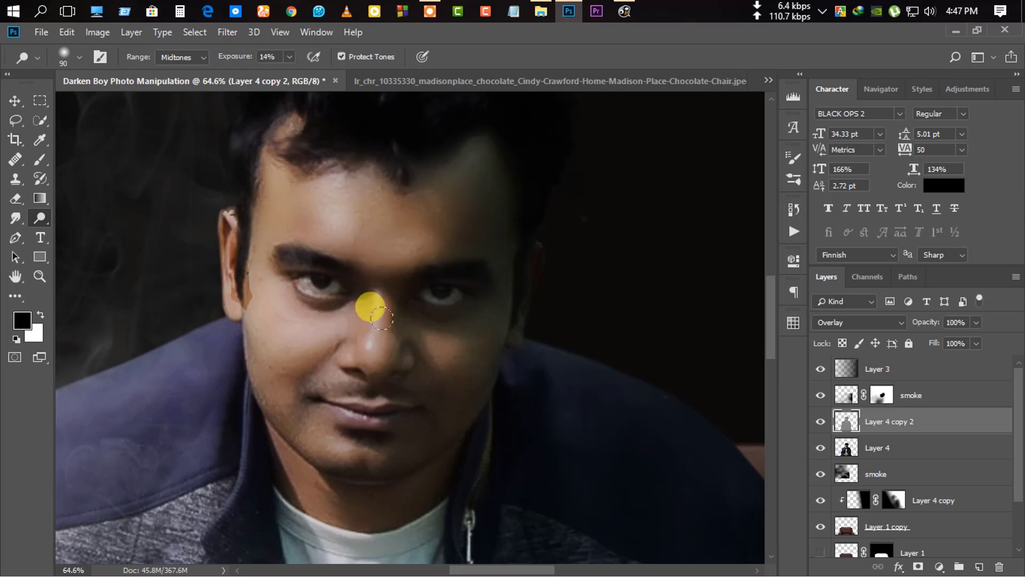
pyautogui.scroll(-2, 381, 318)
pyautogui.scroll(-3, 380, 304)
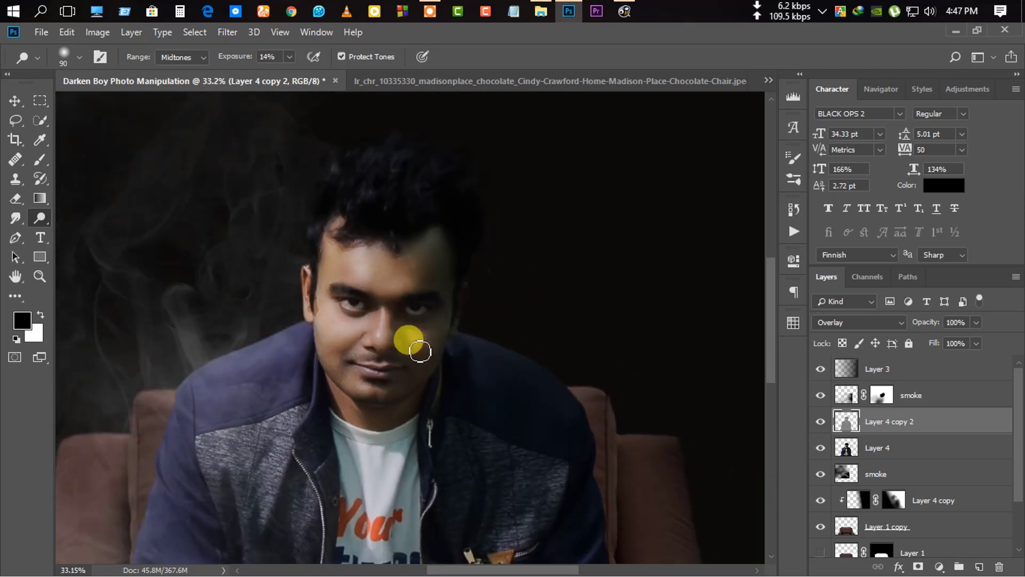
pyautogui.moveTo(420, 351)
pyautogui.mouseDown()
pyautogui.moveTo(400, 315)
pyautogui.moveTo(315, 299)
pyautogui.moveTo(327, 326)
pyautogui.moveTo(297, 321)
pyautogui.moveTo(297, 374)
pyautogui.moveTo(331, 366)
pyautogui.mouseUp()
pyautogui.scroll(2, 387, 315)
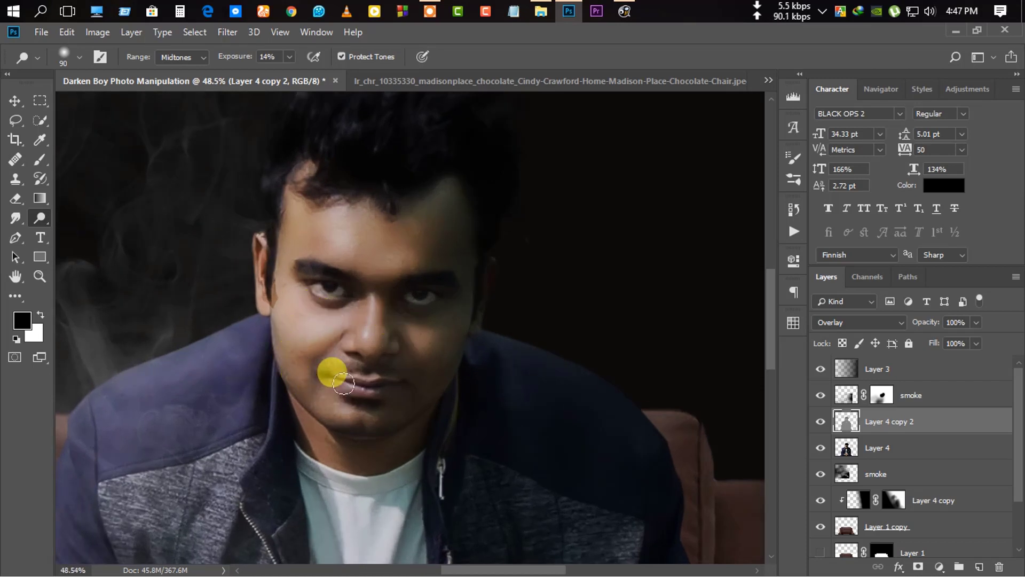
pyautogui.scroll(-1, 383, 450)
pyautogui.scroll(2, 383, 449)
pyautogui.moveTo(366, 426); pyautogui.dragTo(316, 416)
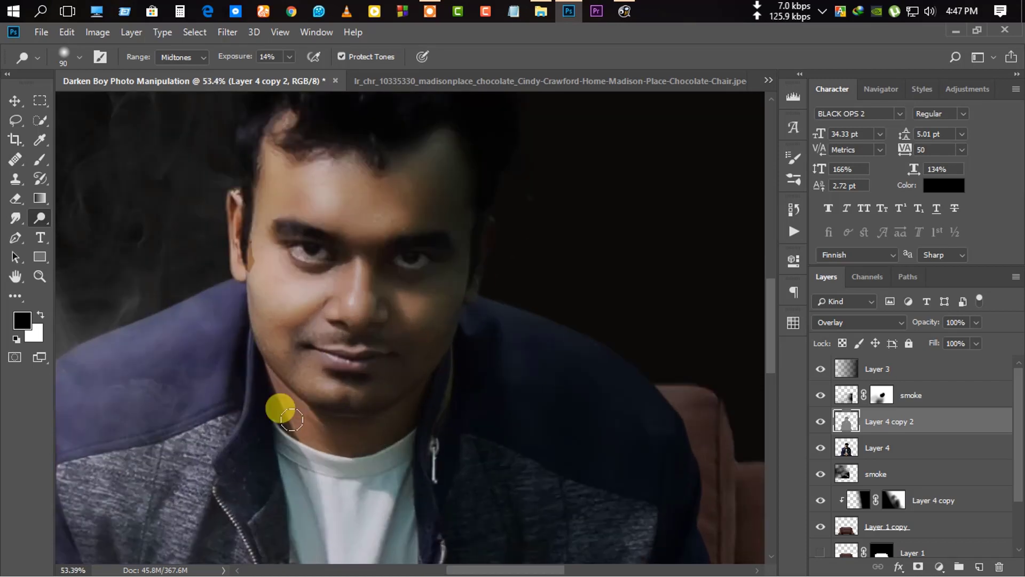
pyautogui.rightClick(40, 218)
# Burn the forehead, hairline and jawline down to the chin with the Burn Tool.
pyautogui.click(75, 226)
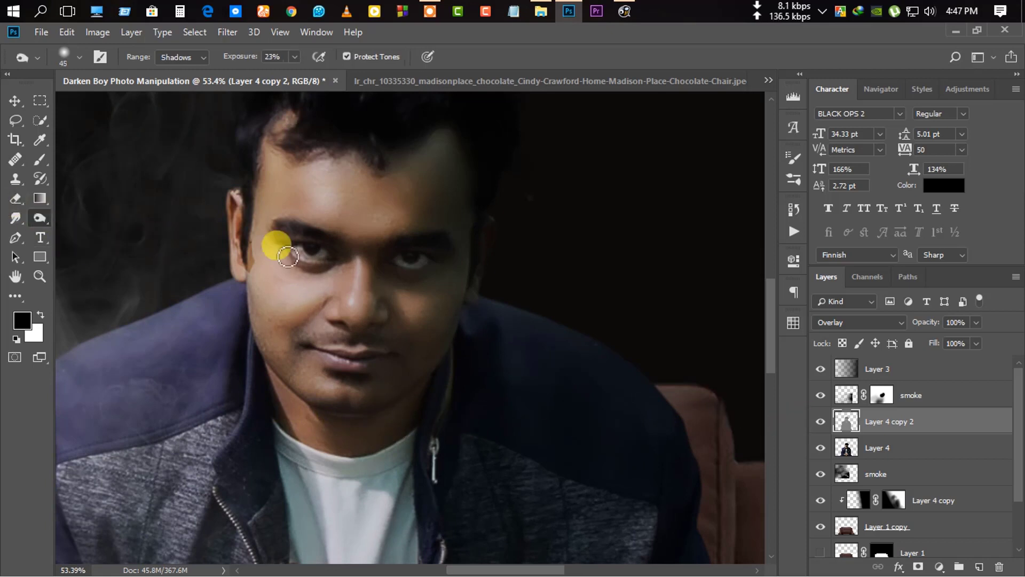
pyautogui.scroll(1, 288, 257)
pyautogui.moveTo(427, 330)
pyautogui.mouseDown()
pyautogui.moveTo(437, 350)
pyautogui.moveTo(483, 172)
pyautogui.mouseUp()
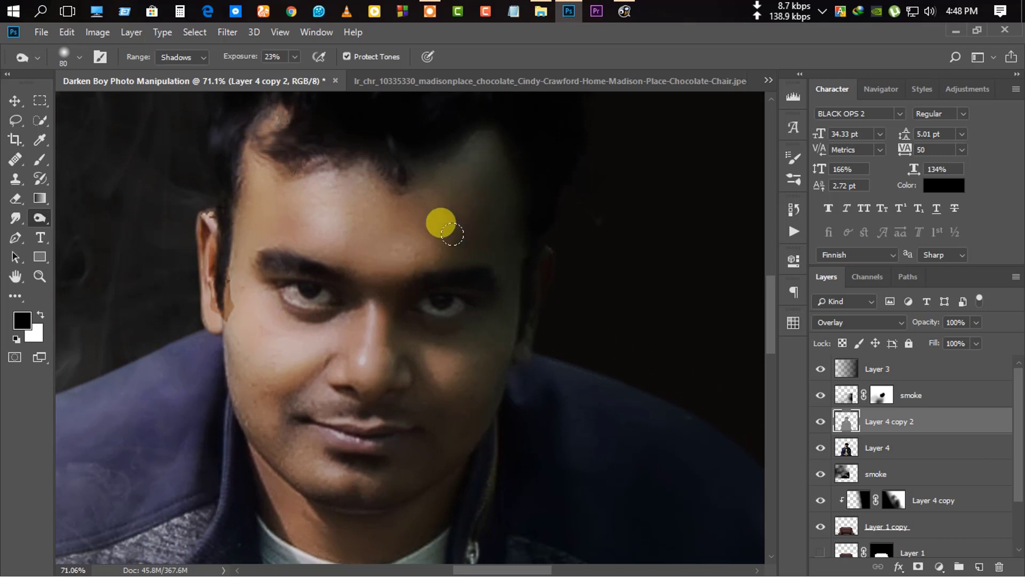
pyautogui.press(']')
pyautogui.moveTo(486, 178)
pyautogui.mouseDown()
pyautogui.moveTo(412, 245)
pyautogui.moveTo(439, 234)
pyautogui.moveTo(496, 321)
pyautogui.moveTo(258, 201)
pyautogui.moveTo(315, 243)
pyautogui.moveTo(270, 166)
pyautogui.moveTo(390, 302)
pyautogui.moveTo(384, 347)
pyautogui.moveTo(366, 283)
pyautogui.moveTo(346, 347)
pyautogui.mouseUp()
pyautogui.press('[')
pyautogui.scroll(-2, 251, 310)
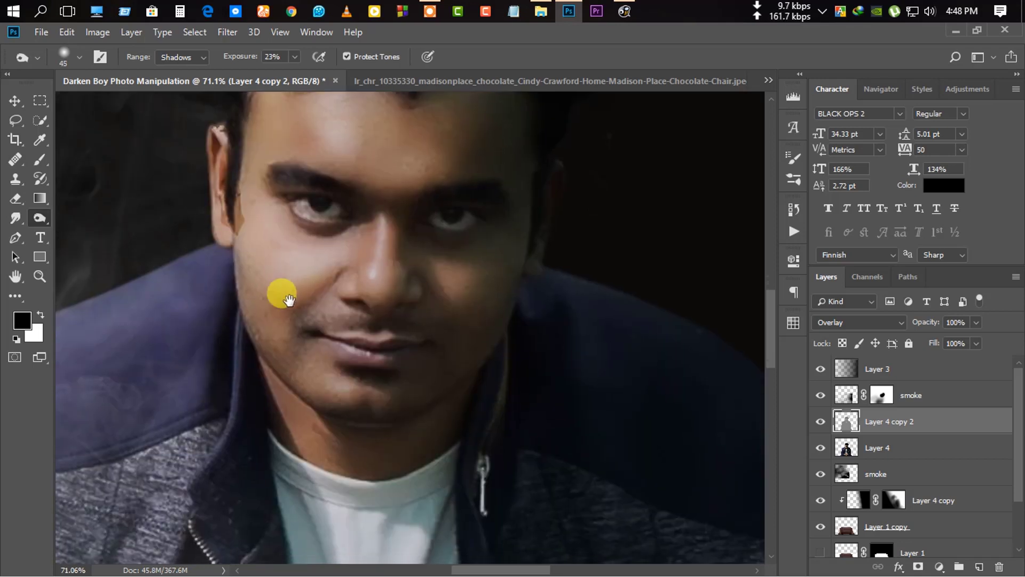
pyautogui.moveTo(268, 356)
pyautogui.mouseDown()
pyautogui.moveTo(277, 405)
pyautogui.moveTo(271, 399)
pyautogui.moveTo(328, 434)
pyautogui.moveTo(435, 422)
pyautogui.moveTo(501, 334)
pyautogui.moveTo(514, 269)
pyautogui.moveTo(458, 339)
pyautogui.moveTo(556, 298)
pyautogui.moveTo(567, 316)
pyautogui.moveTo(507, 267)
pyautogui.moveTo(472, 350)
pyautogui.moveTo(437, 283)
pyautogui.moveTo(50, 214)
pyautogui.mouseUp()
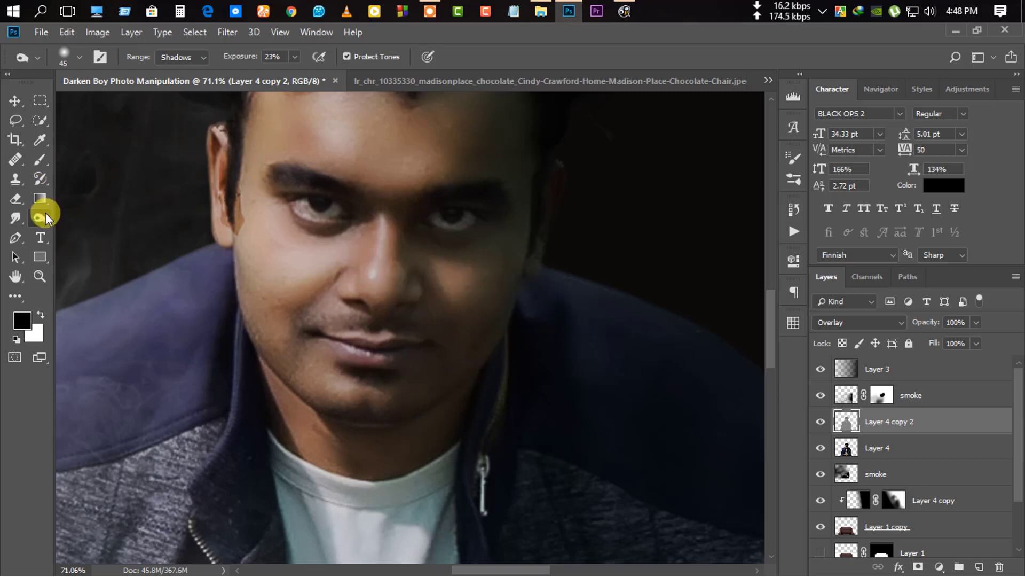
# Switch back to the Dodge Tool and lighten the cheek below the eye.
pyautogui.rightClick(40, 217)
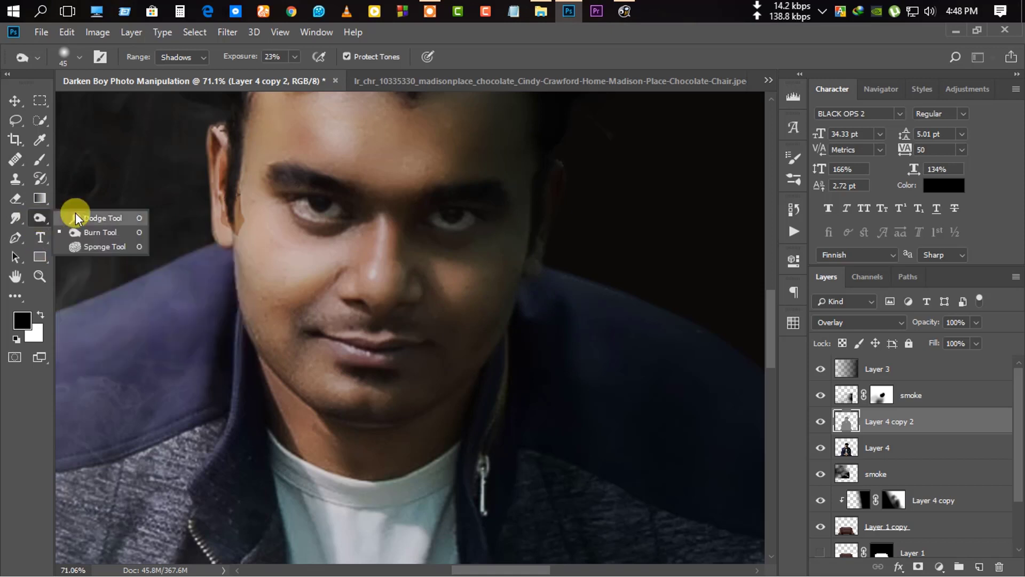
pyautogui.click(78, 216)
pyautogui.moveTo(484, 257)
pyautogui.mouseDown()
pyautogui.moveTo(453, 311)
pyautogui.moveTo(485, 250)
pyautogui.moveTo(437, 259)
pyautogui.moveTo(475, 278)
pyautogui.moveTo(449, 298)
pyautogui.moveTo(425, 263)
pyautogui.mouseUp()
# Burn the cheek beside the nose in two strokes, then enlarge the brush to 50.
pyautogui.moveTo(39, 218); pyautogui.dragTo(78, 235)
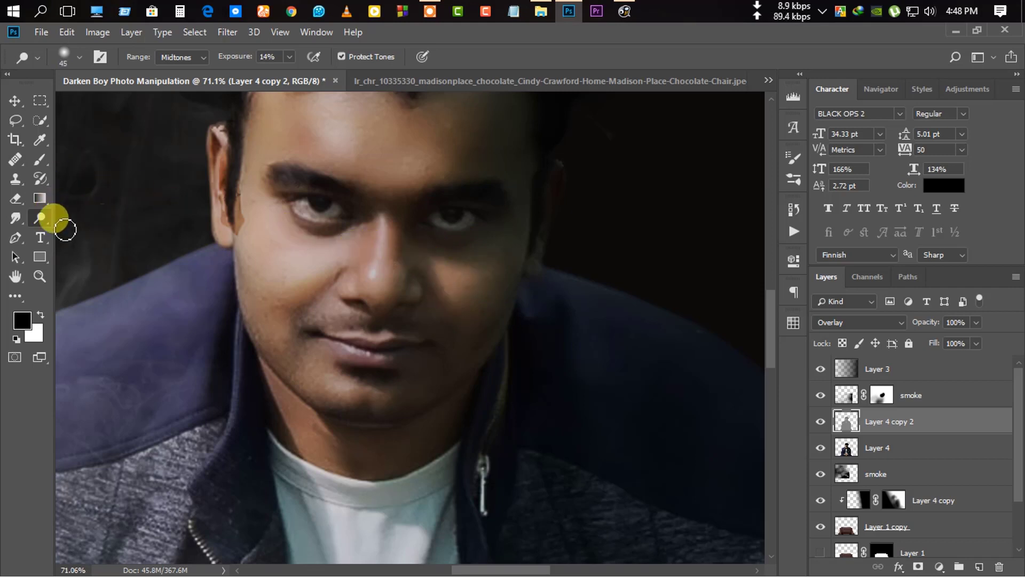
pyautogui.click(327, 231)
pyautogui.moveTo(411, 235); pyautogui.dragTo(442, 295)
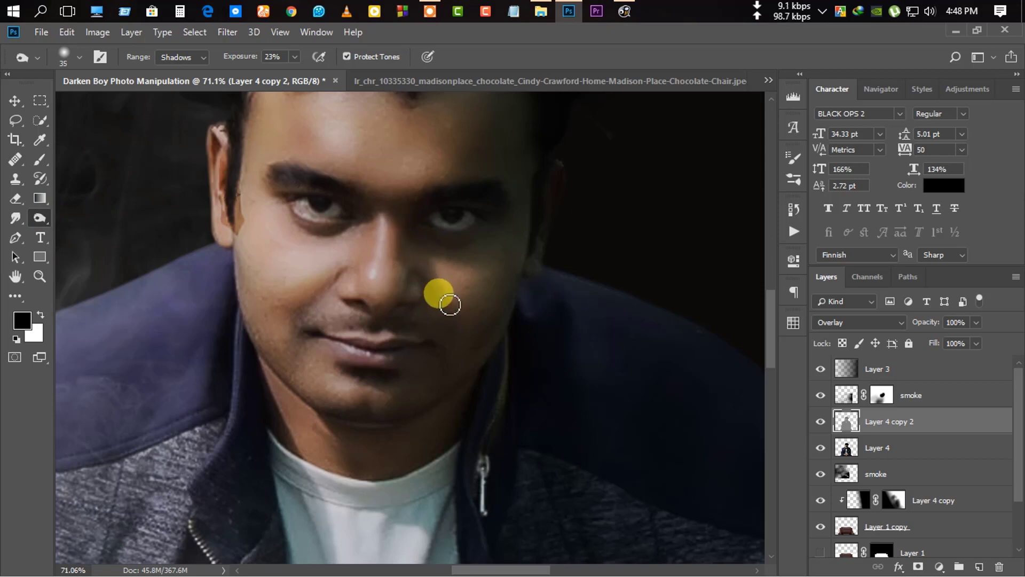
pyautogui.moveTo(435, 252)
pyautogui.mouseDown()
pyautogui.moveTo(447, 264)
pyautogui.moveTo(460, 252)
pyautogui.moveTo(434, 270)
pyautogui.moveTo(483, 330)
pyautogui.mouseUp()
pyautogui.scroll(-4, 457, 304)
pyautogui.scroll(-1, 382, 222)
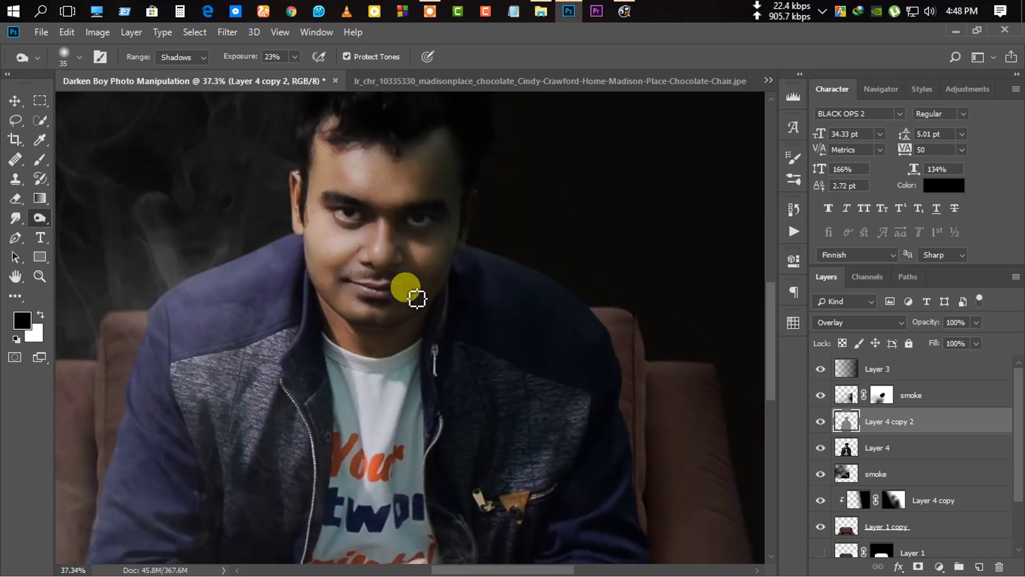
pyautogui.scroll(-2, 417, 297)
pyautogui.scroll(5, 432, 359)
pyautogui.scroll(-2, 491, 336)
pyautogui.scroll(-3, 414, 417)
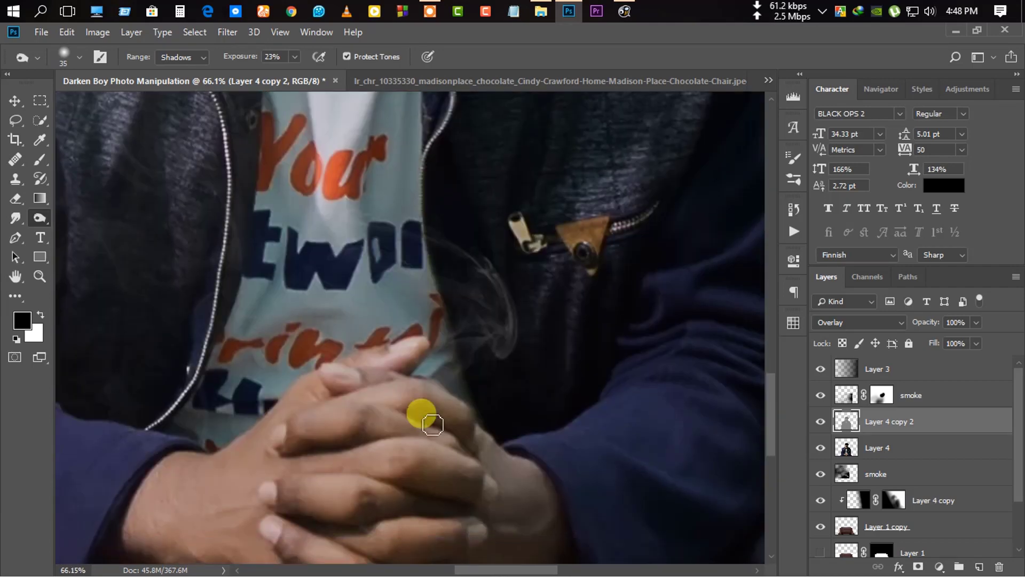
pyautogui.scroll(-2, 463, 438)
pyautogui.scroll(1, 412, 451)
pyautogui.scroll(2, 378, 389)
pyautogui.scroll(1, 389, 419)
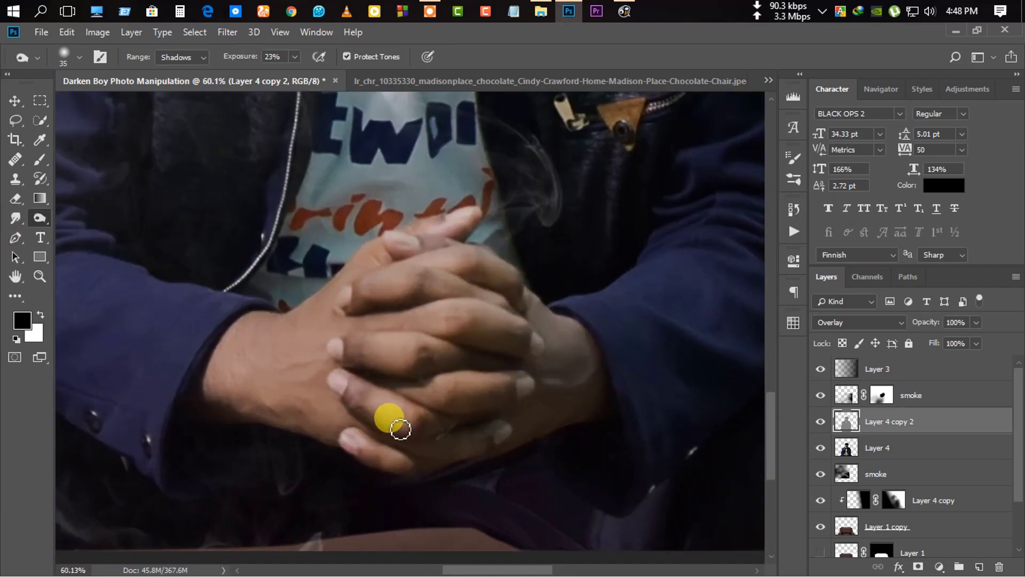
pyautogui.press(']')
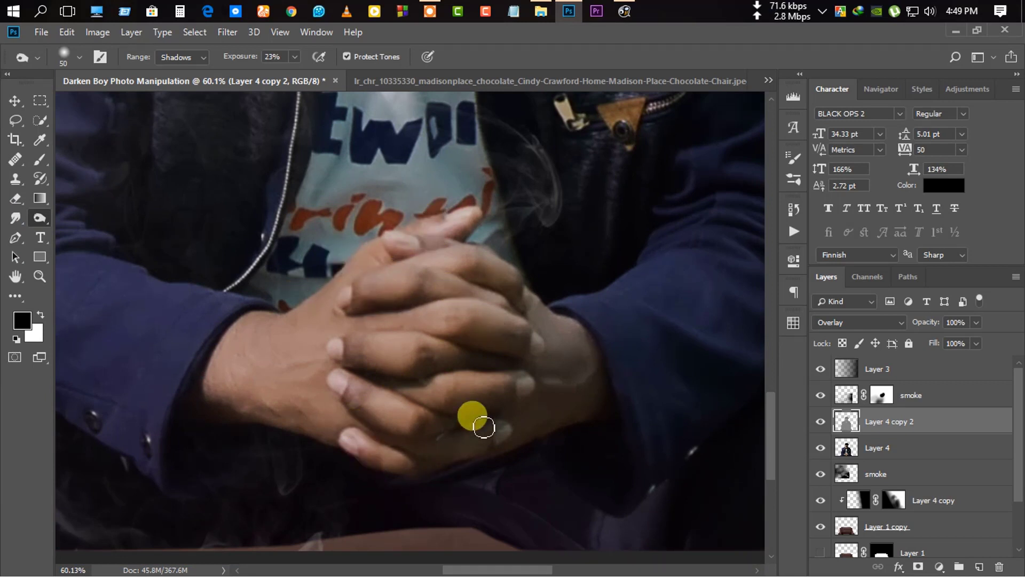
pyautogui.rightClick(40, 217)
# Return to the Dodge Tool (Midtones, 14%) and zoom in close on the man's face.
pyautogui.click(81, 224)
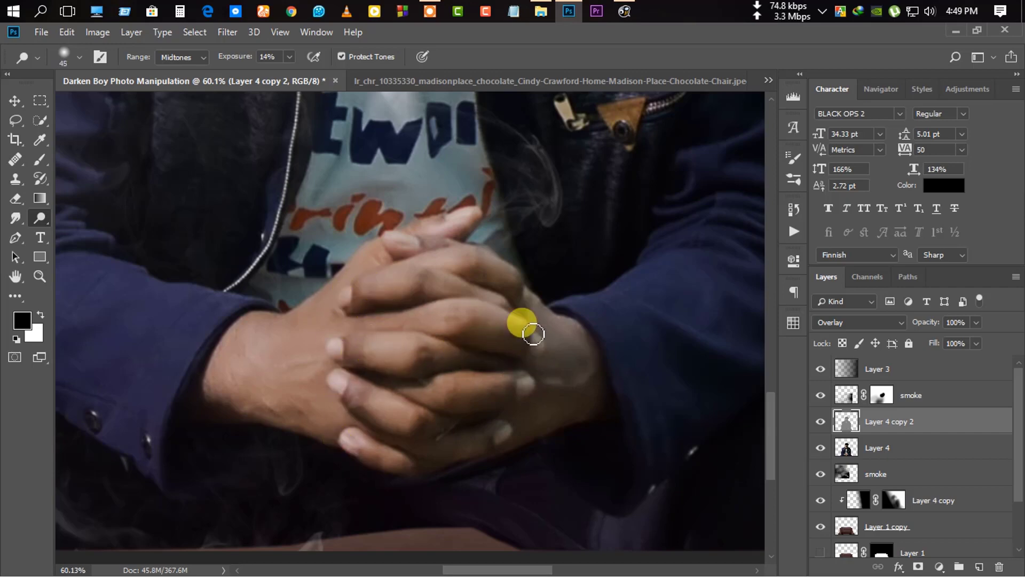
pyautogui.scroll(-2, 299, 414)
pyautogui.scroll(3, 374, 225)
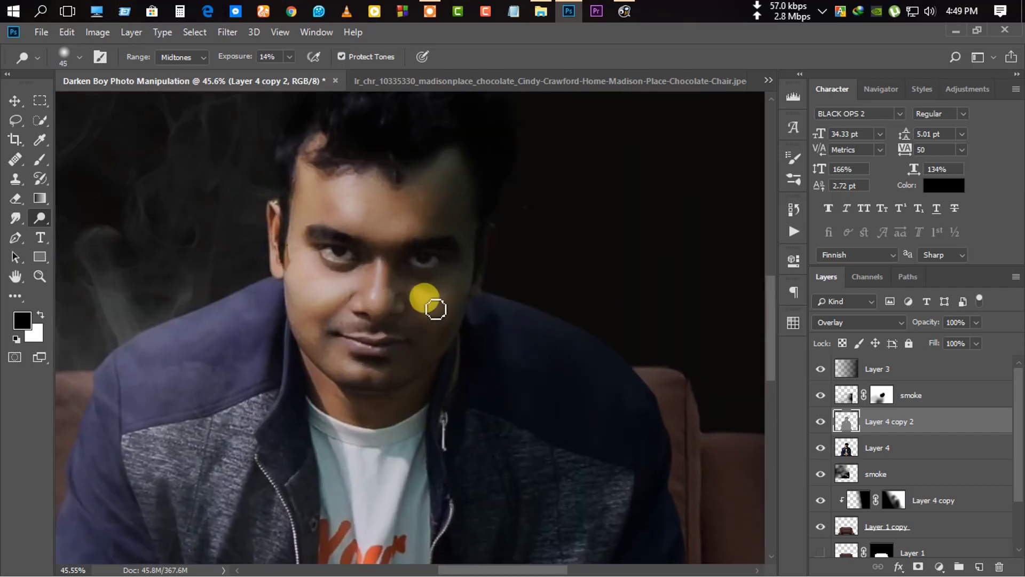
pyautogui.scroll(3, 400, 283)
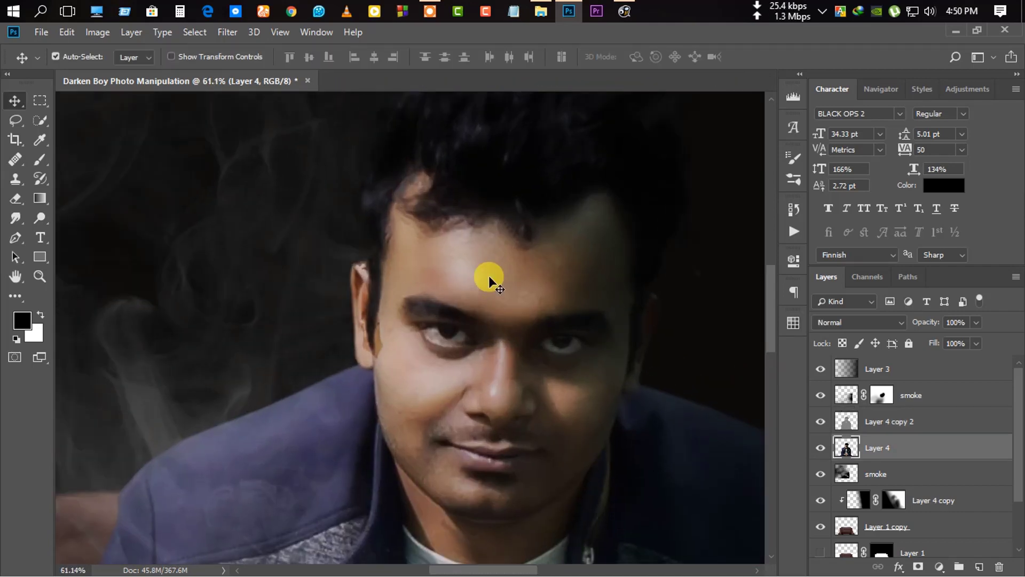
pyautogui.scroll(3, 507, 293)
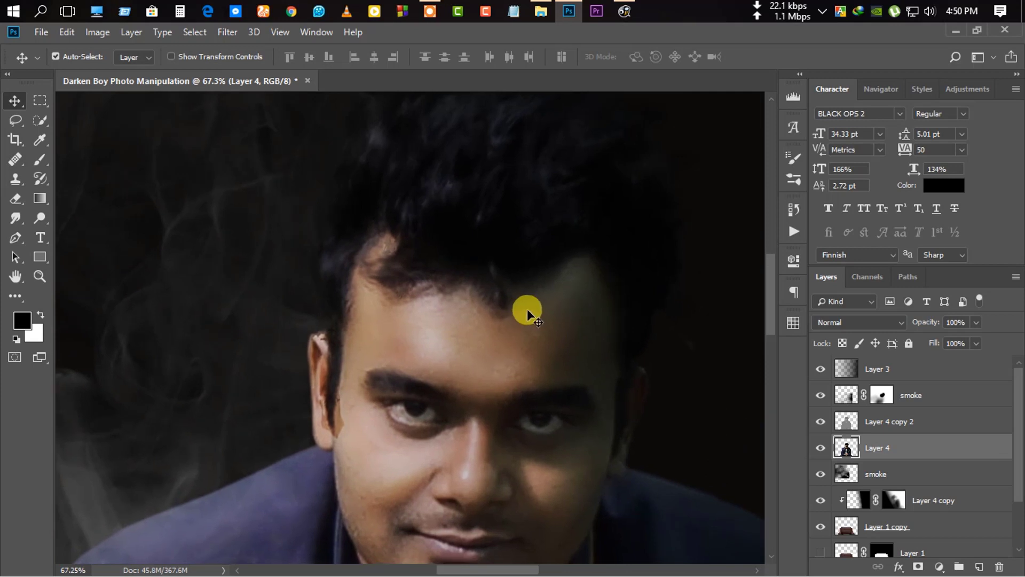
# Try merging the two face layers, undo it, and toggle Layer 4 copy 2 and Layer 4 visibility to compare.
pyautogui.keyDown('ctrl'); pyautogui.click(903, 427); pyautogui.keyUp('ctrl')
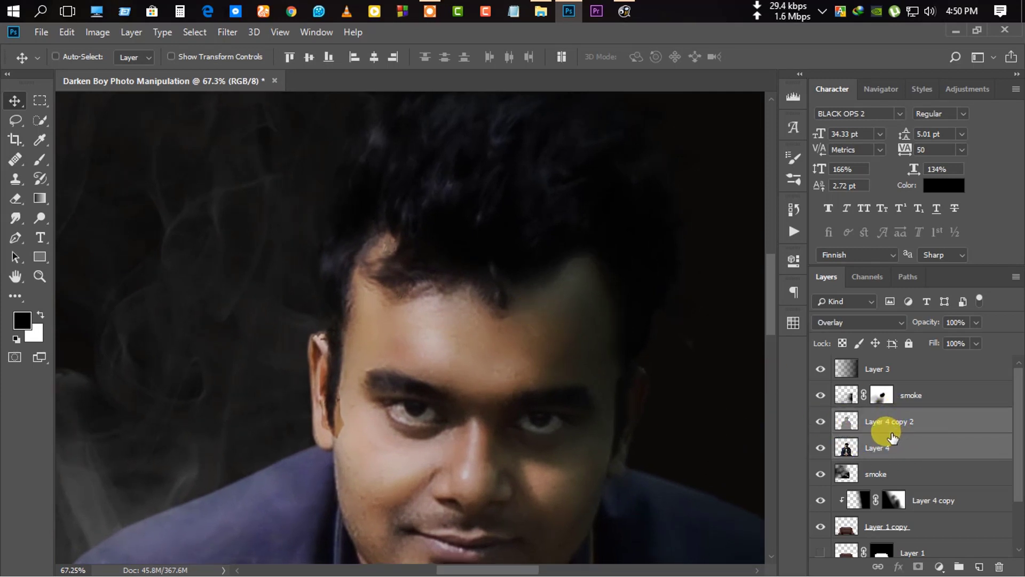
pyautogui.hotkey('ctrl', 'e')
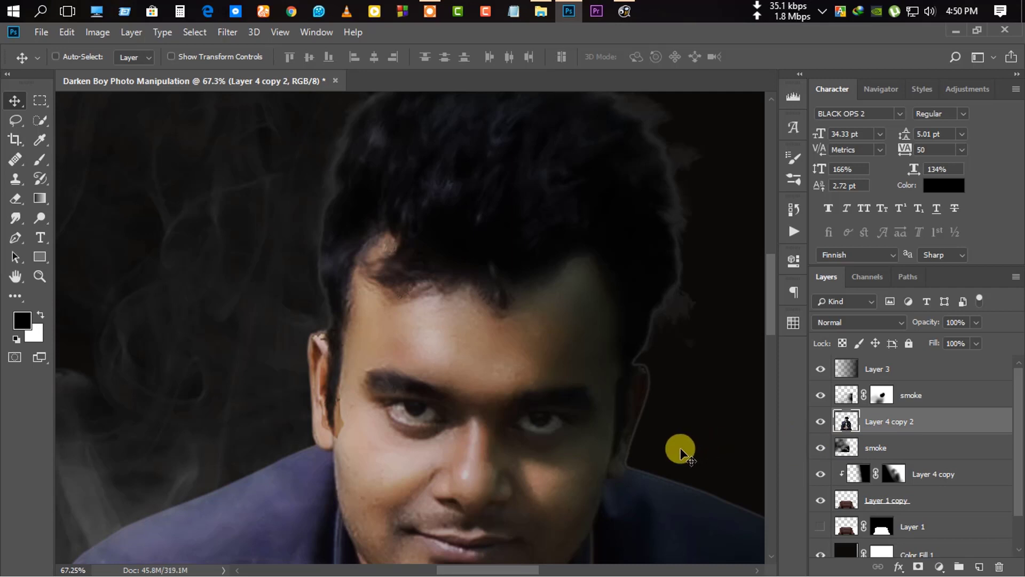
pyautogui.hotkey('ctrl', 'z')
pyautogui.click(873, 450)
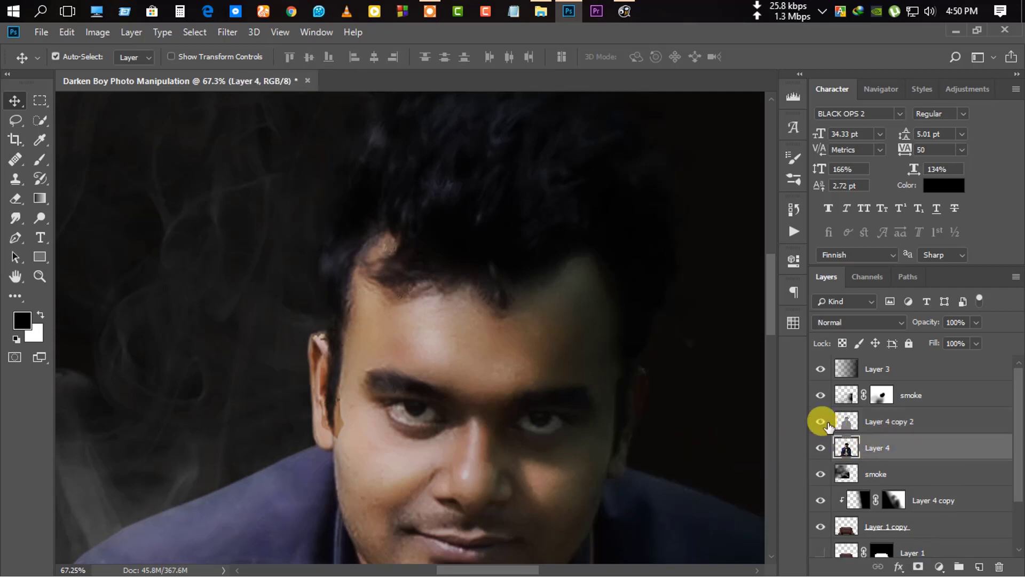
pyautogui.click(821, 422)
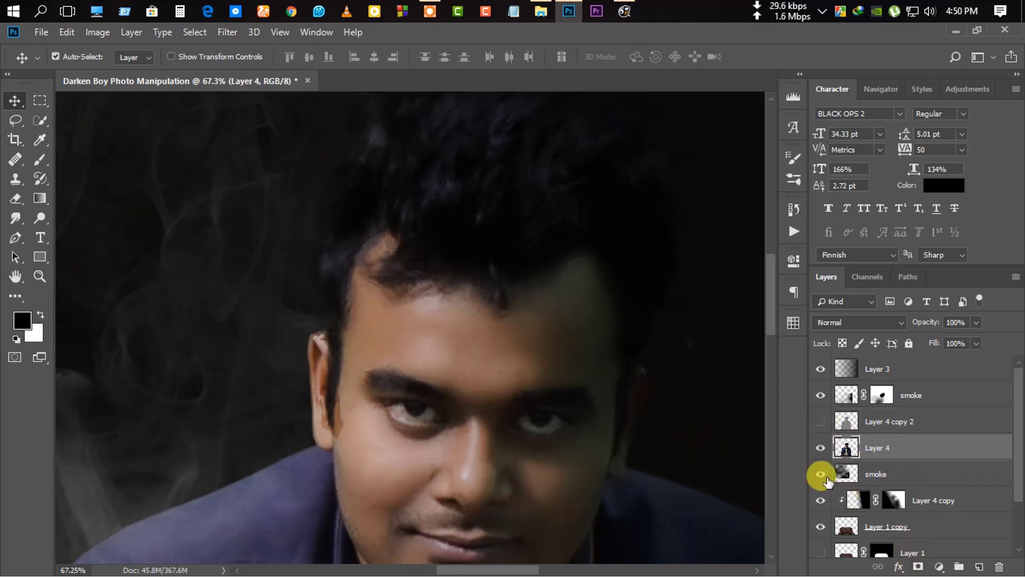
pyautogui.click(821, 421)
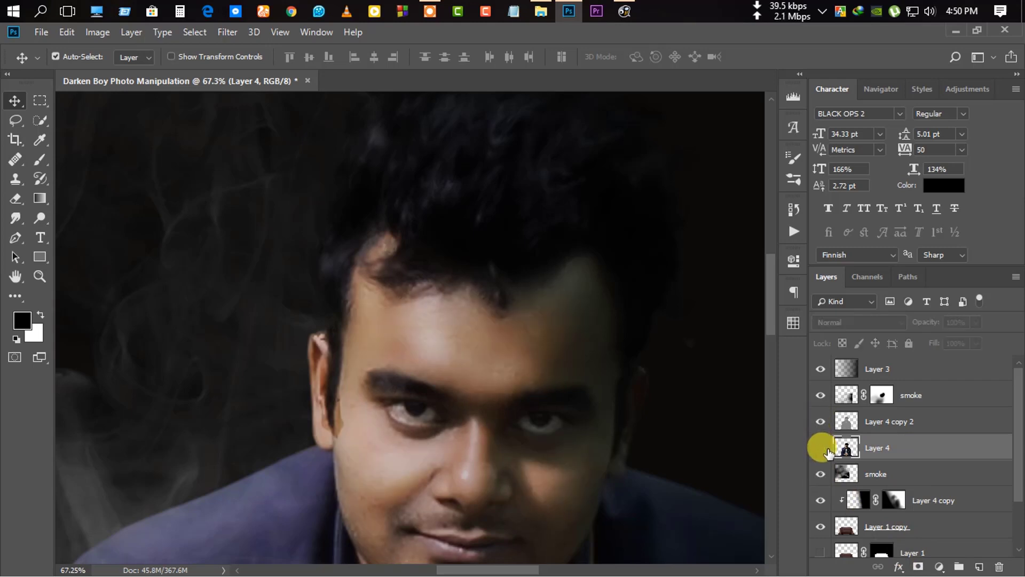
pyautogui.click(820, 447)
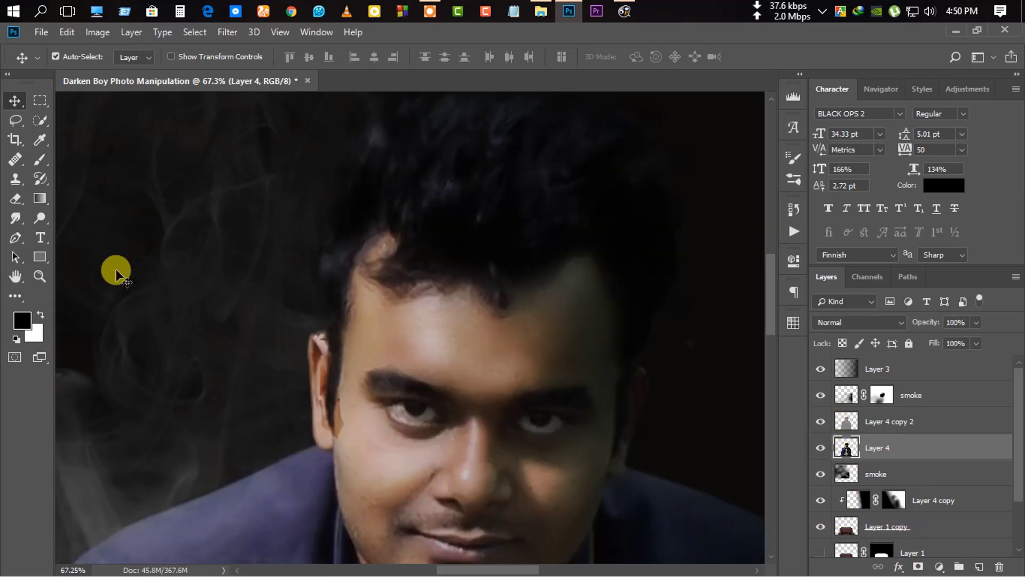
pyautogui.click(16, 217)
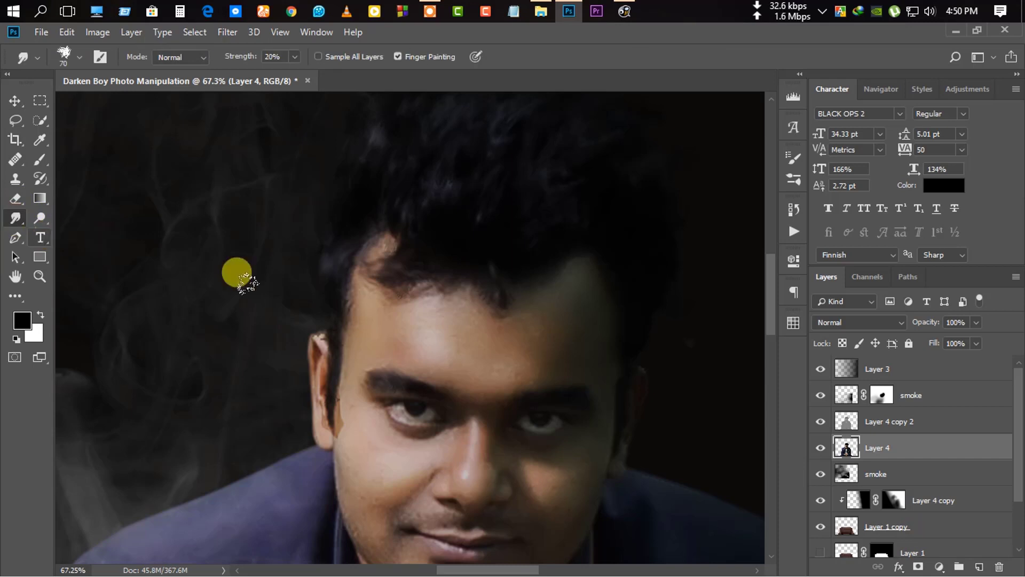
# Clone-stamp with a size-15 brush to soften the sideburn edge below and beside the ear.
pyautogui.click(16, 181)
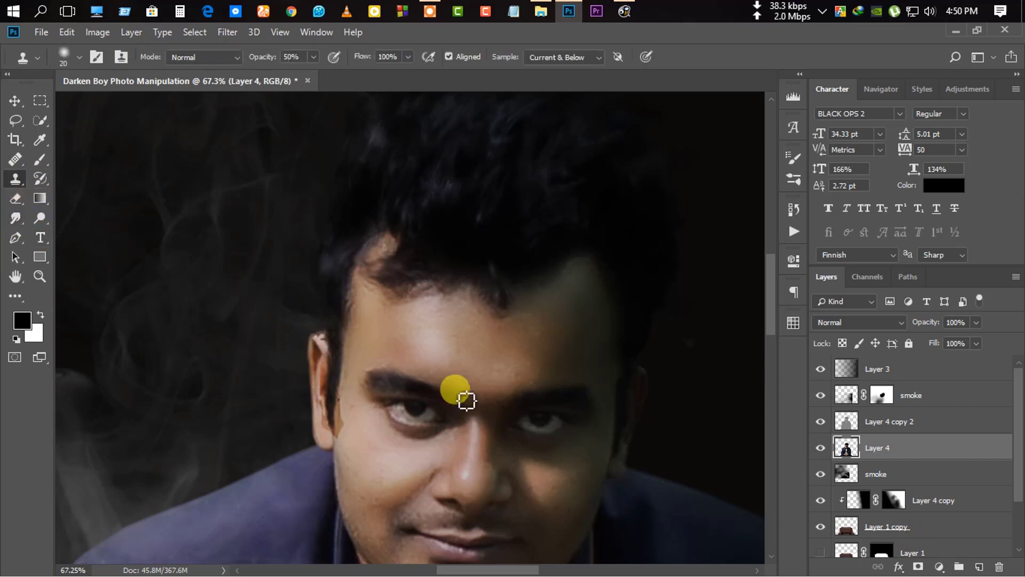
pyautogui.press('[')
pyautogui.keyDown('alt'); pyautogui.scroll(5, 356, 398); pyautogui.keyUp('alt')
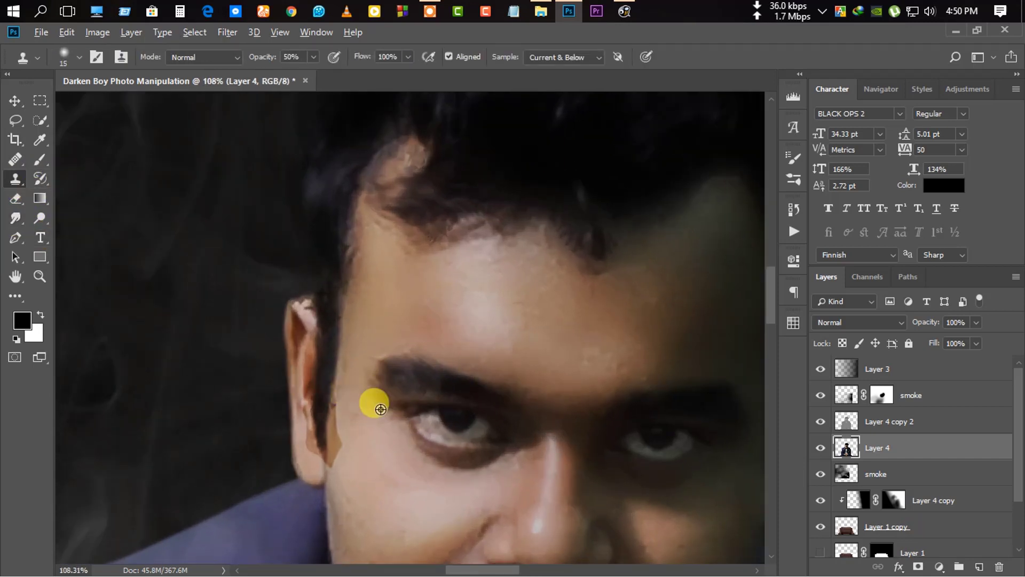
pyautogui.moveTo(344, 408)
pyautogui.mouseDown()
pyautogui.moveTo(332, 451)
pyautogui.moveTo(345, 409)
pyautogui.moveTo(341, 470)
pyautogui.moveTo(334, 440)
pyautogui.moveTo(351, 418)
pyautogui.moveTo(332, 451)
pyautogui.moveTo(345, 446)
pyautogui.mouseUp()
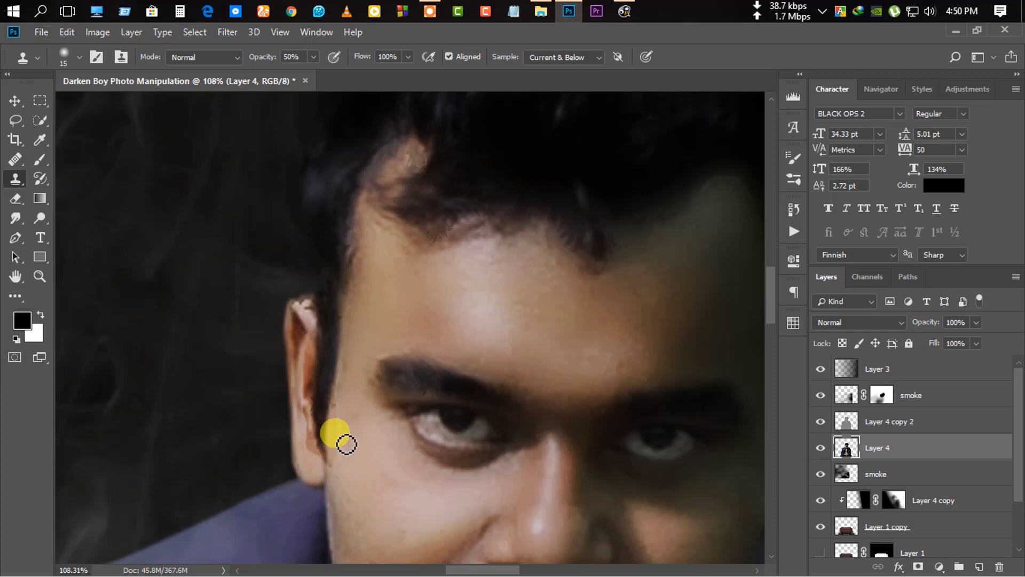
pyautogui.moveTo(343, 395)
pyautogui.mouseDown()
pyautogui.moveTo(356, 360)
pyautogui.moveTo(331, 427)
pyautogui.mouseUp()
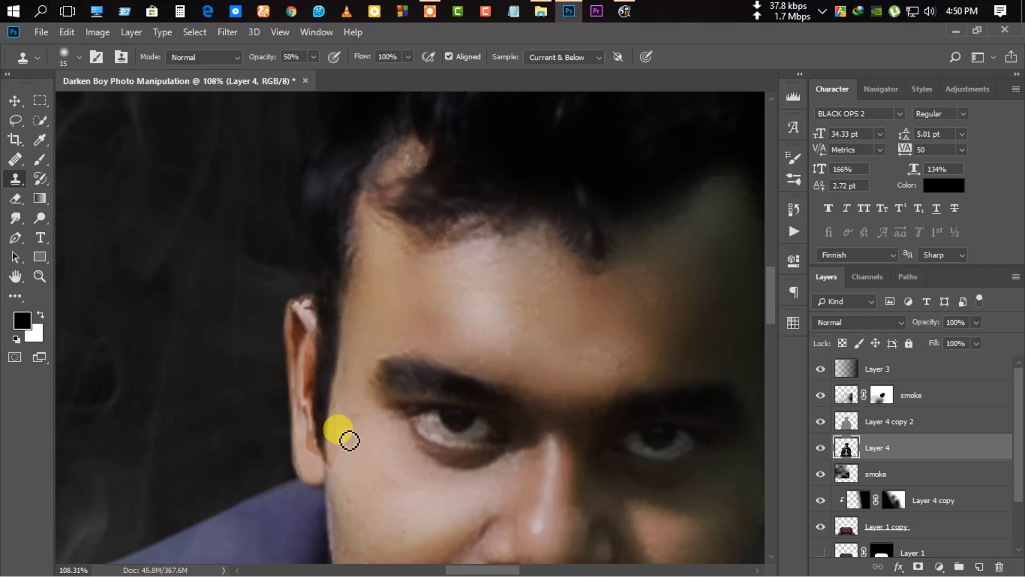
pyautogui.scroll(3, 346, 447)
pyautogui.scroll(2, 352, 447)
# Raise clone opacity to 68% and repaint the sideburn edge and reddish ear-lobe area.
pyautogui.press('6')
pyautogui.press('8')
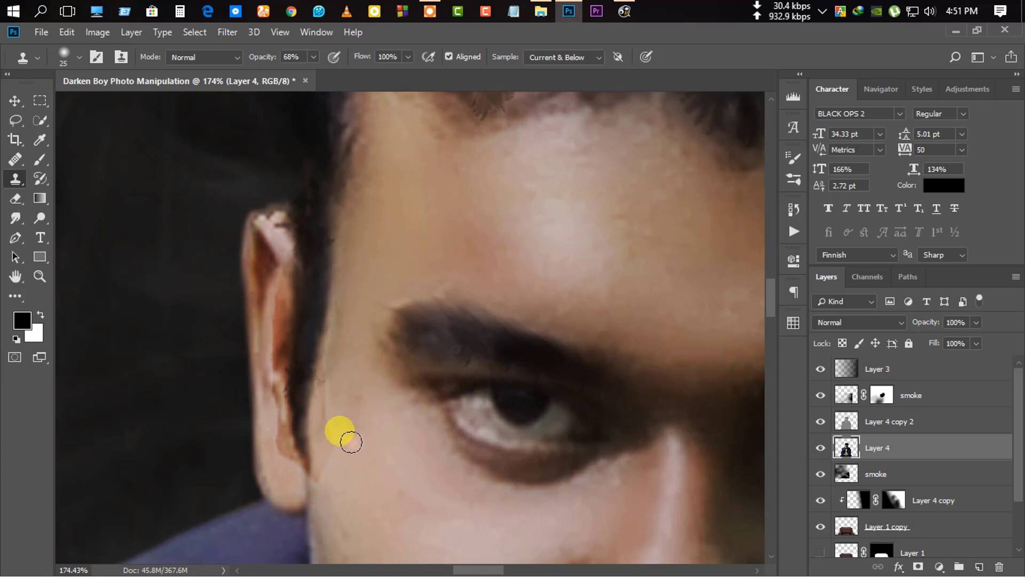
pyautogui.moveTo(324, 422); pyautogui.dragTo(321, 448)
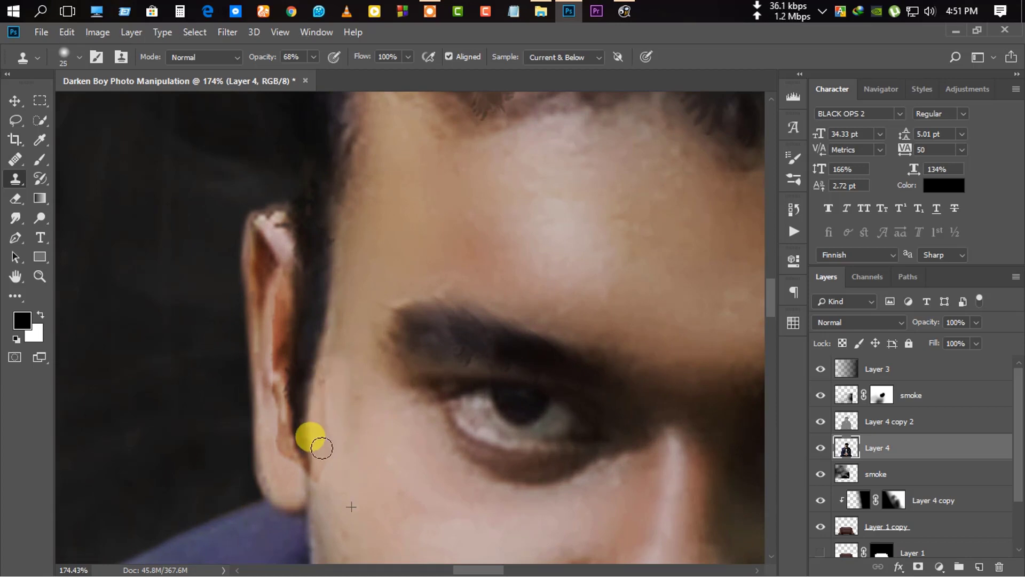
pyautogui.moveTo(266, 422)
pyautogui.mouseDown()
pyautogui.moveTo(280, 440)
pyautogui.moveTo(277, 461)
pyautogui.mouseUp()
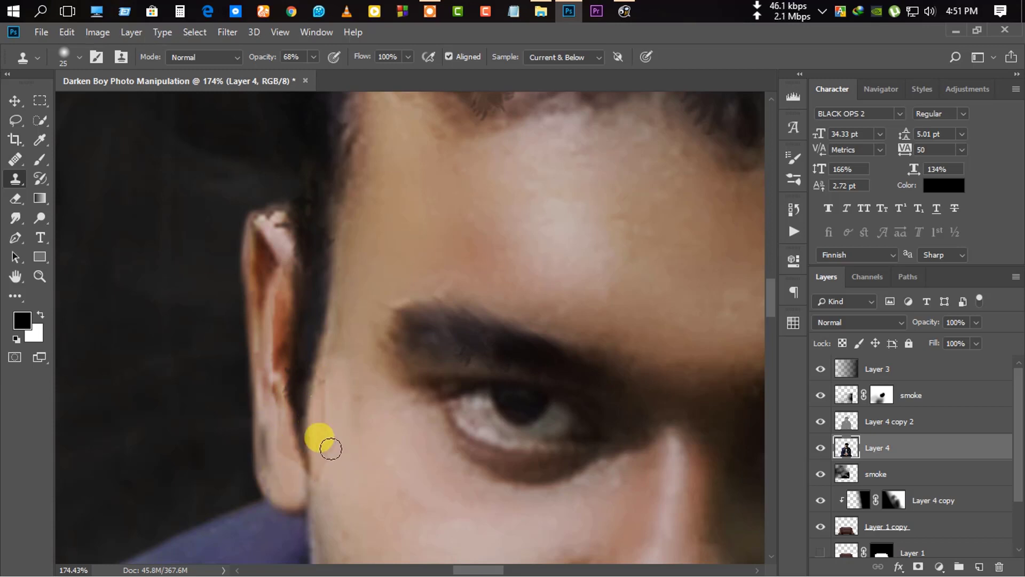
# Bring the hair above the forehead into view and clone skin tone over the hairline edge.
pyautogui.scroll(-3, 353, 475)
pyautogui.scroll(2, 320, 427)
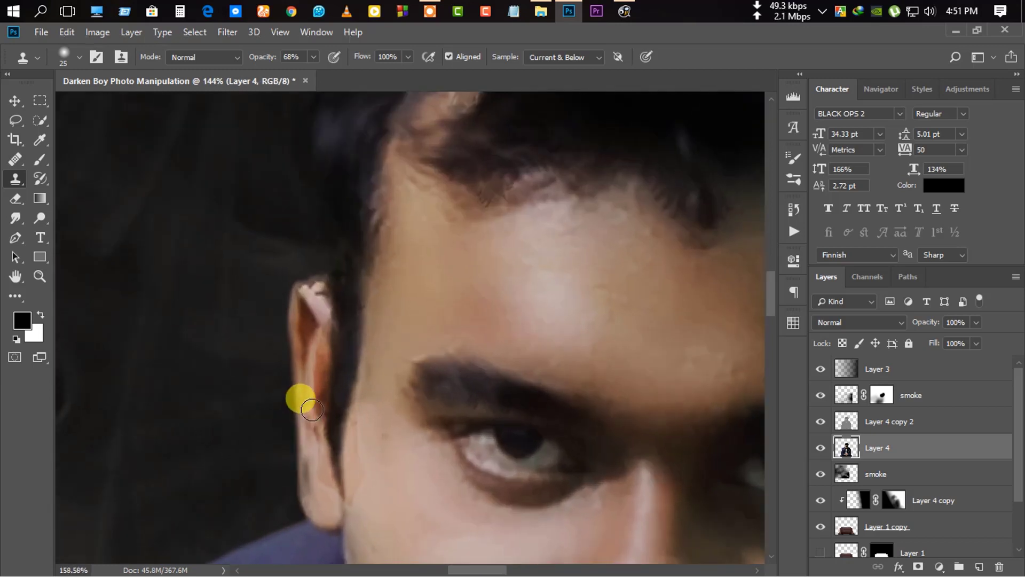
pyautogui.scroll(1, 301, 373)
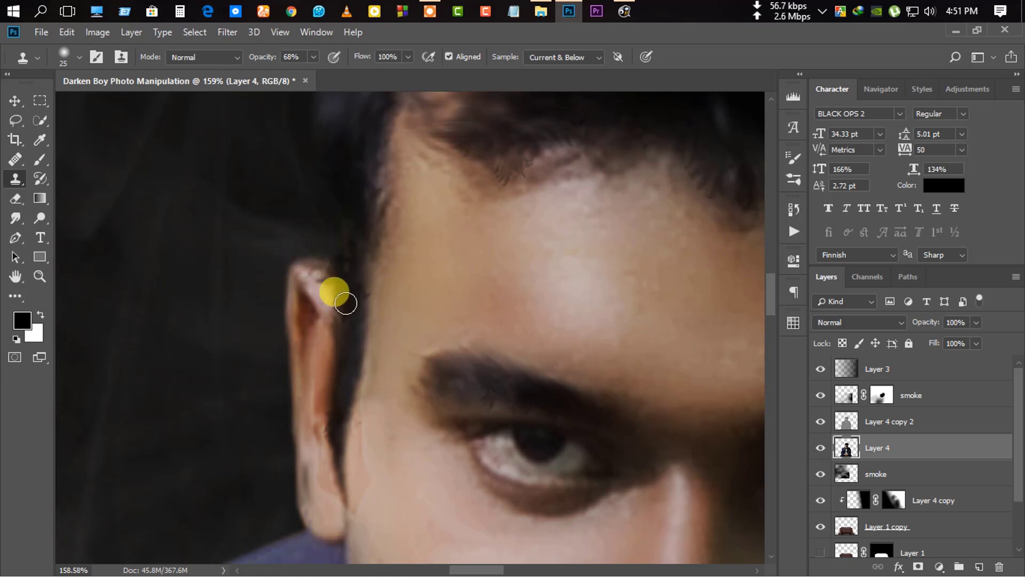
pyautogui.scroll(-3, 342, 310)
pyautogui.scroll(-2, 358, 324)
pyautogui.scroll(1, 373, 240)
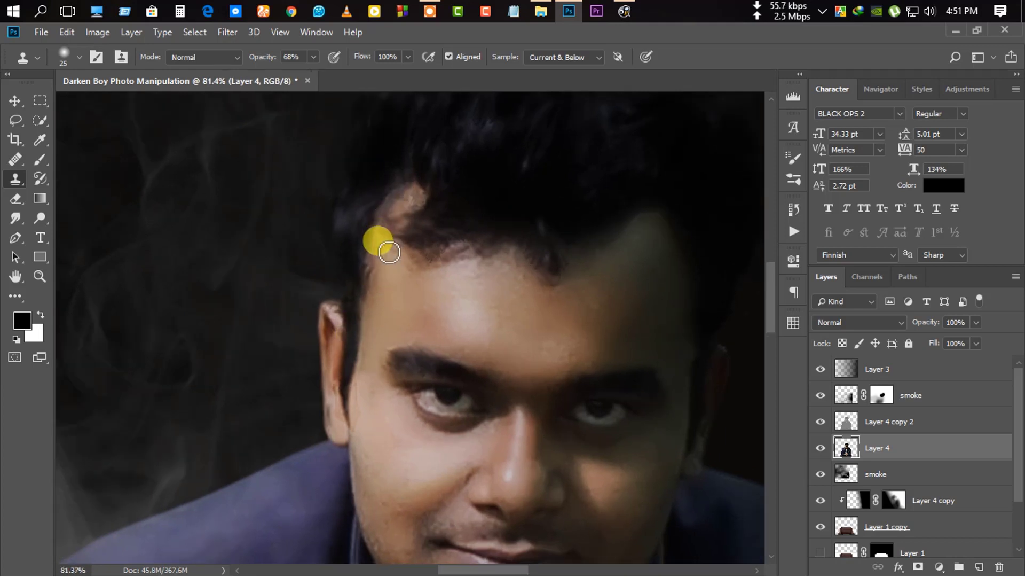
pyautogui.scroll(2, 378, 236)
pyautogui.scroll(1, 371, 246)
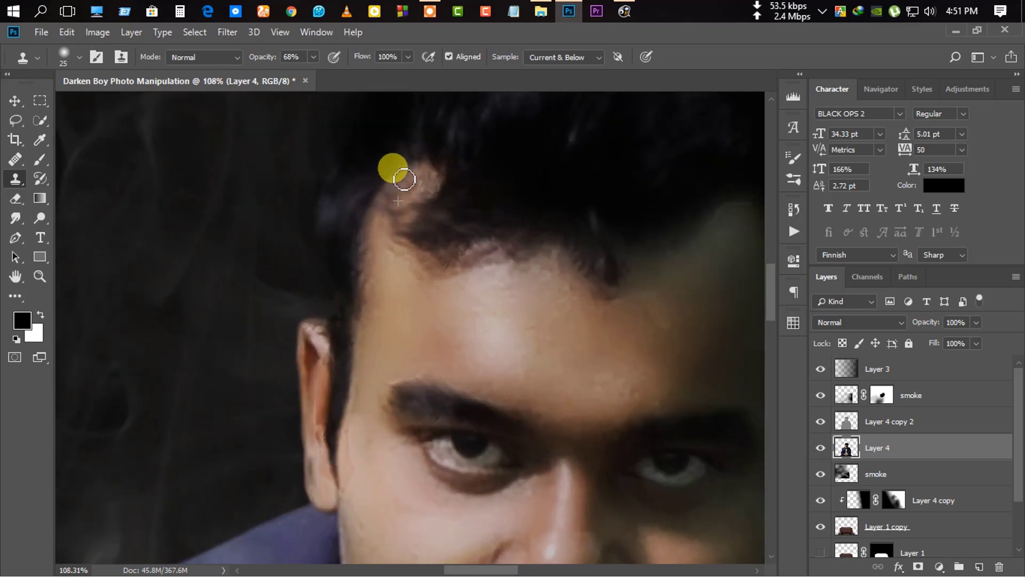
pyautogui.moveTo(394, 167); pyautogui.dragTo(348, 263)
pyautogui.moveTo(513, 324); pyautogui.dragTo(578, 311)
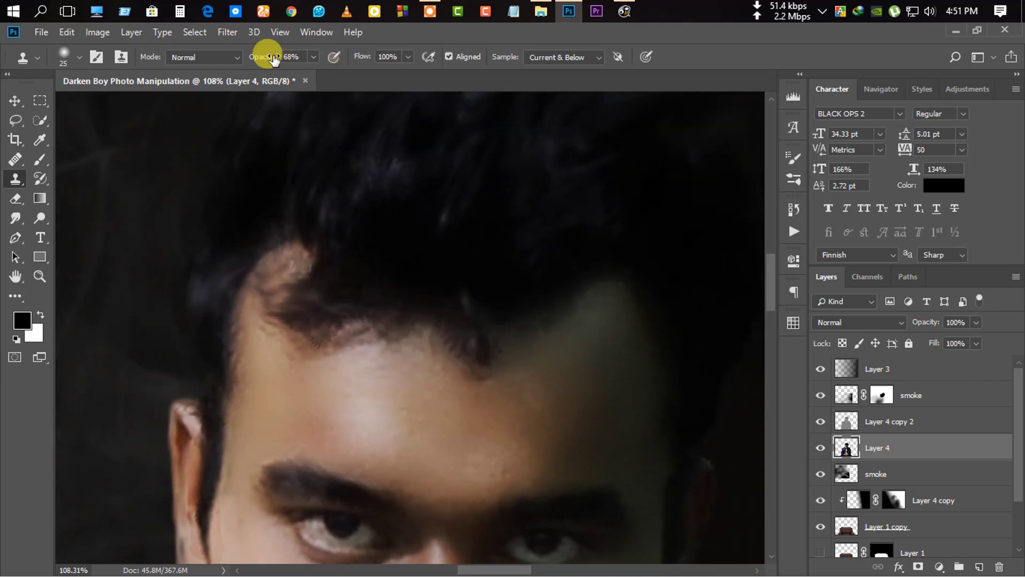
# Clone faintly at 21% opacity over the forehead and hairline, comparing with Layer 4 copy 2 hidden.
pyautogui.moveTo(271, 56); pyautogui.dragTo(246, 56)
pyautogui.moveTo(565, 319)
pyautogui.mouseDown()
pyautogui.moveTo(598, 297)
pyautogui.moveTo(611, 337)
pyautogui.moveTo(573, 307)
pyautogui.moveTo(613, 305)
pyautogui.moveTo(568, 315)
pyautogui.moveTo(574, 299)
pyautogui.moveTo(606, 320)
pyautogui.moveTo(643, 306)
pyautogui.moveTo(655, 327)
pyautogui.moveTo(614, 284)
pyautogui.moveTo(606, 390)
pyautogui.mouseUp()
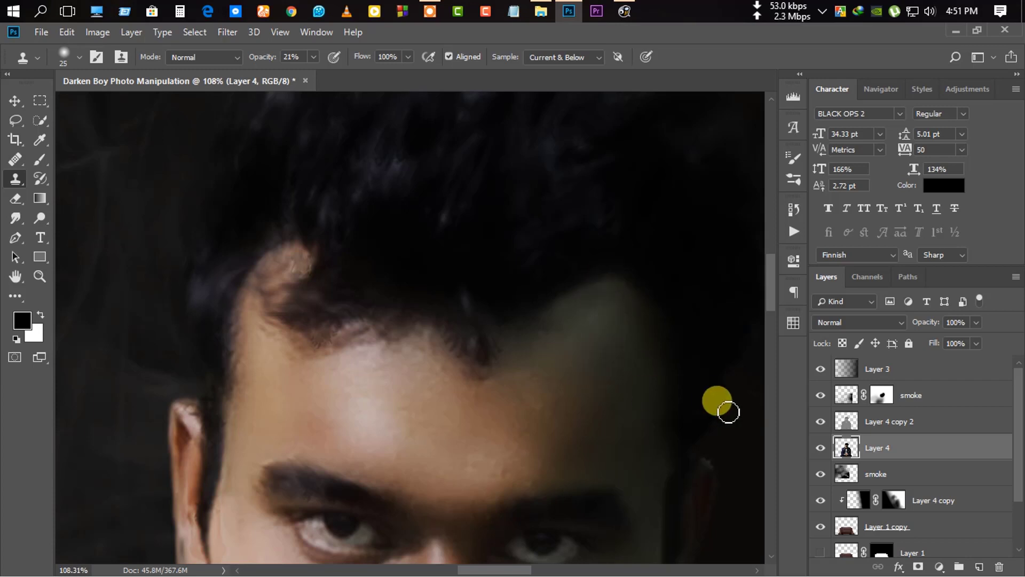
pyautogui.click(817, 422)
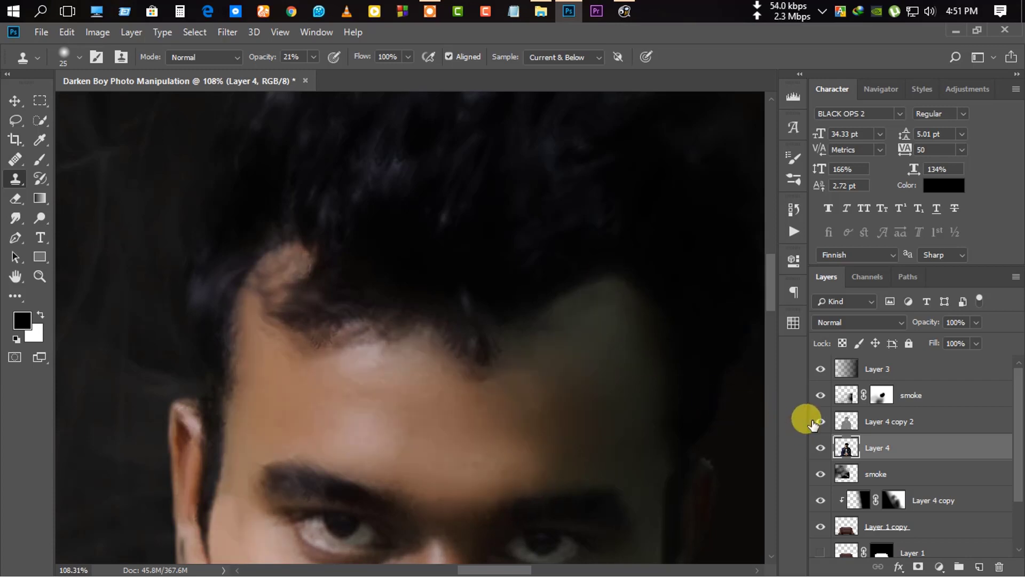
pyautogui.click(812, 423)
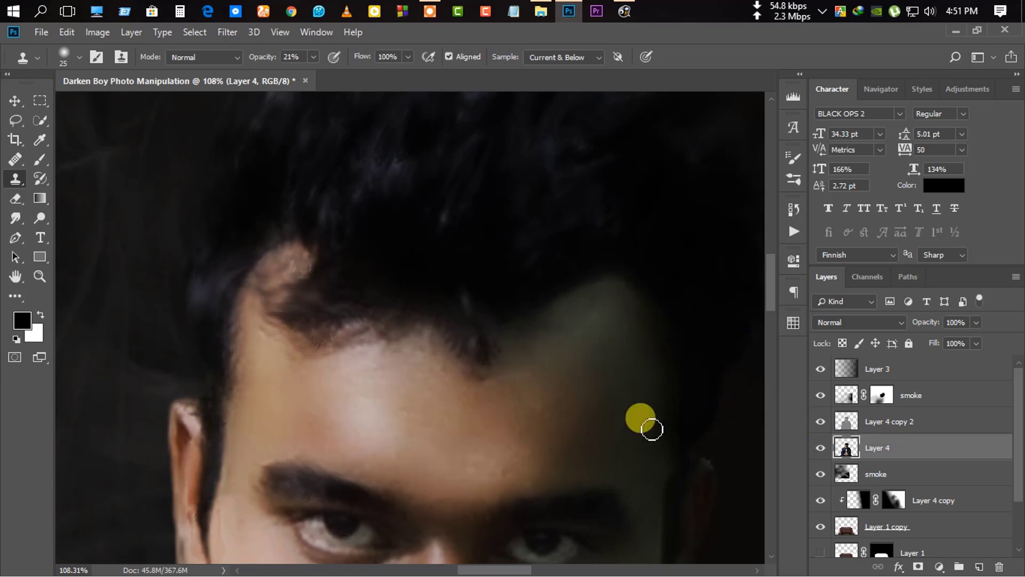
# Clone a subtle forehead patch and darker hair over the light hairline patch, then select Layer 4 copy 2.
pyautogui.moveTo(663, 327)
pyautogui.mouseDown()
pyautogui.moveTo(627, 304)
pyautogui.moveTo(650, 305)
pyautogui.moveTo(601, 291)
pyautogui.moveTo(648, 413)
pyautogui.moveTo(629, 354)
pyautogui.moveTo(659, 389)
pyautogui.moveTo(656, 407)
pyautogui.mouseUp()
pyautogui.scroll(-3, 648, 413)
pyautogui.scroll(-2, 656, 405)
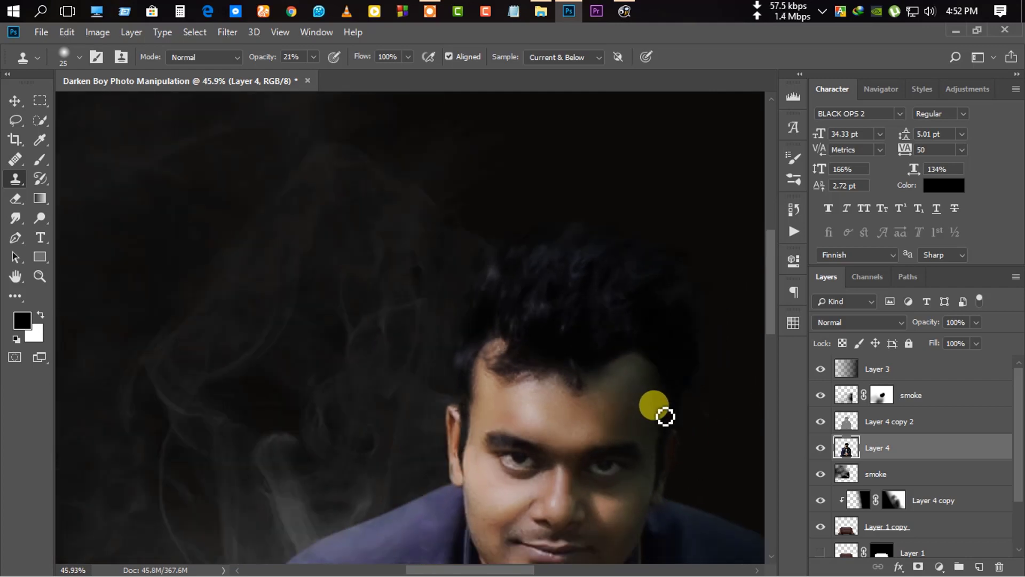
pyautogui.scroll(3, 643, 402)
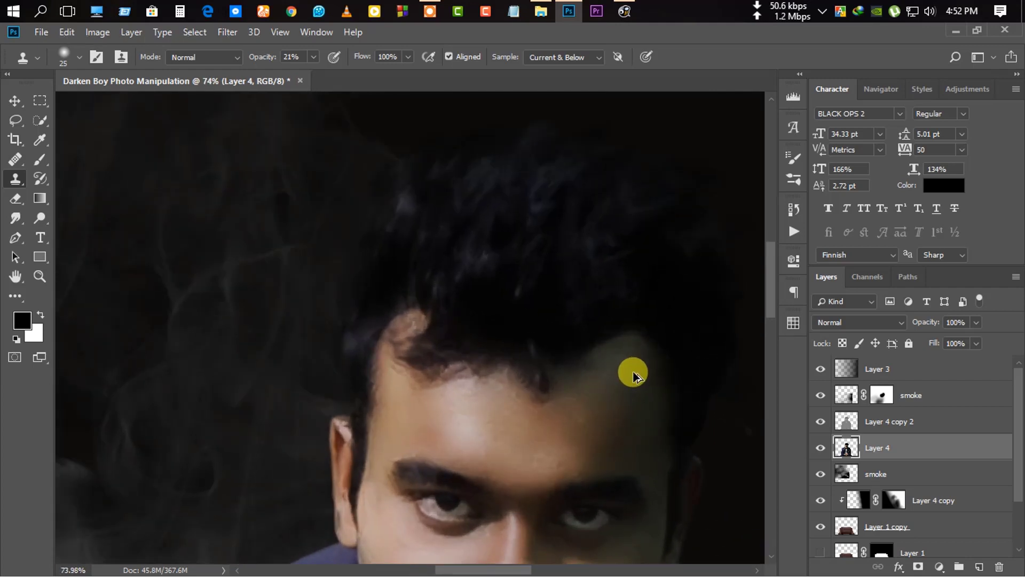
pyautogui.moveTo(657, 387); pyautogui.dragTo(634, 355)
pyautogui.scroll(-5, 638, 376)
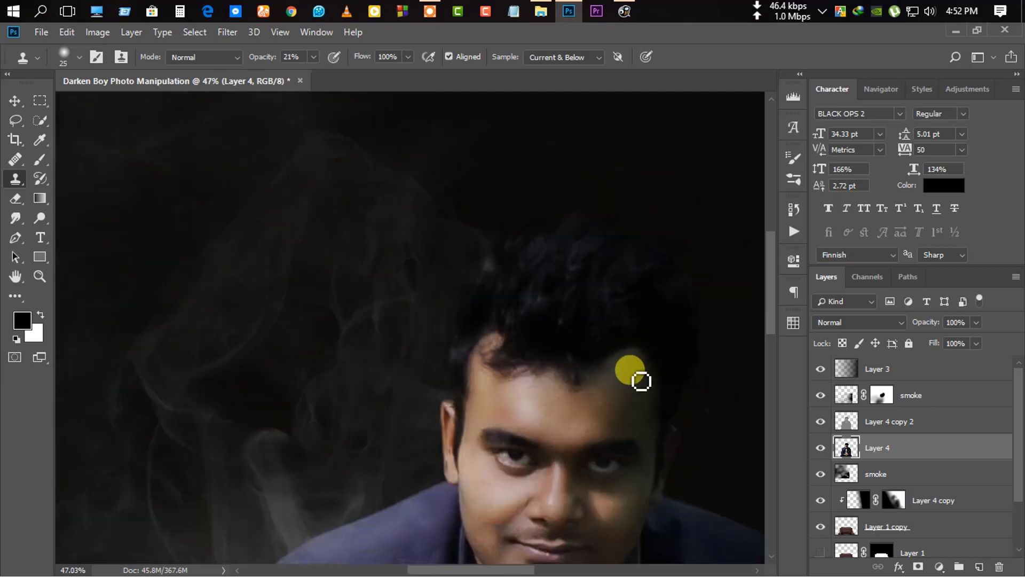
pyautogui.scroll(3, 563, 279)
pyautogui.scroll(3, 473, 361)
pyautogui.scroll(2, 448, 345)
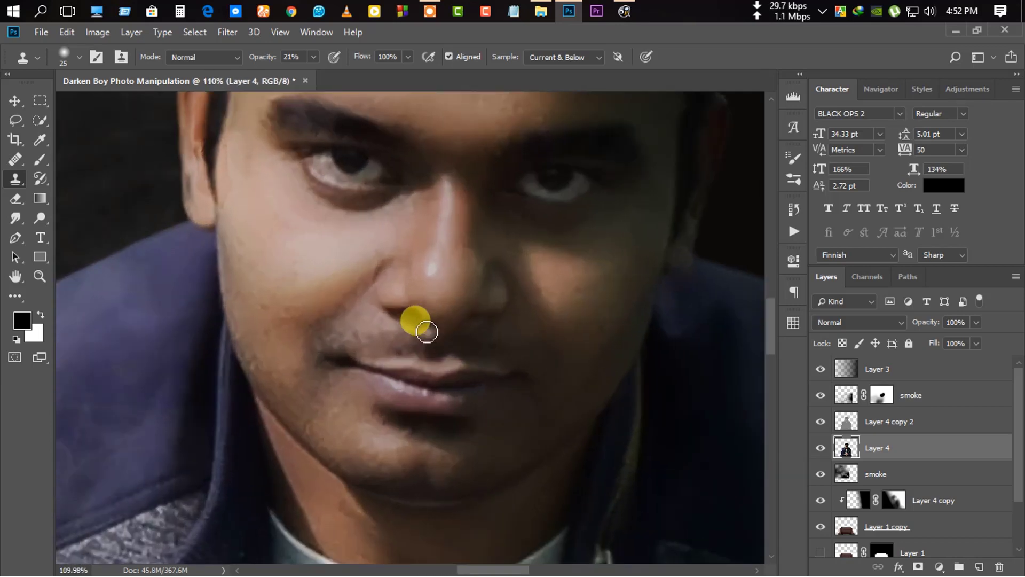
pyautogui.scroll(1, 387, 337)
pyautogui.scroll(1, 354, 317)
pyautogui.scroll(-3, 355, 317)
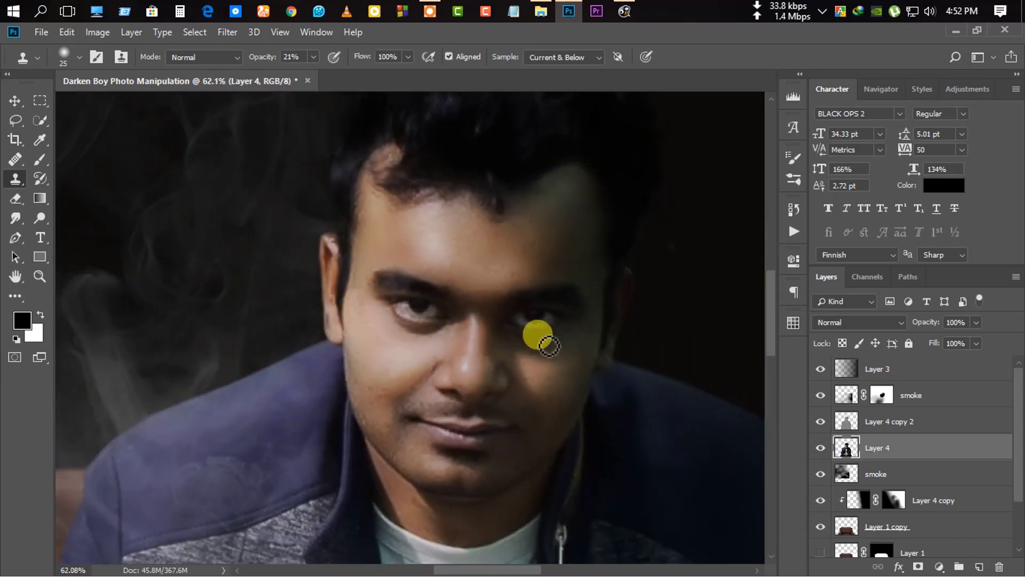
pyautogui.click(888, 422)
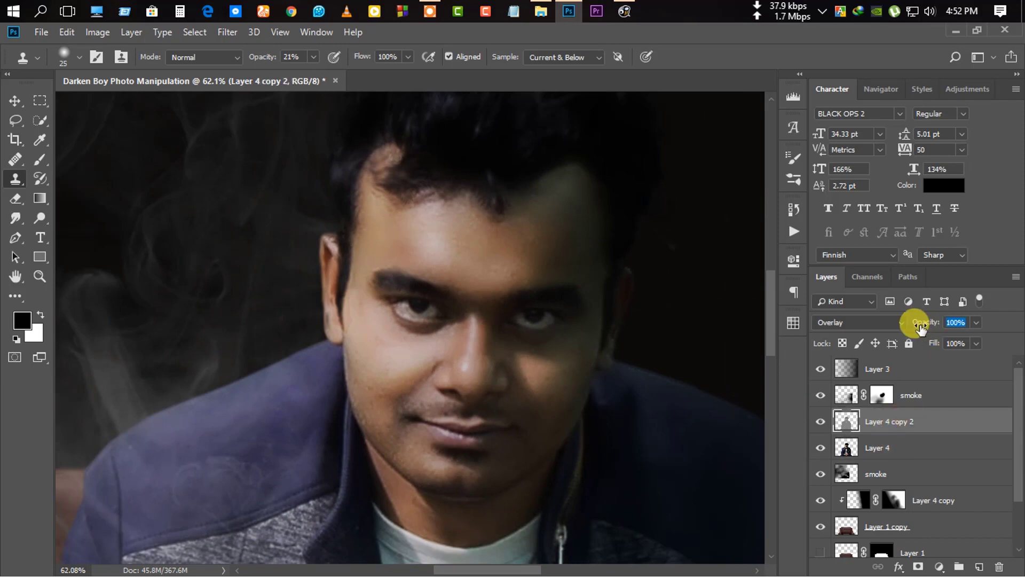
# Try the Overlay layer at 31% opacity, then undo back to full opacity.
pyautogui.moveTo(920, 327); pyautogui.dragTo(774, 321)
pyautogui.scroll(3, 304, 327)
pyautogui.scroll(-6, 338, 293)
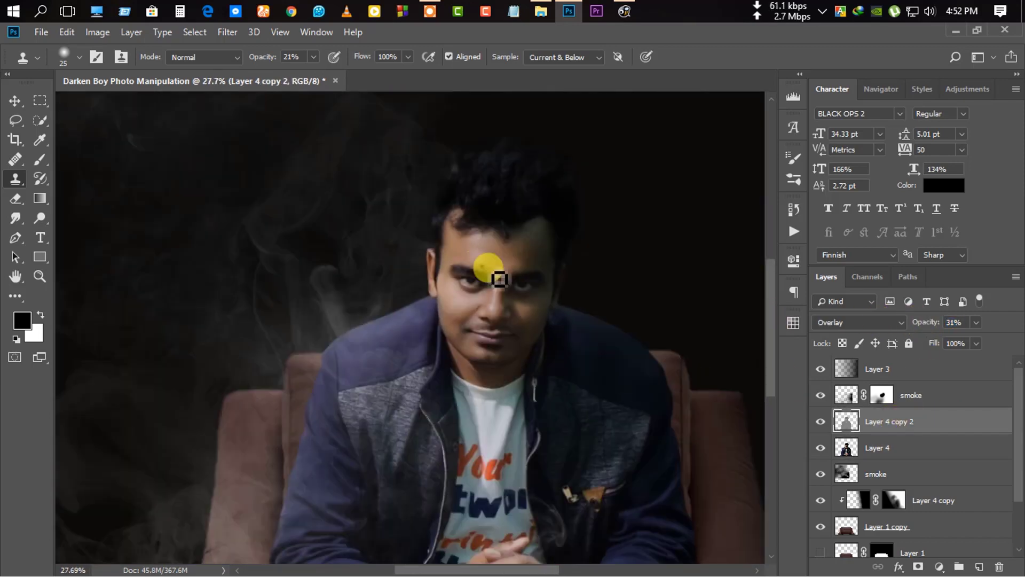
pyautogui.hotkey('ctrl', 'z')
pyautogui.scroll(8, 502, 309)
pyautogui.scroll(3, 438, 315)
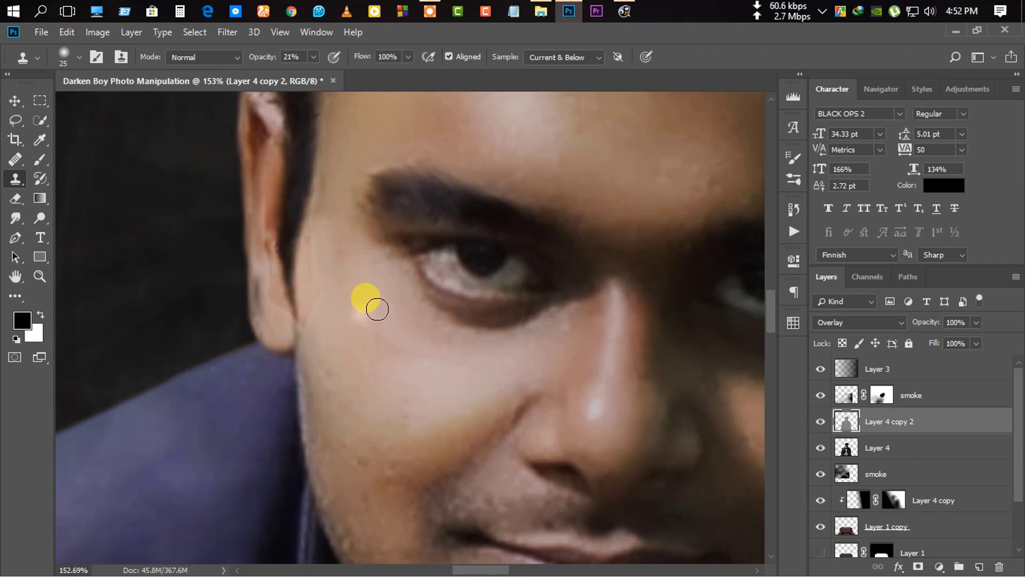
# Set the Clone Stamp to sample Current Layer, view the ear and hairline, and select Layer 4.
pyautogui.click(565, 57)
pyautogui.click(556, 71)
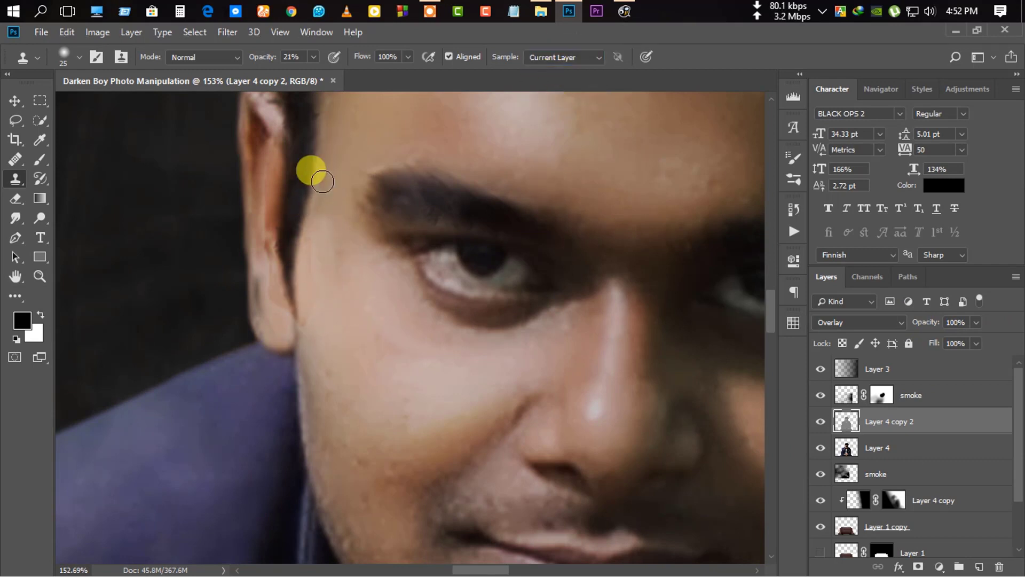
pyautogui.scroll(3, 310, 225)
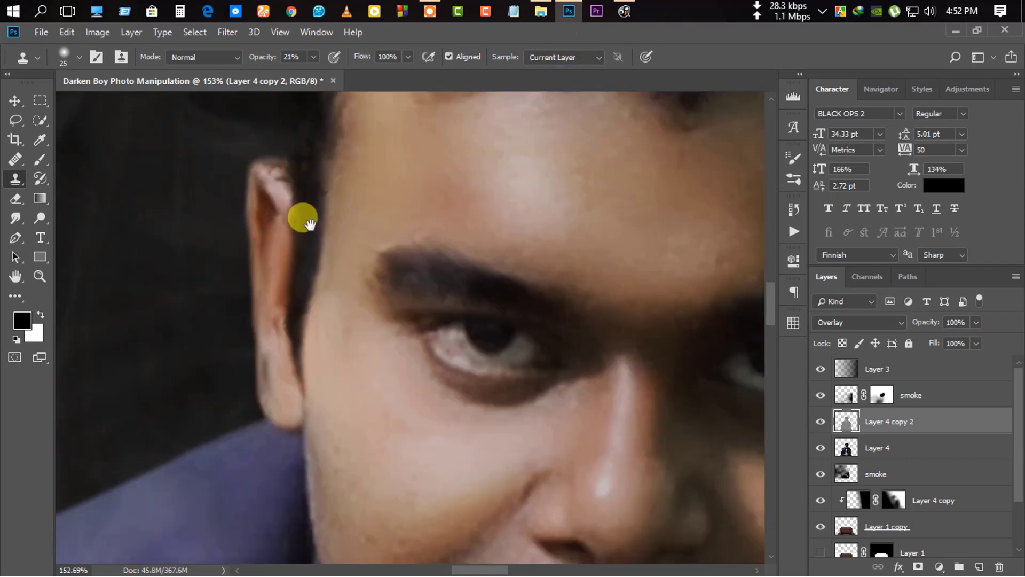
pyautogui.moveTo(309, 224); pyautogui.dragTo(310, 237)
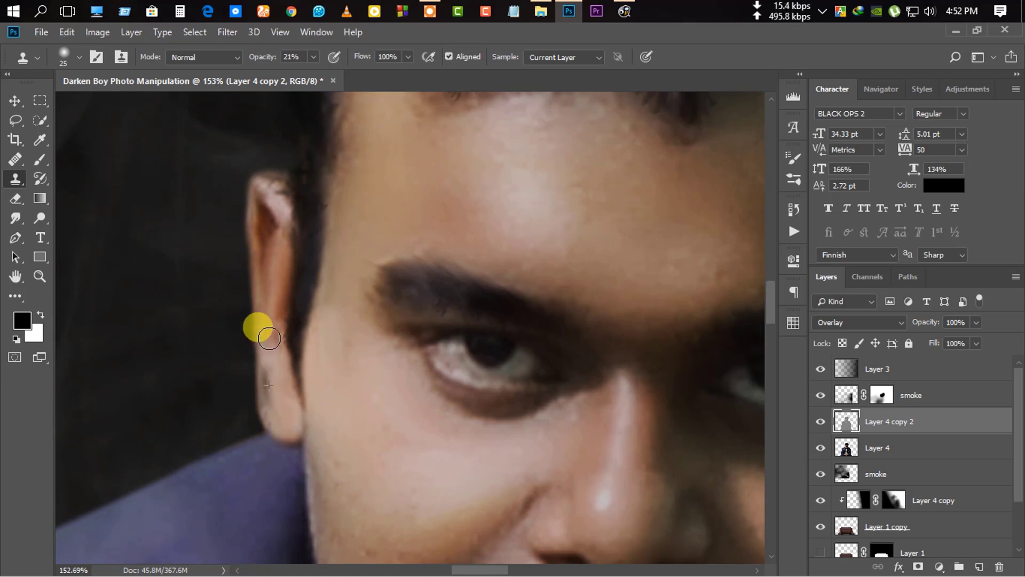
pyautogui.scroll(-4, 657, 197)
pyautogui.scroll(4, 591, 179)
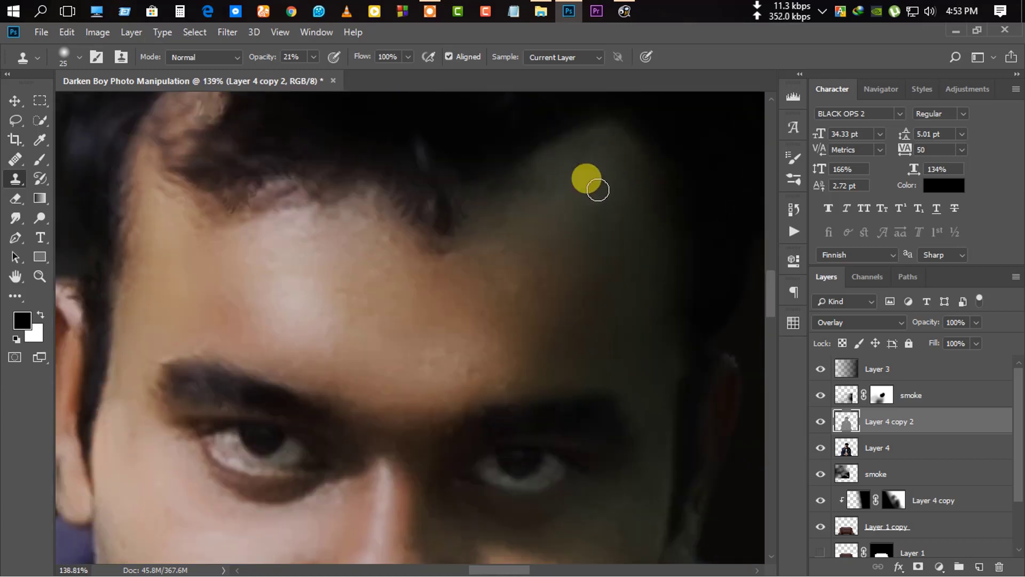
pyautogui.hotkey('alt', '[')
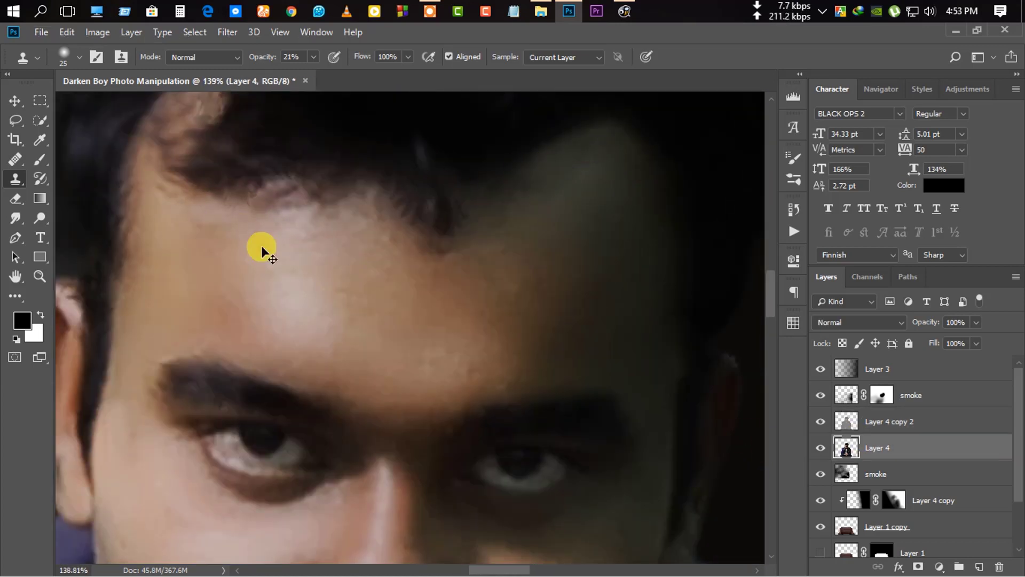
pyautogui.scroll(-3, 395, 304)
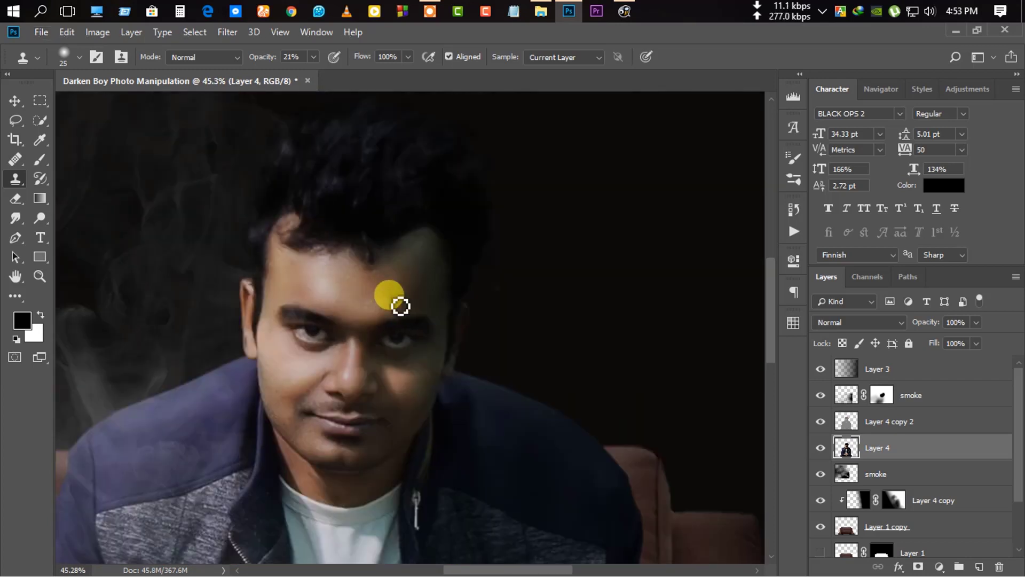
pyautogui.scroll(-4, 400, 306)
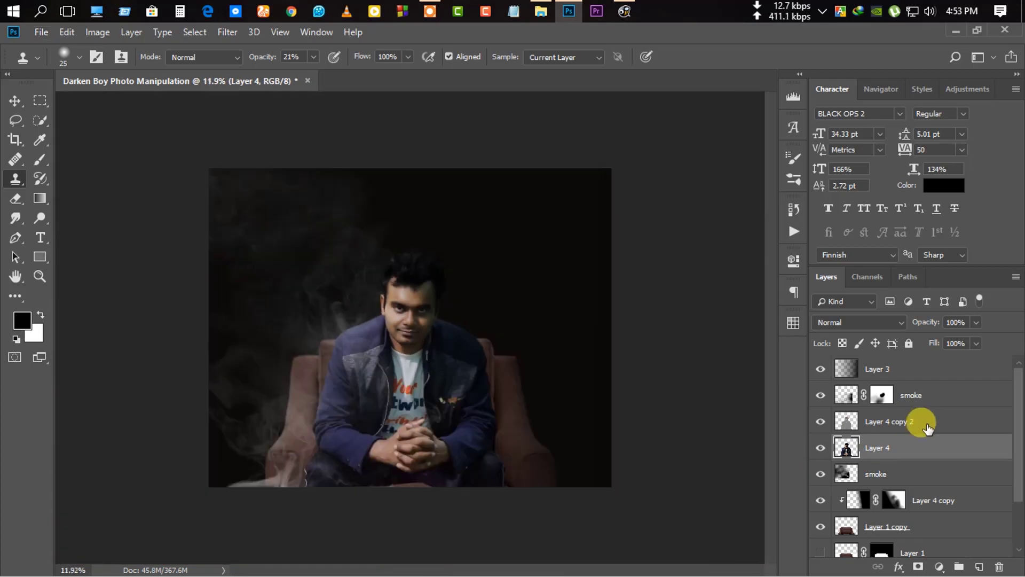
# Add a new layer above Layer 3 and set a bright saturated orange brush colour.
pyautogui.click(908, 369)
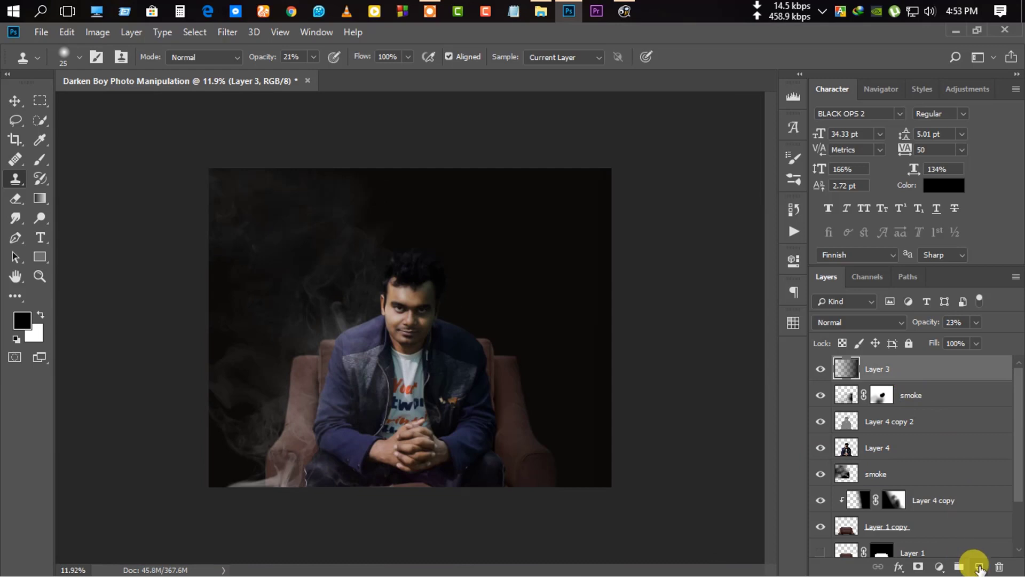
pyautogui.click(980, 568)
pyautogui.click(39, 159)
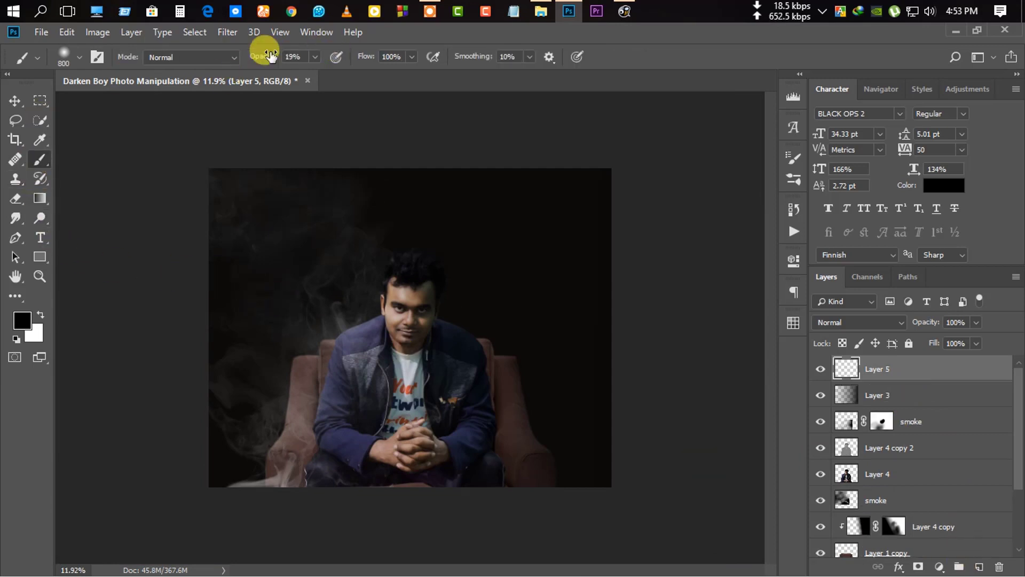
pyautogui.click(21, 320)
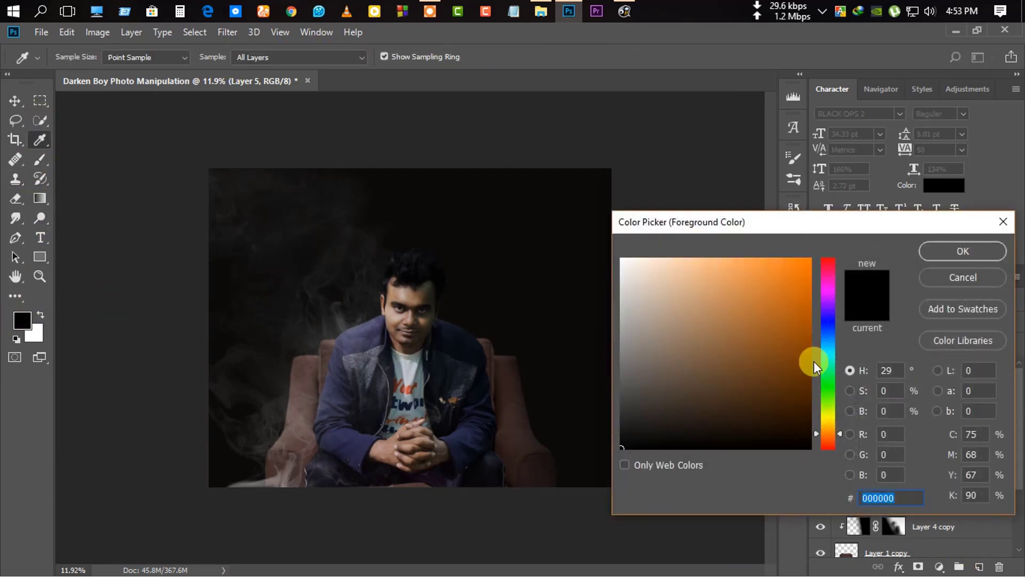
pyautogui.click(828, 431)
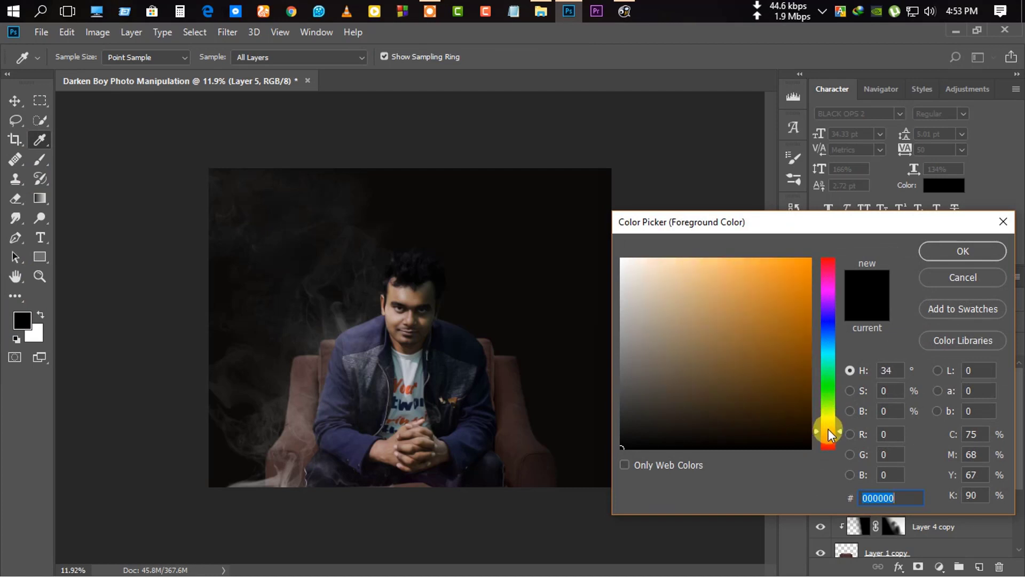
pyautogui.click(799, 278)
pyautogui.moveTo(799, 279); pyautogui.dragTo(799, 244)
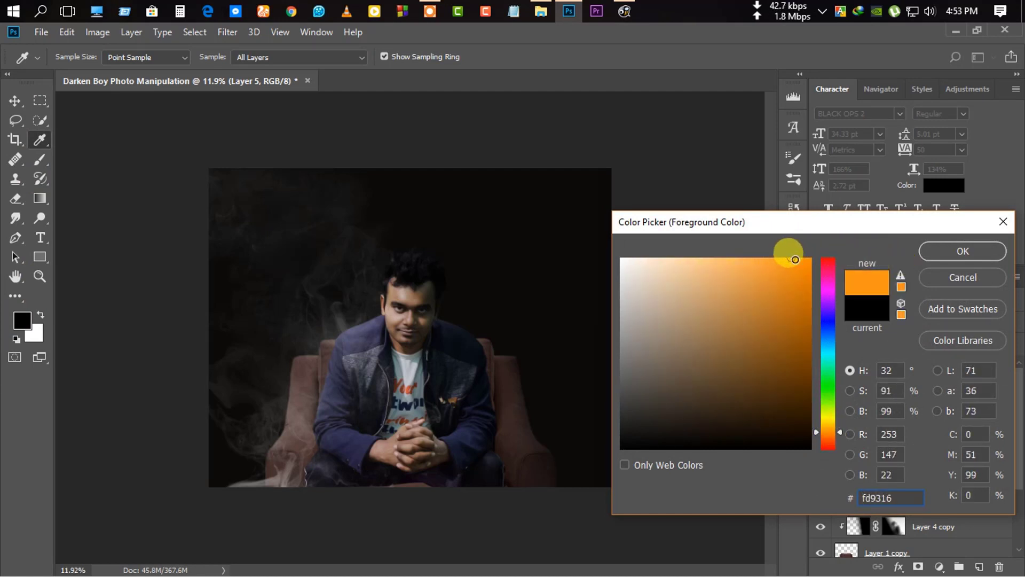
pyautogui.click(939, 256)
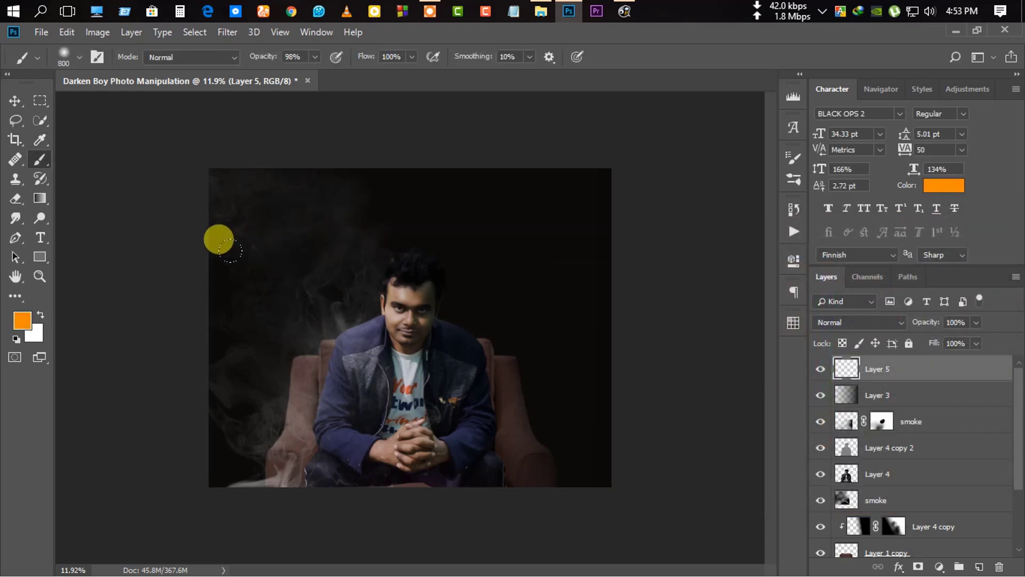
# Paint a soft orange glow at the upper left with a white hotspot inside it.
pyautogui.click(226, 242)
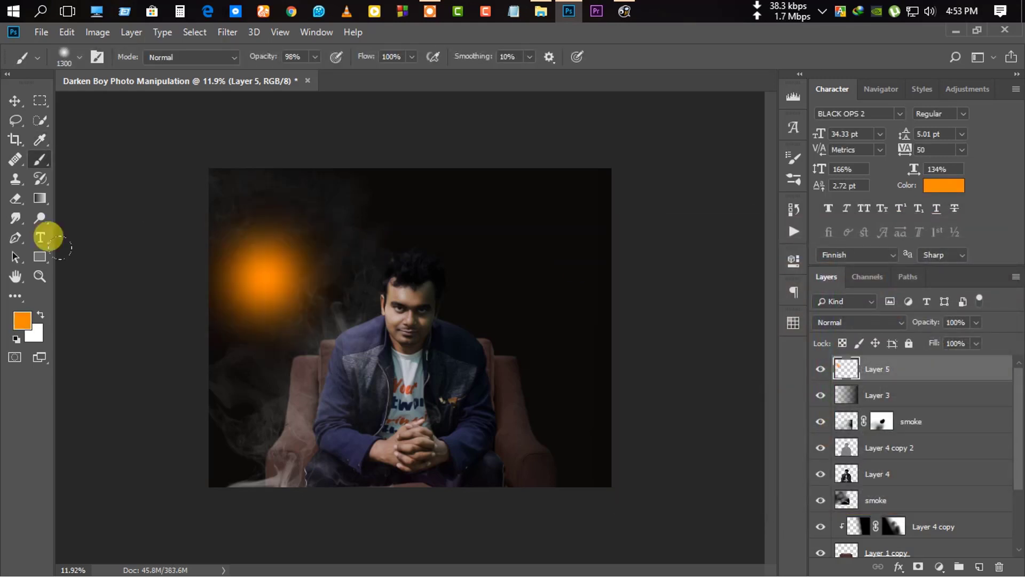
pyautogui.click(41, 315)
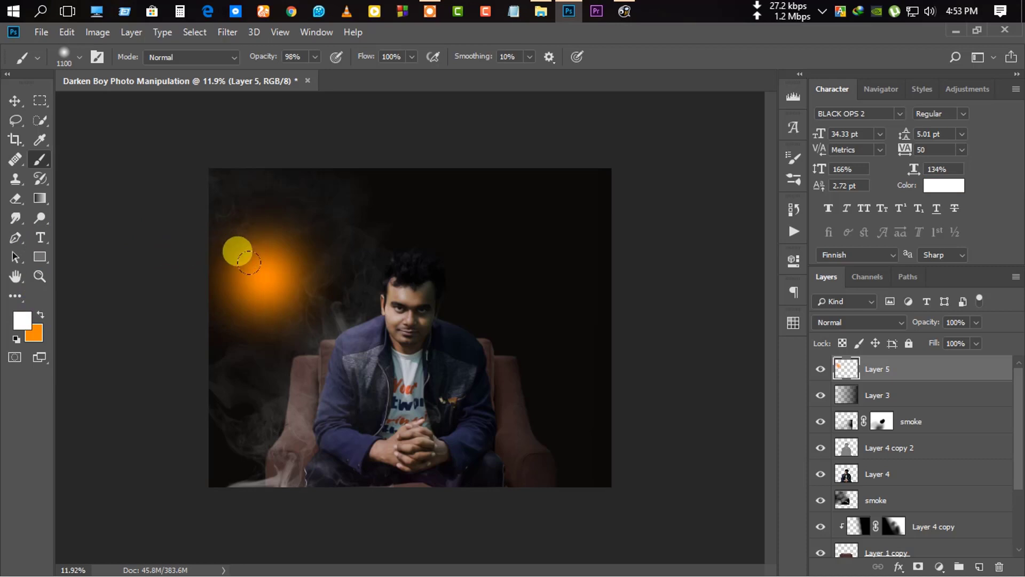
pyautogui.click(261, 281)
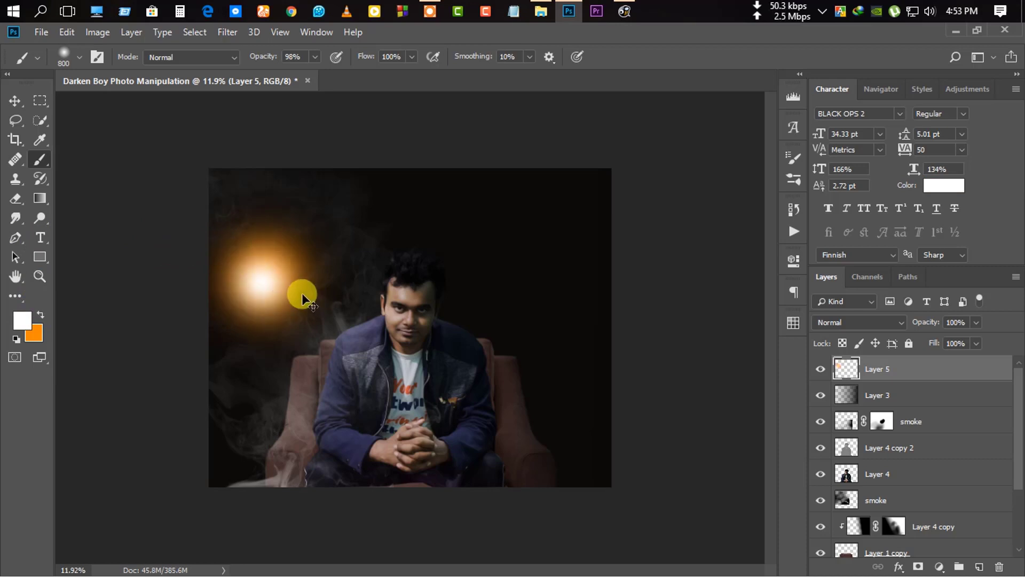
# Free-transform the glow to about six times its size, moving it toward the top-left corner.
pyautogui.hotkey('ctrl', 't')
pyautogui.moveTo(357, 367); pyautogui.dragTo(543, 437)
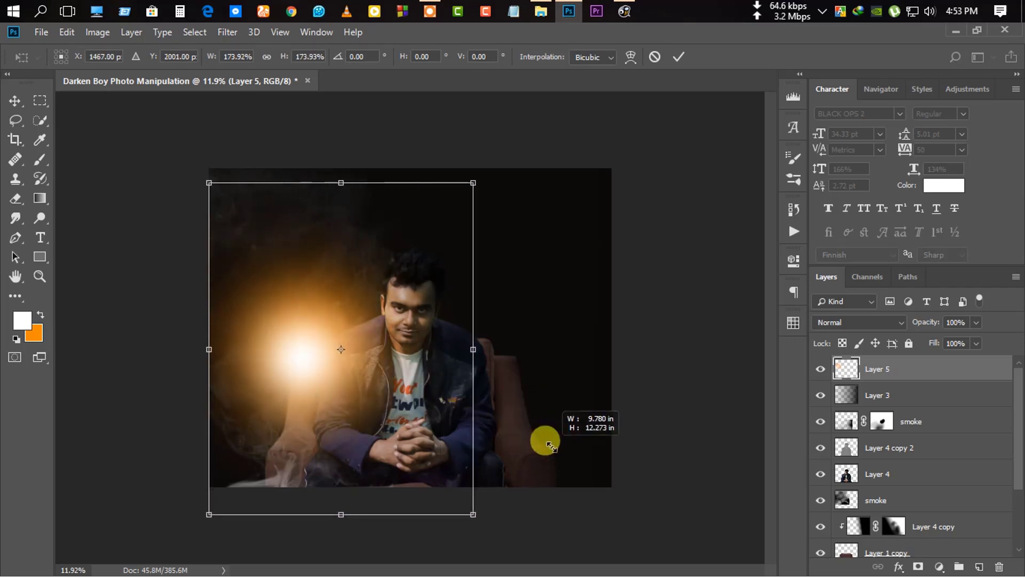
pyautogui.moveTo(367, 383); pyautogui.dragTo(305, 273)
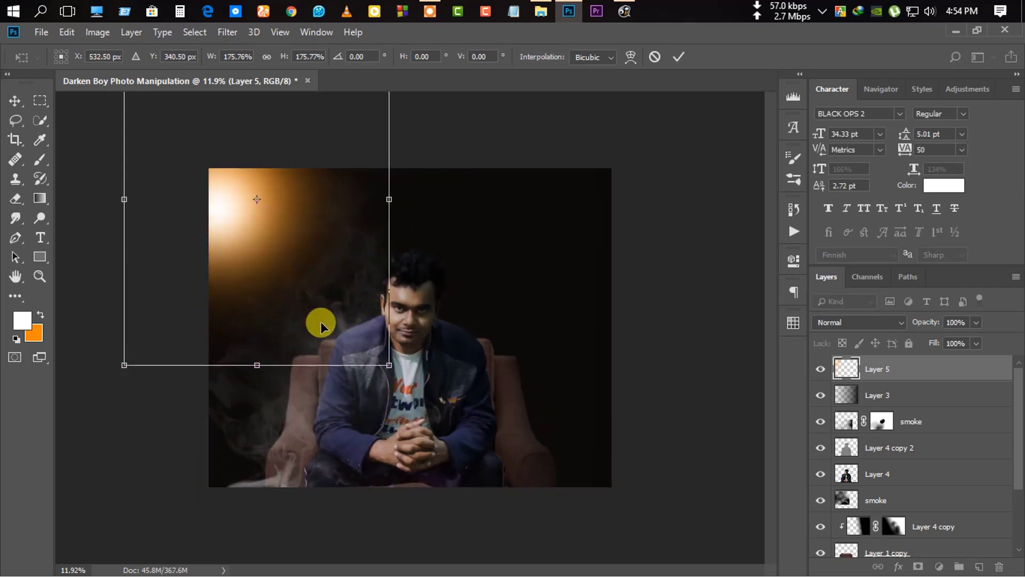
pyautogui.moveTo(389, 365); pyautogui.dragTo(536, 550)
pyautogui.moveTo(416, 423); pyautogui.dragTo(331, 323)
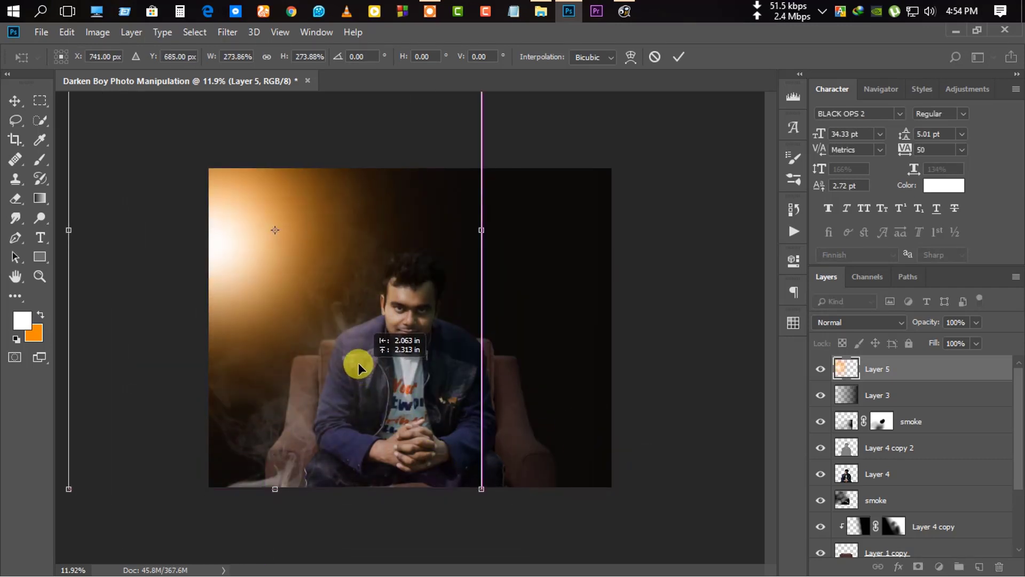
pyautogui.hotkey('ctrl', '-')
pyautogui.hotkey('ctrl', '-')
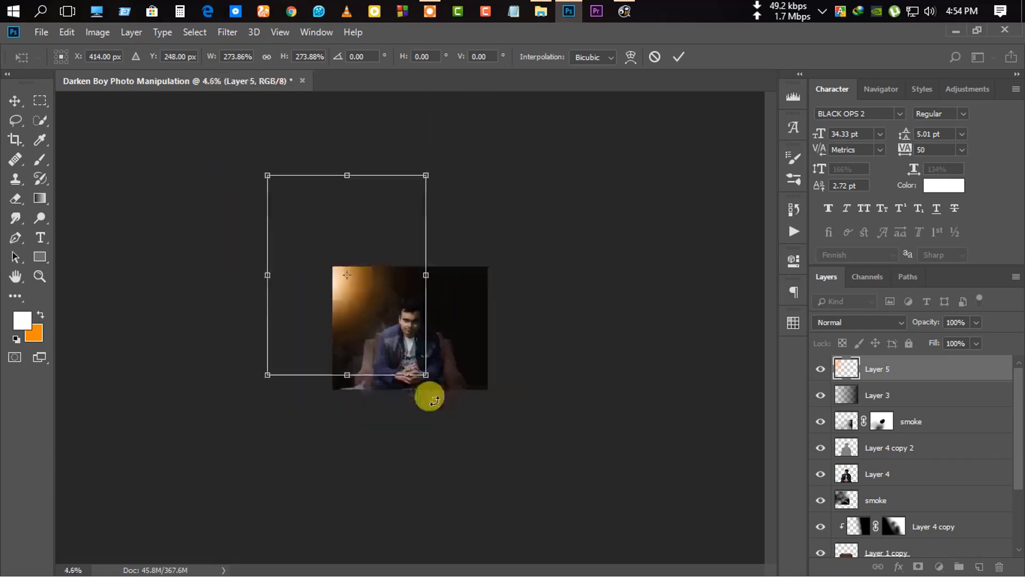
pyautogui.hotkey('ctrl', '-')
pyautogui.moveTo(420, 365); pyautogui.dragTo(558, 483)
pyautogui.moveTo(459, 416)
pyautogui.mouseDown()
pyautogui.moveTo(405, 341)
pyautogui.moveTo(389, 288)
pyautogui.mouseUp()
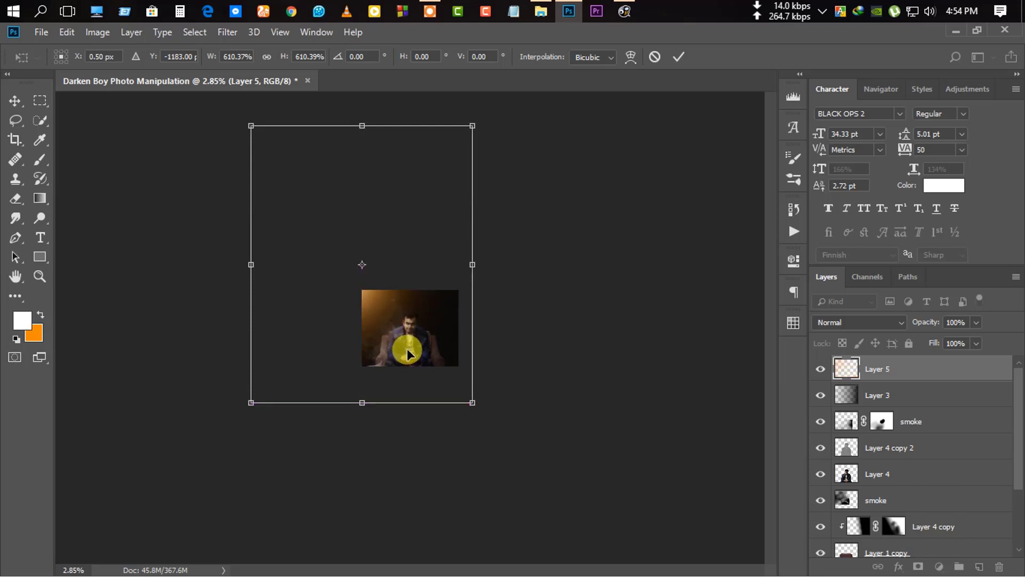
# Skew the enlarged glow by pulling a corner outward, reposition it, and apply the transform.
pyautogui.scroll(1, 406, 348)
pyautogui.moveTo(464, 408); pyautogui.dragTo(481, 417)
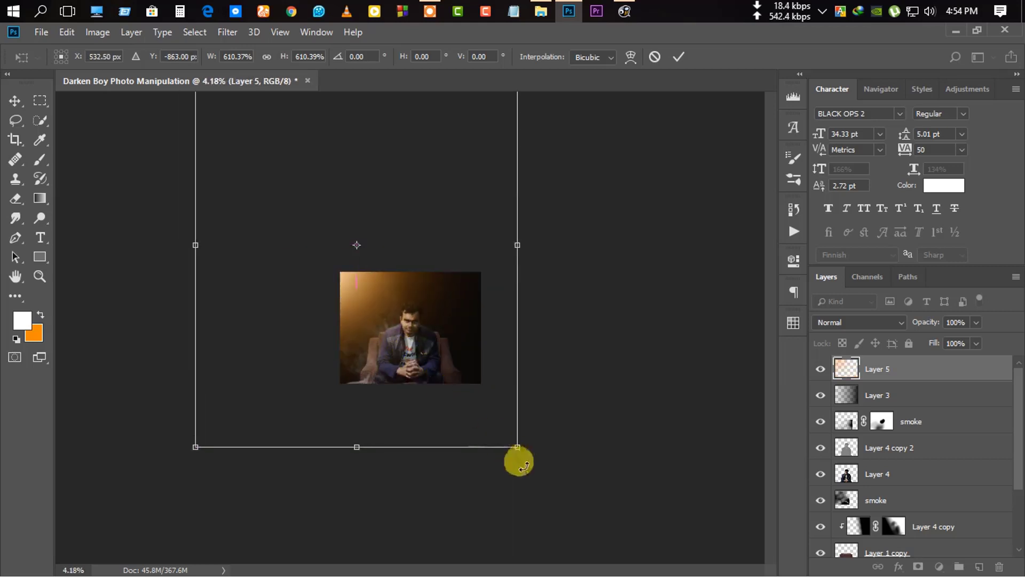
pyautogui.moveTo(517, 448); pyautogui.dragTo(666, 550)
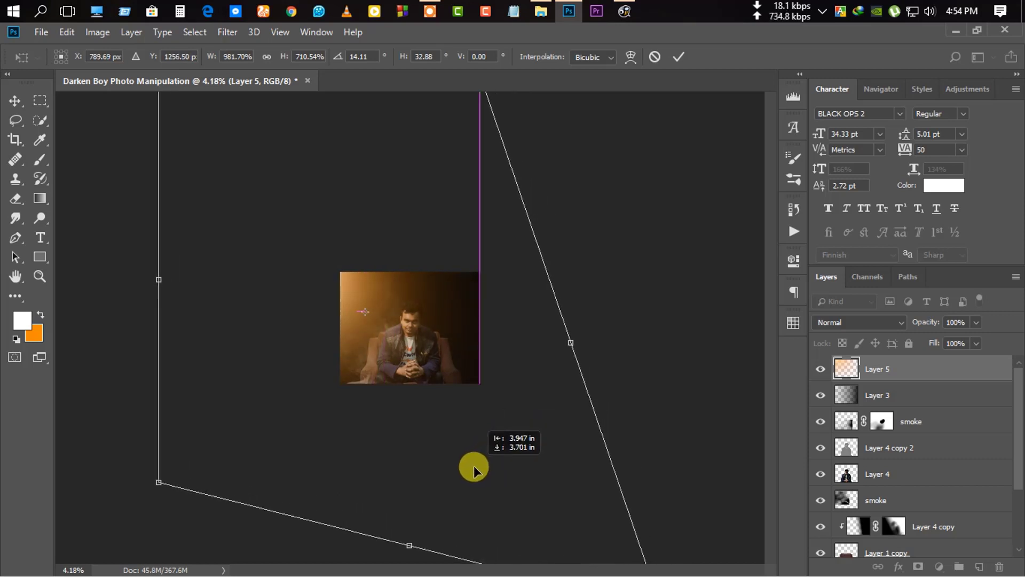
pyautogui.moveTo(498, 439); pyautogui.dragTo(473, 465)
pyautogui.click(679, 58)
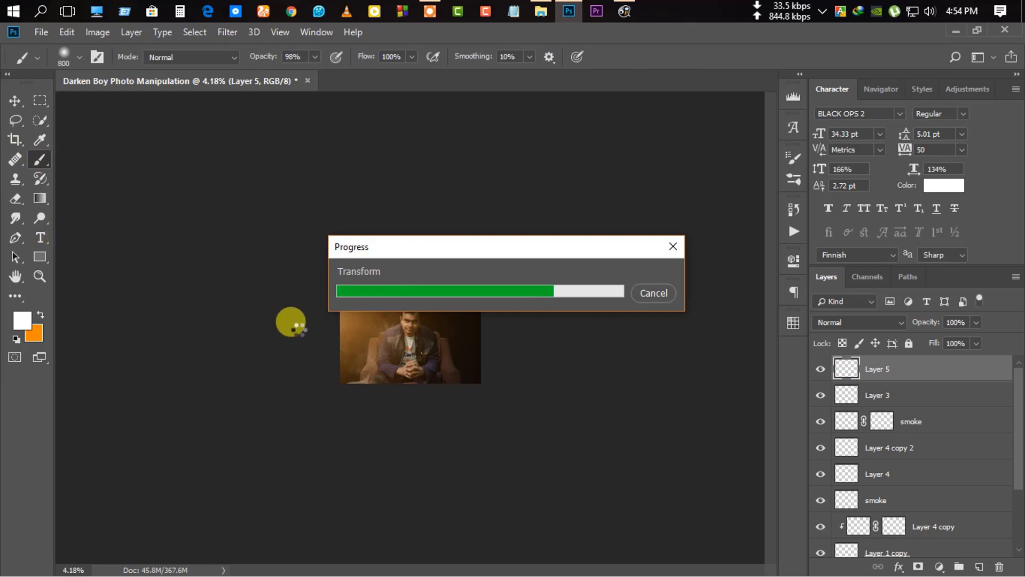
pyautogui.click(15, 140)
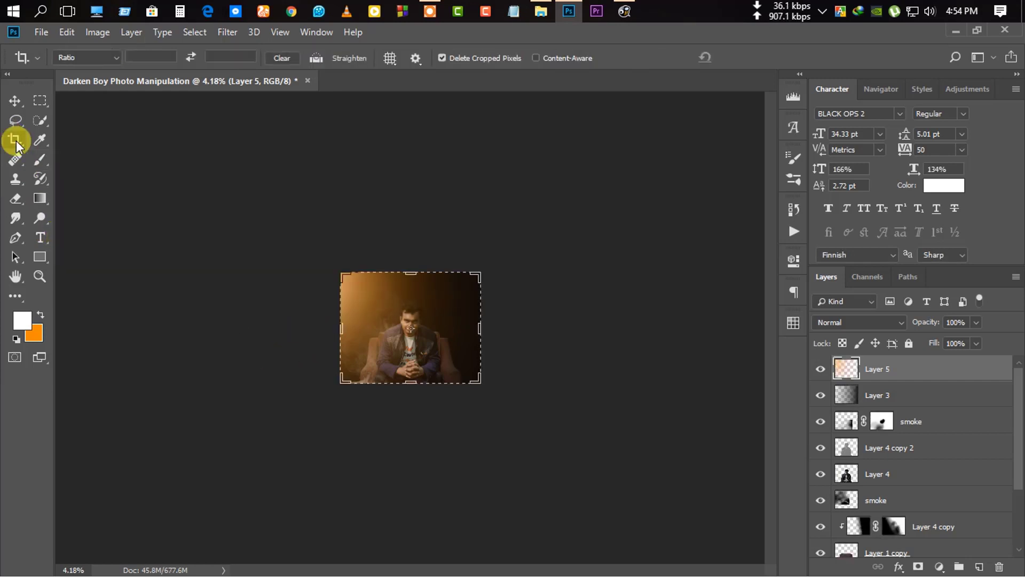
# Commit the pending crop and switch to the Move tool.
pyautogui.click(204, 225)
pyautogui.click(15, 100)
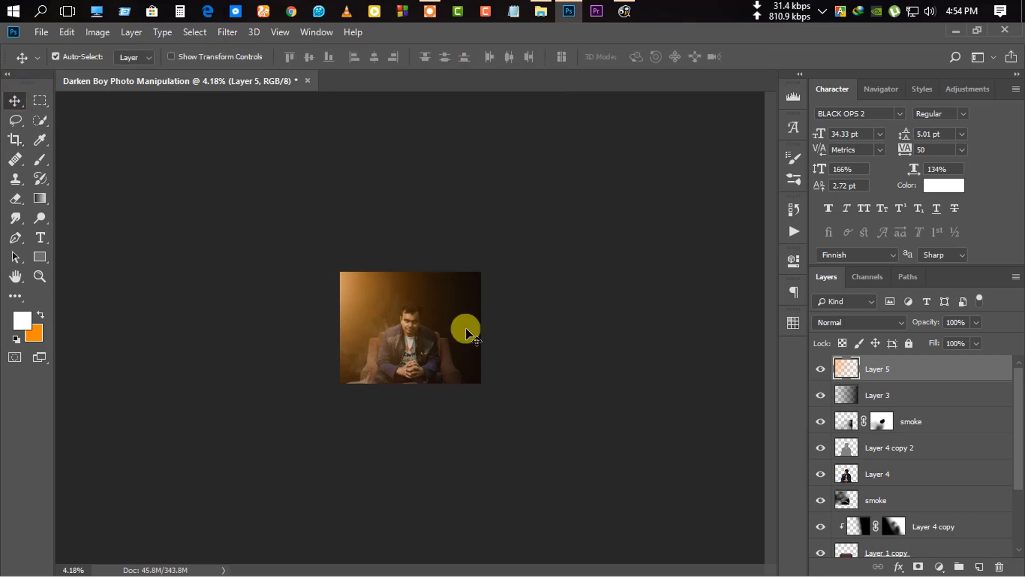
pyautogui.scroll(6, 464, 327)
pyautogui.scroll(1, 629, 342)
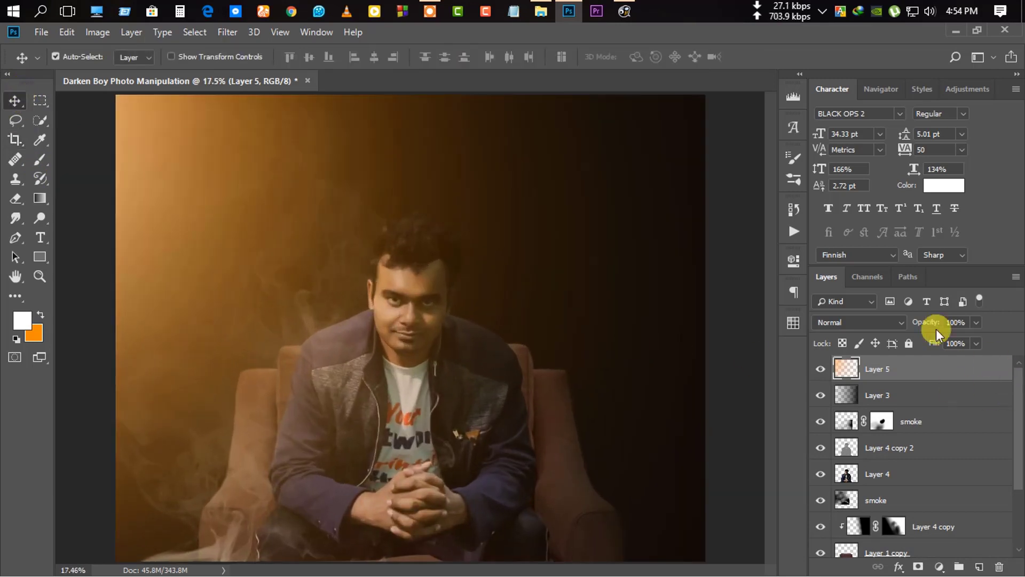
# Fade the orange Layer 5 glow overlay down to 11% opacity.
pyautogui.moveTo(926, 322); pyautogui.dragTo(867, 324)
pyautogui.scroll(-4, 464, 373)
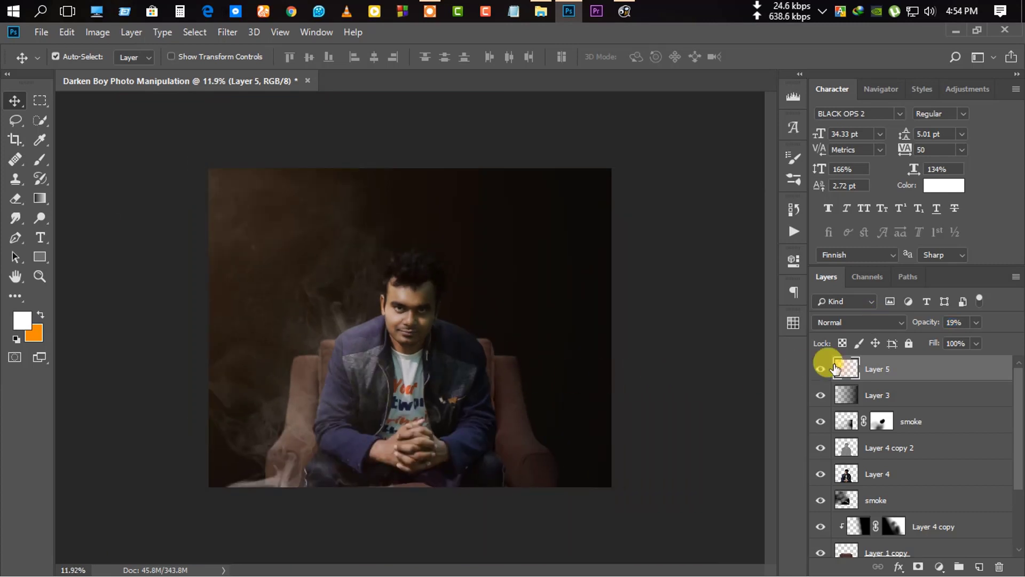
pyautogui.moveTo(928, 325); pyautogui.dragTo(891, 323)
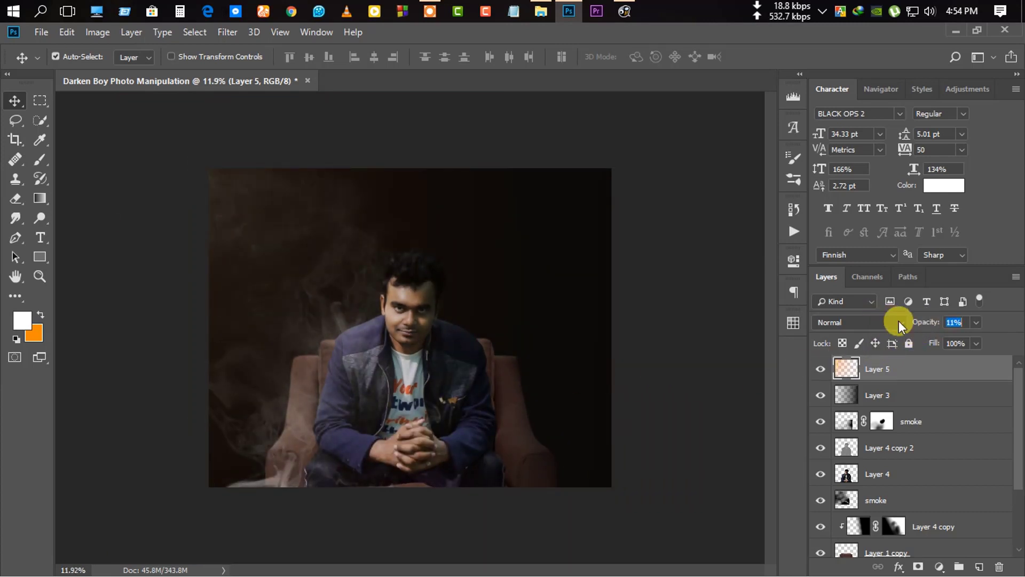
pyautogui.scroll(2, 485, 371)
pyautogui.scroll(1, 489, 374)
pyautogui.scroll(1, 489, 373)
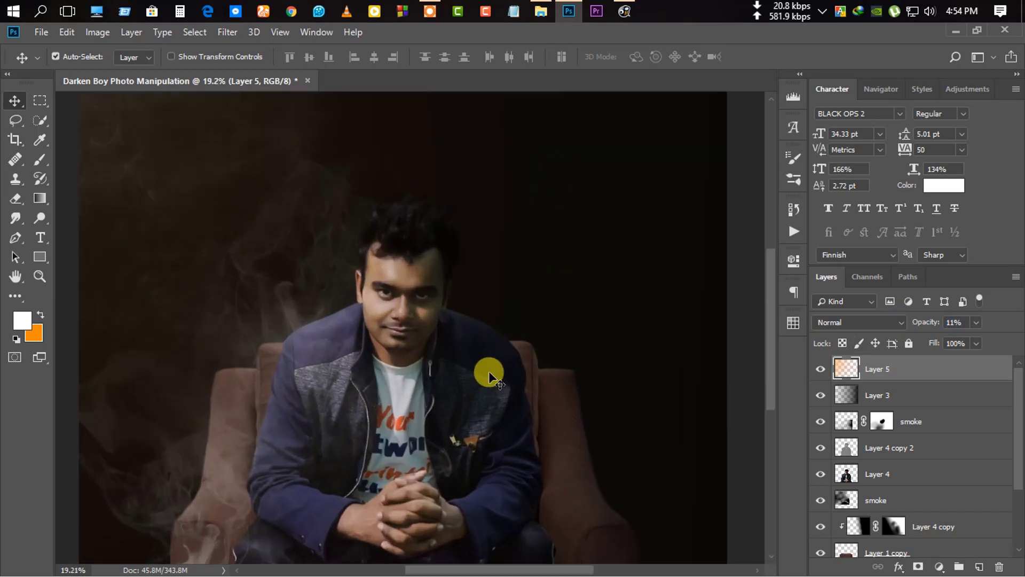
pyautogui.scroll(1, 489, 374)
pyautogui.scroll(-5, 490, 374)
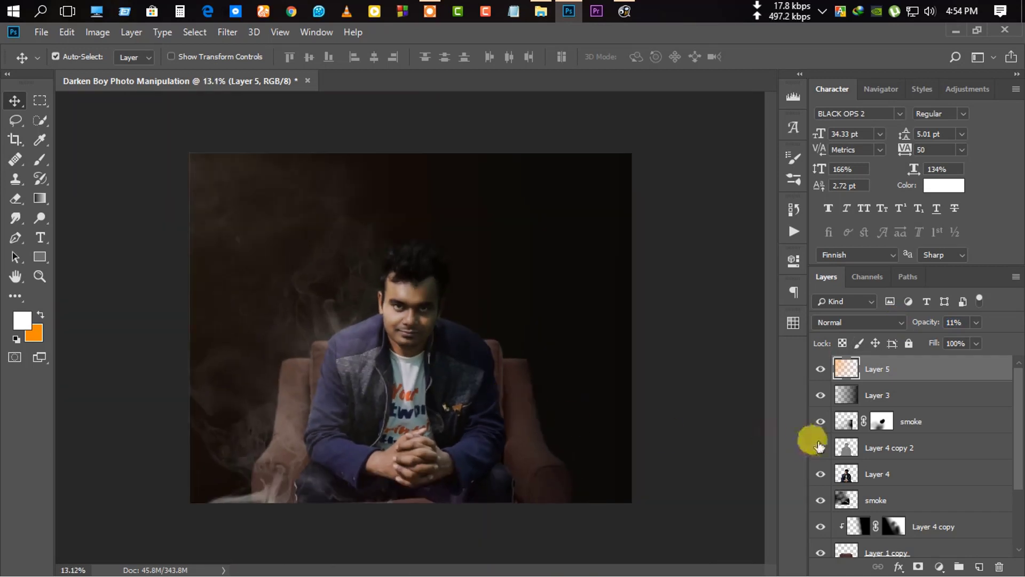
pyautogui.scroll(-3, 908, 427)
# Apply Brightness/Contrast to Layer 1 copy with contrast 22 and brightness -15.
pyautogui.click(917, 462)
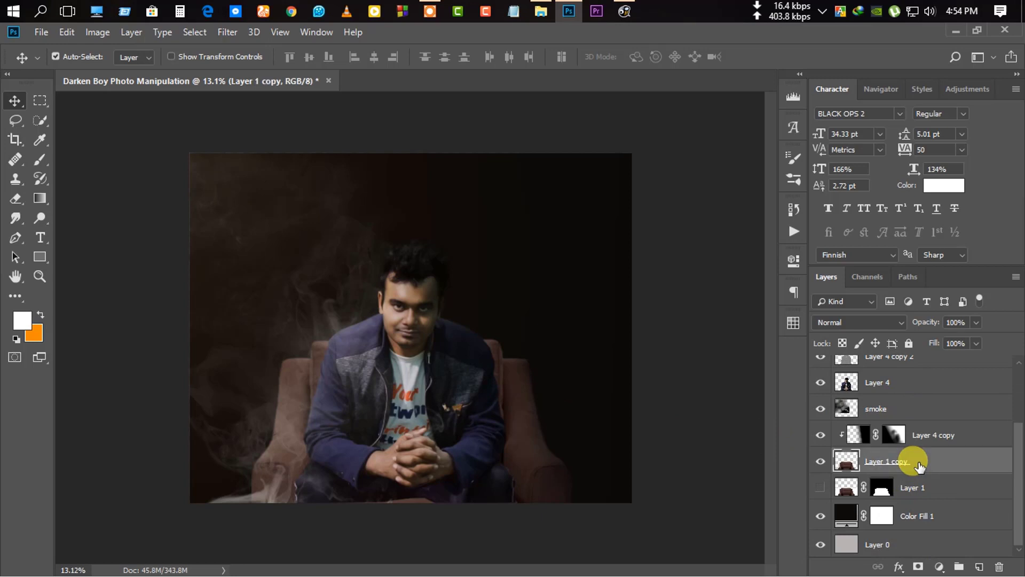
pyautogui.click(104, 36)
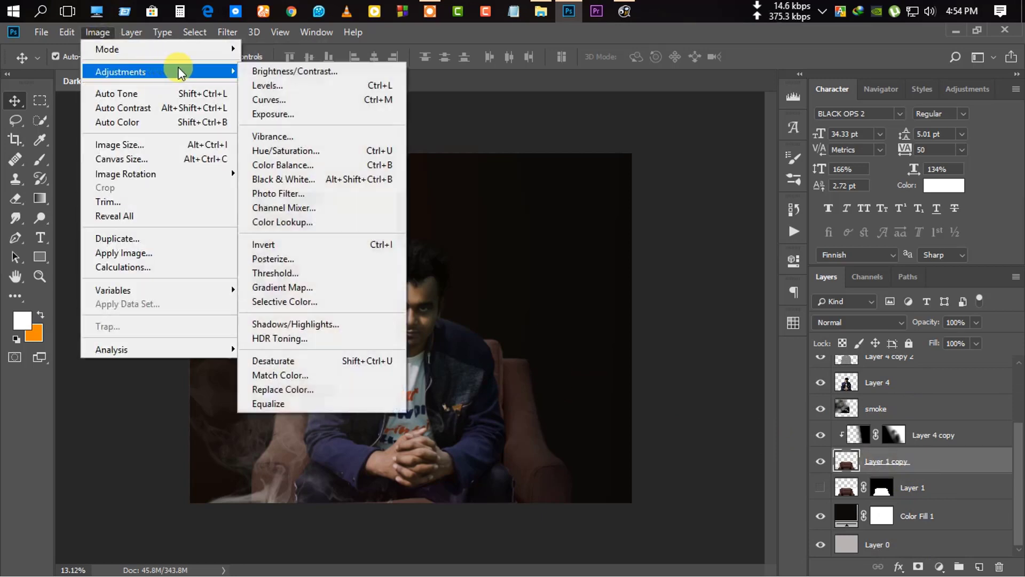
pyautogui.click(276, 72)
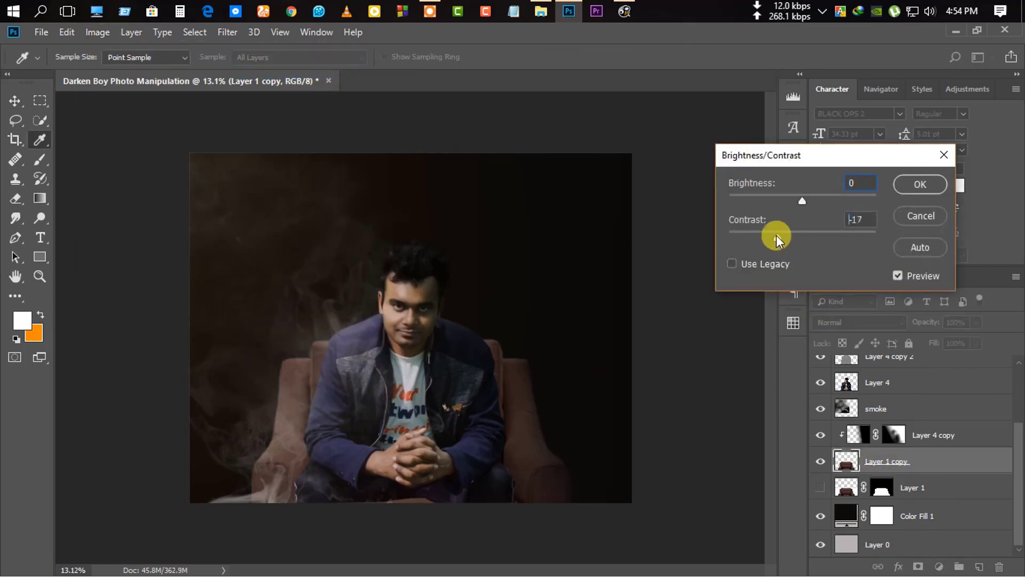
pyautogui.moveTo(777, 237); pyautogui.dragTo(818, 247)
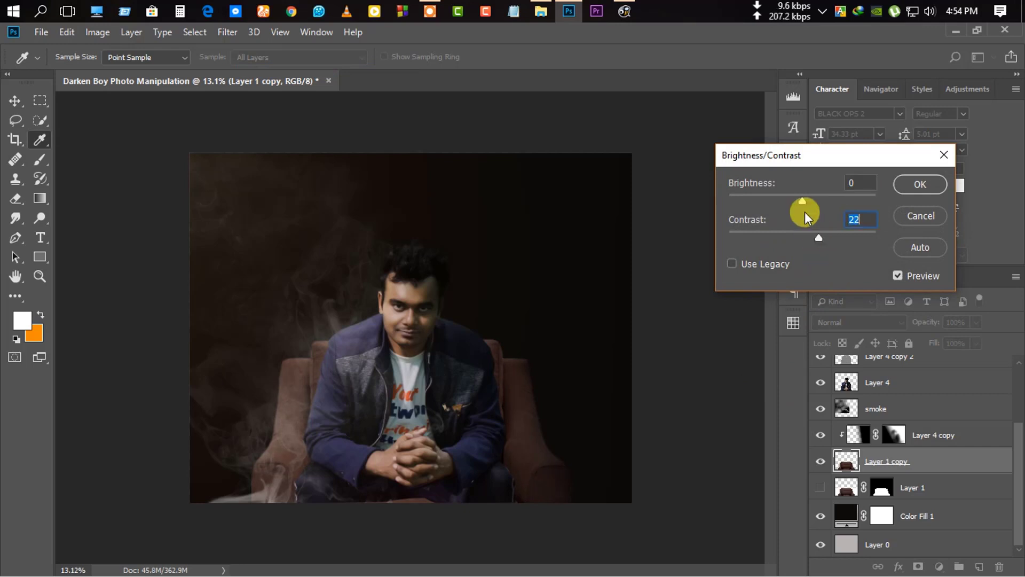
pyautogui.moveTo(794, 202); pyautogui.dragTo(795, 203)
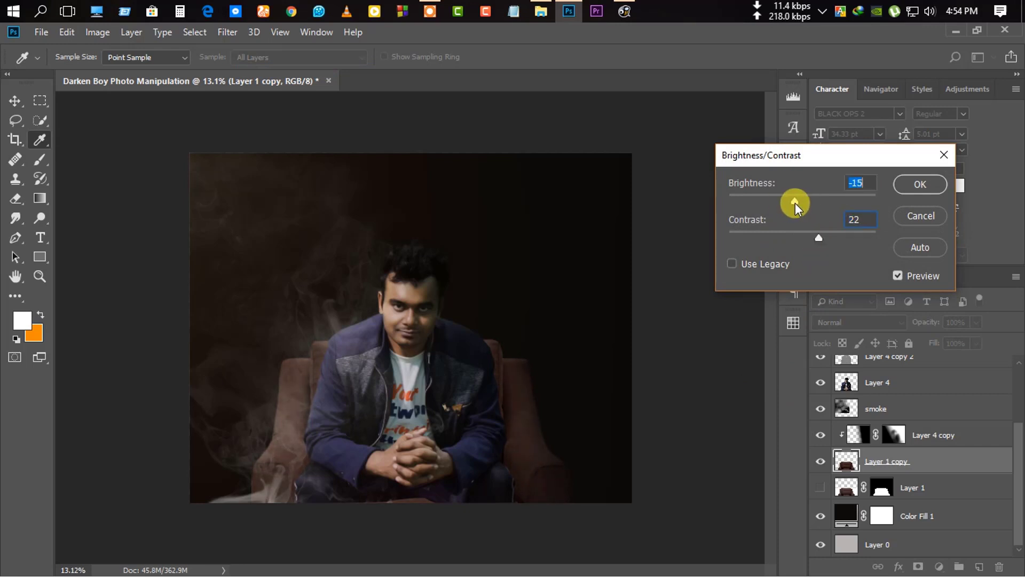
pyautogui.click(932, 185)
pyautogui.scroll(3, 918, 401)
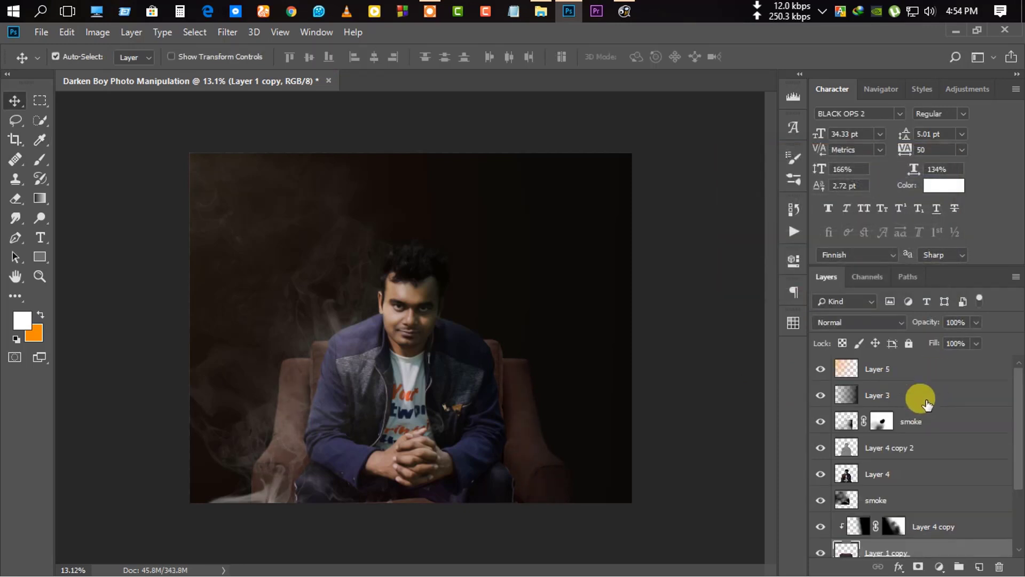
# Lower the Layer 5 overlay's opacity to 5%.
pyautogui.click(908, 368)
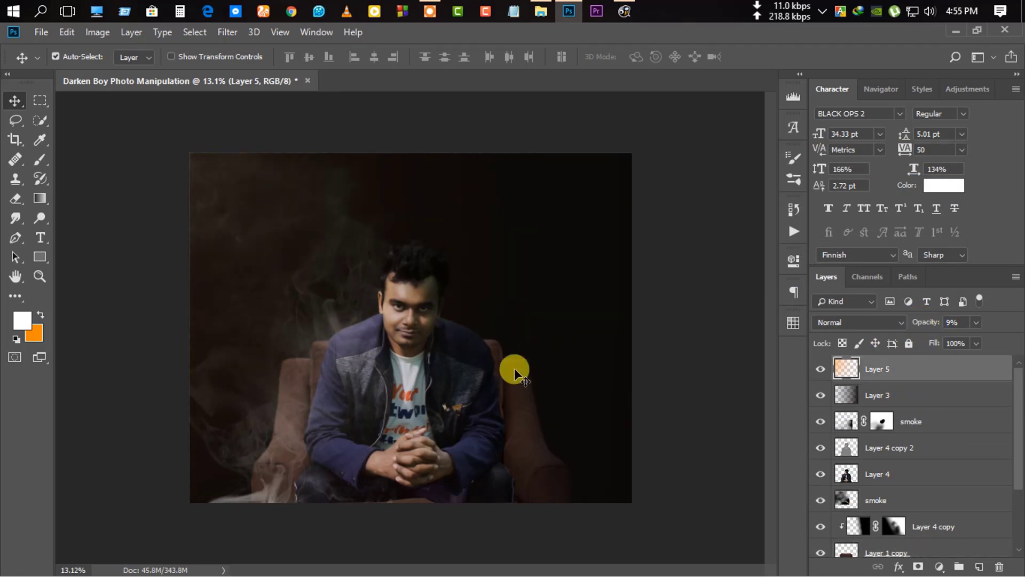
pyautogui.scroll(-1, 514, 368)
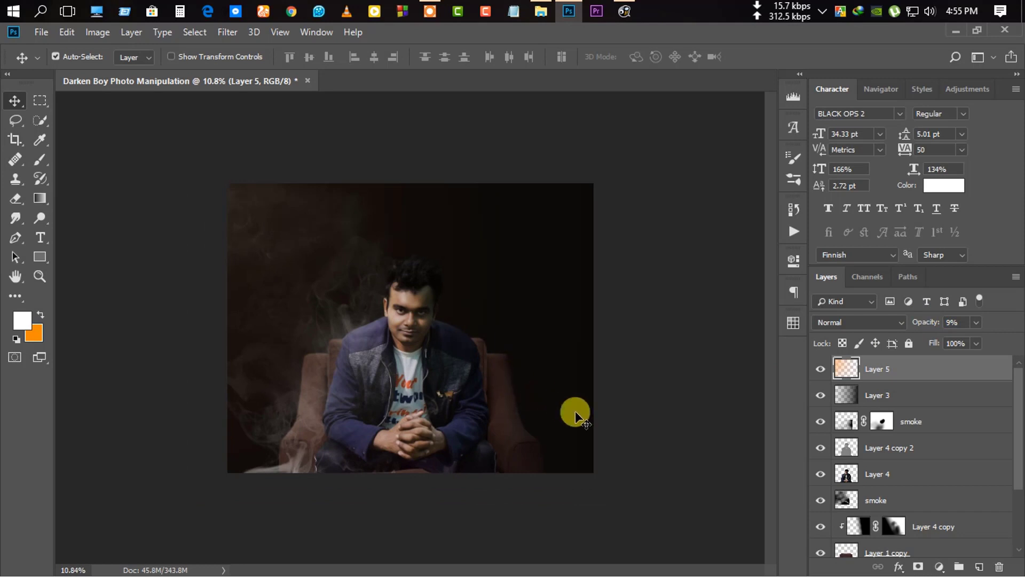
pyautogui.scroll(-1, 427, 424)
pyautogui.scroll(1, 456, 417)
pyautogui.scroll(1, 500, 422)
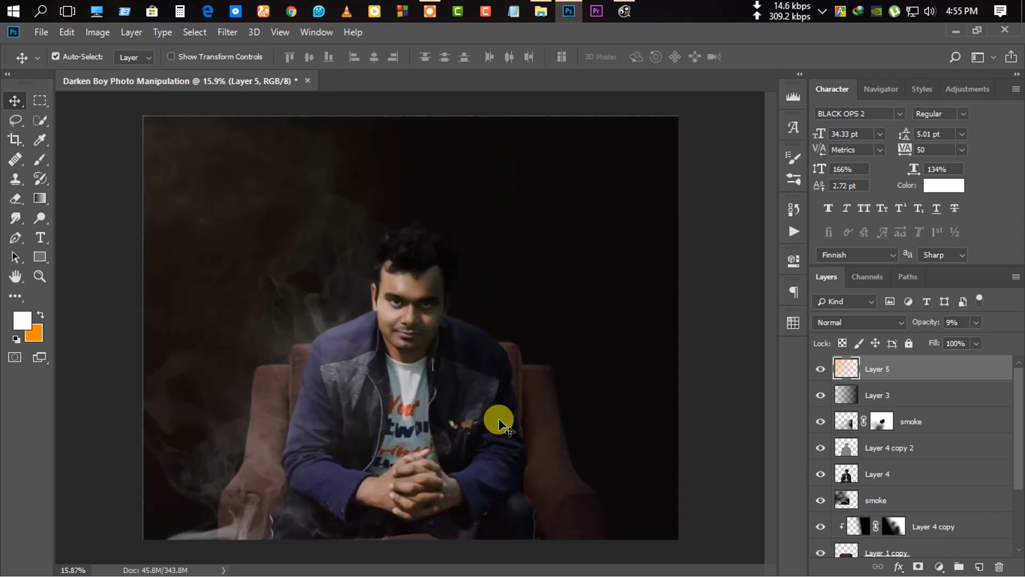
pyautogui.scroll(1, 474, 422)
pyautogui.scroll(-1, 500, 421)
# Switch to the Burn tool and pan the view toward the hands and chair.
pyautogui.press('o')
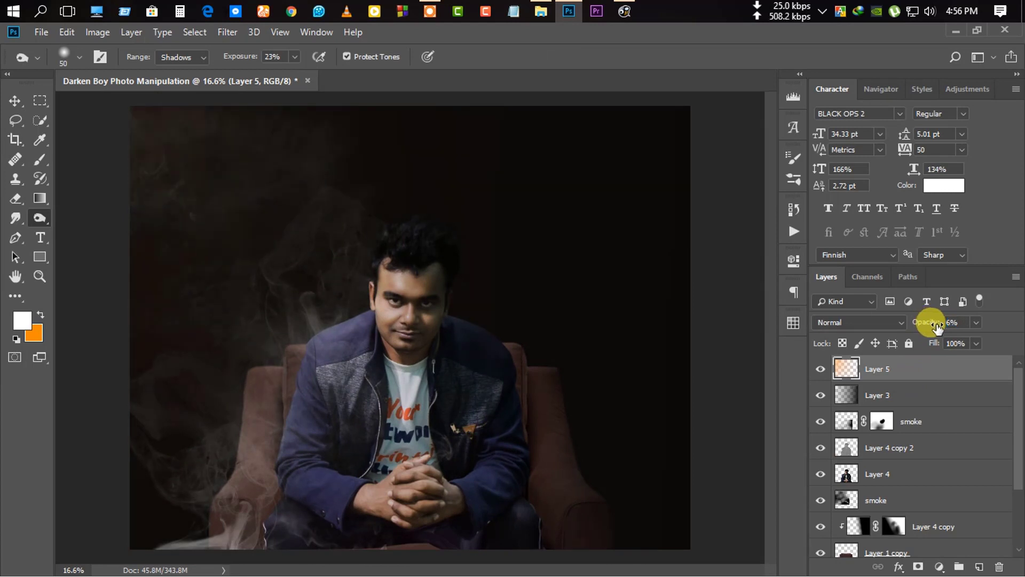
pyautogui.scroll(-2, 553, 447)
pyautogui.scroll(-1, 554, 447)
pyautogui.scroll(2, 539, 467)
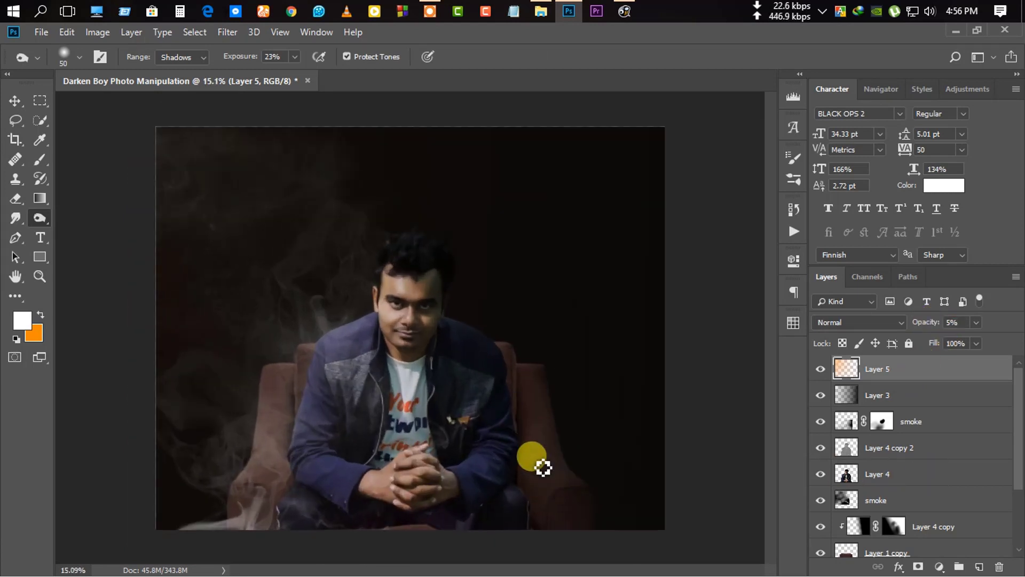
pyautogui.scroll(2, 507, 496)
pyautogui.moveTo(442, 457); pyautogui.dragTo(474, 368)
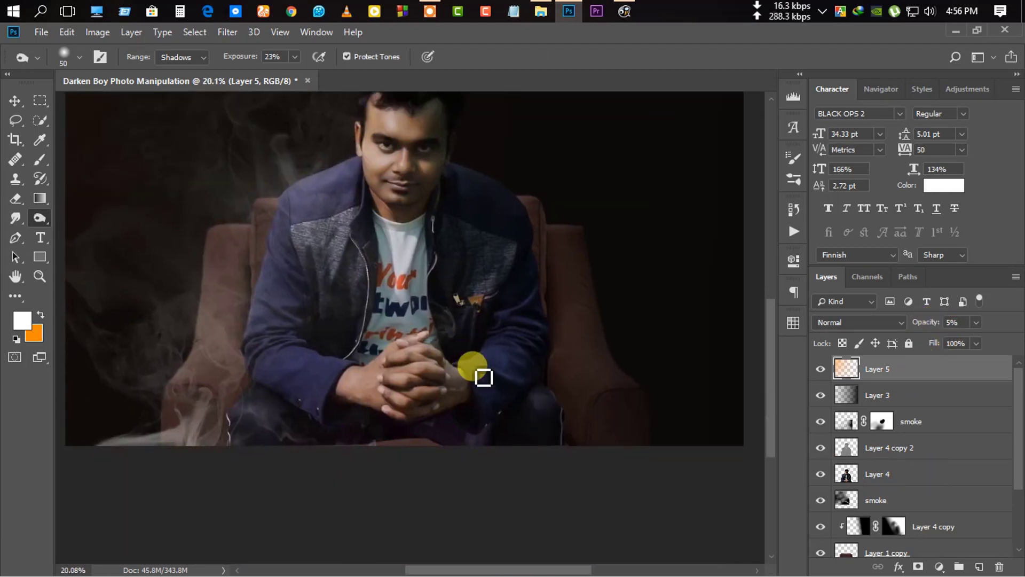
pyautogui.scroll(-2, 519, 389)
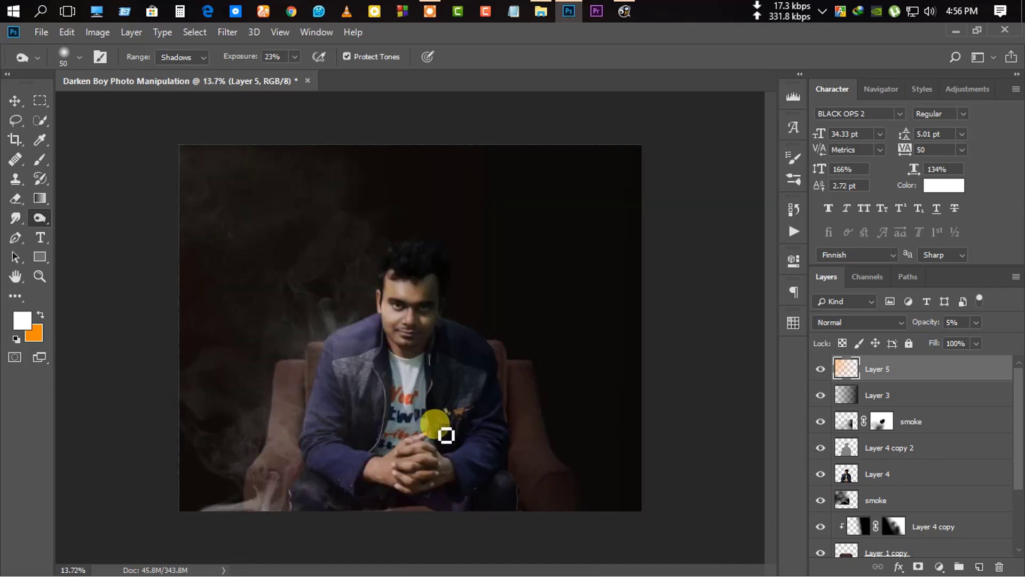
pyautogui.scroll(-1, 887, 433)
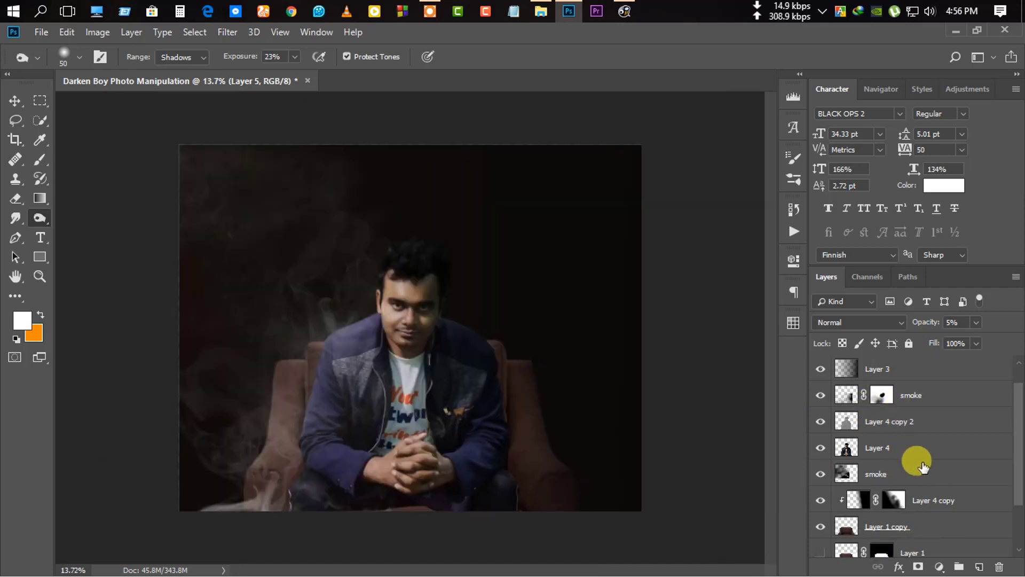
pyautogui.scroll(1, 923, 466)
# Paint black on the upper smoke layer's mask over the bottom-left wisps, brush opacity 22%.
pyautogui.click(854, 422)
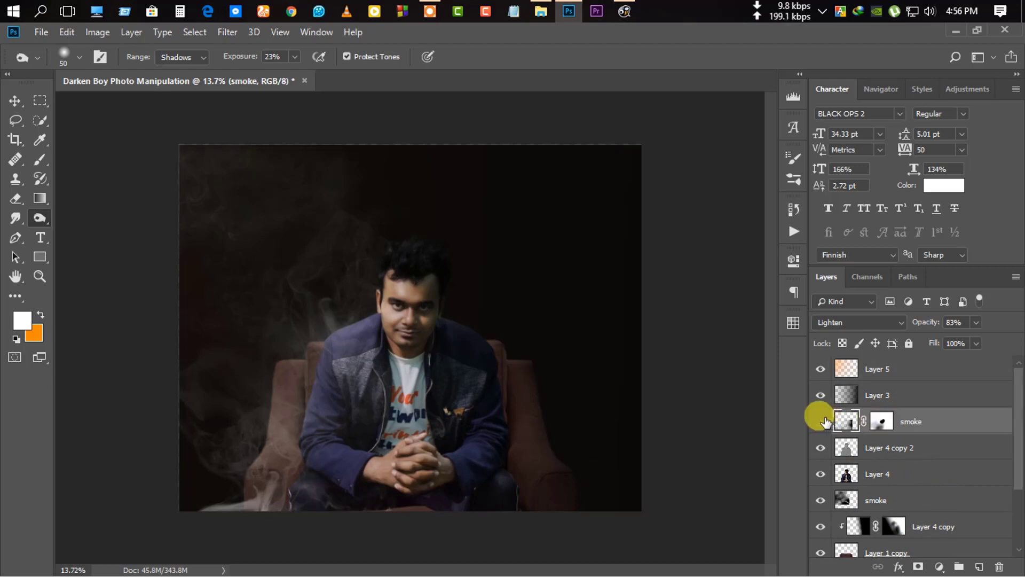
pyautogui.doubleClick(821, 422)
pyautogui.click(881, 421)
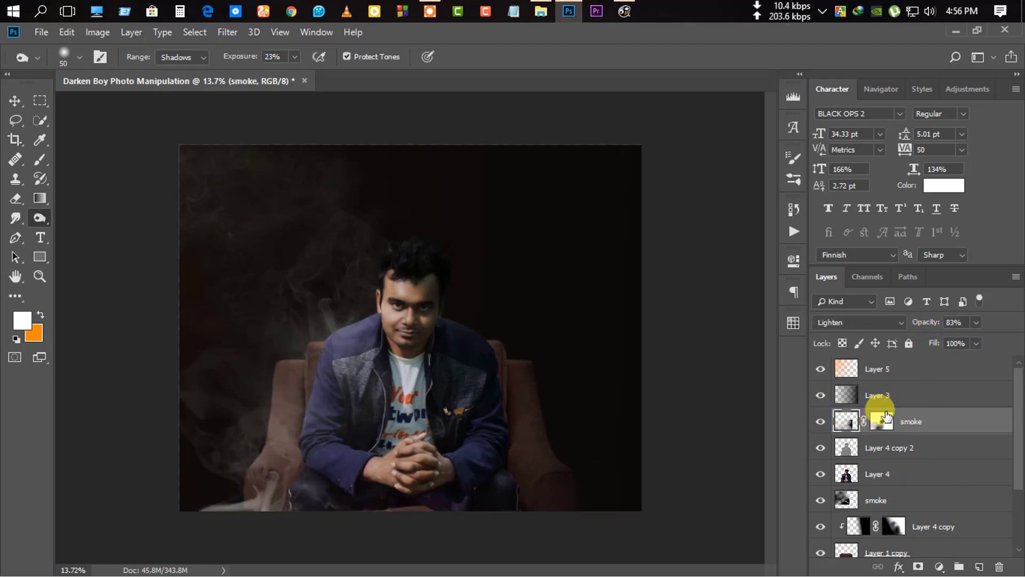
pyautogui.press('d')
pyautogui.click(40, 159)
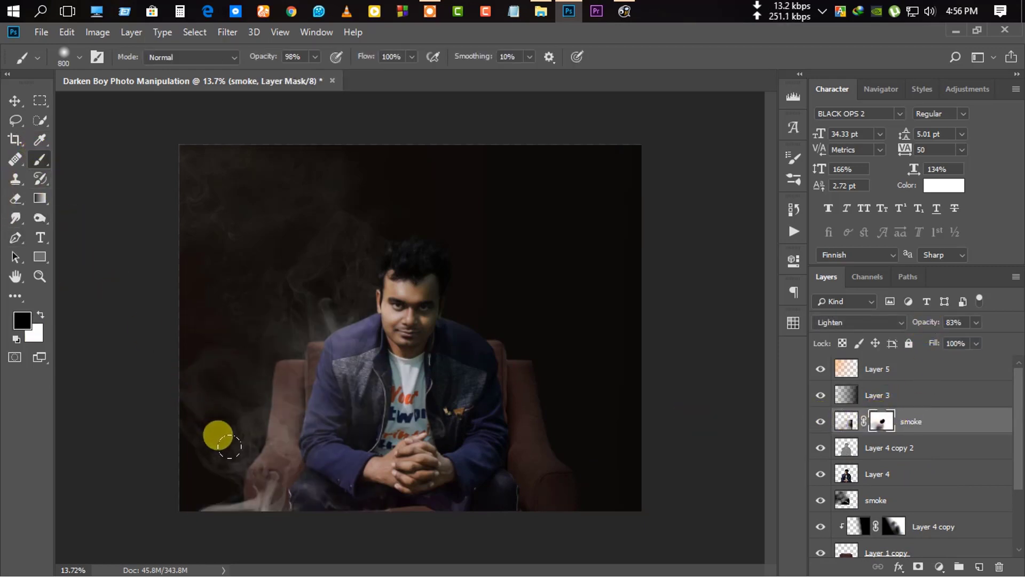
pyautogui.moveTo(233, 449); pyautogui.dragTo(225, 487)
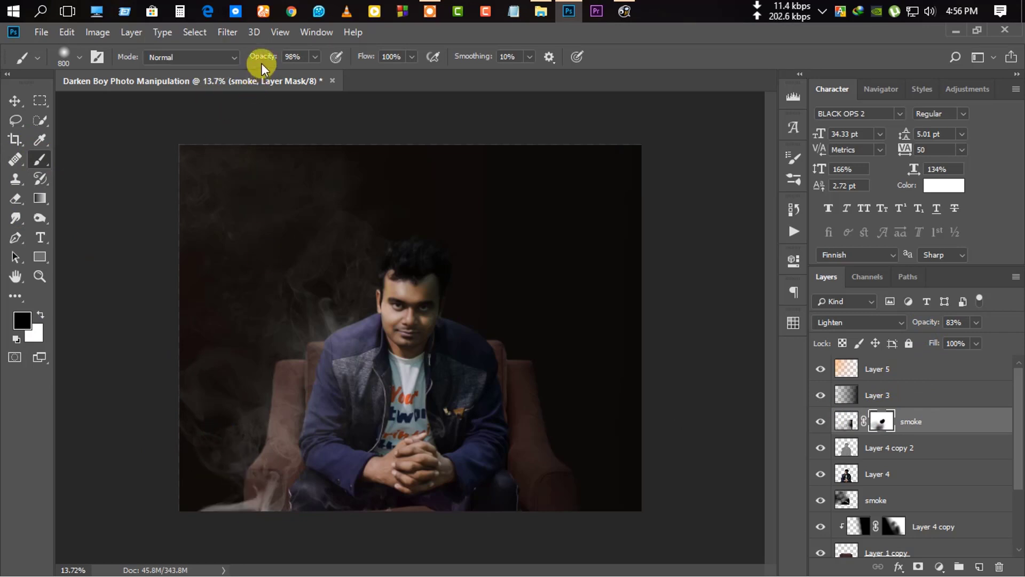
pyautogui.moveTo(263, 57); pyautogui.dragTo(202, 53)
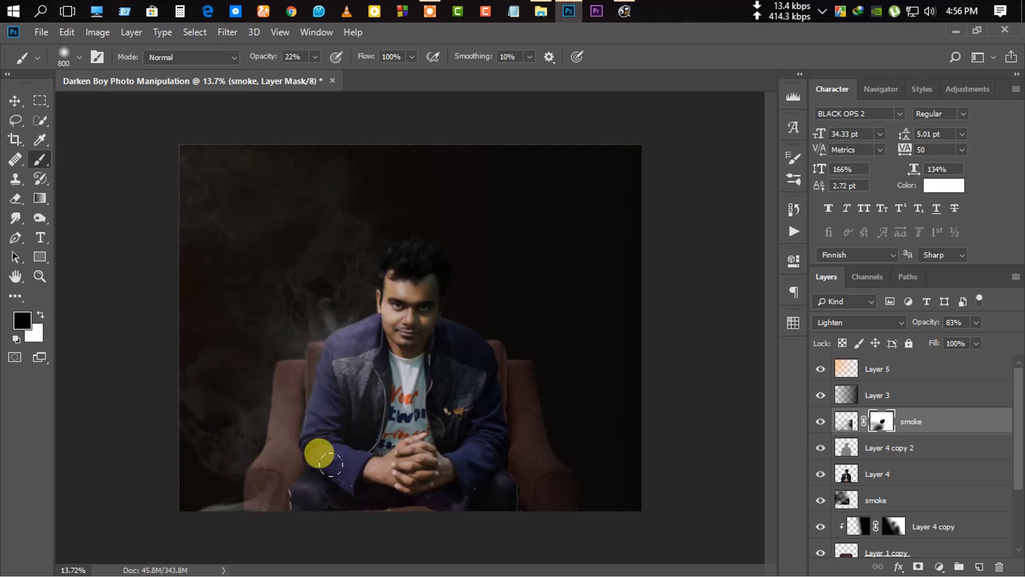
pyautogui.scroll(-2, 302, 401)
pyautogui.scroll(-1, 412, 442)
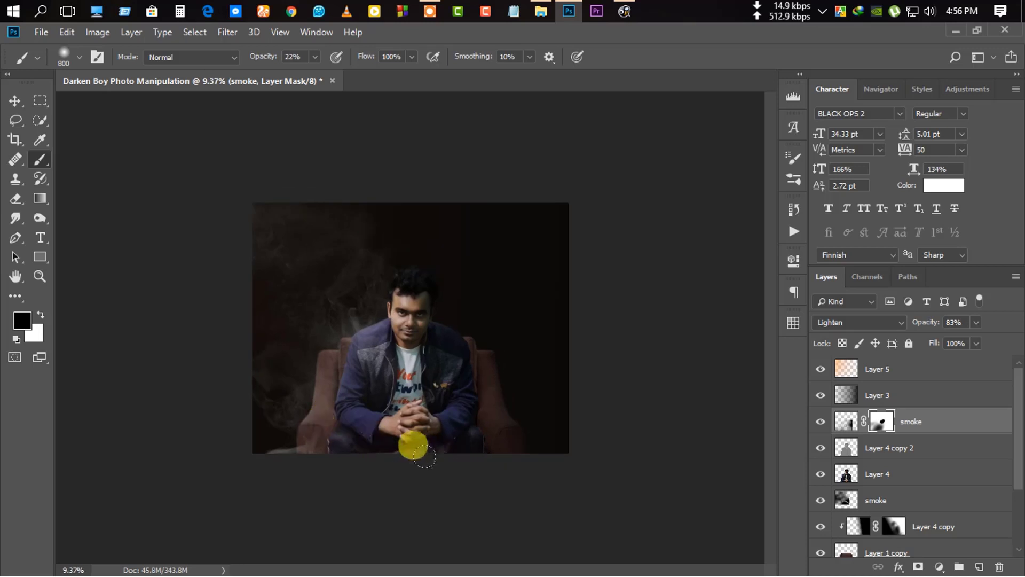
pyautogui.scroll(2, 389, 422)
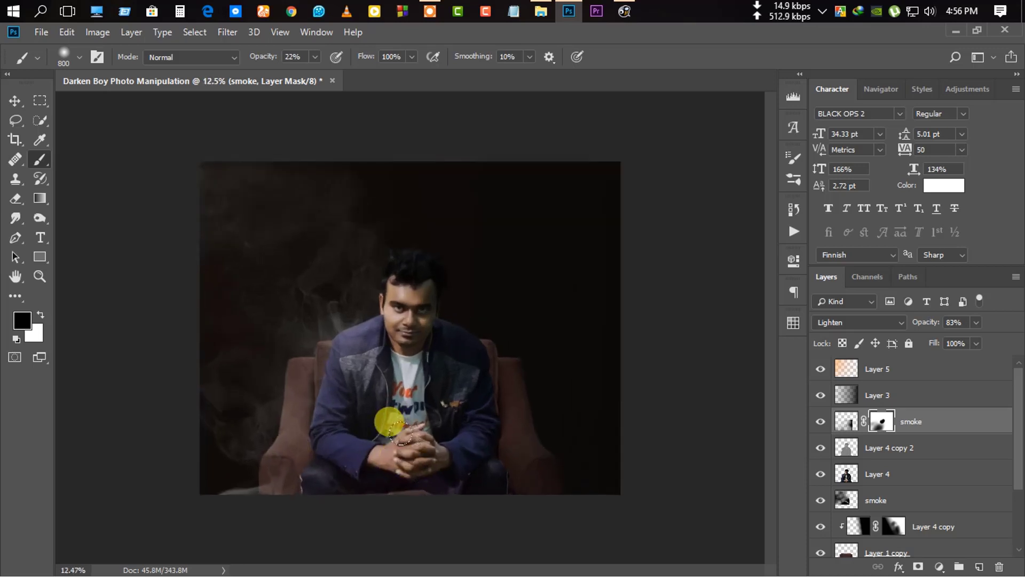
# Select the Layer 5 overlay and switch to the Move tool.
pyautogui.click(902, 366)
pyautogui.scroll(3, 344, 297)
pyautogui.scroll(1, 343, 294)
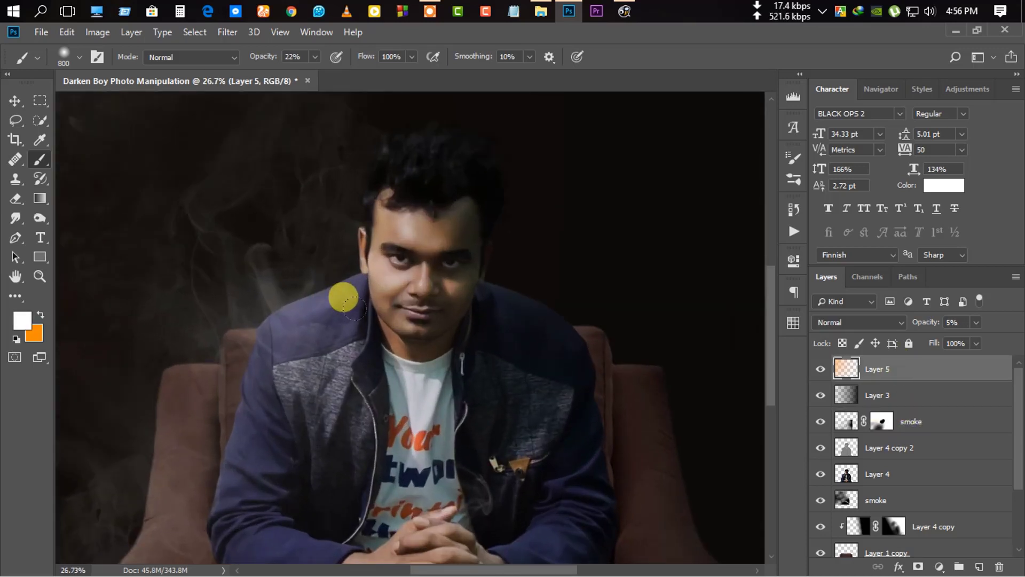
pyautogui.scroll(3, 332, 281)
pyautogui.press('v')
pyautogui.scroll(-4, 524, 296)
pyautogui.scroll(-2, 501, 332)
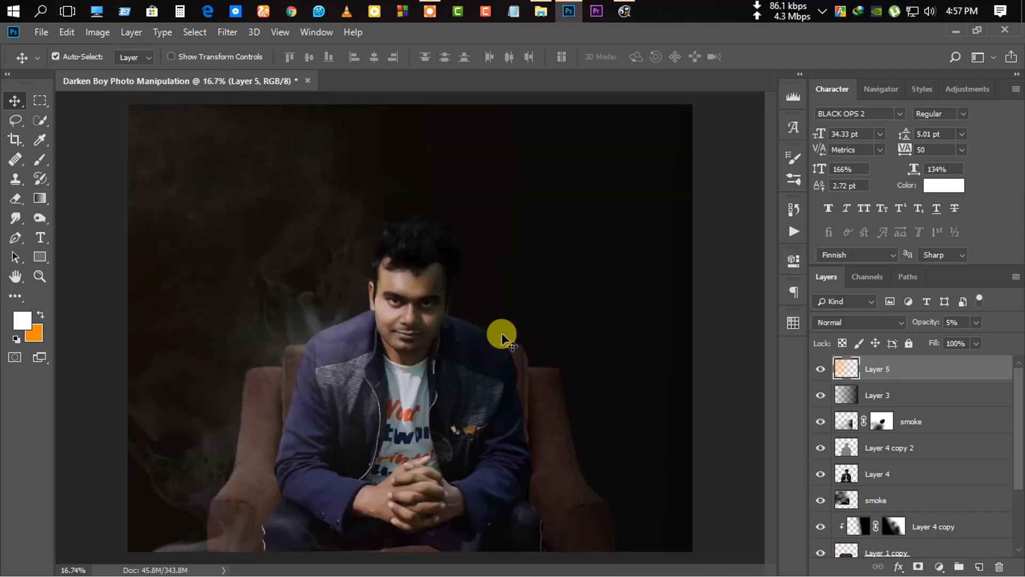
pyautogui.scroll(1, 421, 361)
pyautogui.scroll(-1, 421, 361)
# Stamp all visible layers into a new merged Layer 6.
pyautogui.hotkey('ctrl', 'shift', 'alt', 'e')
pyautogui.scroll(-1, 552, 369)
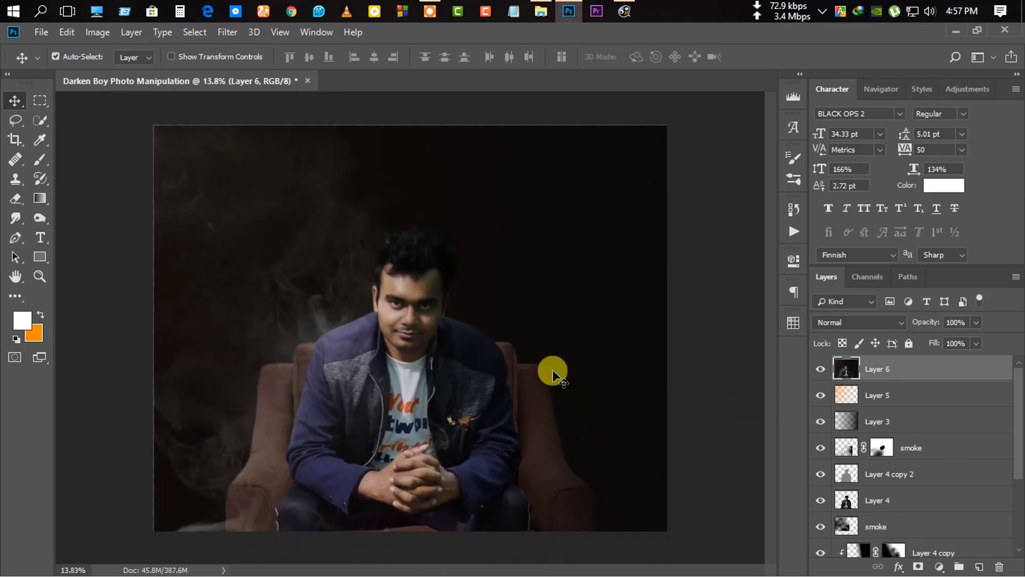
pyautogui.scroll(-1, 553, 370)
# Crop a strip off the bottom and right edges of the portrait.
pyautogui.click(16, 138)
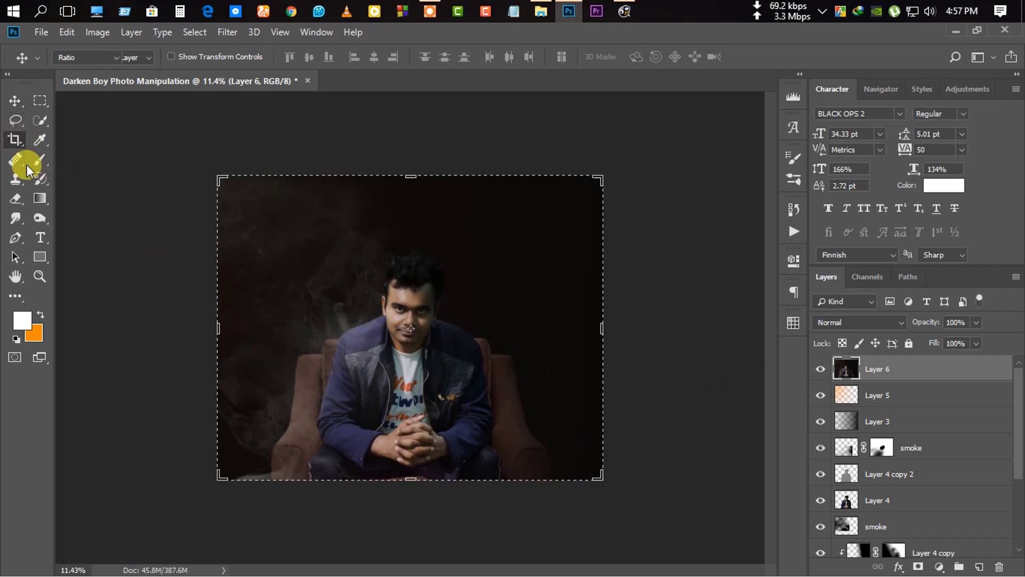
pyautogui.moveTo(412, 479); pyautogui.dragTo(411, 478)
pyautogui.scroll(3, 489, 504)
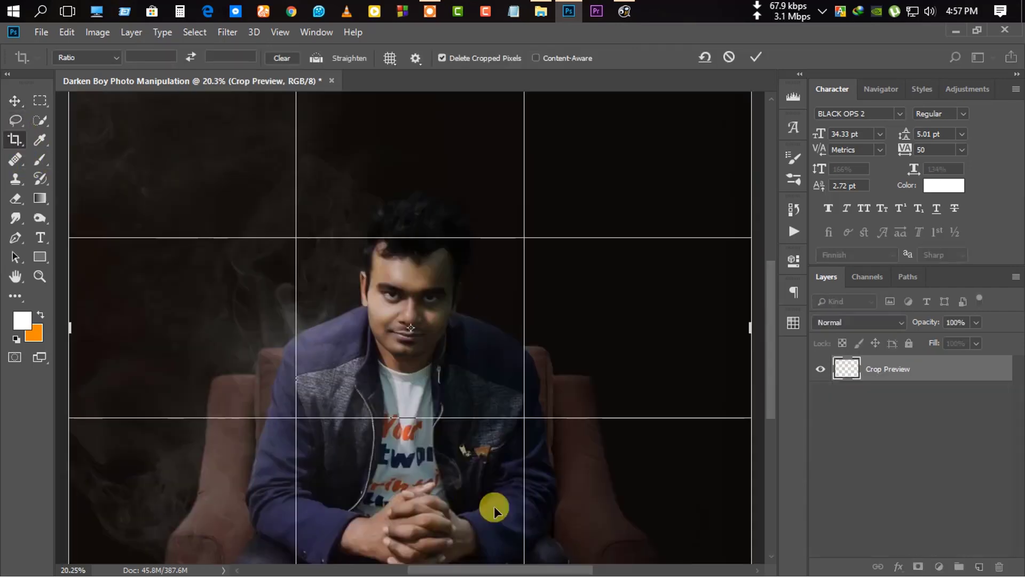
pyautogui.scroll(2, 539, 508)
pyautogui.scroll(1, 600, 351)
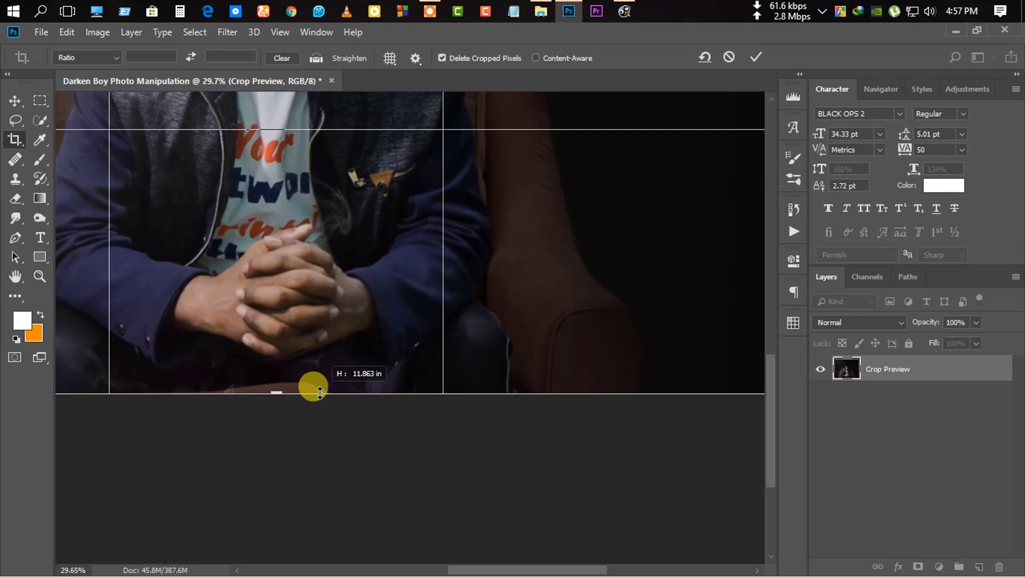
pyautogui.scroll(-1, 347, 396)
pyautogui.scroll(-1, 340, 394)
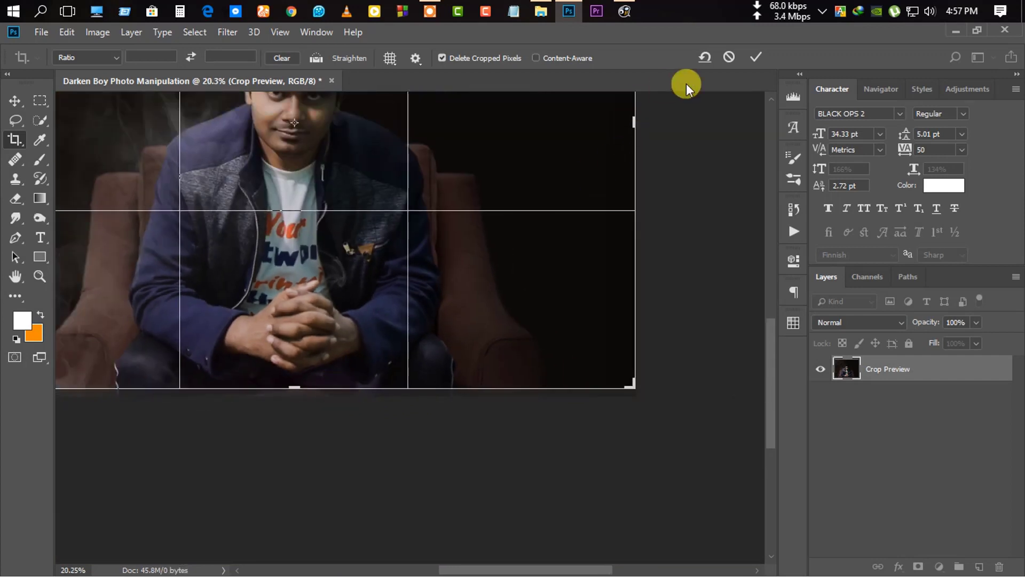
pyautogui.click(750, 56)
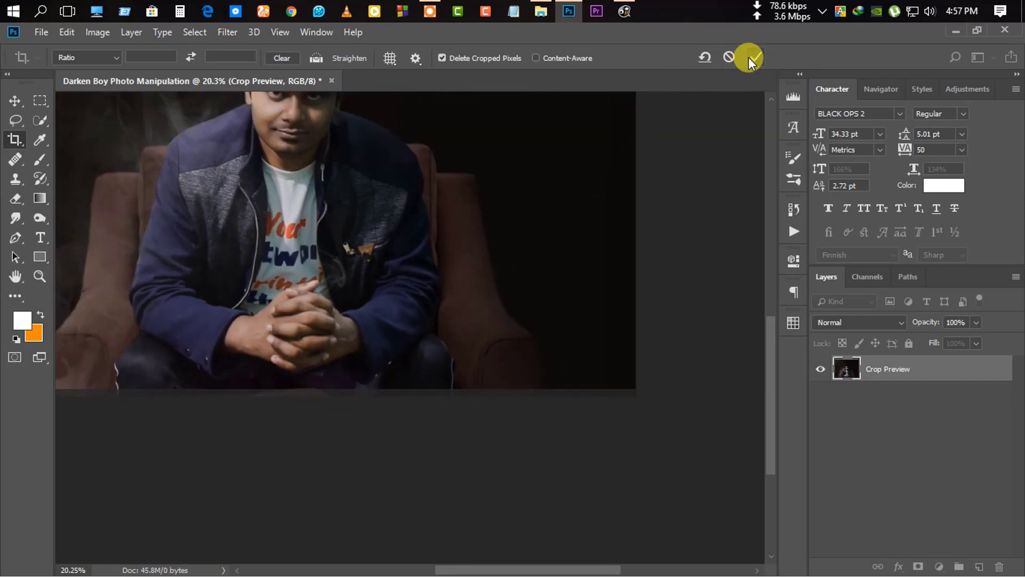
pyautogui.scroll(-2, 142, 210)
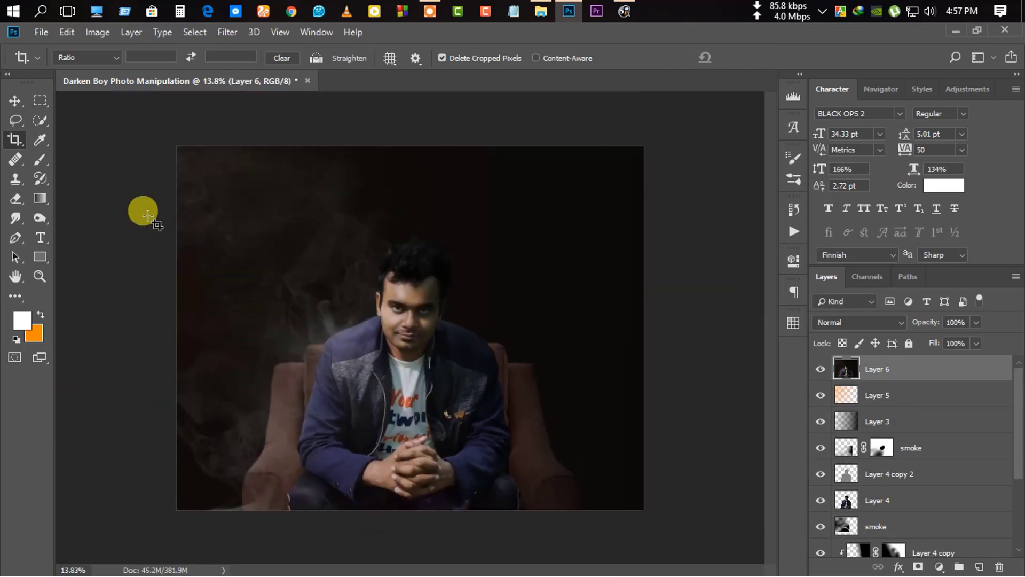
pyautogui.click(13, 100)
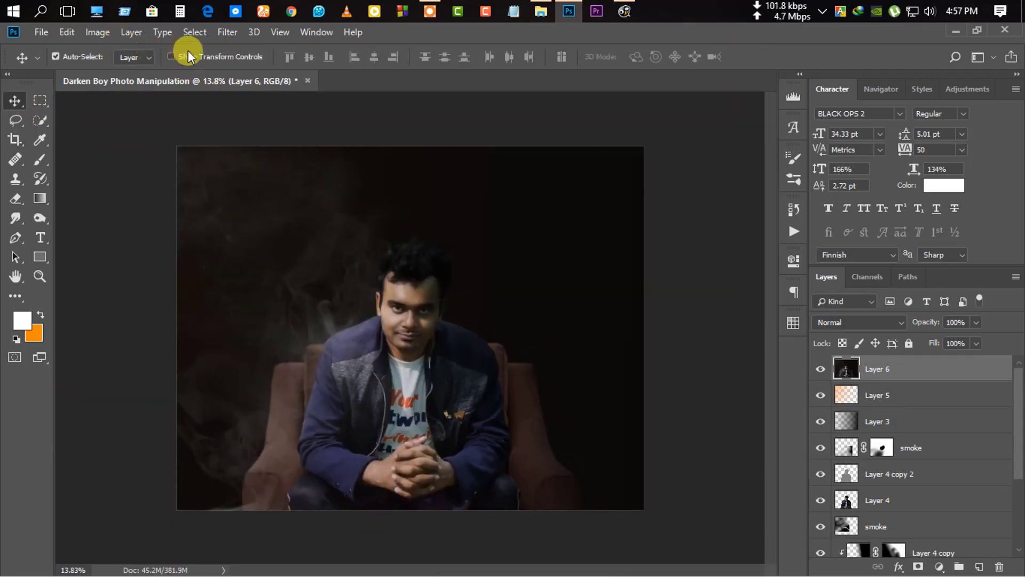
# In Camera Raw, set Tint +13 and refine exposure (+0.10), contrast, shadows, whites and blacks.
pyautogui.click(226, 31)
pyautogui.click(283, 125)
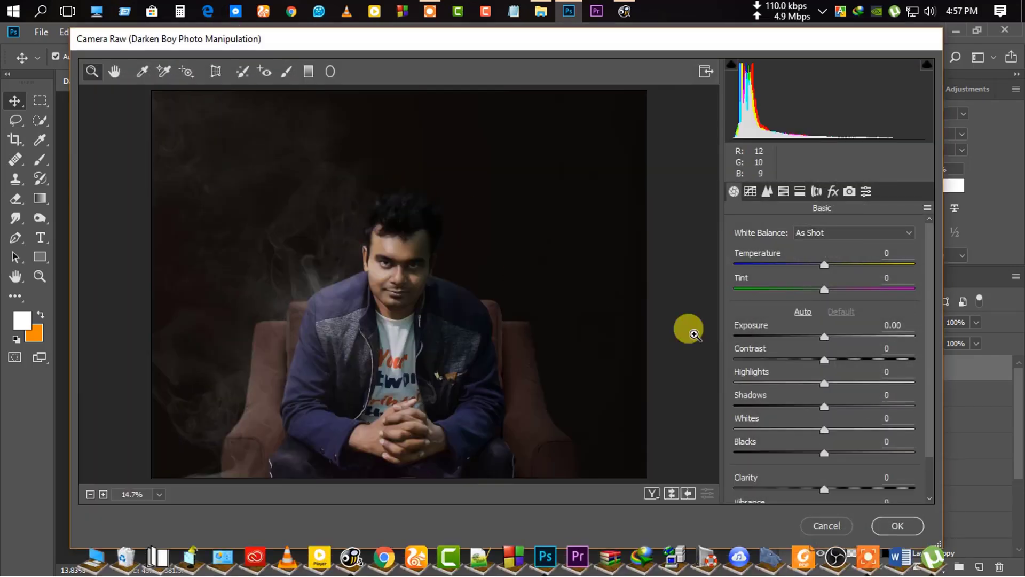
pyautogui.moveTo(824, 286); pyautogui.dragTo(837, 291)
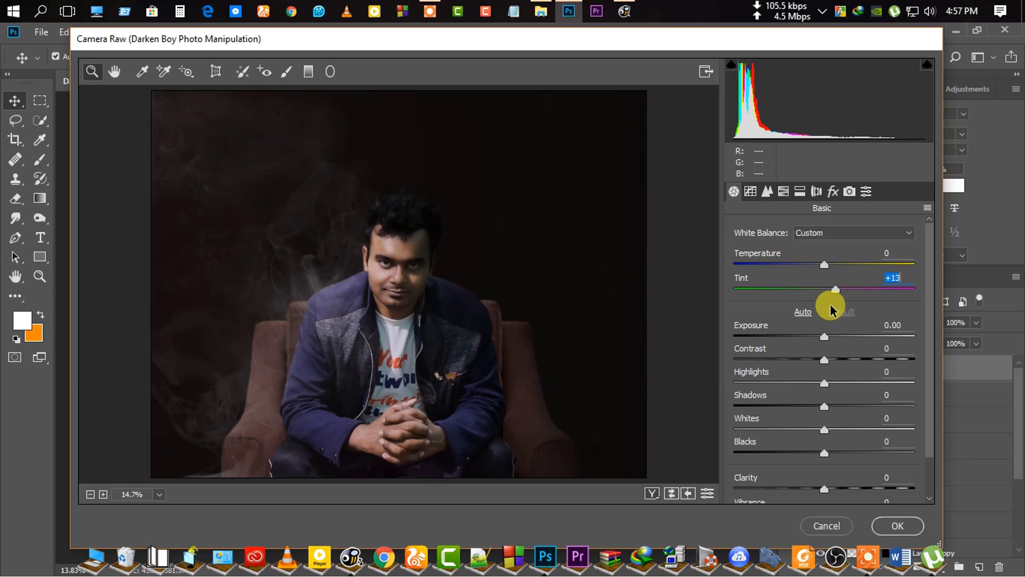
pyautogui.moveTo(822, 358); pyautogui.dragTo(835, 359)
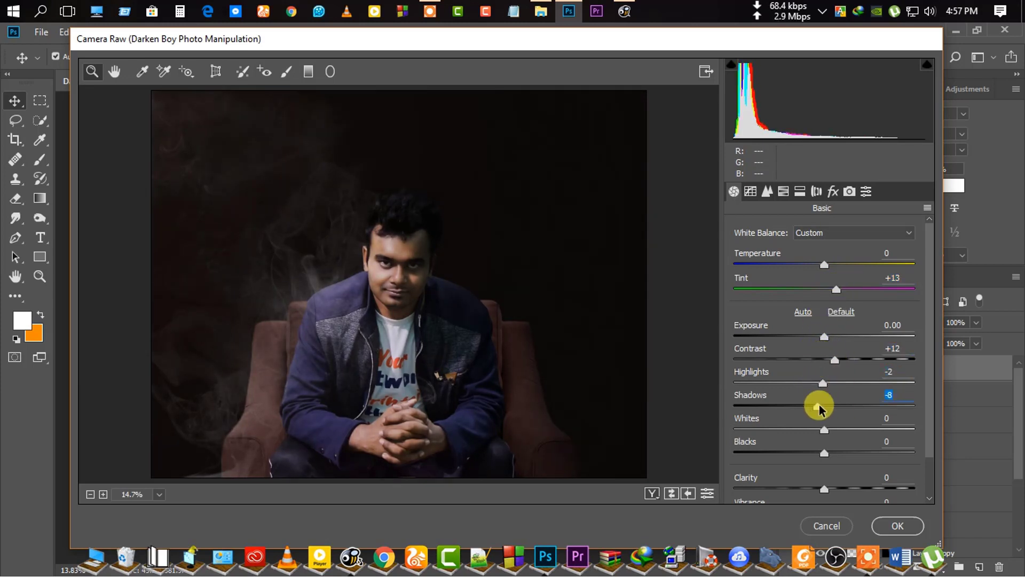
pyautogui.moveTo(819, 407); pyautogui.dragTo(816, 407)
pyautogui.moveTo(824, 430); pyautogui.dragTo(823, 453)
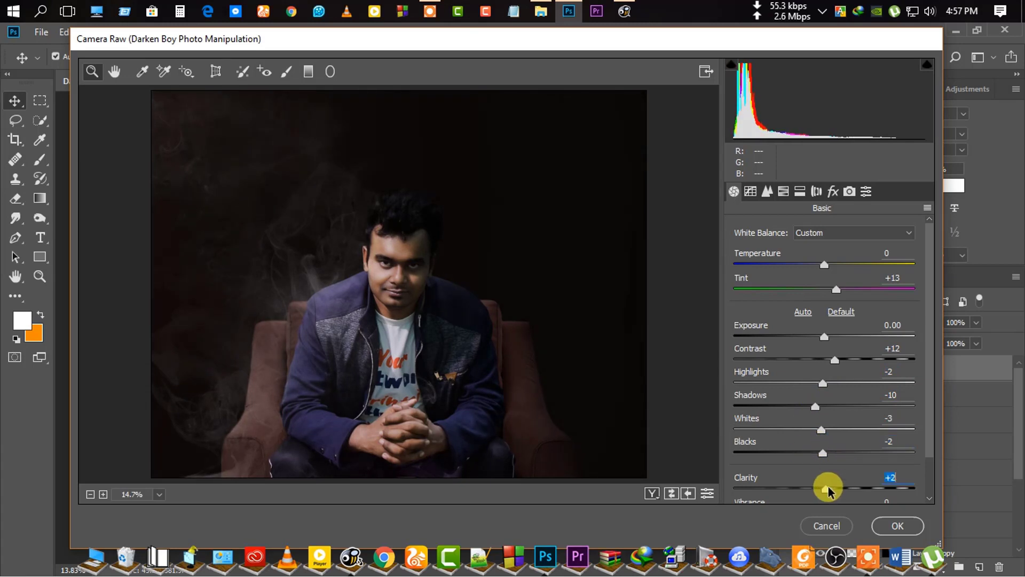
pyautogui.moveTo(824, 337); pyautogui.dragTo(827, 360)
pyautogui.moveTo(814, 382); pyautogui.dragTo(821, 405)
pyautogui.scroll(-2, 843, 448)
# Add saturation +9, Oranges luminance +13 and Post Crop Vignetting -11, then apply.
pyautogui.moveTo(824, 491); pyautogui.dragTo(830, 490)
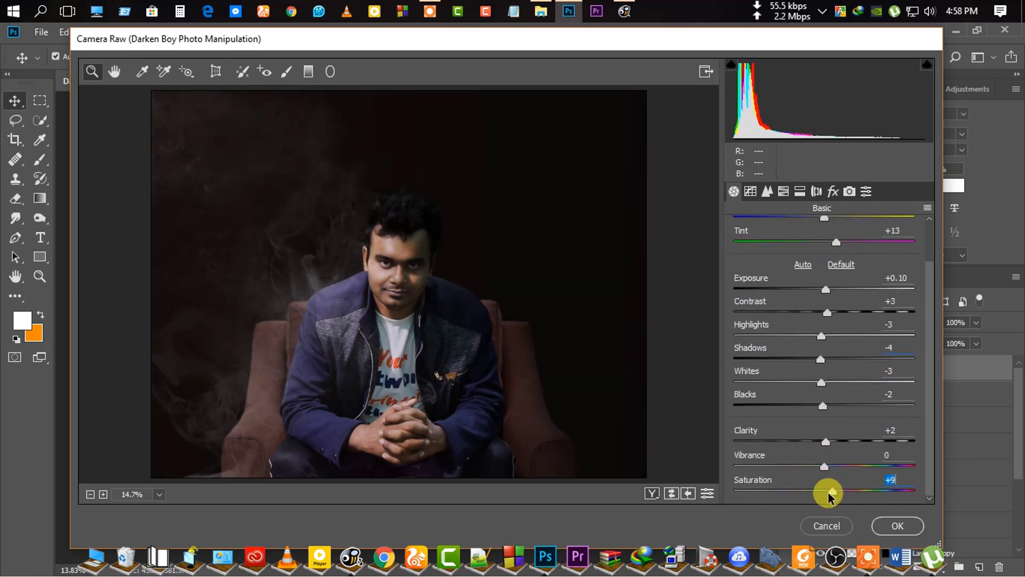
pyautogui.click(783, 191)
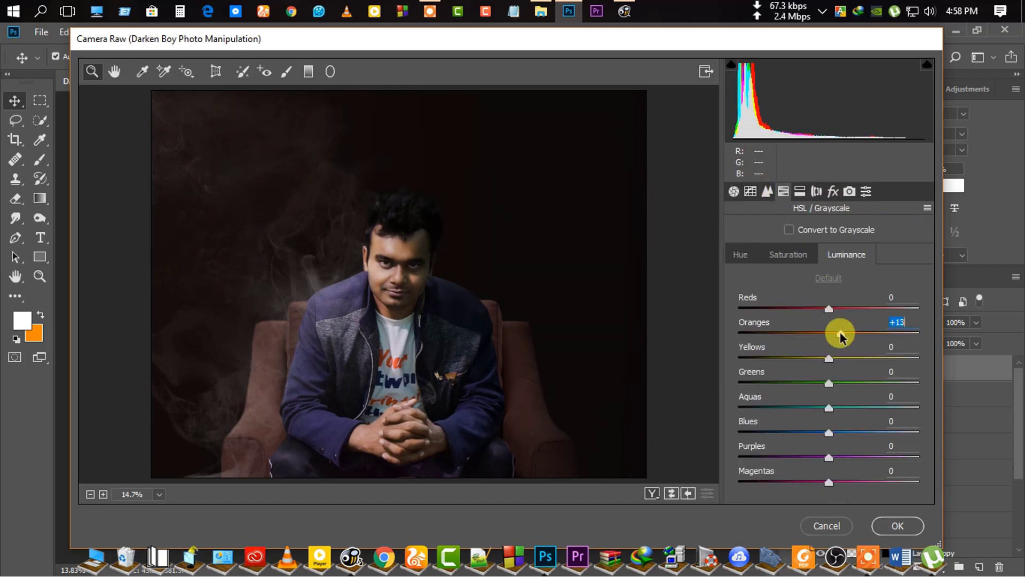
pyautogui.click(833, 191)
pyautogui.moveTo(827, 438); pyautogui.dragTo(814, 439)
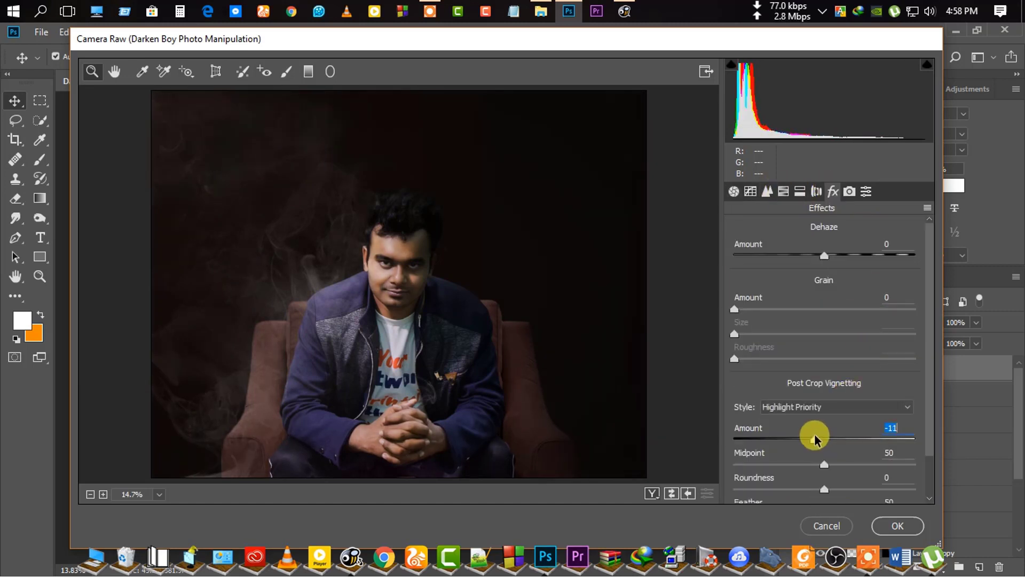
pyautogui.click(891, 522)
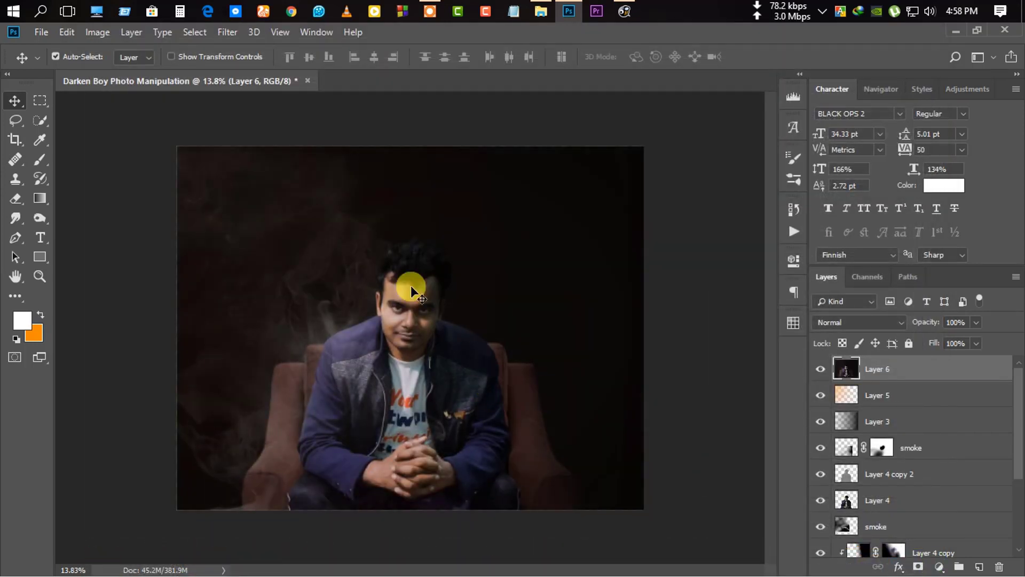
# In side-by-side preview, apply Cross Processing T04 at 9% strength and add a filter slot.
pyautogui.click(227, 32)
pyautogui.moveTo(255, 366)
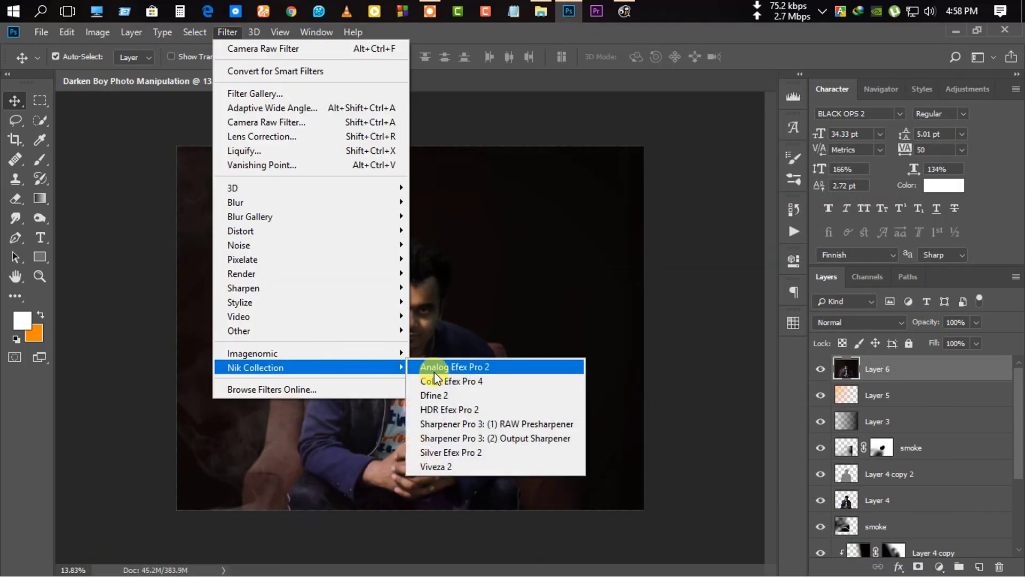
pyautogui.click(438, 381)
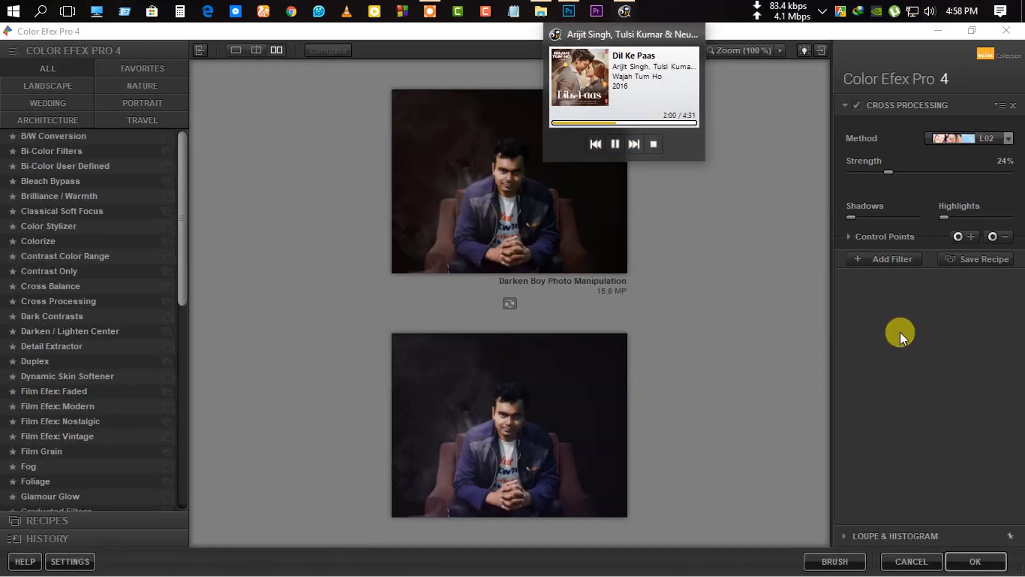
pyautogui.click(510, 306)
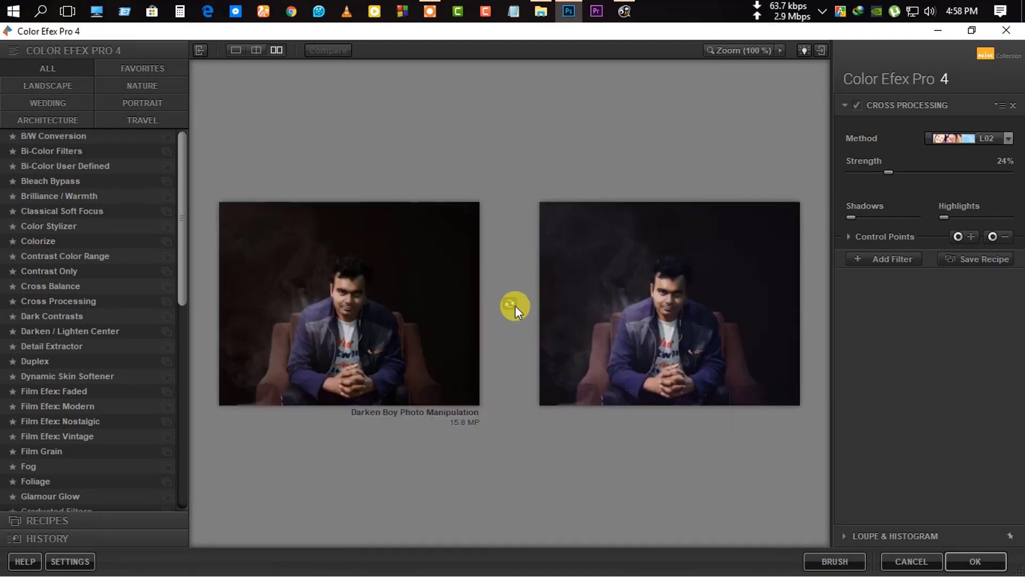
pyautogui.click(982, 136)
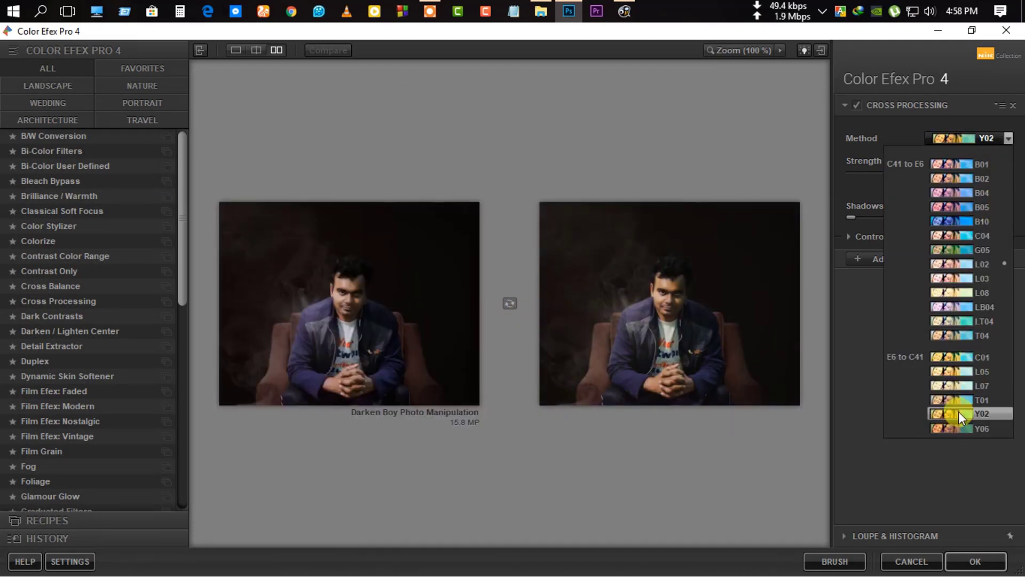
pyautogui.click(958, 338)
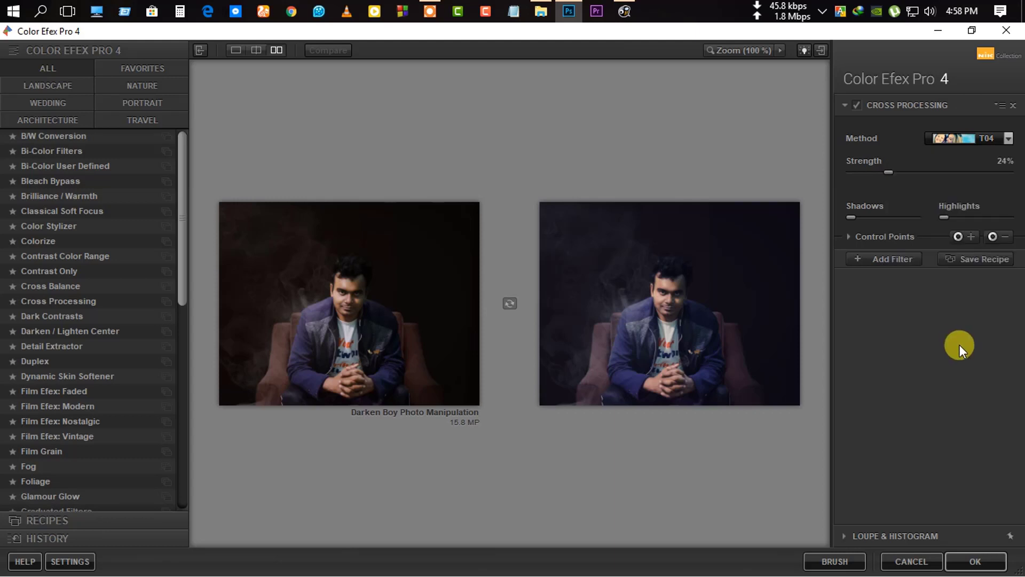
pyautogui.moveTo(893, 169); pyautogui.dragTo(859, 171)
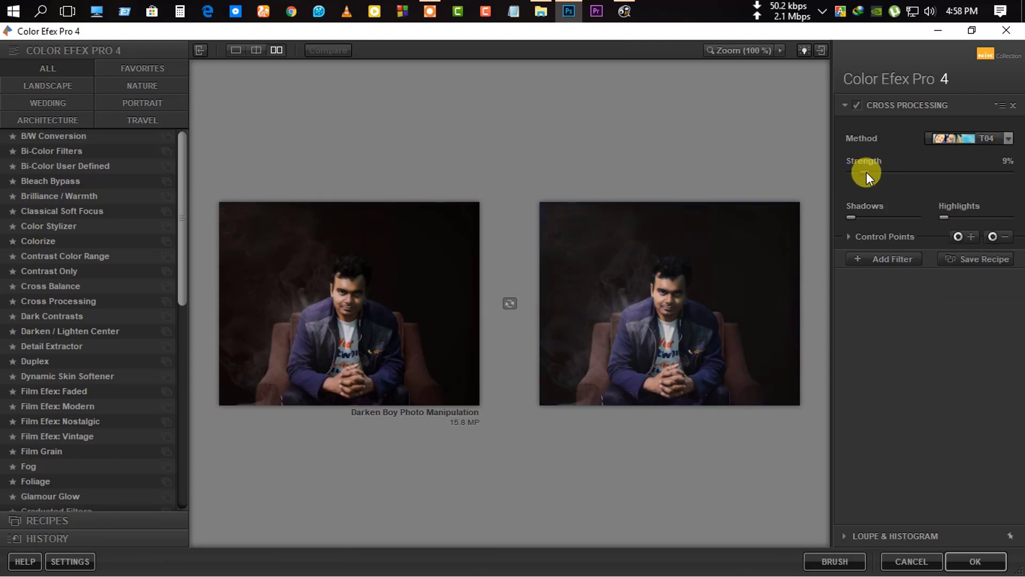
pyautogui.click(877, 258)
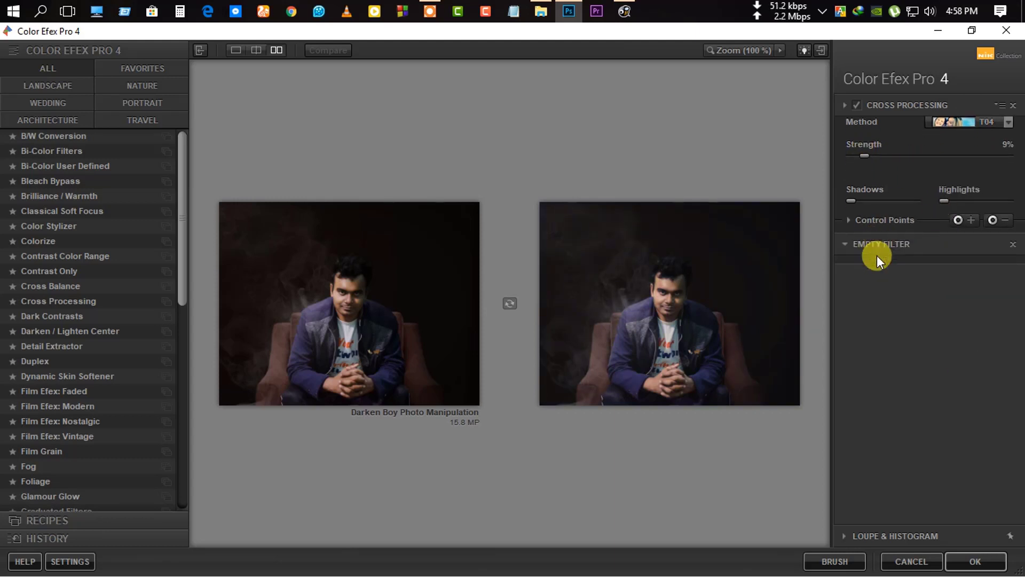
# Fill the second slot with Cross Processing, method B02 at 8% strength.
pyautogui.click(66, 300)
pyautogui.click(962, 161)
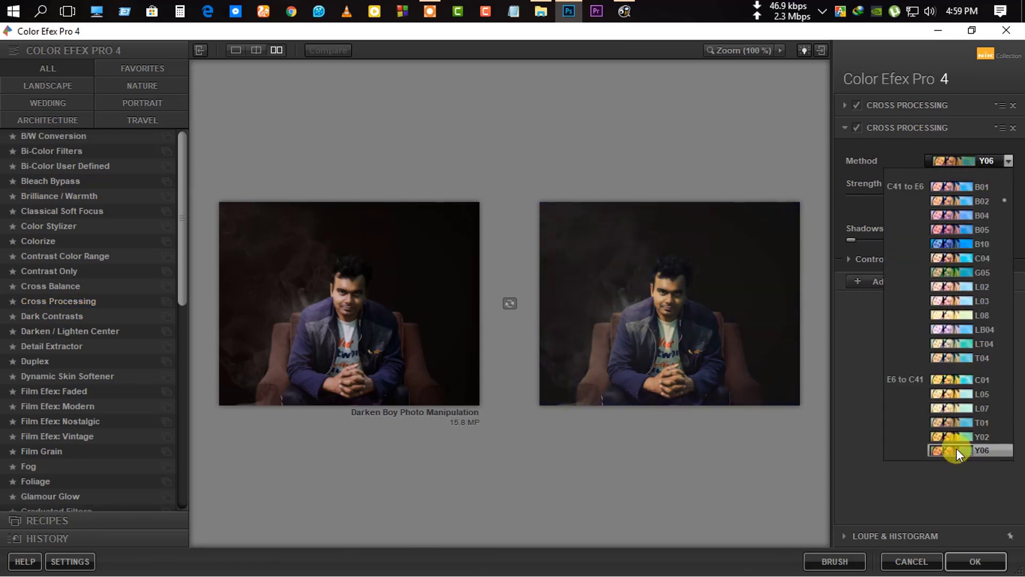
pyautogui.click(958, 421)
pyautogui.moveTo(904, 191); pyautogui.dragTo(867, 193)
pyautogui.moveTo(854, 238); pyautogui.dragTo(848, 240)
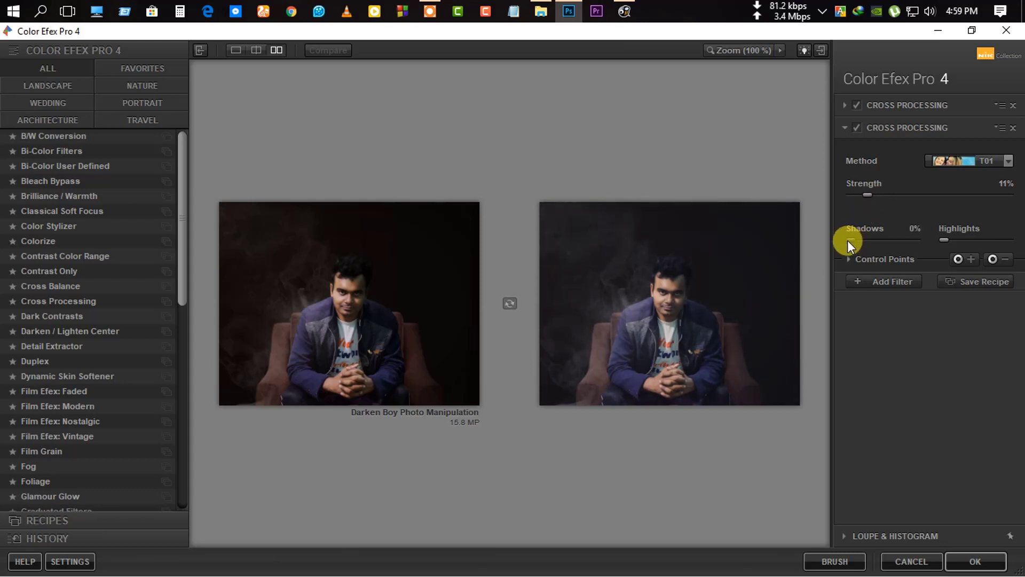
pyautogui.click(64, 287)
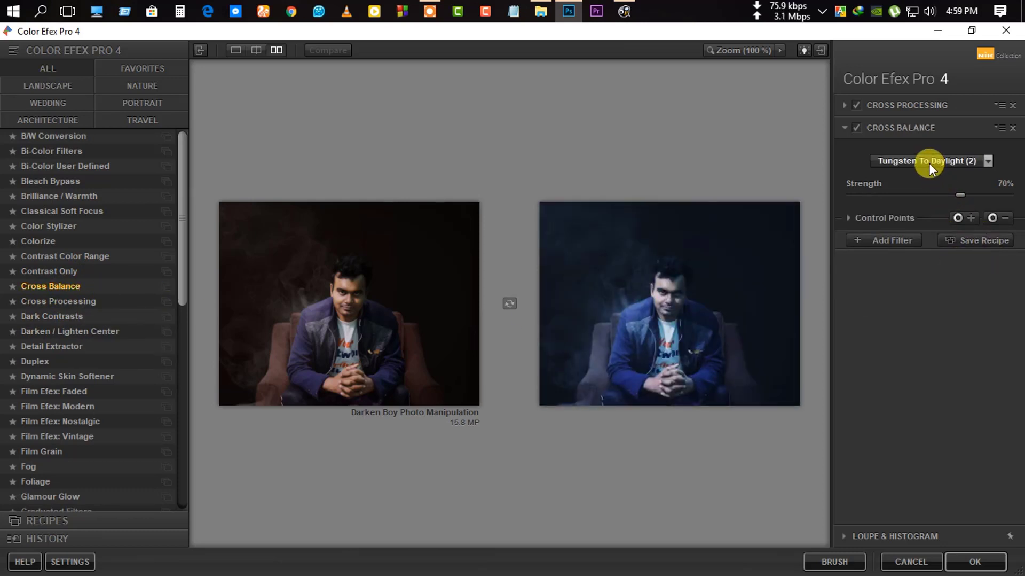
pyautogui.click(81, 306)
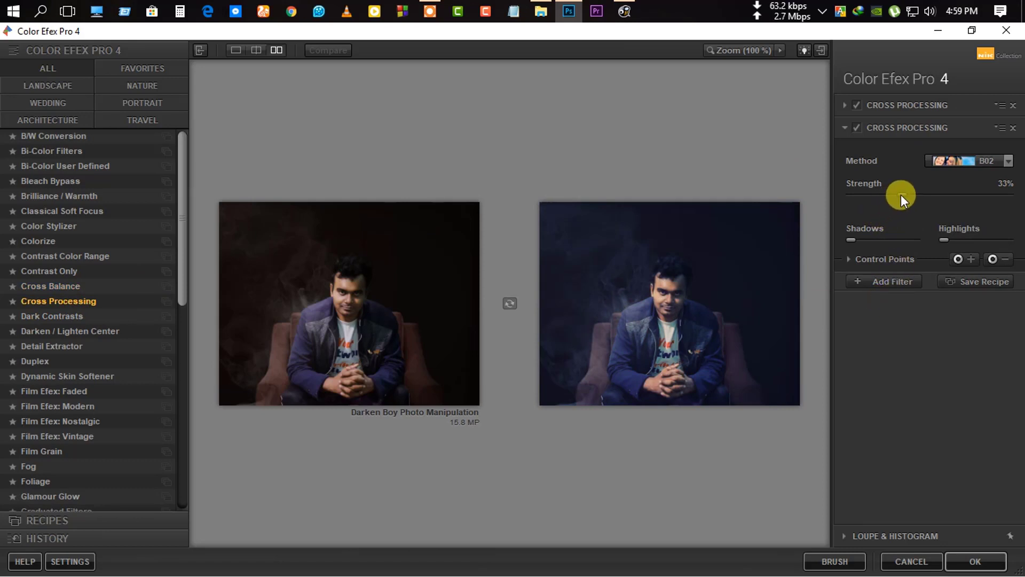
pyautogui.moveTo(868, 197); pyautogui.dragTo(865, 202)
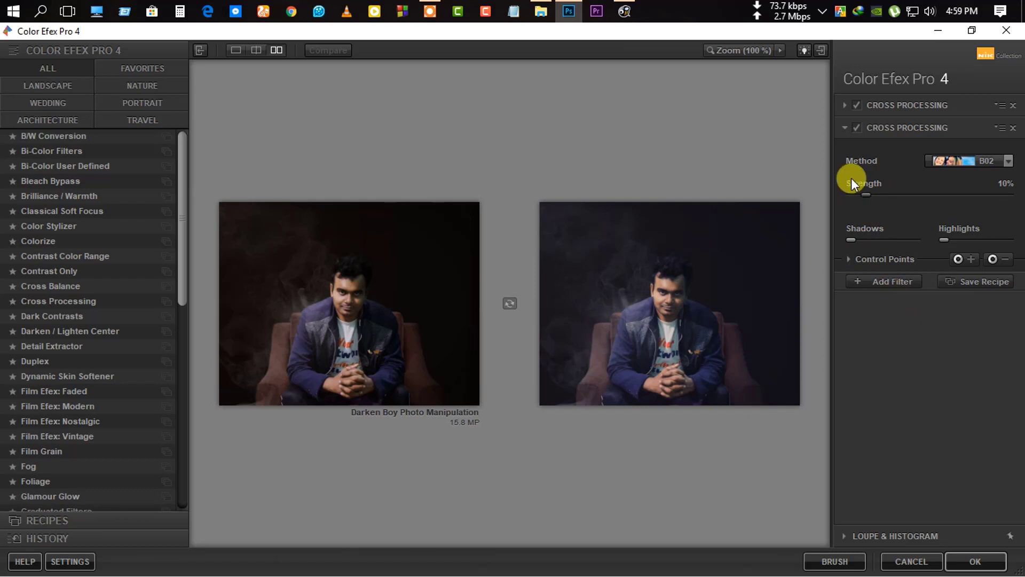
# Try Cross Balance presets in a third slot, remove it, and apply the stack.
pyautogui.click(894, 278)
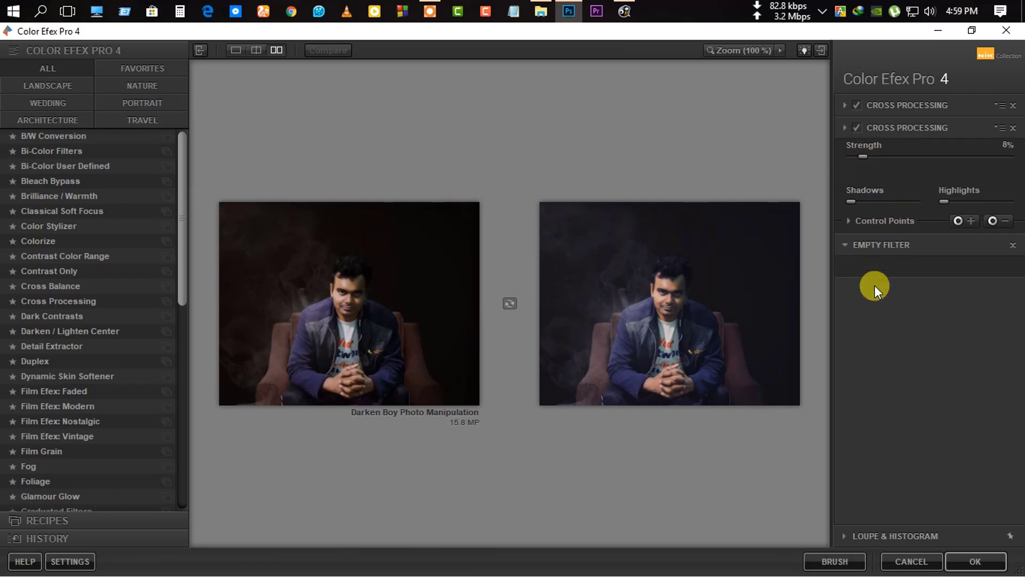
pyautogui.click(66, 287)
pyautogui.click(883, 185)
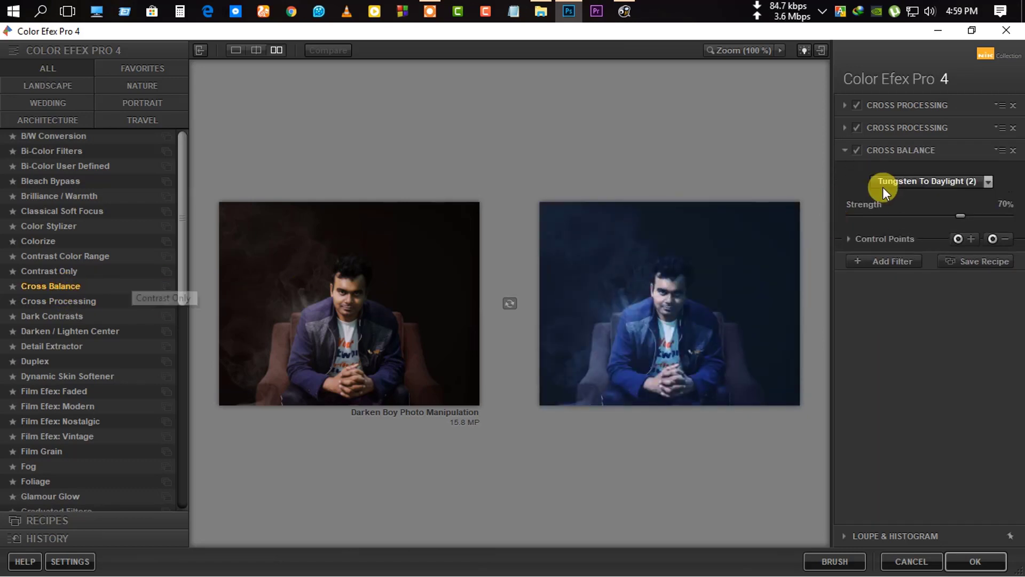
pyautogui.click(927, 229)
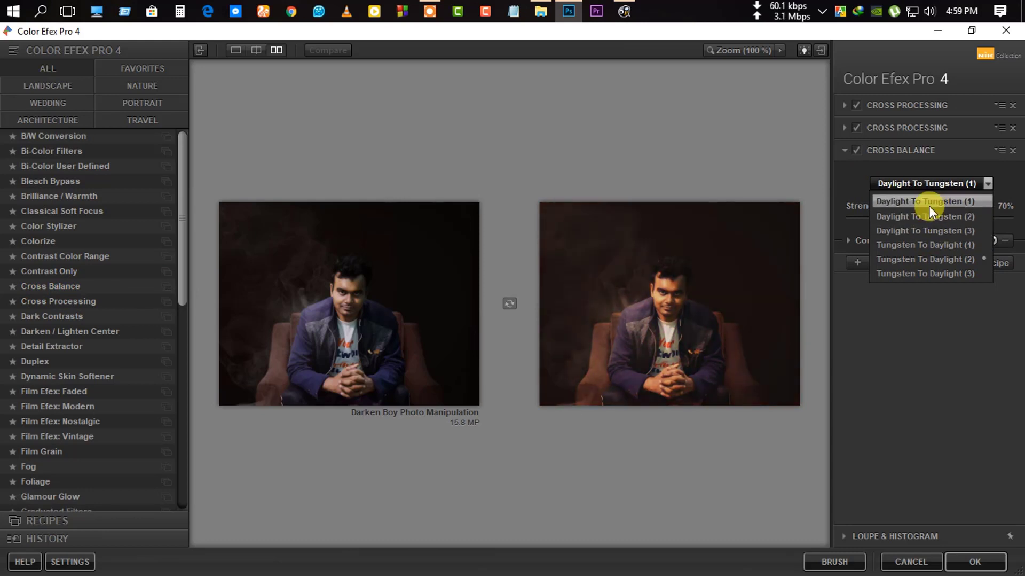
pyautogui.click(926, 259)
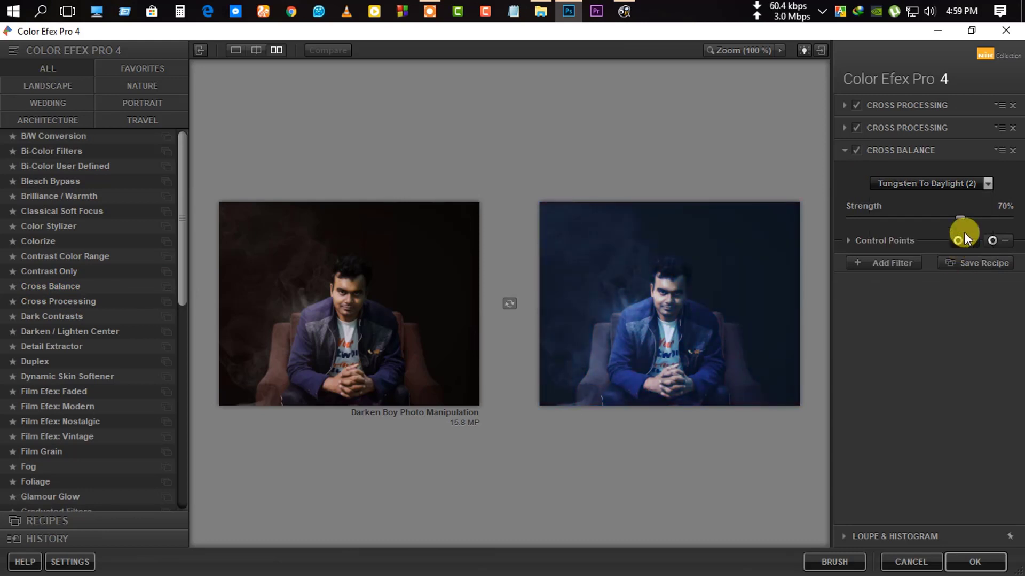
pyautogui.click(1013, 151)
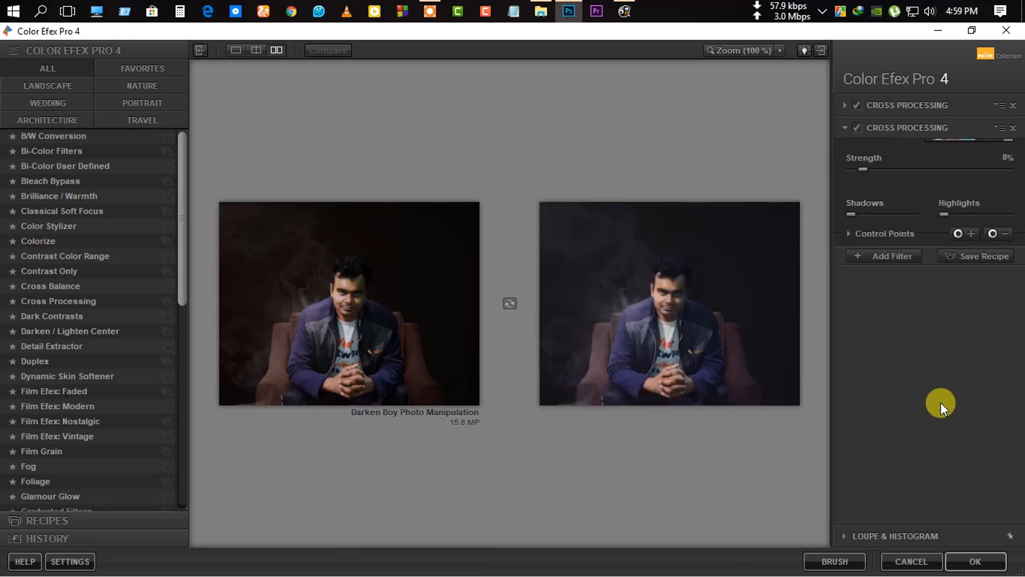
pyautogui.click(952, 561)
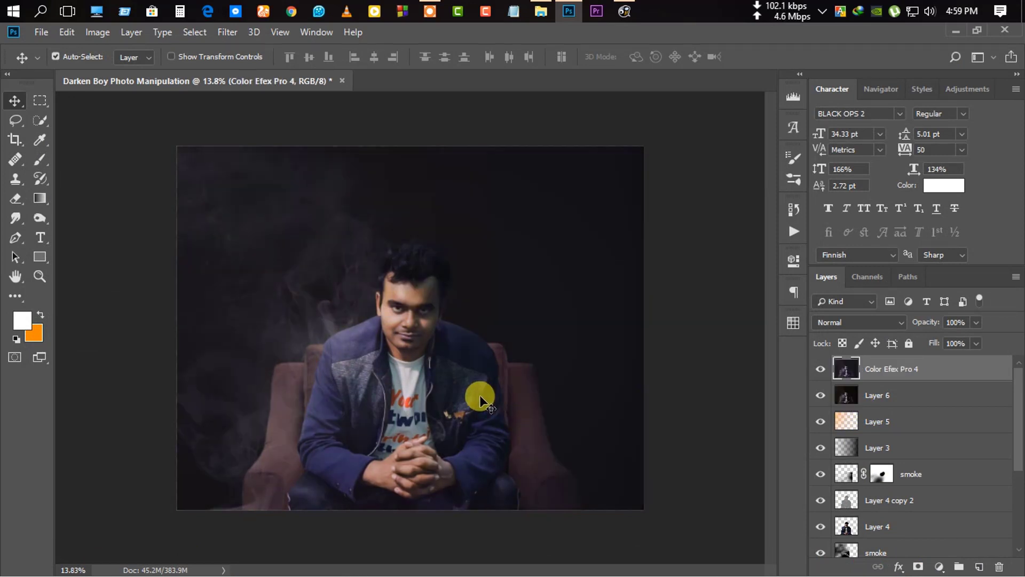
# Fade the Color Efex Pro 4 layer to about 51% opacity.
pyautogui.scroll(1, 444, 364)
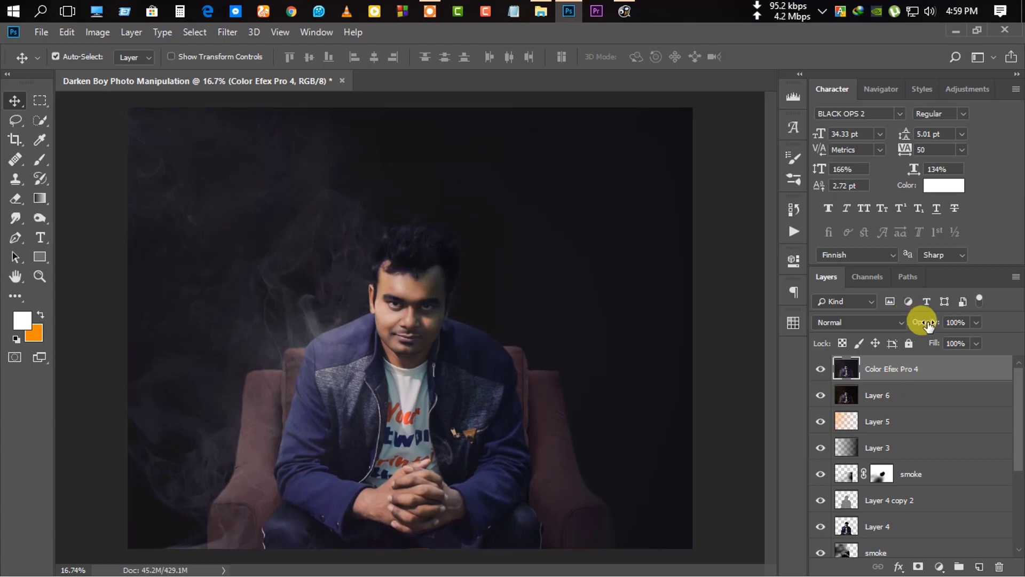
pyautogui.moveTo(927, 324); pyautogui.dragTo(888, 324)
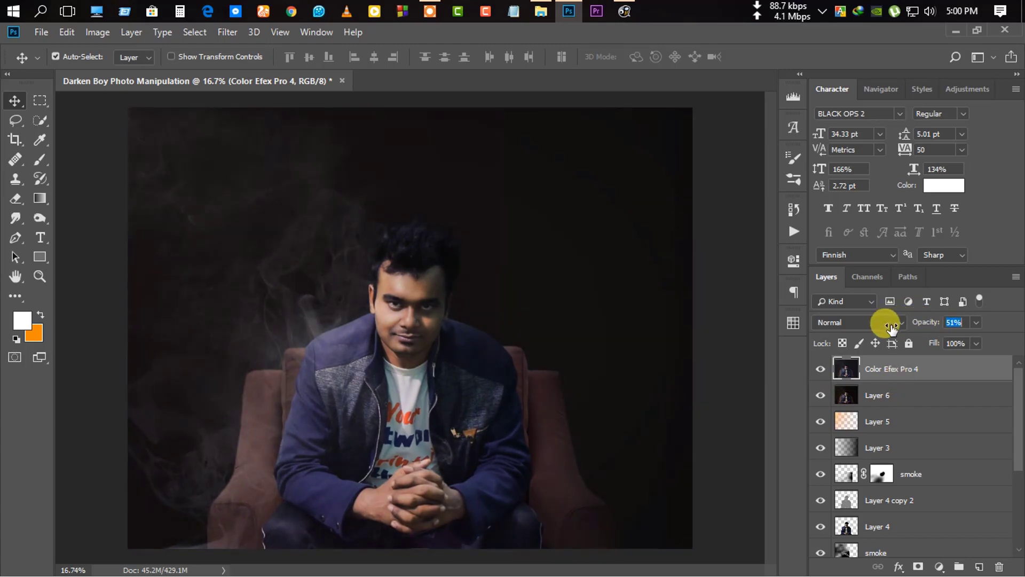
pyautogui.scroll(-1, 596, 377)
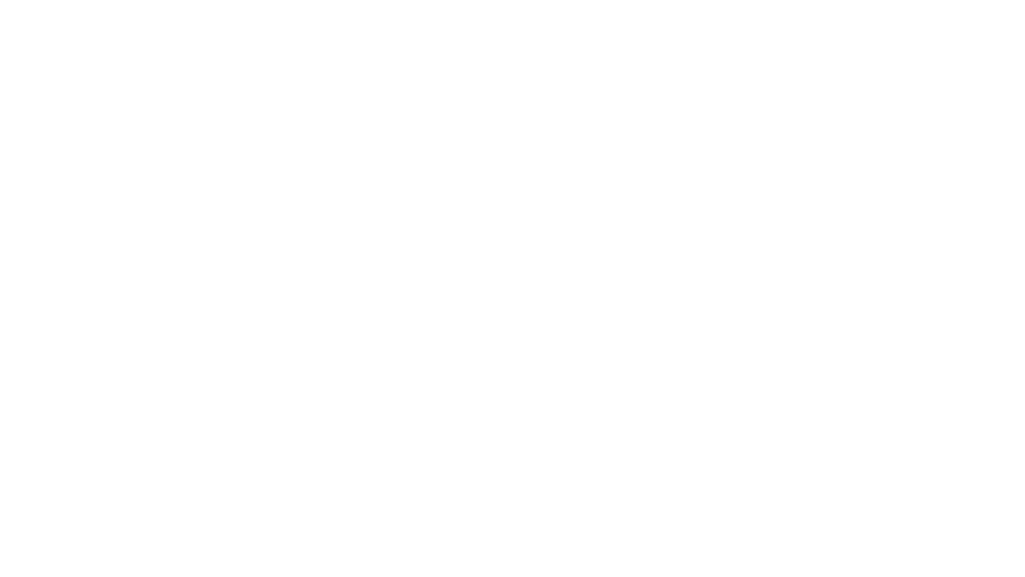